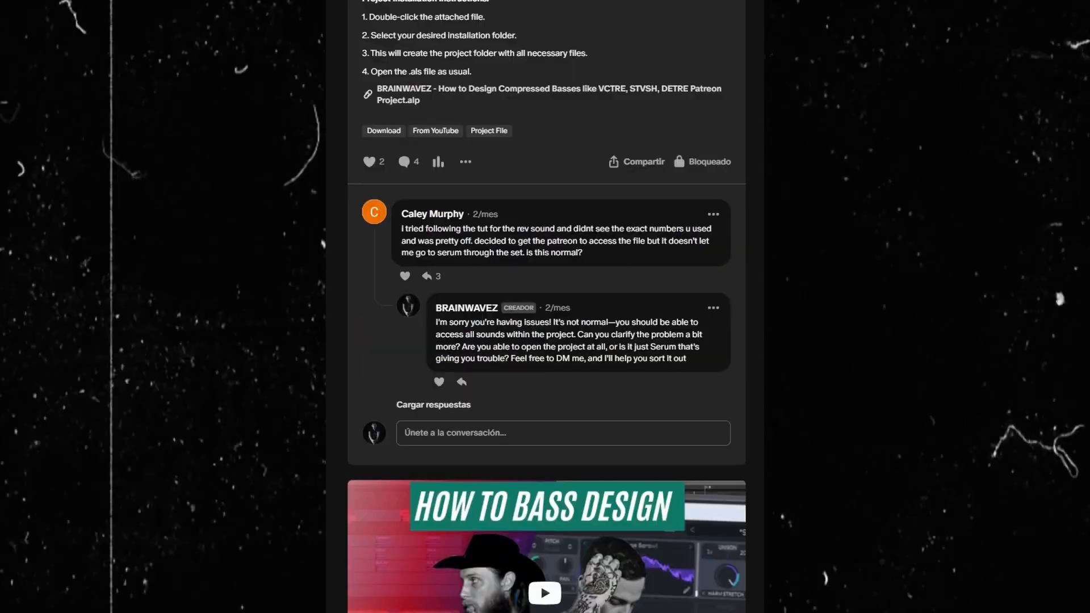
{"action": "scroll", "coordinate": [545, 307], "scroll_direction": "down", "scroll_amount": 8}
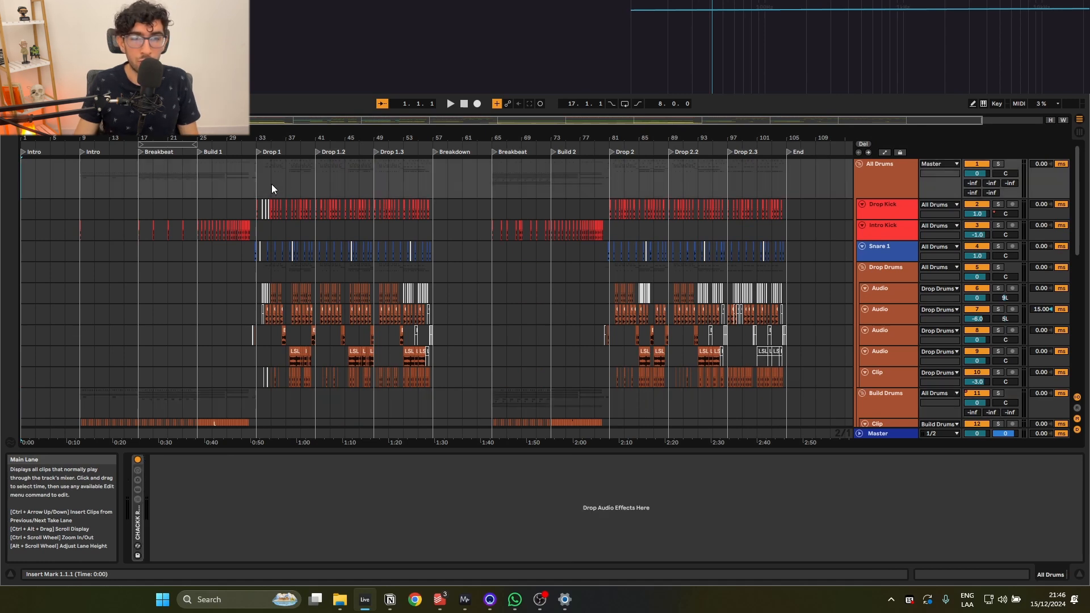
Fold the All Drums group and mark out the song sections along its lane, from the first Intro through Drop 2.3.
{"action": "left_click", "coordinate": [861, 164]}
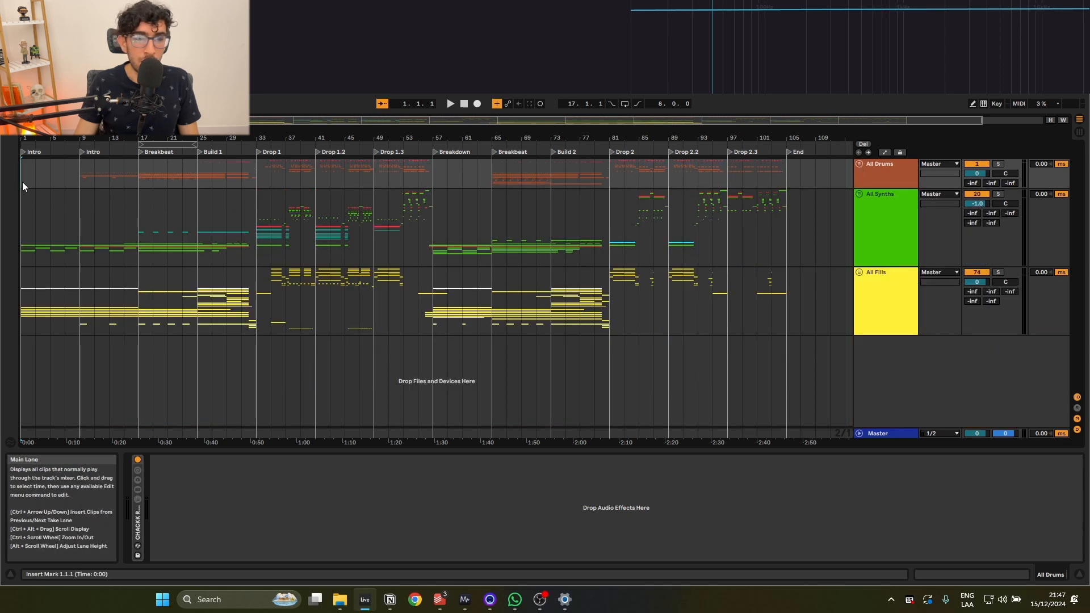
{"action": "left_click_drag", "start_coordinate": [21, 179], "coordinate": [669, 174]}
{"action": "left_click", "coordinate": [317, 173]}
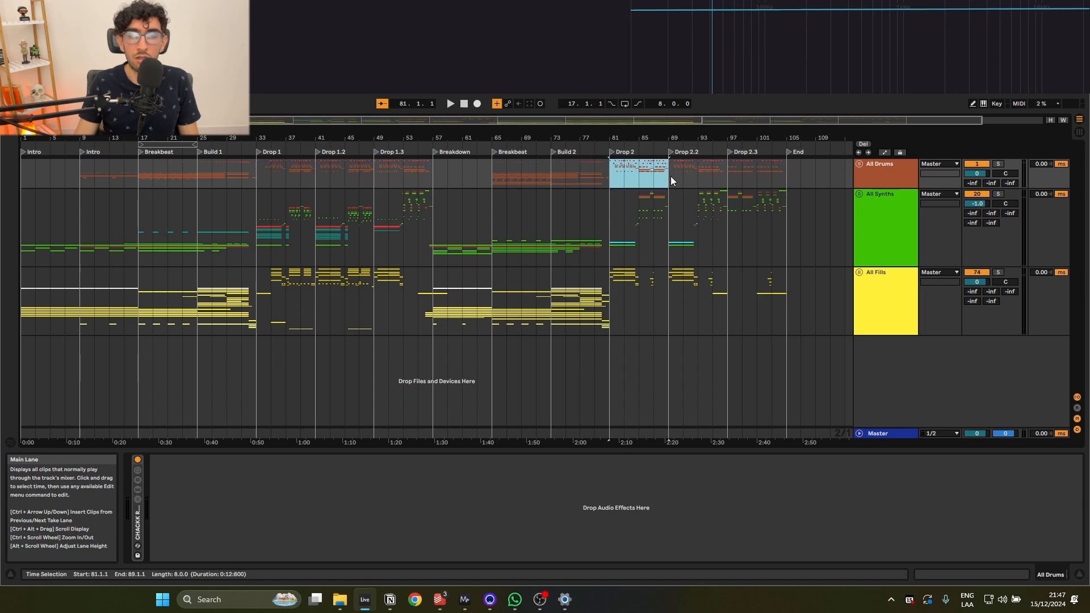
{"action": "left_click", "coordinate": [671, 176]}
{"action": "left_click", "coordinate": [727, 171]}
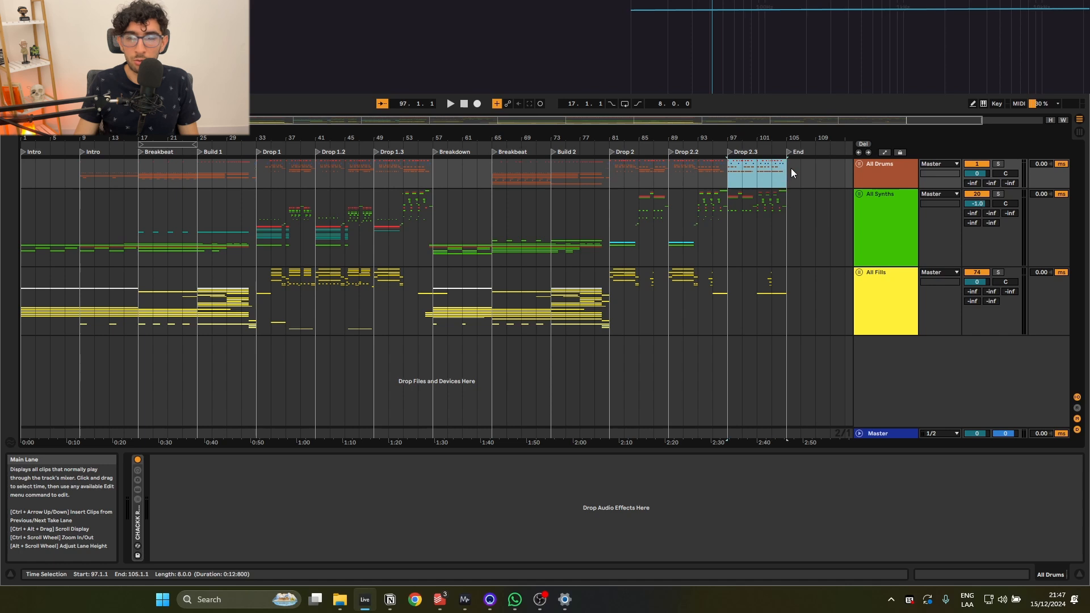
Mark the second Intro and the Breakbeat on the All Drums lane, selecting bars 17 to 23.
{"action": "left_click", "coordinate": [79, 174]}
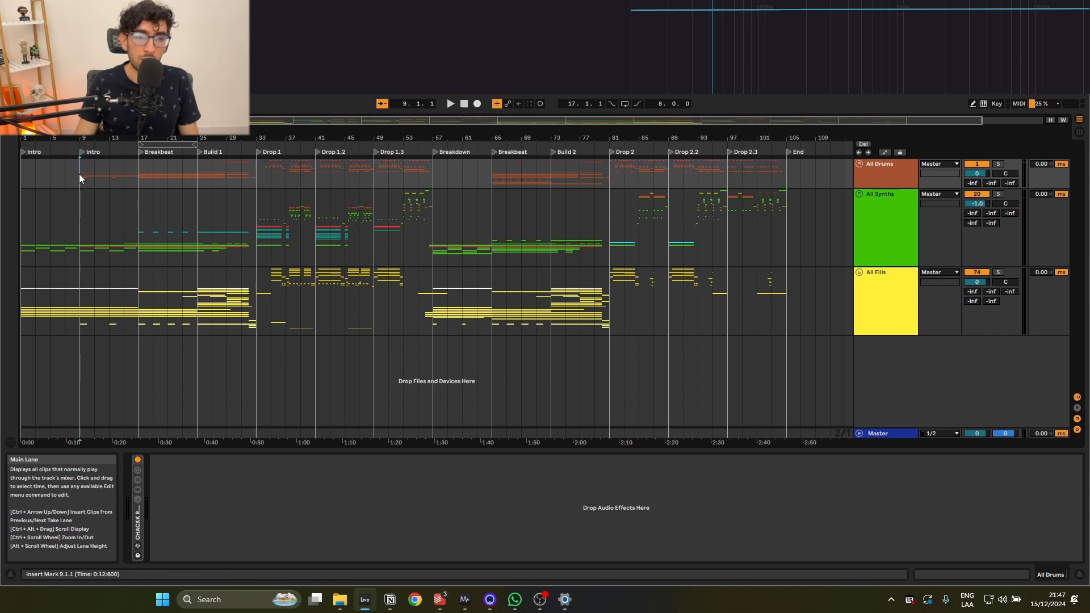
{"action": "left_click", "coordinate": [124, 169]}
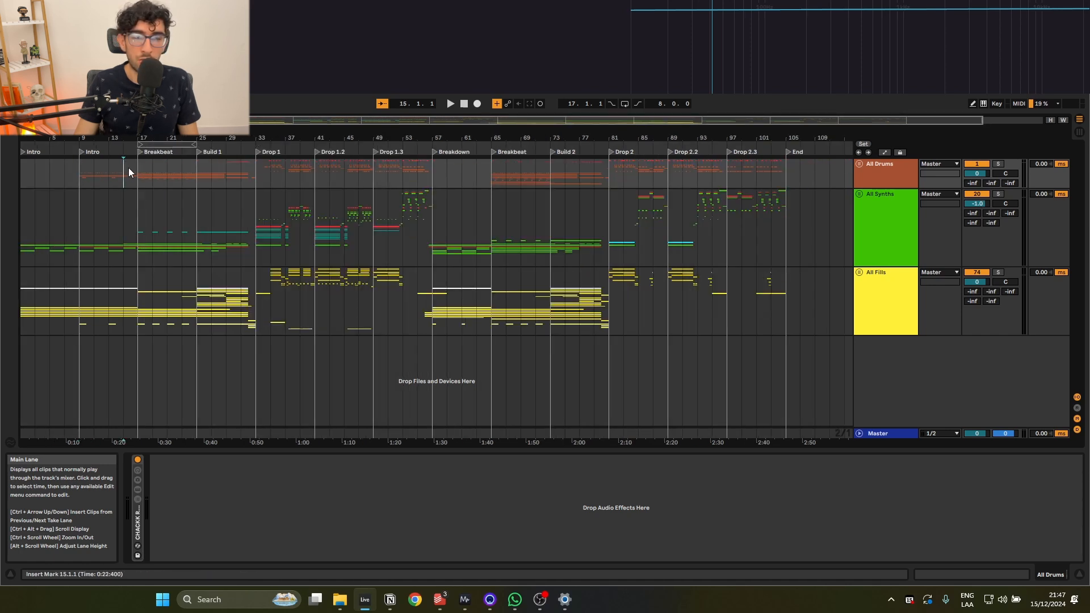
{"action": "scroll", "coordinate": [135, 168], "scroll_direction": "up", "scroll_amount": 3}
{"action": "scroll", "coordinate": [135, 168], "scroll_direction": "down", "scroll_amount": 3}
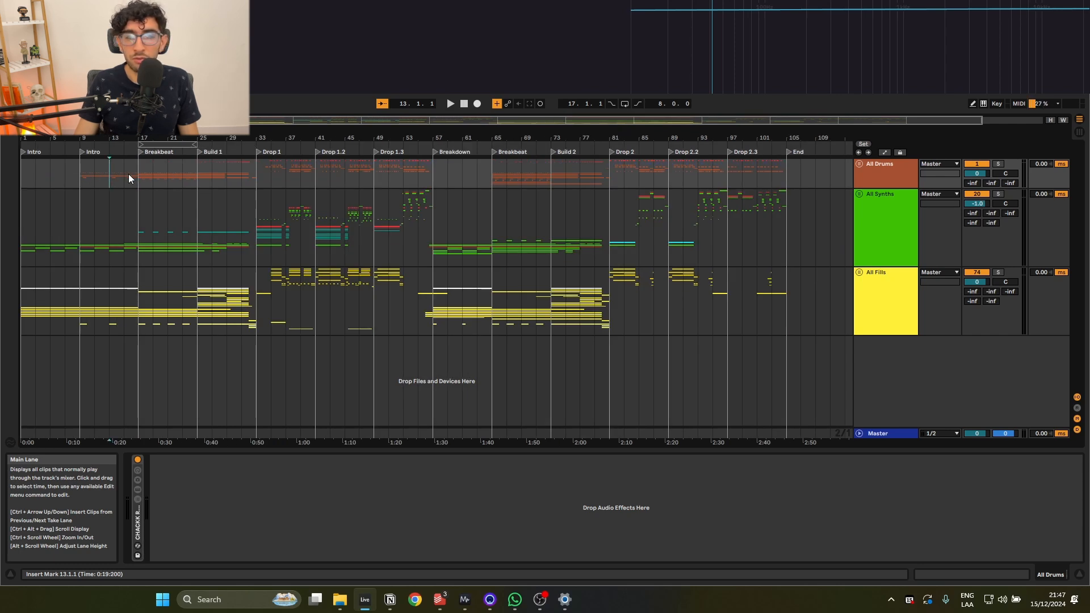
{"action": "left_click_drag", "start_coordinate": [129, 176], "coordinate": [144, 174]}
{"action": "left_click", "coordinate": [144, 173]}
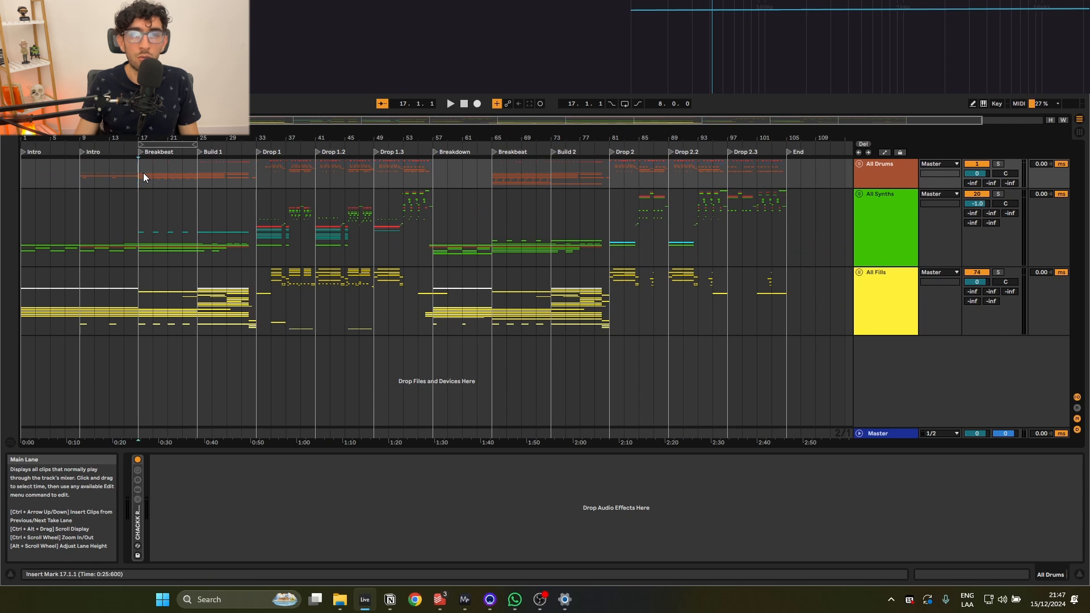
{"action": "left_click_drag", "start_coordinate": [141, 176], "coordinate": [159, 178]}
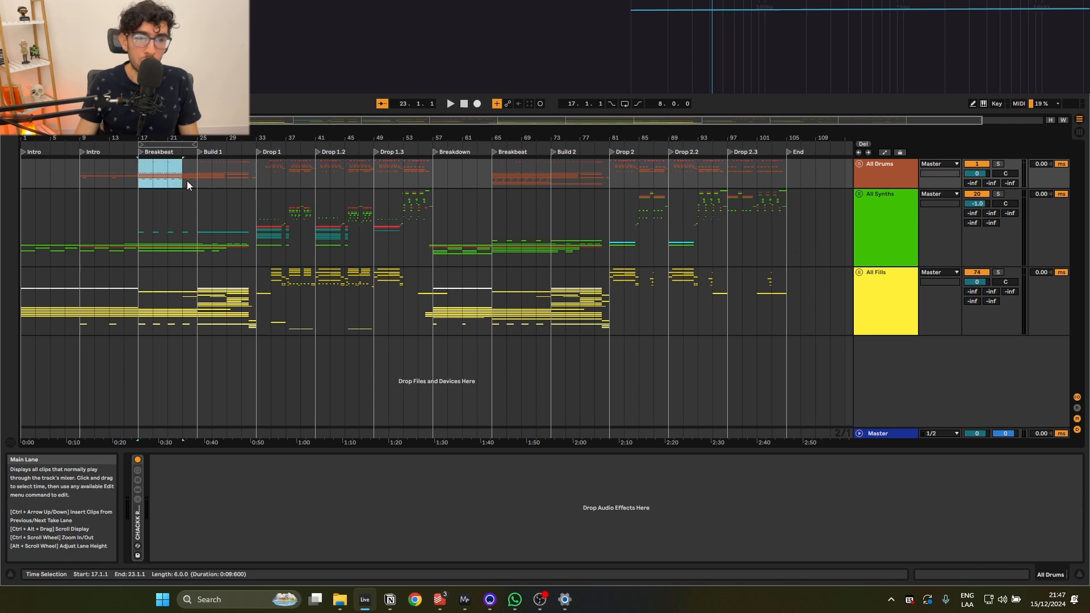
{"action": "left_click", "coordinate": [149, 172]}
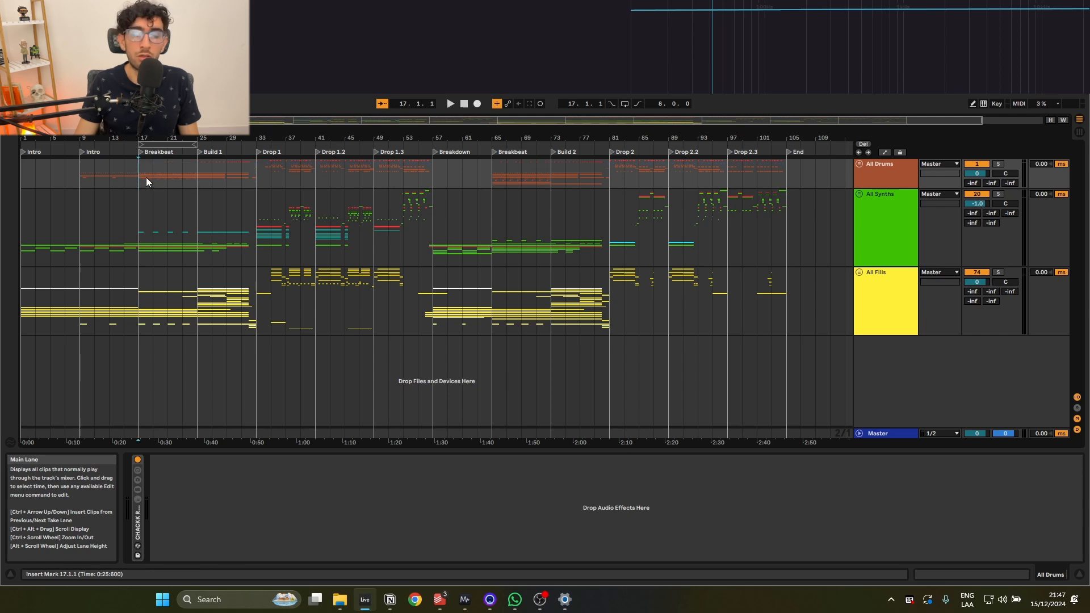
Return the insert mark to bar 1 and unfold the track groups to survey the drum, synth and fill tracks.
{"action": "key", "text": "Home"}
{"action": "scroll", "coordinate": [117, 231], "scroll_direction": "up", "scroll_amount": 3}
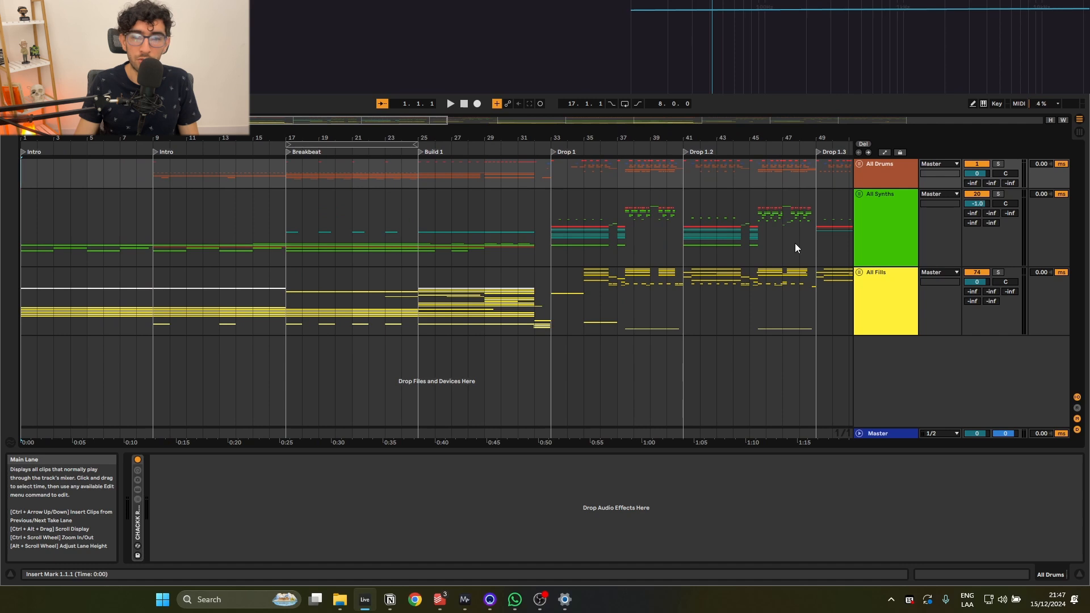
{"action": "left_click", "coordinate": [858, 193], "text": "alt"}
{"action": "scroll", "coordinate": [531, 249], "scroll_direction": "down", "scroll_amount": 5}
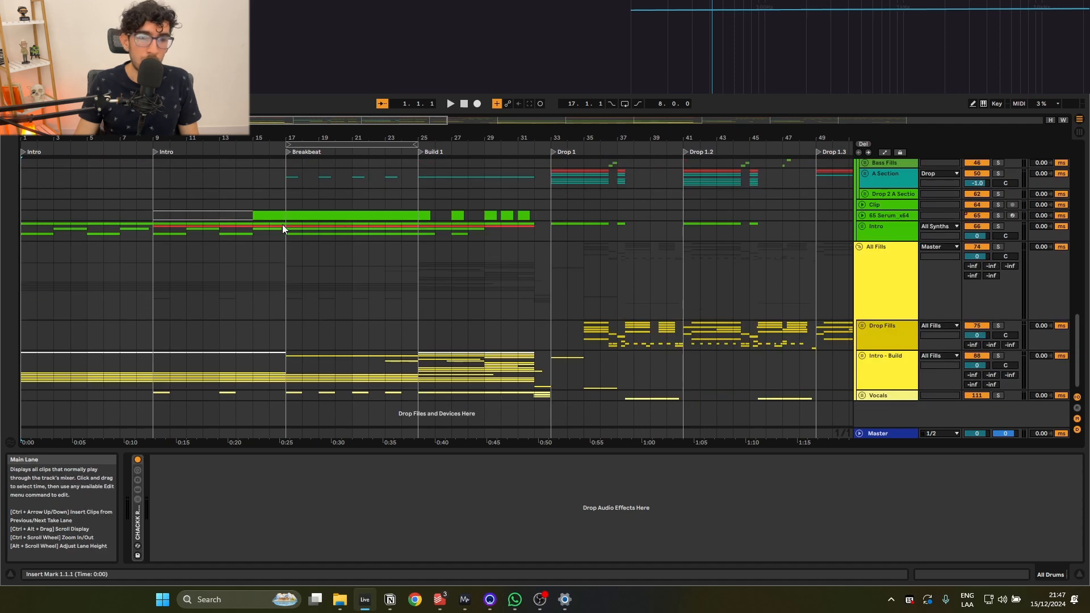
{"action": "scroll", "coordinate": [282, 224], "scroll_direction": "up", "scroll_amount": 10}
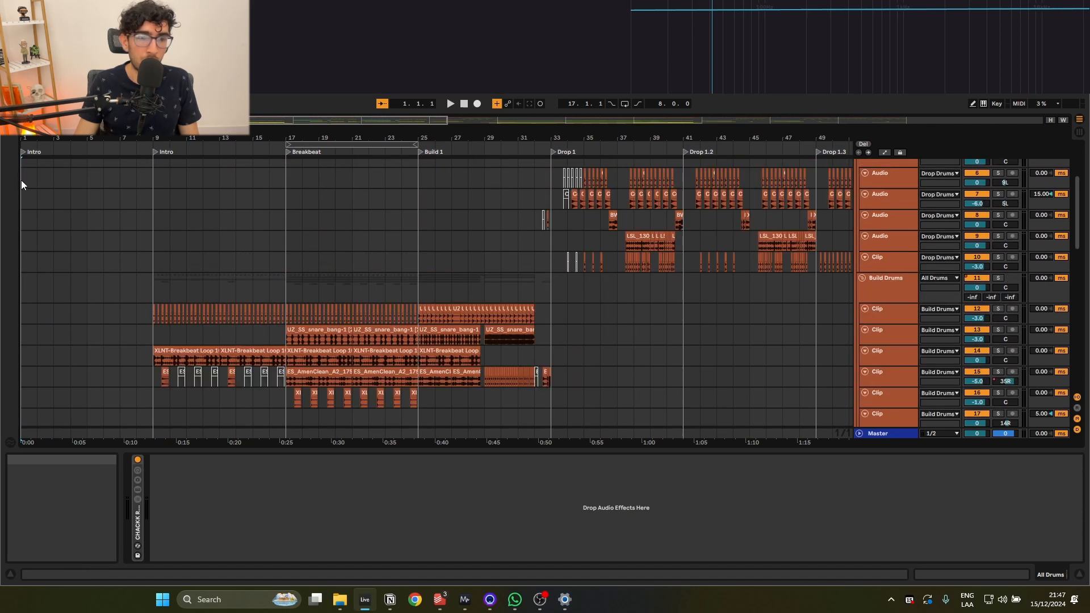
Select bars 1 to 9 and bars 9 to 17 in turn to compare the tracks used in the two Intro sections.
{"action": "left_click_drag", "start_coordinate": [21, 179], "coordinate": [148, 180]}
{"action": "scroll", "coordinate": [148, 181], "scroll_direction": "down", "scroll_amount": 12}
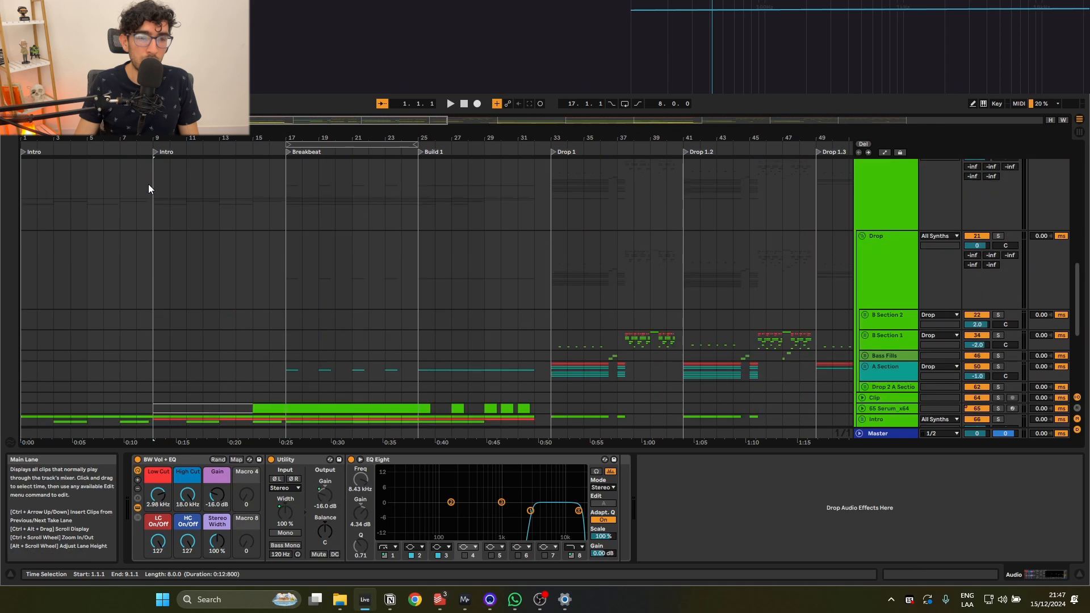
{"action": "scroll", "coordinate": [153, 214], "scroll_direction": "up", "scroll_amount": 9}
{"action": "scroll", "coordinate": [153, 213], "scroll_direction": "up", "scroll_amount": 8}
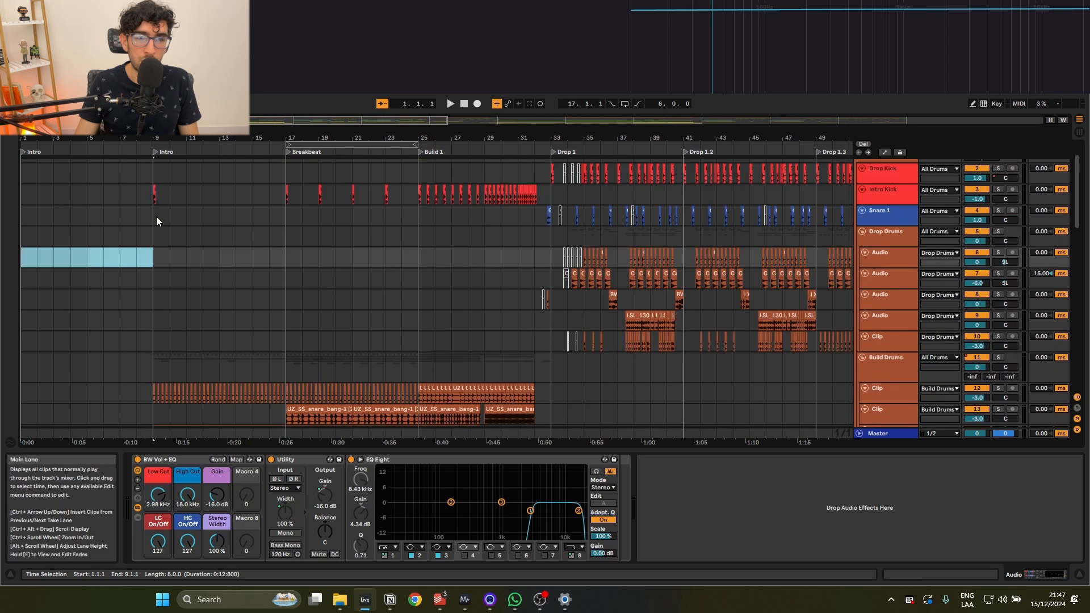
{"action": "left_click_drag", "start_coordinate": [150, 252], "coordinate": [287, 264]}
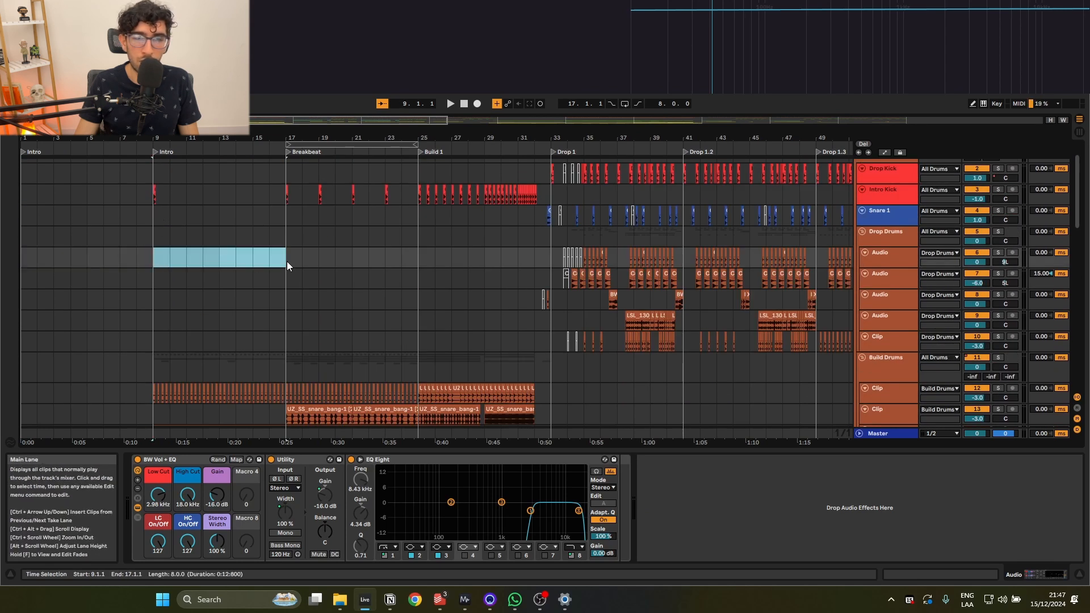
{"action": "scroll", "coordinate": [287, 262], "scroll_direction": "down", "scroll_amount": 10}
{"action": "scroll", "coordinate": [782, 277], "scroll_direction": "up", "scroll_amount": 12}
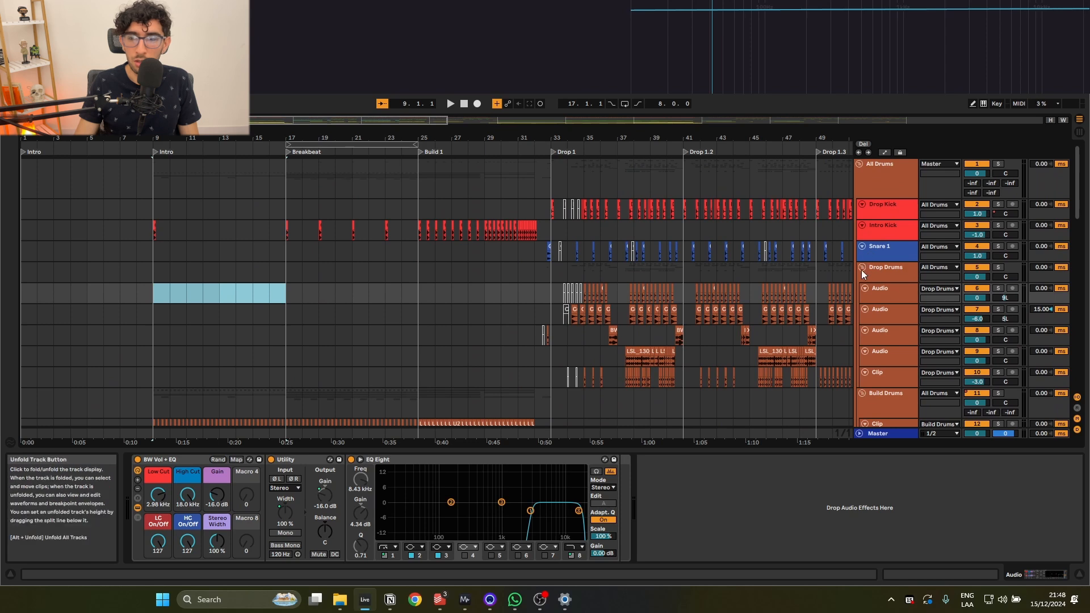
Fold the individual drum tracks and the Drop Drums group, and examine the Build Drums across the two Intro sections.
{"action": "left_click", "coordinate": [862, 268], "text": "alt"}
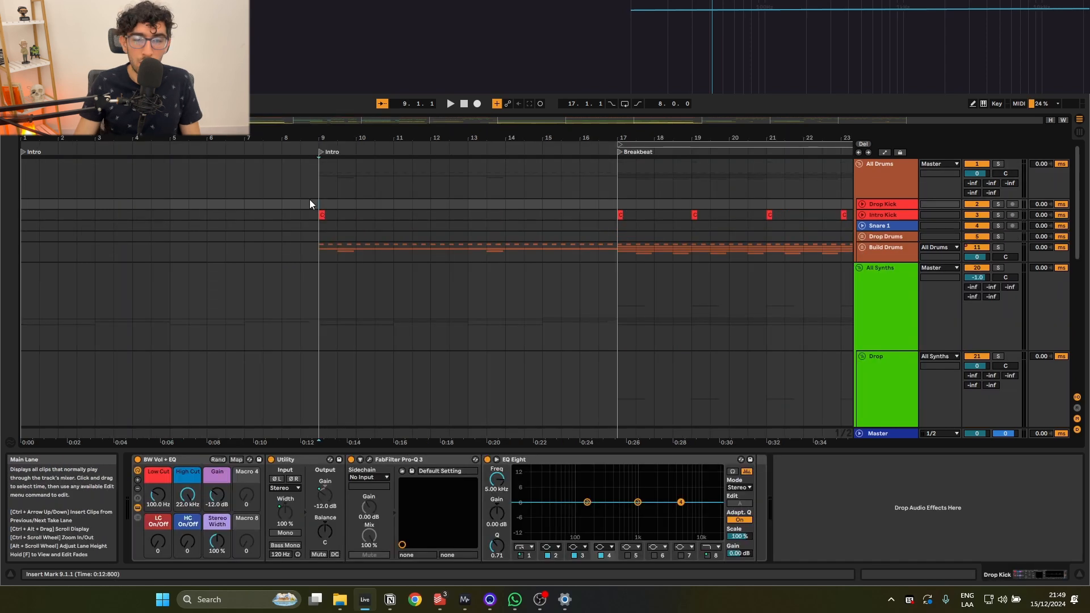
{"action": "left_click_drag", "start_coordinate": [168, 253], "coordinate": [279, 254]}
{"action": "left_click", "coordinate": [169, 254]}
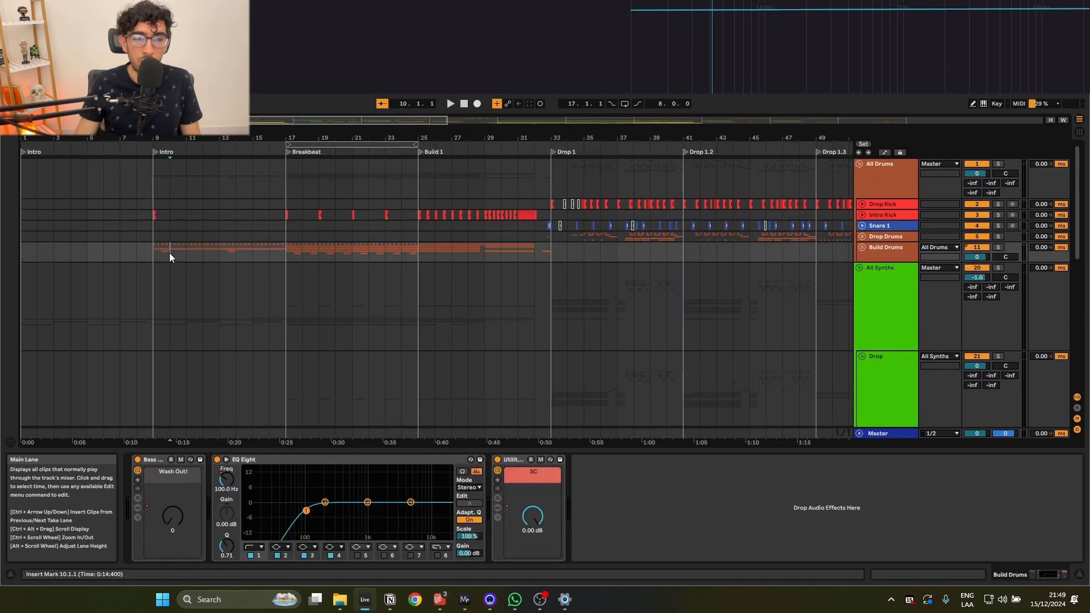
{"action": "left_click_drag", "start_coordinate": [169, 253], "coordinate": [32, 251]}
{"action": "left_click", "coordinate": [31, 251]}
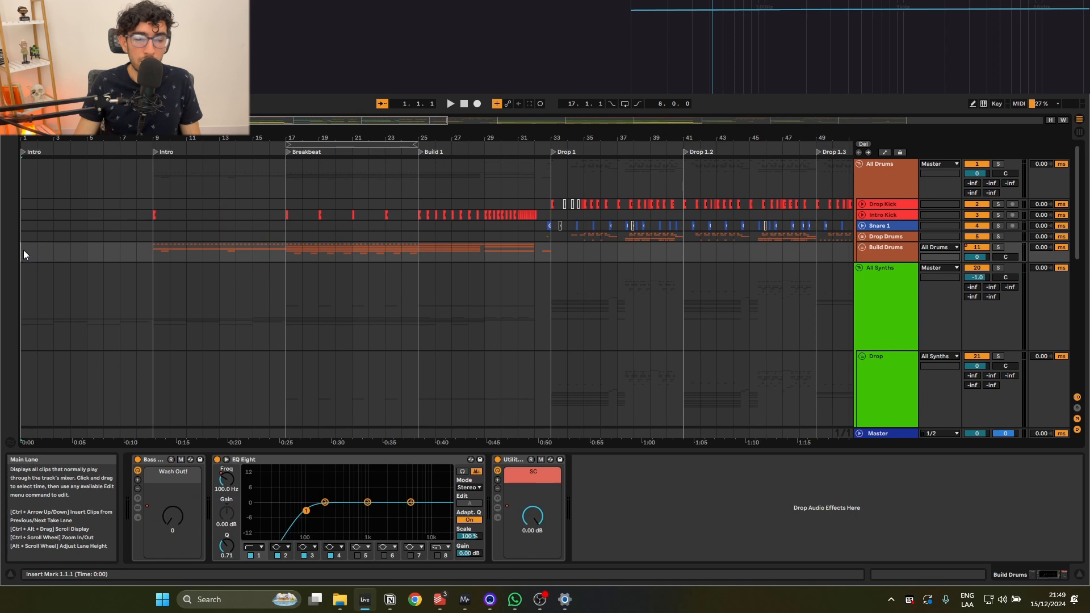
Examine the Intro synth group's clips across both Intro sections up to the start of the Breakbeat.
{"action": "scroll", "coordinate": [23, 249], "scroll_direction": "down", "scroll_amount": 10}
{"action": "left_click", "coordinate": [53, 228]}
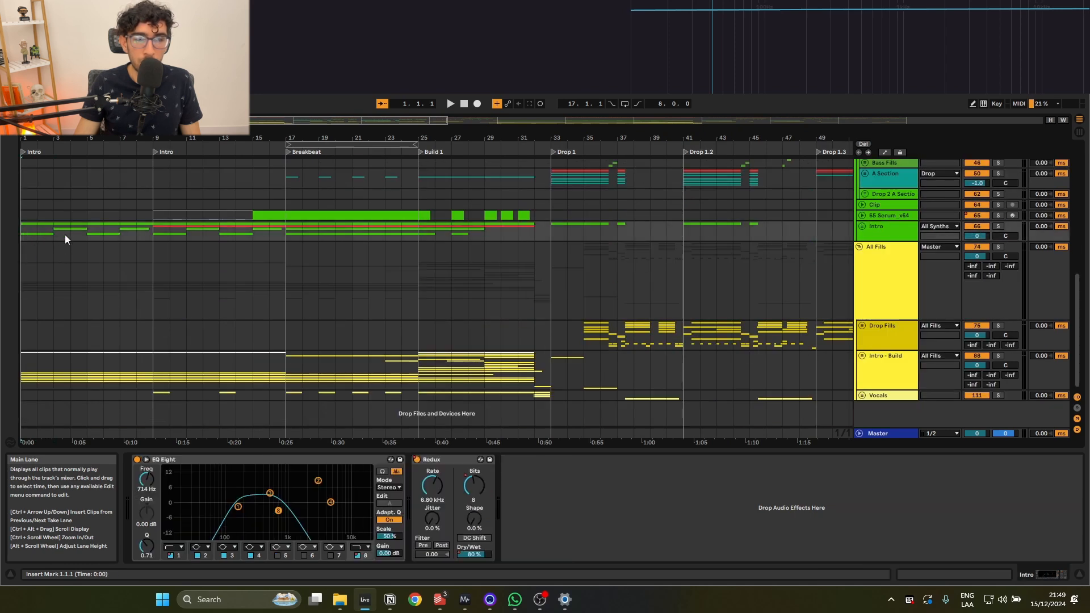
{"action": "left_click_drag", "start_coordinate": [152, 237], "coordinate": [5, 237]}
{"action": "left_click", "coordinate": [22, 231]}
{"action": "left_click_drag", "start_coordinate": [284, 234], "coordinate": [19, 243]}
{"action": "left_click", "coordinate": [292, 250]}
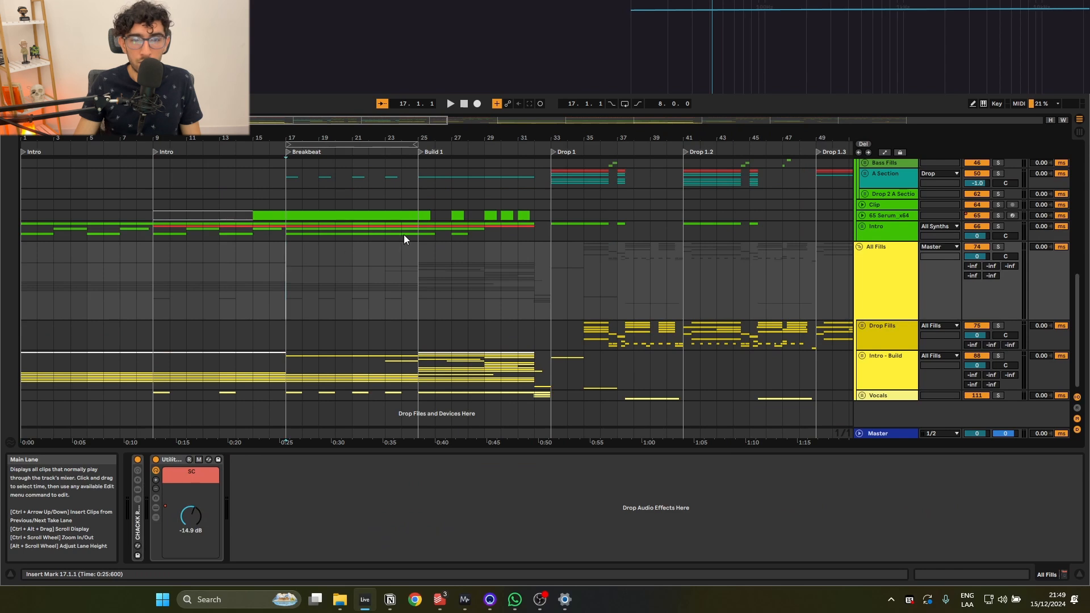
{"action": "left_click", "coordinate": [171, 237]}
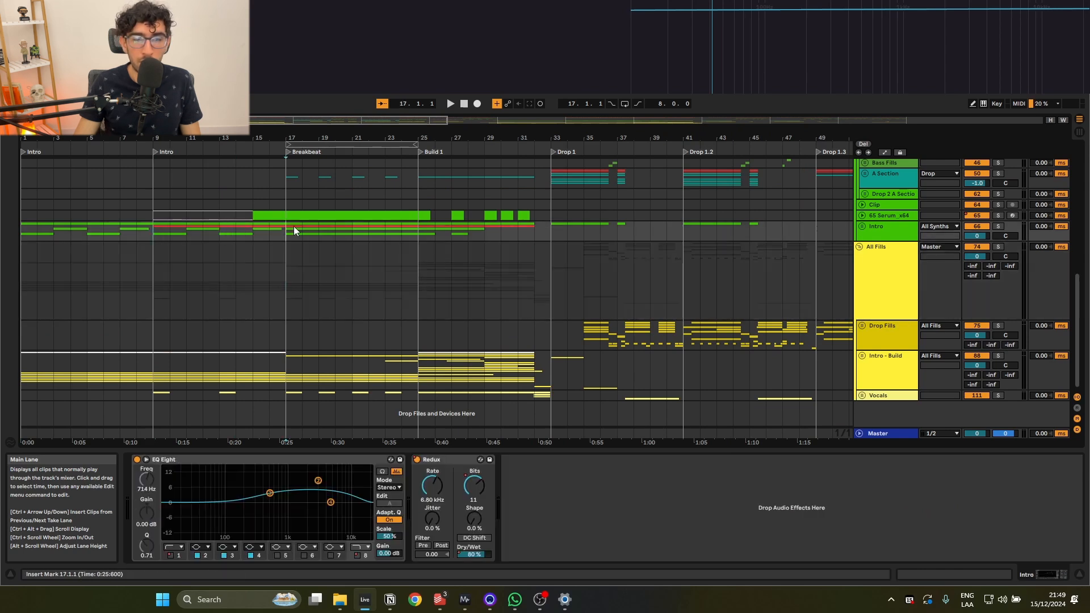
Zoom the arrangement in on the Intro sections and play the track from bar 1.
{"action": "scroll", "coordinate": [294, 226], "scroll_direction": "up", "scroll_amount": 5}
{"action": "scroll", "coordinate": [295, 237], "scroll_direction": "down", "scroll_amount": 5}
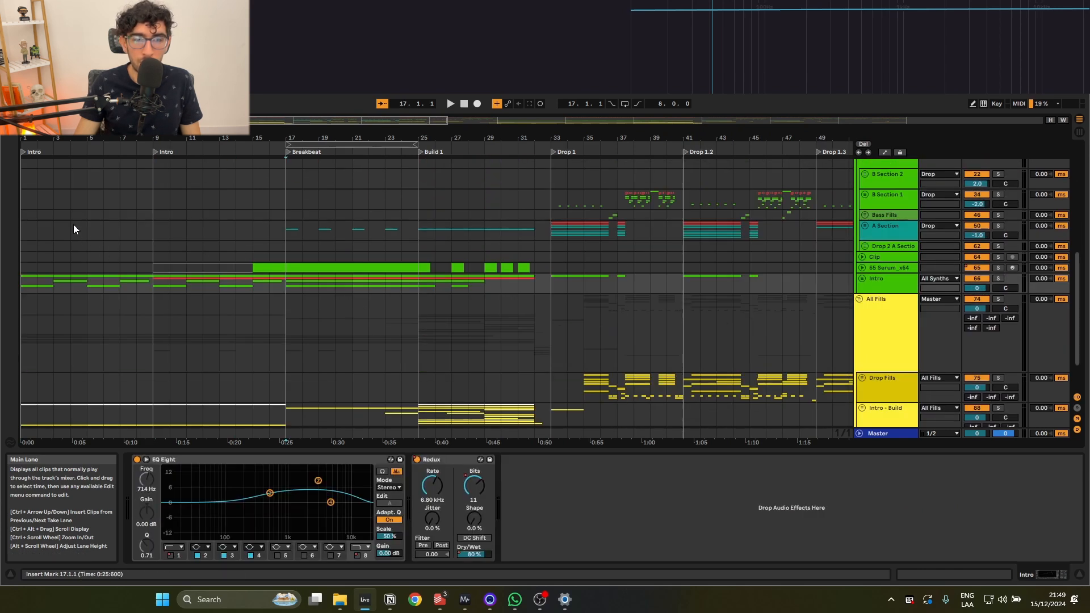
{"action": "left_click", "coordinate": [54, 179]}
{"action": "left_click", "coordinate": [22, 178]}
{"action": "scroll", "coordinate": [23, 177], "scroll_direction": "up", "scroll_amount": 2}
{"action": "left_click", "coordinate": [95, 180]}
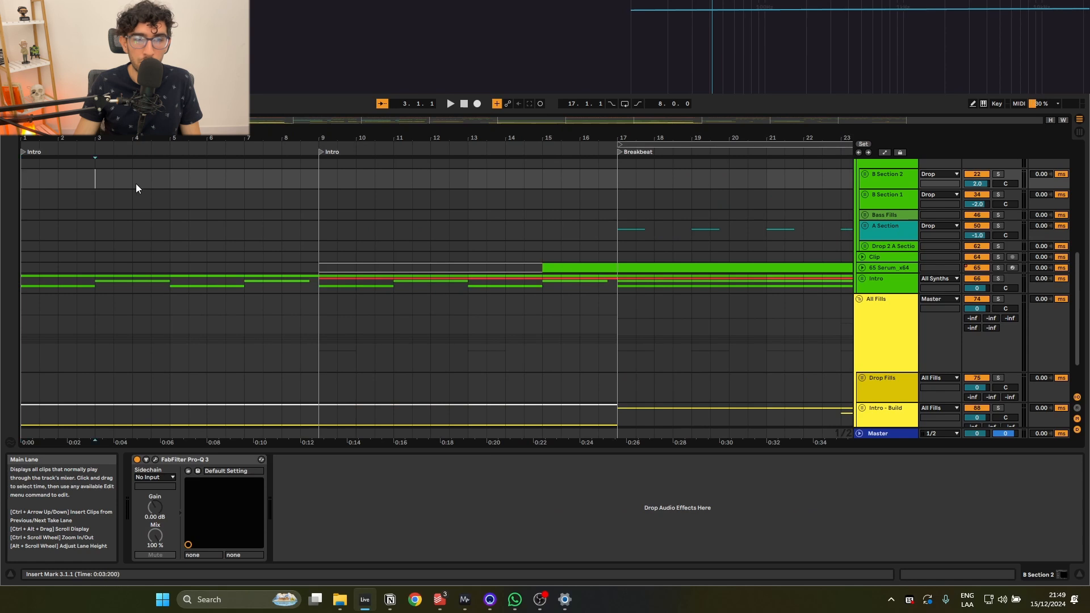
{"action": "double_click", "coordinate": [463, 105]}
{"action": "key", "text": "space"}
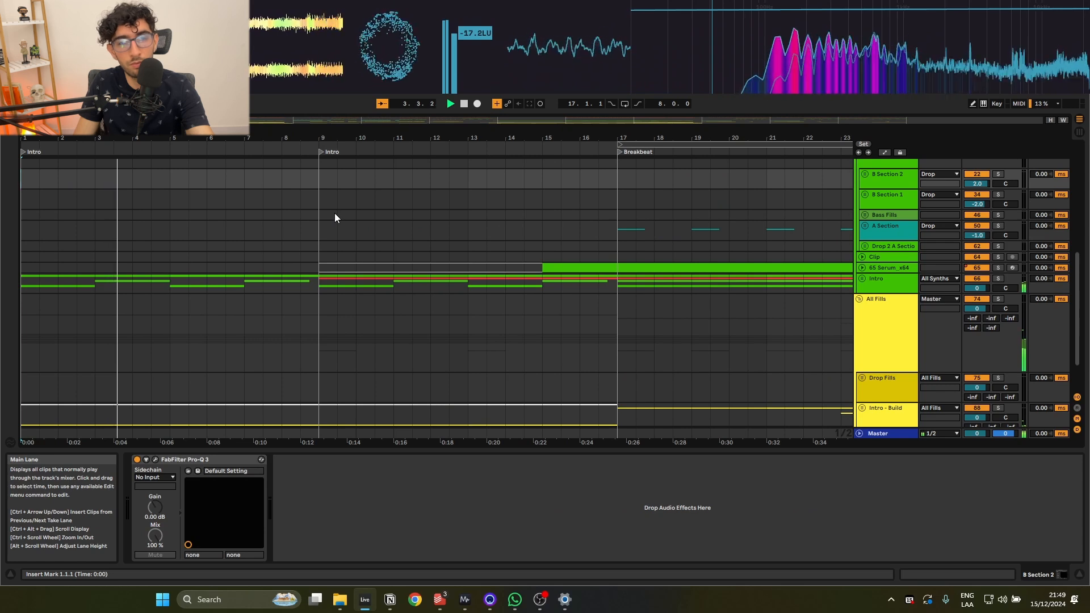
Unfold the Intro synth group during playback and examine its Serum tracks alongside the drum tracks.
{"action": "scroll", "coordinate": [290, 240], "scroll_direction": "down", "scroll_amount": 3}
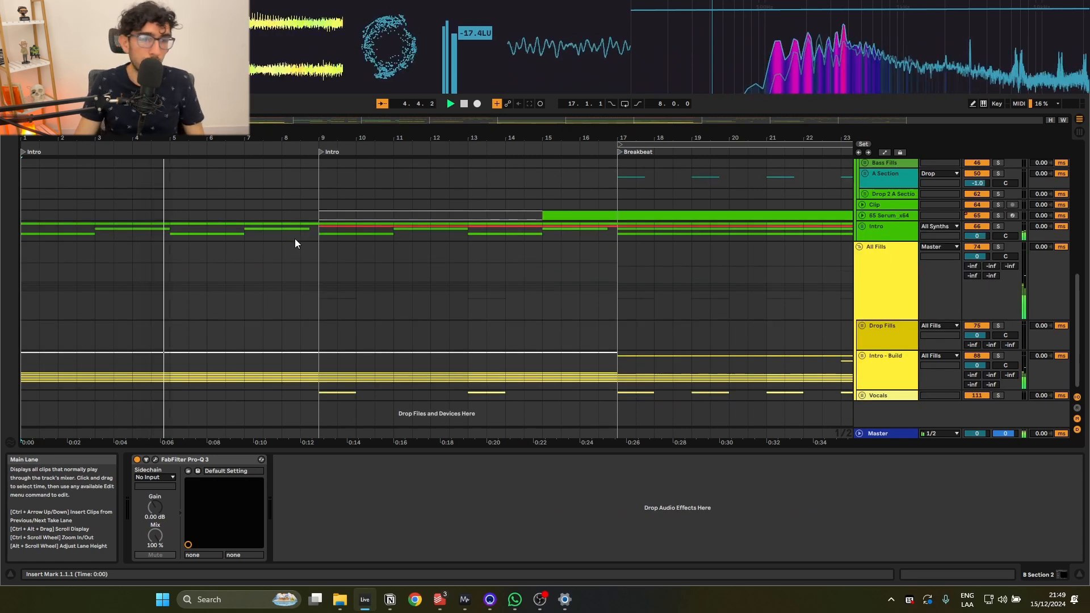
{"action": "scroll", "coordinate": [296, 239], "scroll_direction": "up", "scroll_amount": 5}
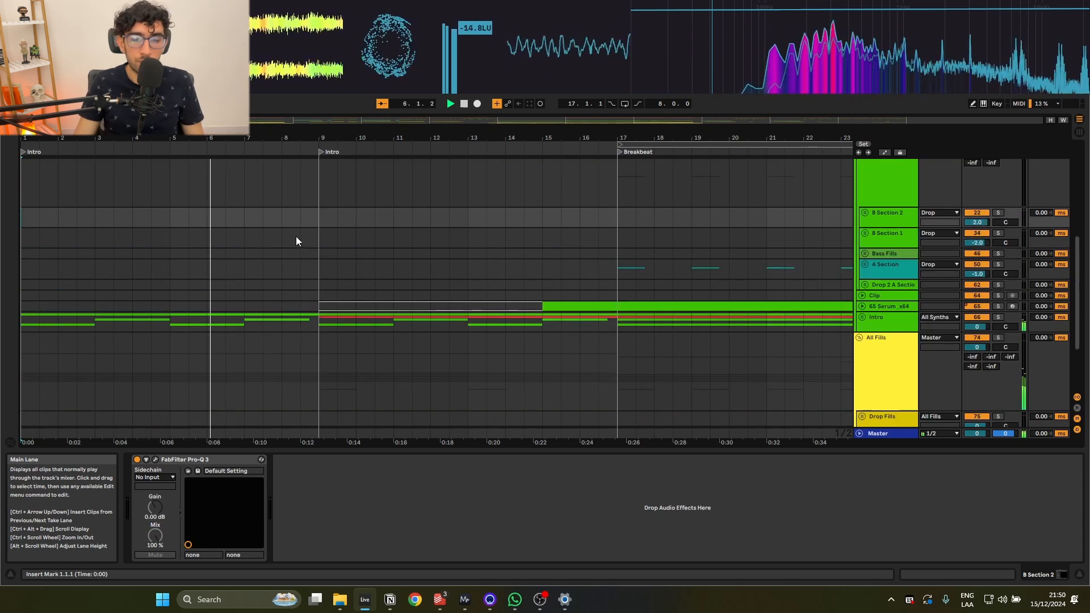
{"action": "scroll", "coordinate": [584, 280], "scroll_direction": "up", "scroll_amount": 7}
{"action": "scroll", "coordinate": [585, 280], "scroll_direction": "down", "scroll_amount": 5}
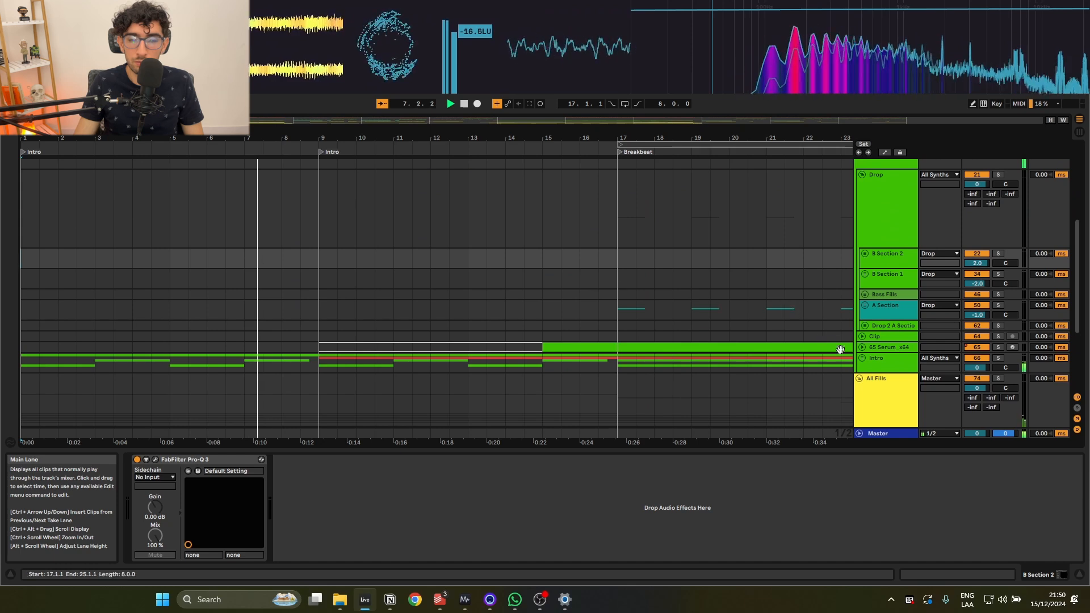
{"action": "left_click", "coordinate": [863, 361]}
{"action": "scroll", "coordinate": [708, 322], "scroll_direction": "down", "scroll_amount": 9}
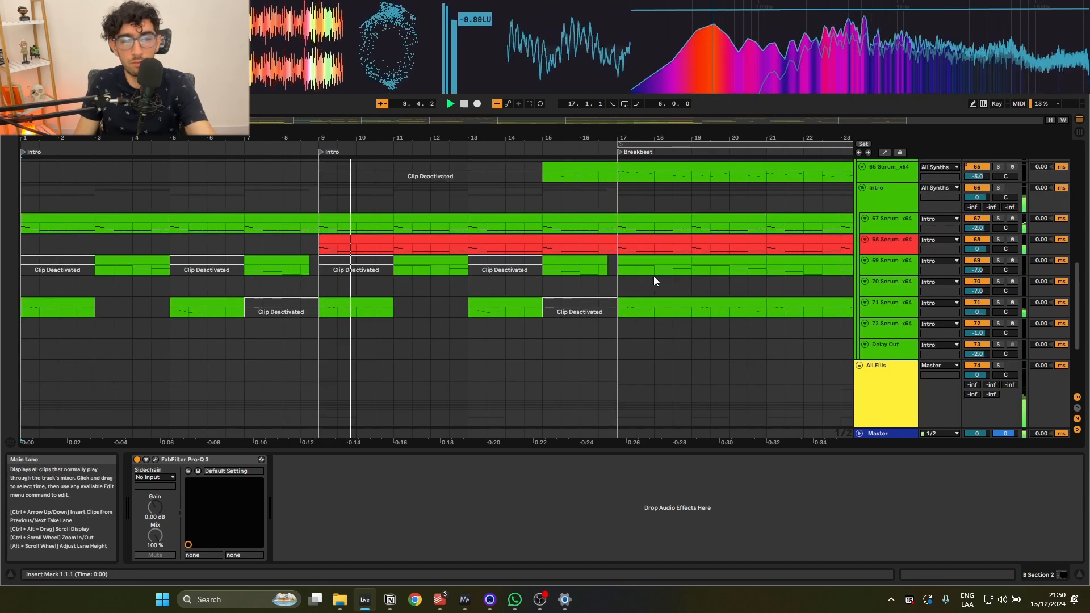
{"action": "scroll", "coordinate": [499, 285], "scroll_direction": "up", "scroll_amount": 10}
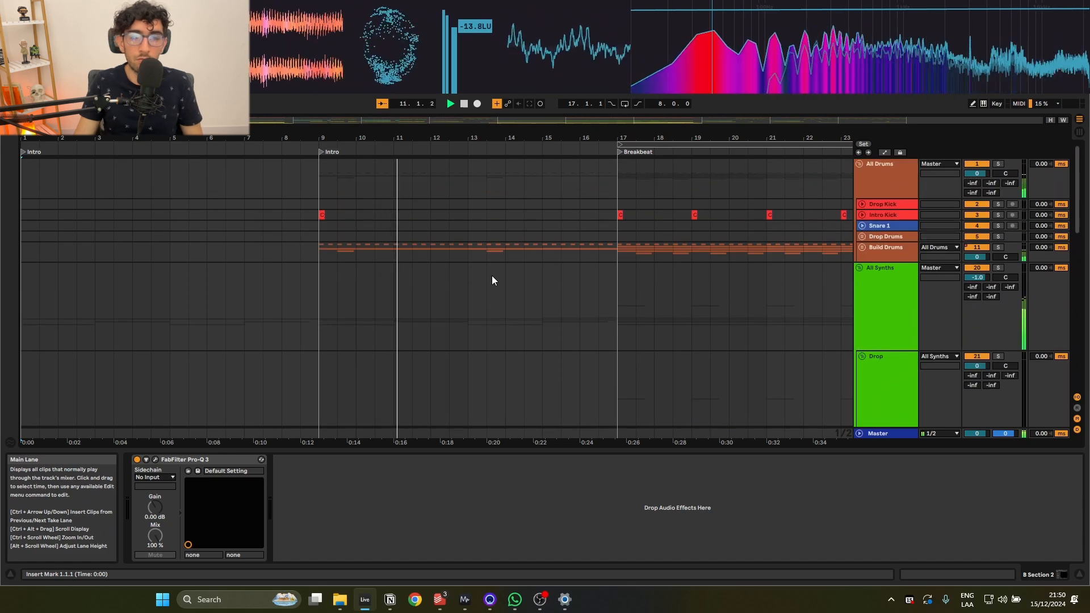
{"action": "scroll", "coordinate": [337, 226], "scroll_direction": "down", "scroll_amount": 4}
{"action": "scroll", "coordinate": [158, 221], "scroll_direction": "down", "scroll_amount": 9}
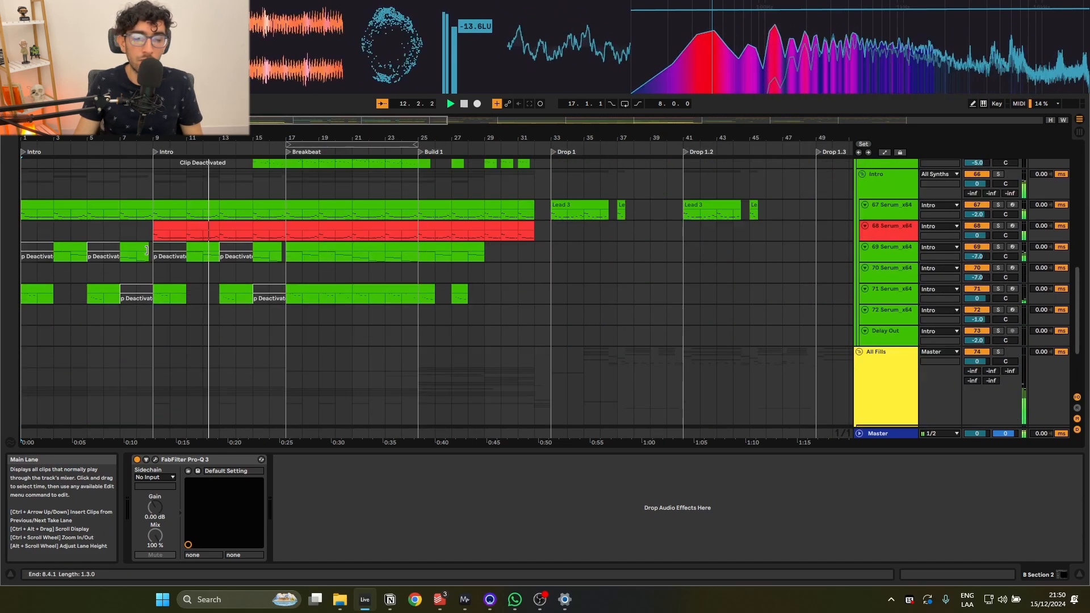
Place the insert mark at bar 9, stop playback, and unfold the Intro - Build group under All Fills.
{"action": "left_click", "coordinate": [149, 188]}
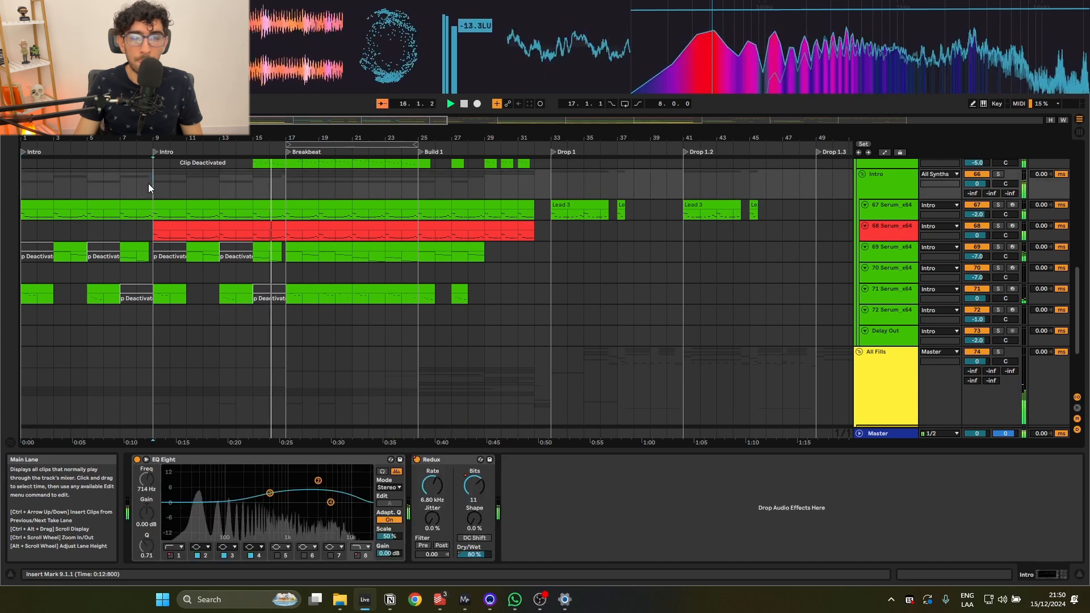
{"action": "key", "text": "space"}
{"action": "scroll", "coordinate": [210, 362], "scroll_direction": "down", "scroll_amount": 4}
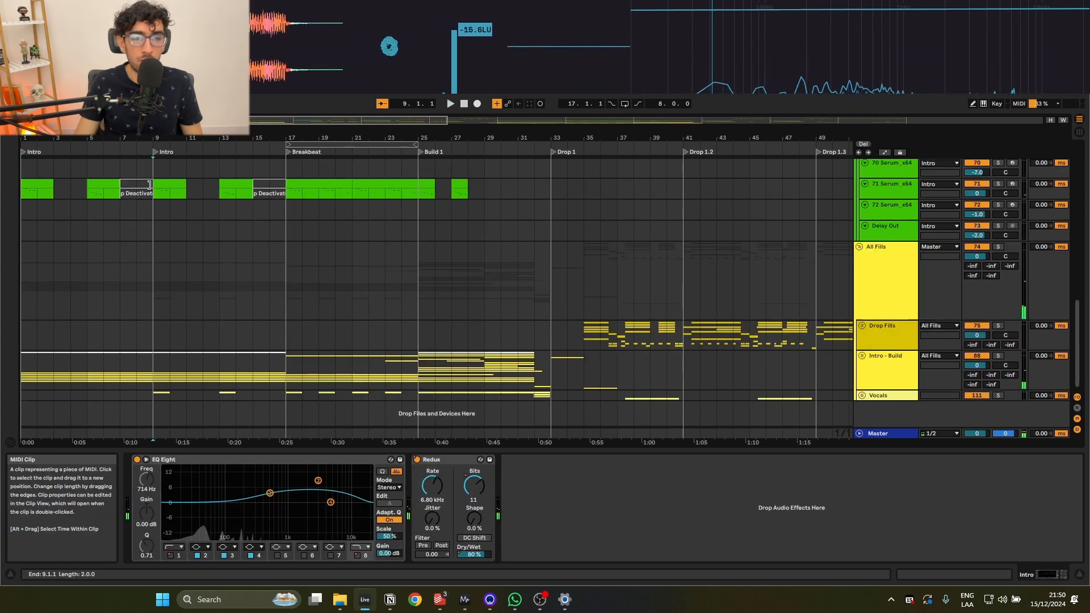
{"action": "left_click", "coordinate": [862, 356]}
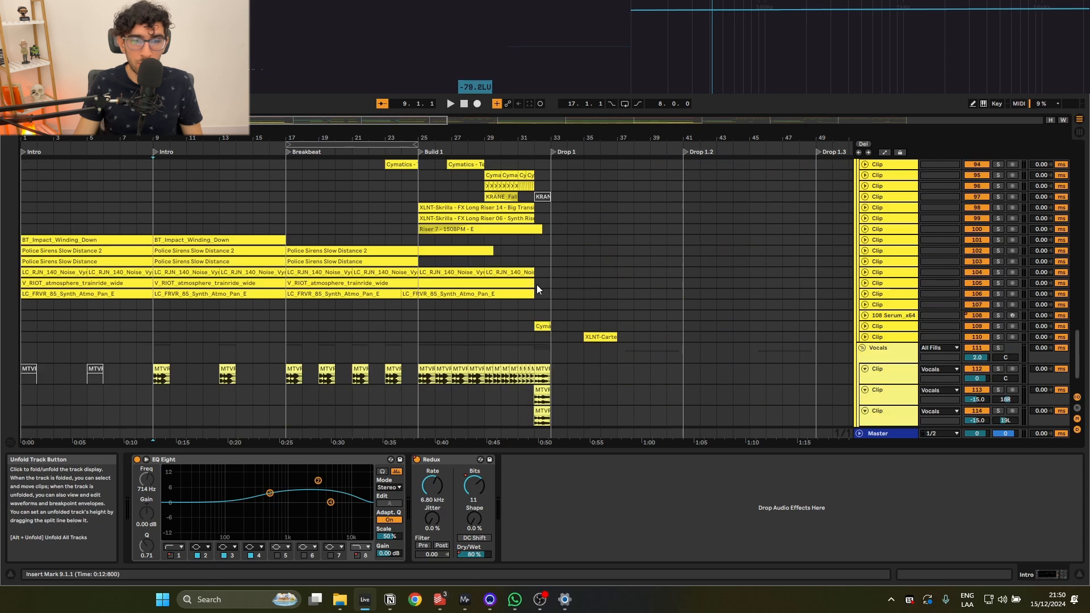
Solo the Build Drums group and play it from bar 9 at the start of the second Intro.
{"action": "scroll", "coordinate": [537, 285], "scroll_direction": "up", "scroll_amount": 4}
{"action": "left_click", "coordinate": [190, 256]}
{"action": "scroll", "coordinate": [189, 256], "scroll_direction": "up", "scroll_amount": 8}
{"action": "left_click", "coordinate": [133, 202]}
{"action": "scroll", "coordinate": [135, 202], "scroll_direction": "up", "scroll_amount": 2}
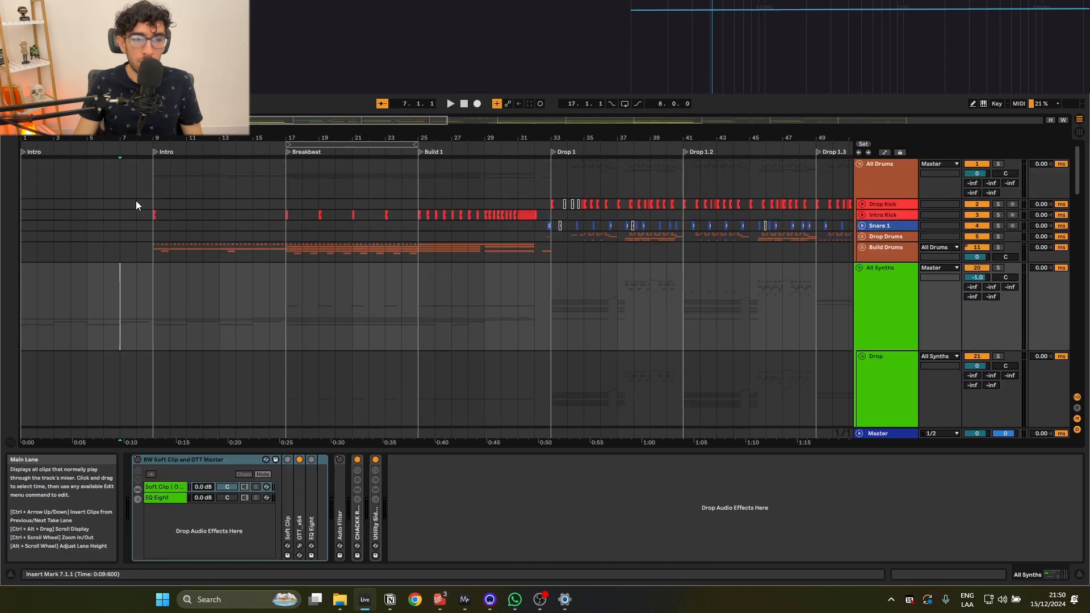
{"action": "left_click", "coordinate": [157, 248]}
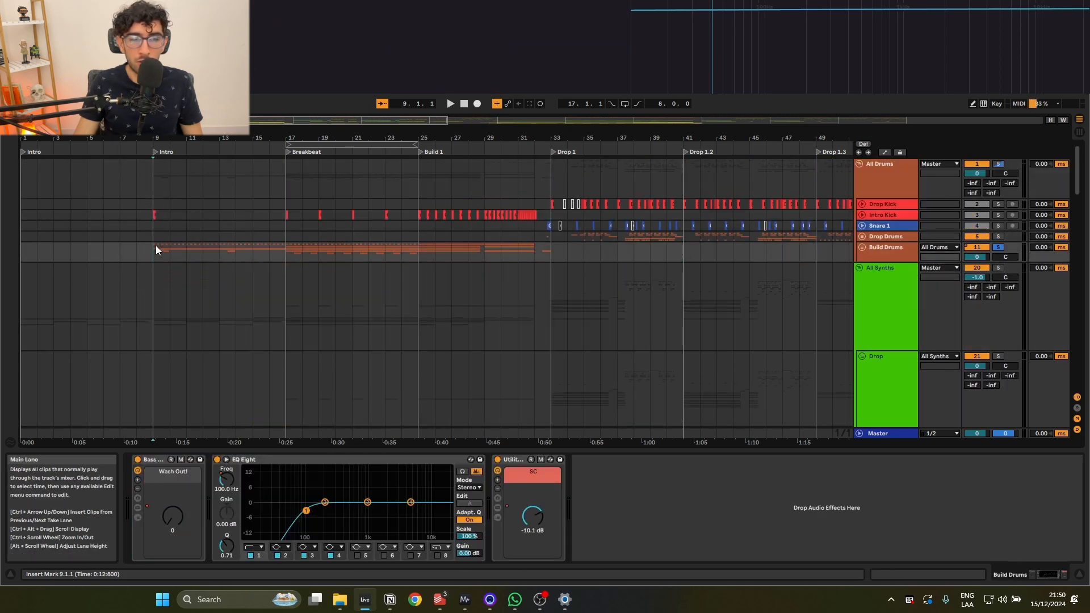
{"action": "key", "text": "space"}
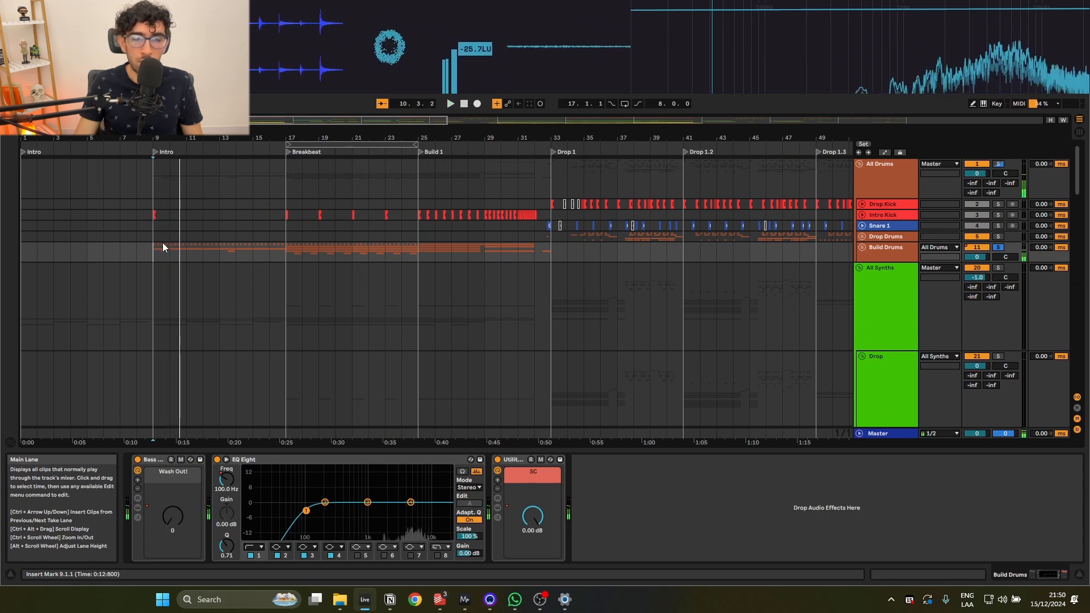
Solo the first vocal track in the Vocals group and play its second Intro clips from bar 9.
{"action": "scroll", "coordinate": [175, 245], "scroll_direction": "down", "scroll_amount": 10}
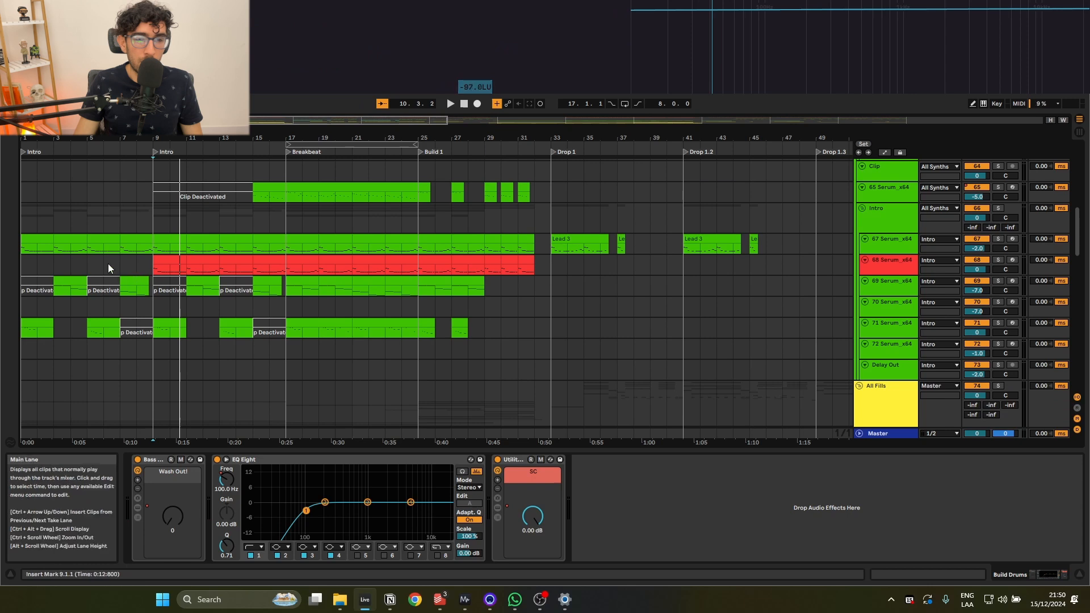
{"action": "scroll", "coordinate": [121, 269], "scroll_direction": "down", "scroll_amount": 7}
{"action": "scroll", "coordinate": [121, 269], "scroll_direction": "down", "scroll_amount": 10}
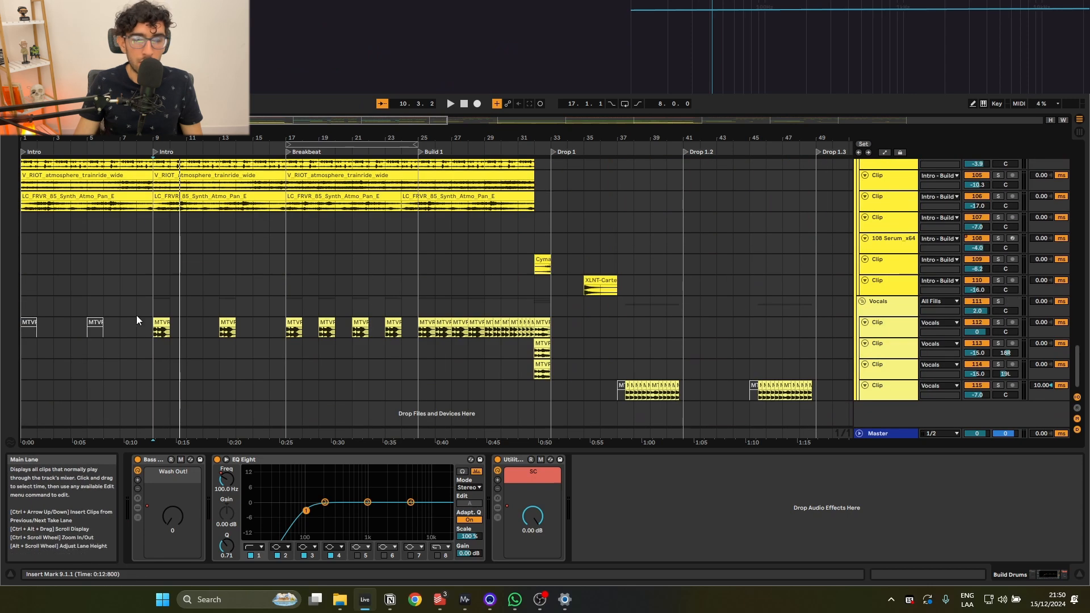
{"action": "left_click", "coordinate": [160, 321]}
{"action": "left_click", "coordinate": [159, 321]}
{"action": "key", "text": "space"}
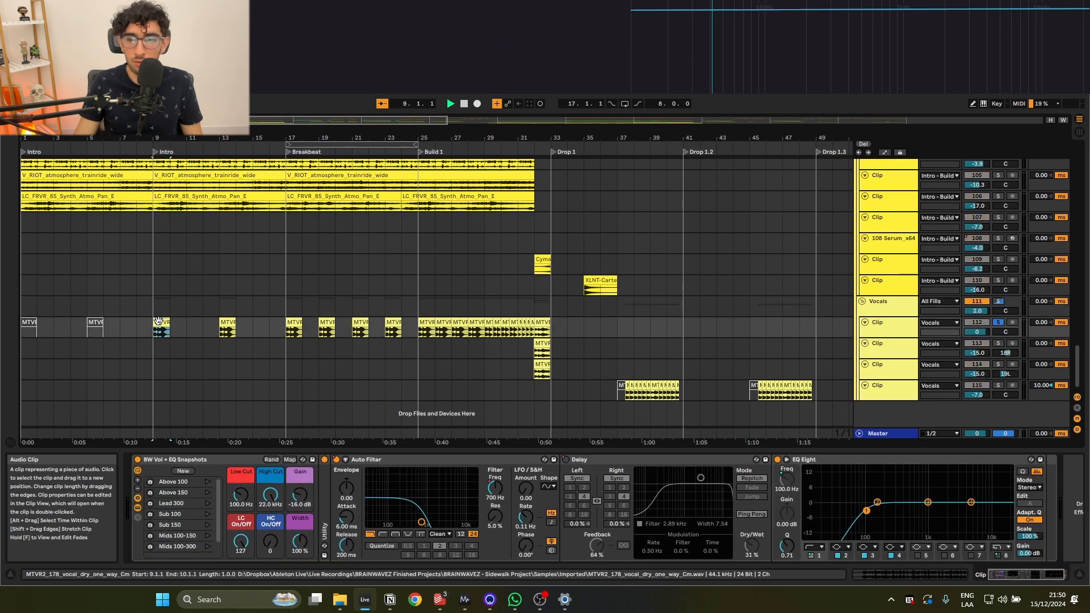
{"action": "left_click", "coordinate": [230, 330]}
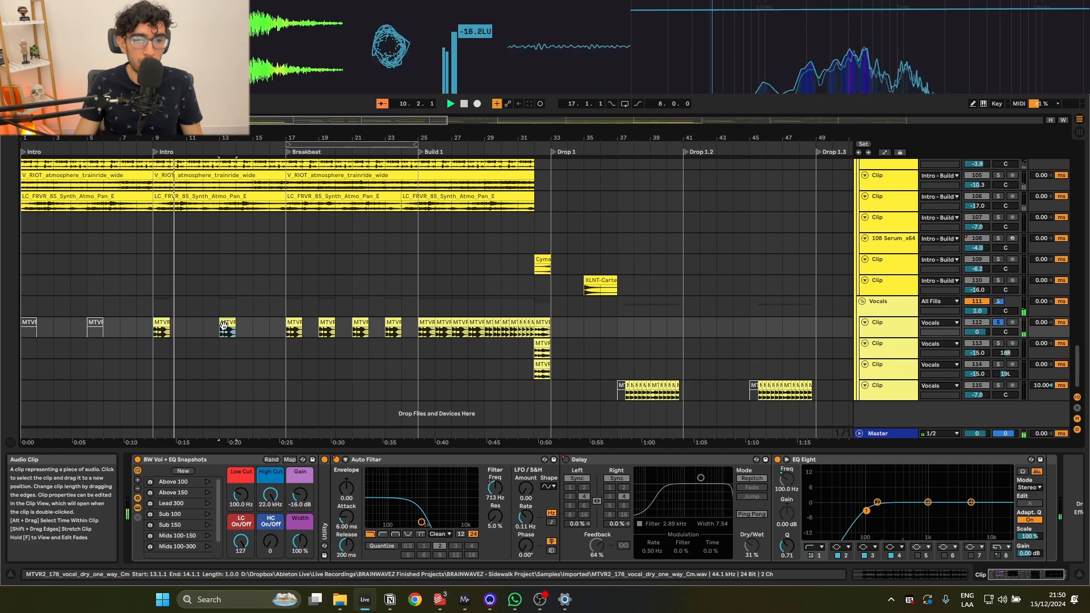
{"action": "scroll", "coordinate": [867, 355], "scroll_direction": "up", "scroll_amount": 3}
{"action": "scroll", "coordinate": [777, 343], "scroll_direction": "down", "scroll_amount": 3}
{"action": "key", "text": "space"}
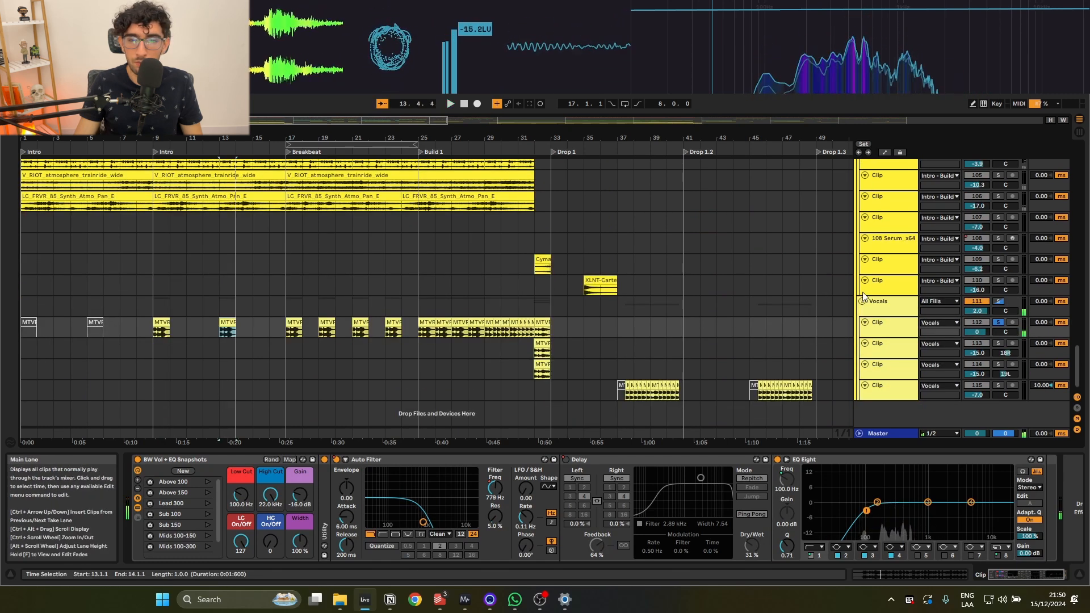
Unsolo the vocal track and fold all track groups so only All Drums, All Synths and All Fills remain.
{"action": "key", "text": "s"}
{"action": "scroll", "coordinate": [878, 284], "scroll_direction": "up", "scroll_amount": 7}
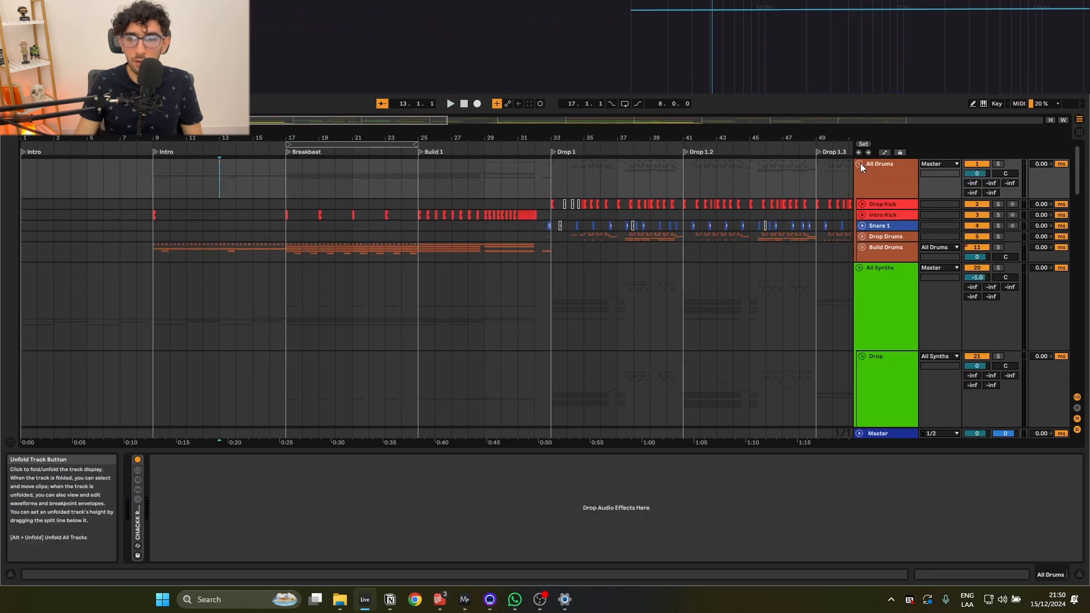
{"action": "left_click", "coordinate": [860, 163], "text": "alt"}
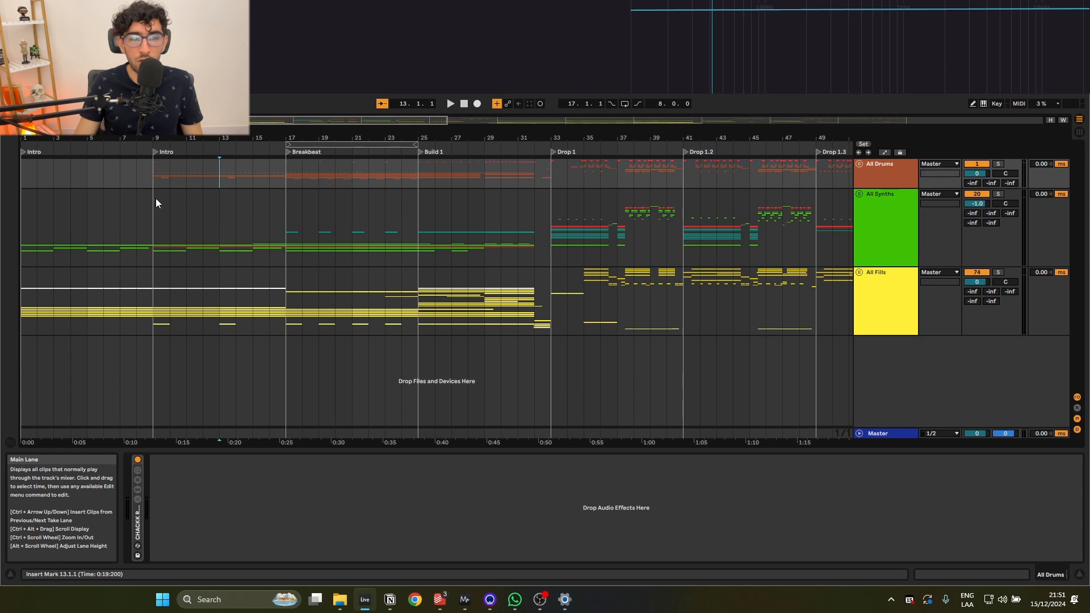
Highlight the All Drums lane across the first Intro, bars 1 to 9, and compare it with the second Intro.
{"action": "left_click_drag", "start_coordinate": [21, 184], "coordinate": [122, 186]}
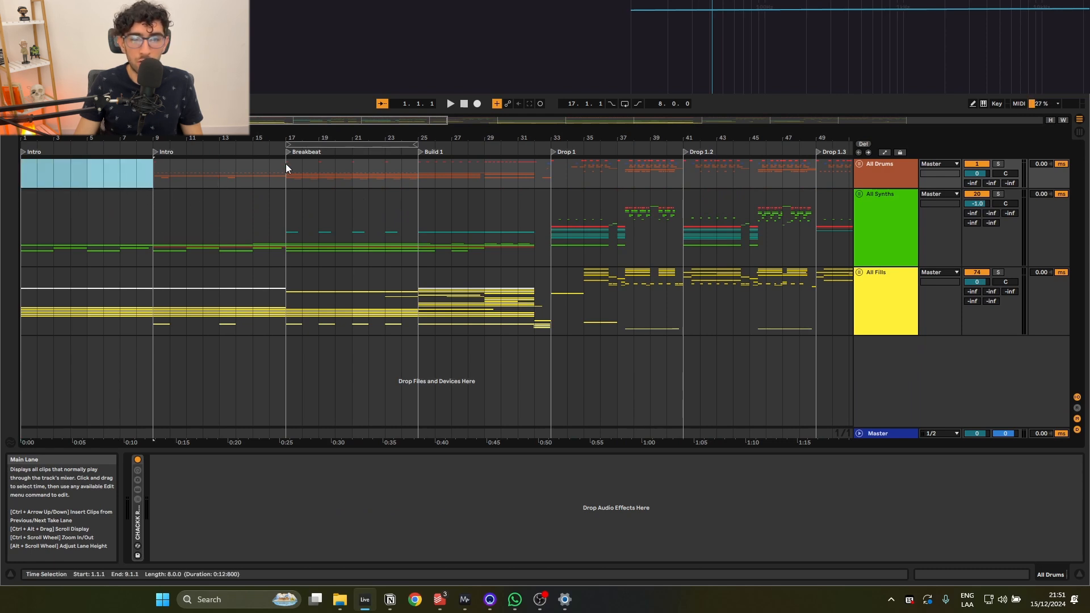
{"action": "left_click_drag", "start_coordinate": [285, 165], "coordinate": [22, 183]}
{"action": "left_click", "coordinate": [79, 189]}
{"action": "left_click", "coordinate": [196, 178]}
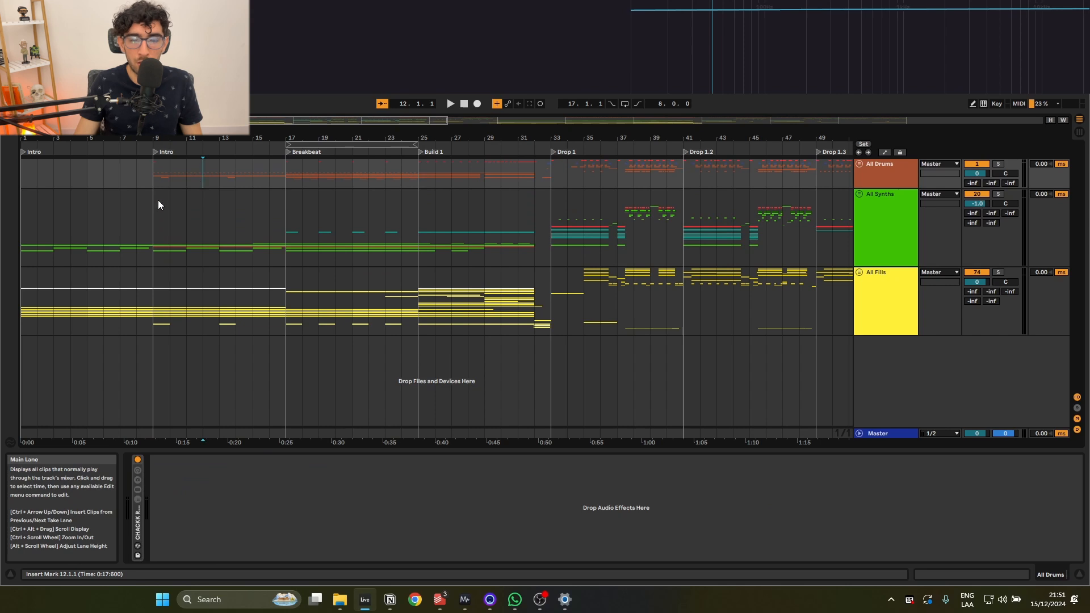
{"action": "left_click", "coordinate": [120, 192]}
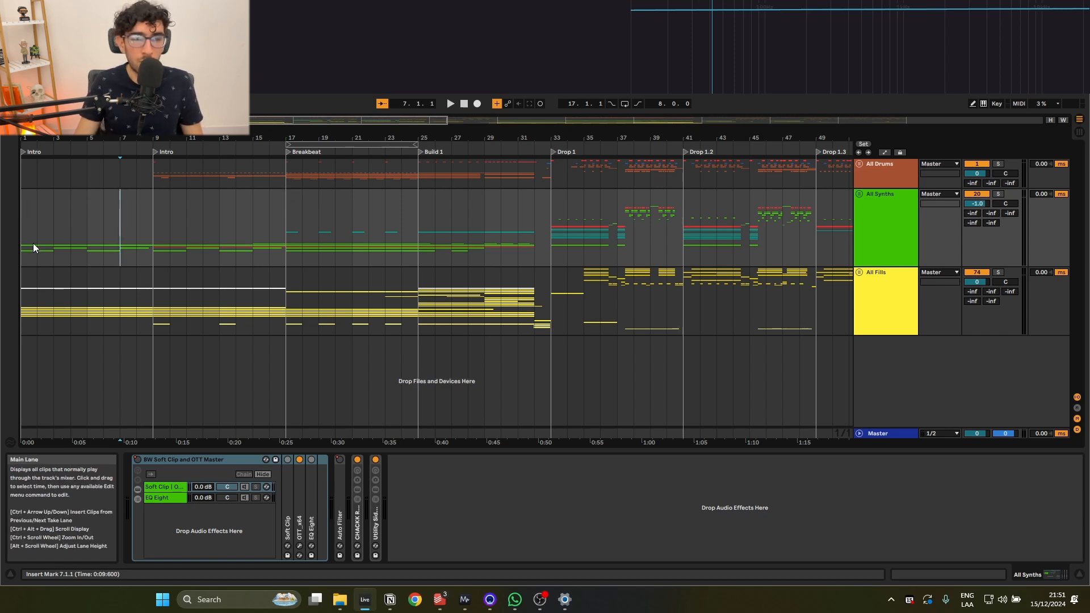
Highlight All Synths from bar 1 to 16 and place the insert mark at bar 9.
{"action": "left_click_drag", "start_coordinate": [28, 239], "coordinate": [277, 237]}
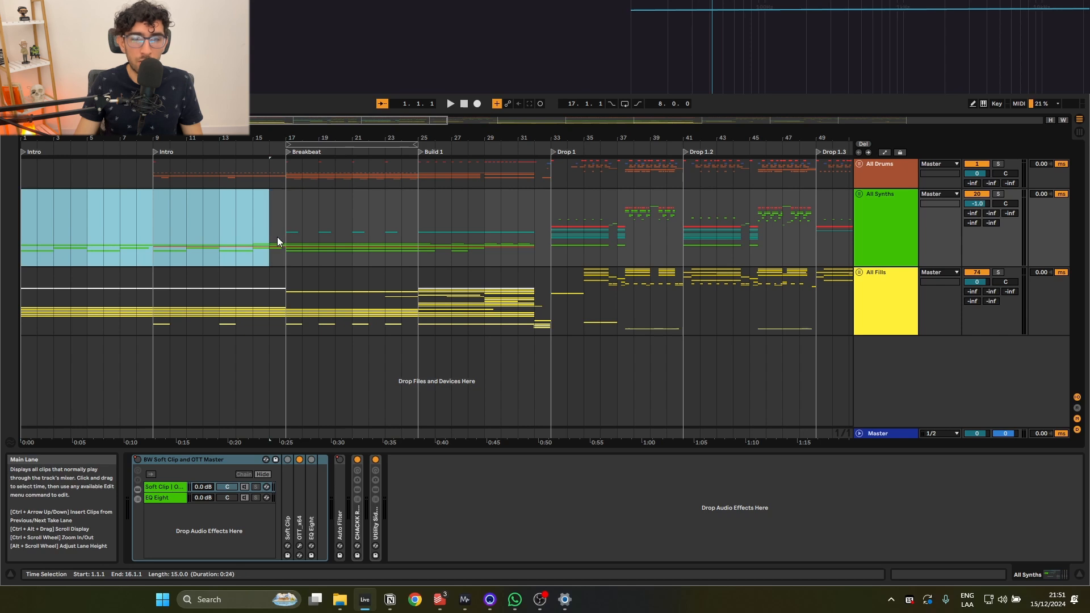
{"action": "left_click", "coordinate": [277, 237]}
{"action": "left_click", "coordinate": [153, 230]}
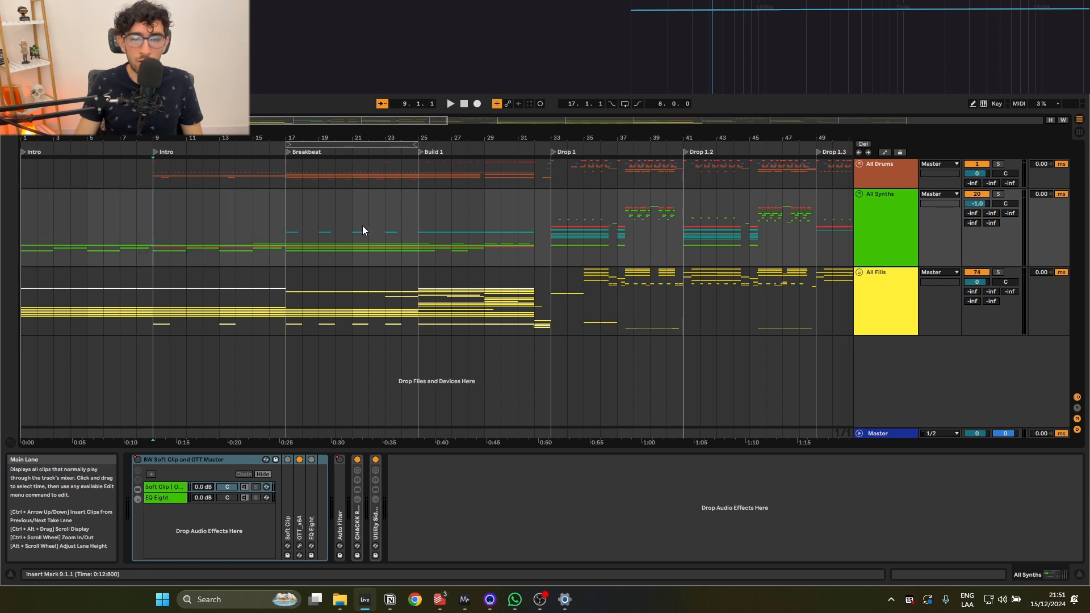
Compare the drums and synths in Drop 1, bars 33 to 38, with the Build 1 drums, bars 25 to 31.
{"action": "left_click_drag", "start_coordinate": [551, 184], "coordinate": [622, 234]}
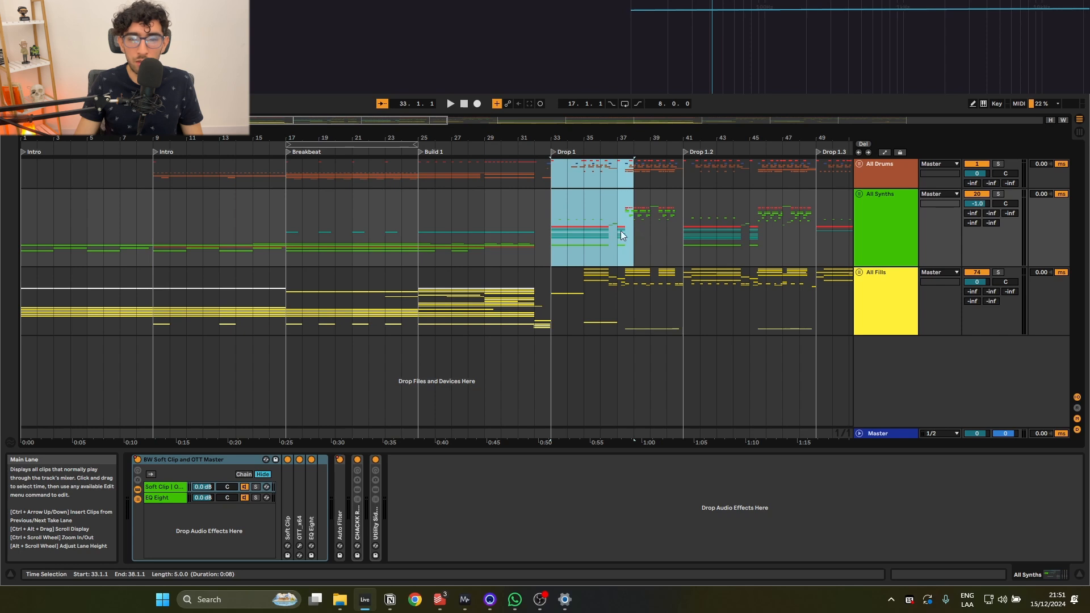
{"action": "left_click", "coordinate": [622, 234]}
{"action": "left_click_drag", "start_coordinate": [417, 169], "coordinate": [526, 179]}
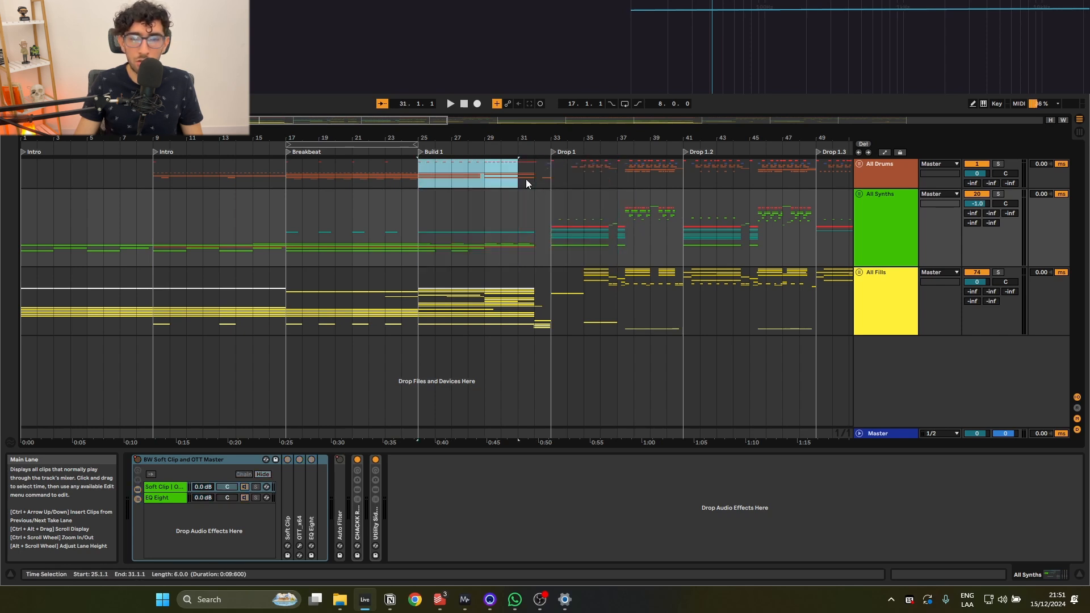
{"action": "left_click", "coordinate": [340, 183]}
{"action": "key", "text": "Down"}
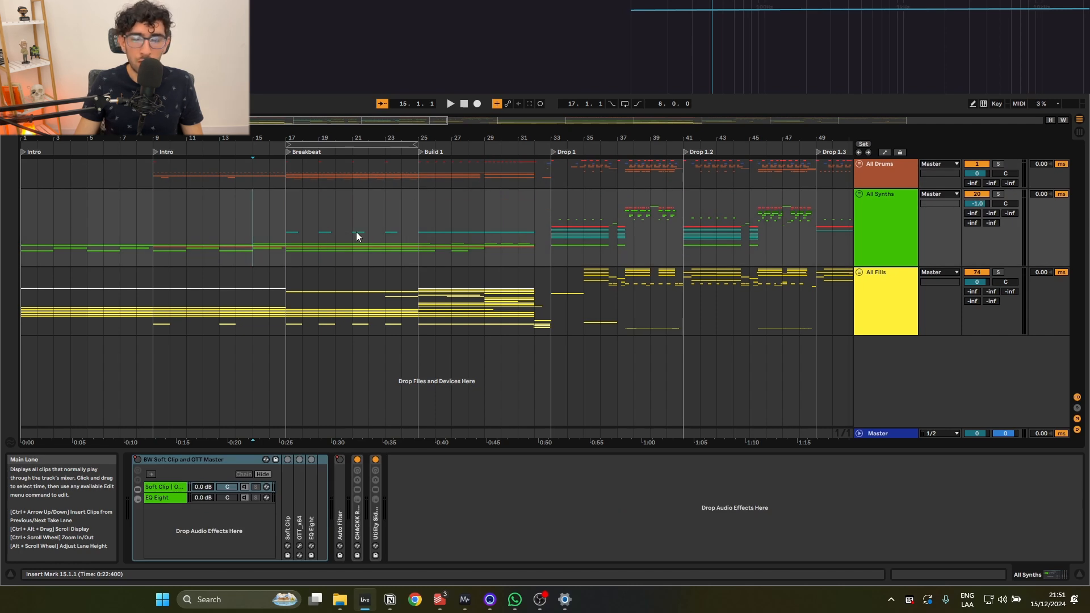
{"action": "left_click", "coordinate": [554, 213]}
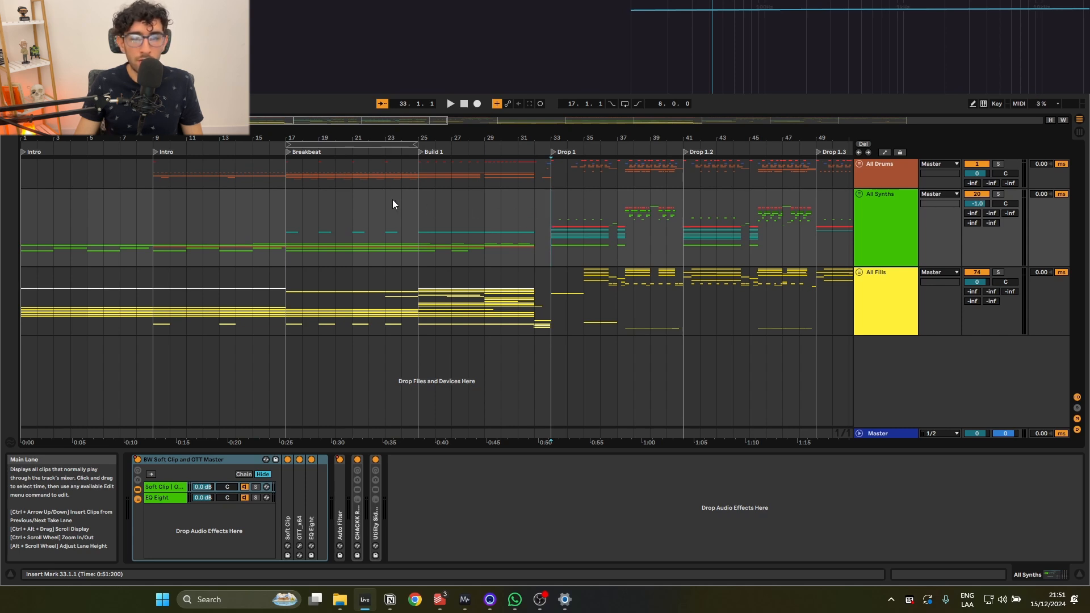
View the whole song and highlight All Synths from bar 1 up to Drop 1 at bar 33.
{"action": "scroll", "coordinate": [369, 180], "scroll_direction": "down", "scroll_amount": 3}
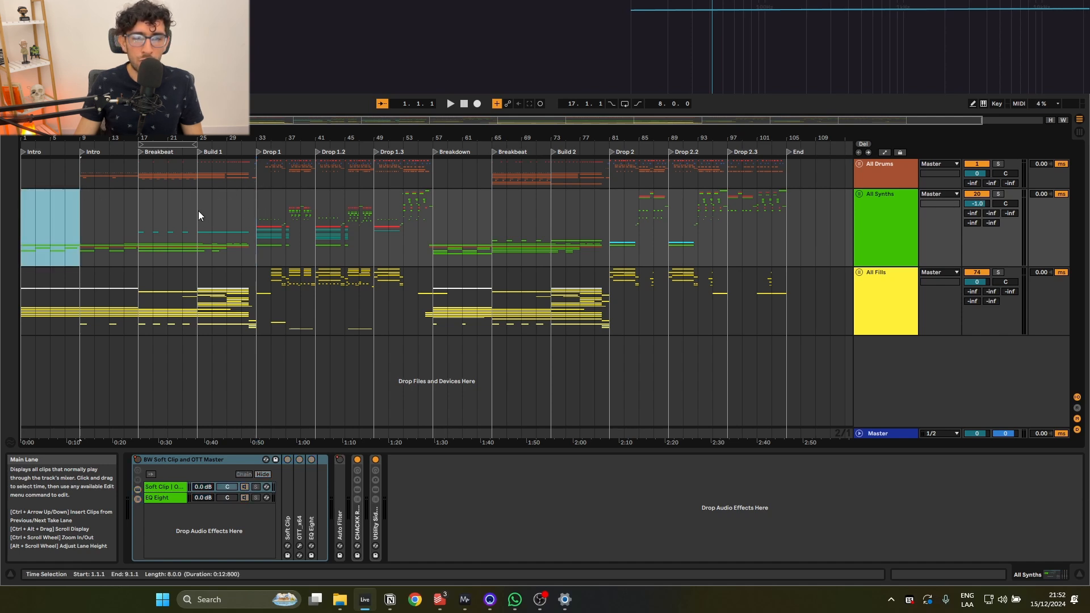
{"action": "left_click_drag", "start_coordinate": [199, 210], "coordinate": [246, 201]}
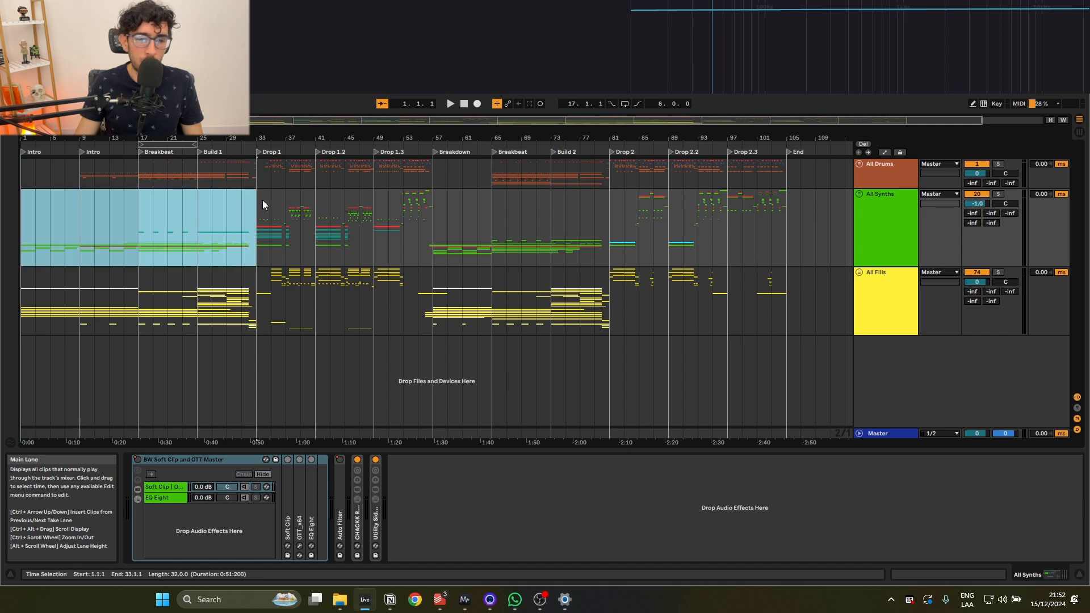
{"action": "left_click", "coordinate": [257, 168]}
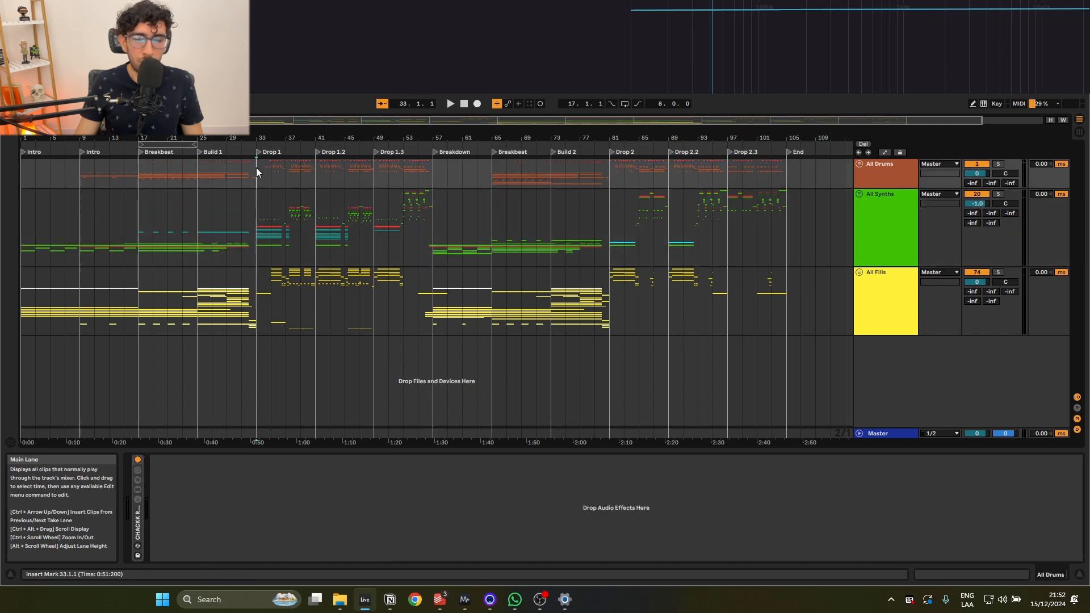
{"action": "left_click", "coordinate": [252, 216]}
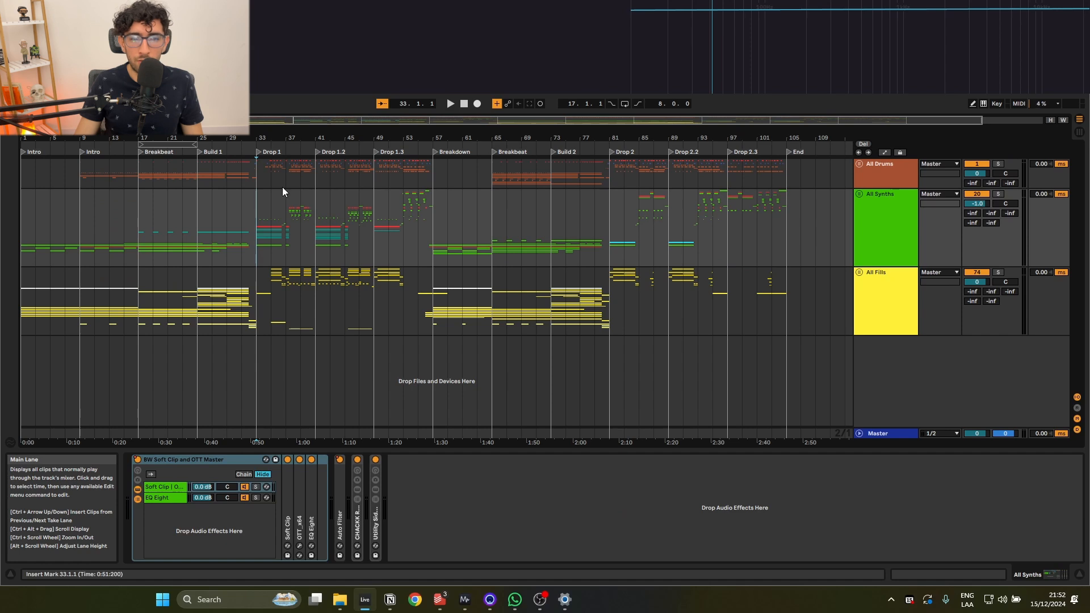
Examine Build 1 in All Synths from bar 25, followed by the full lead-up to Drop 1, bars 1 to 33.
{"action": "left_click", "coordinate": [183, 208]}
{"action": "left_click", "coordinate": [198, 209]}
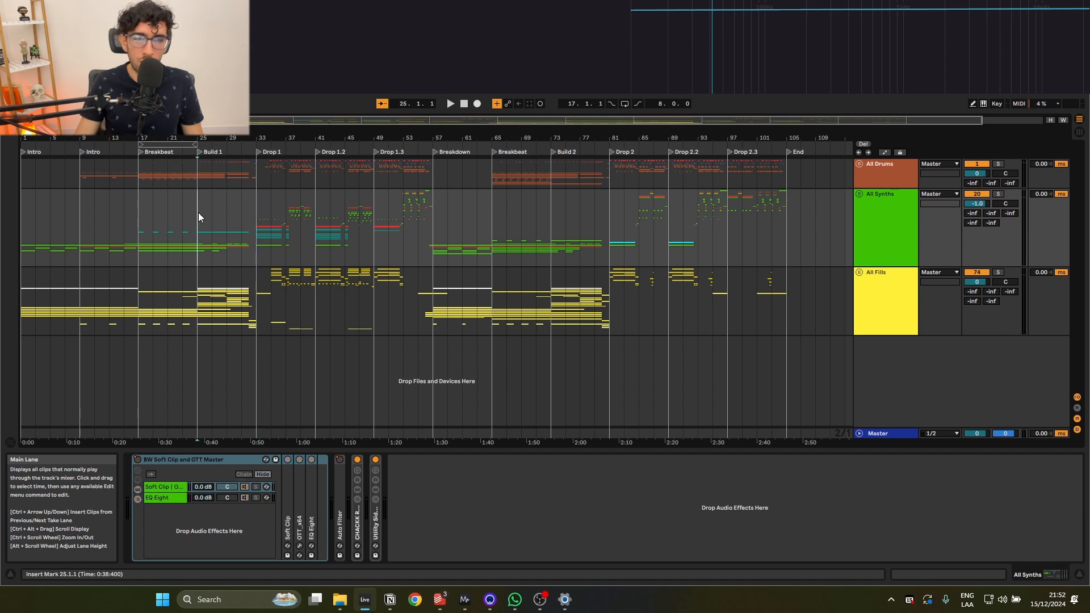
{"action": "left_click_drag", "start_coordinate": [198, 212], "coordinate": [264, 207]}
{"action": "left_click", "coordinate": [255, 205]}
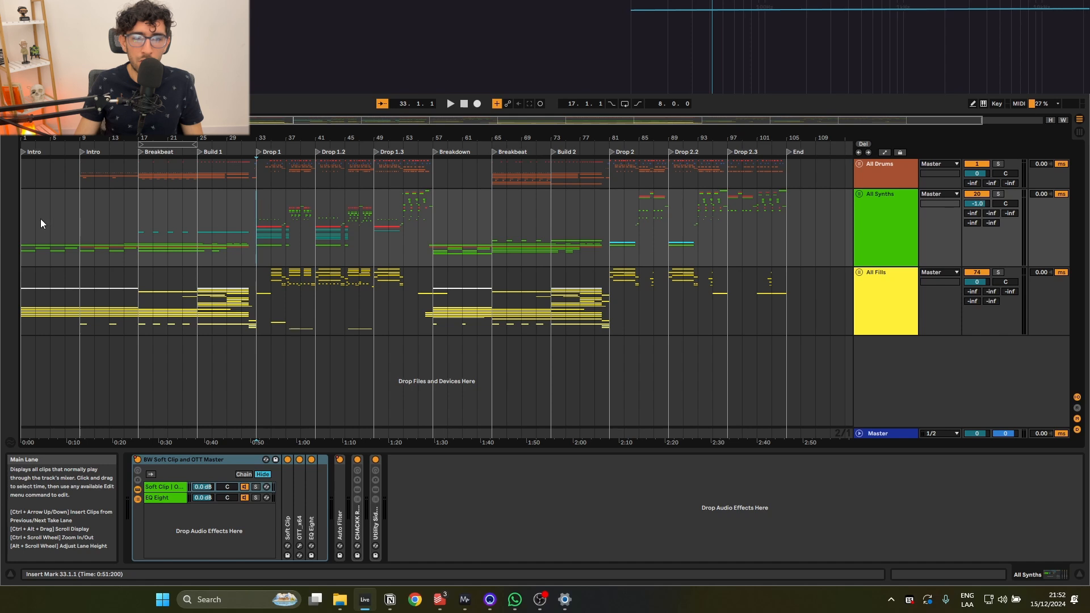
{"action": "left_click_drag", "start_coordinate": [41, 223], "coordinate": [257, 217]}
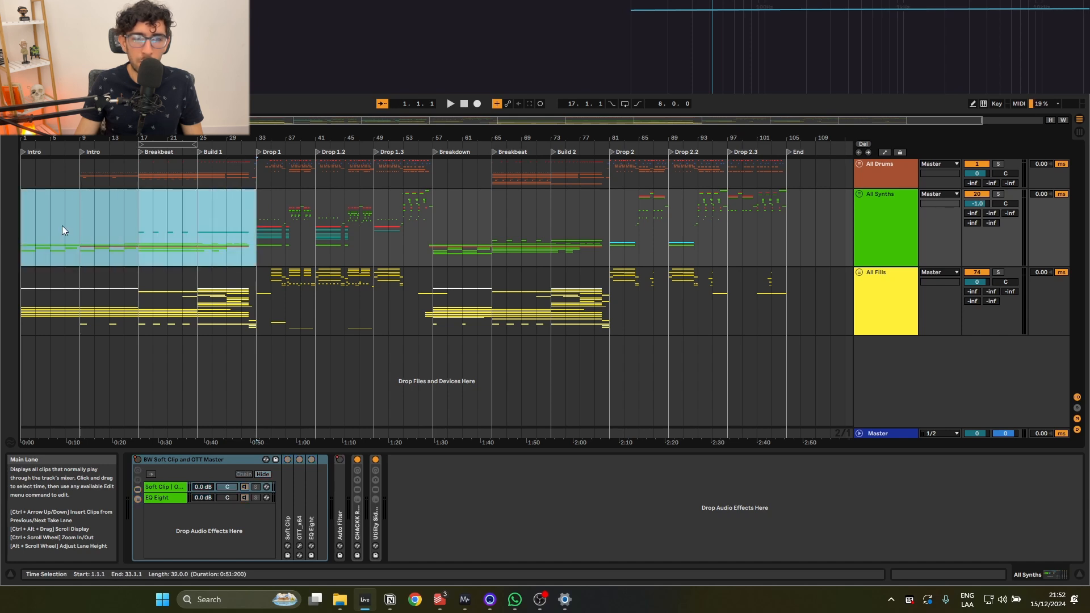
{"action": "left_click", "coordinate": [142, 225]}
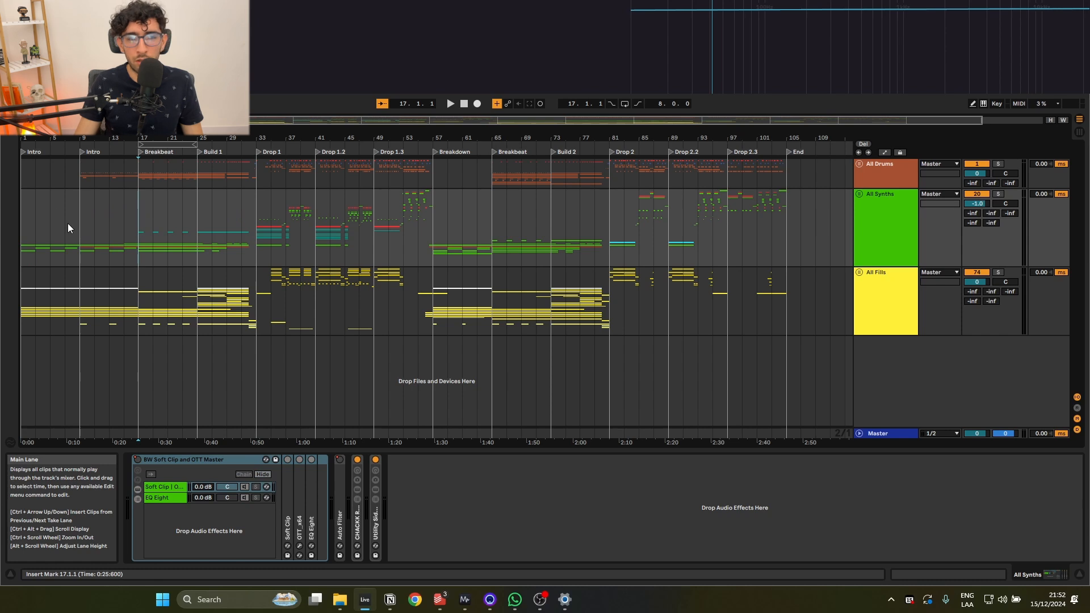
Highlight the first Intro, bars 1 to 9, and the Breakbeat, bars 17 to 25, in All Synths to compare the sections.
{"action": "left_click_drag", "start_coordinate": [80, 227], "coordinate": [9, 220]}
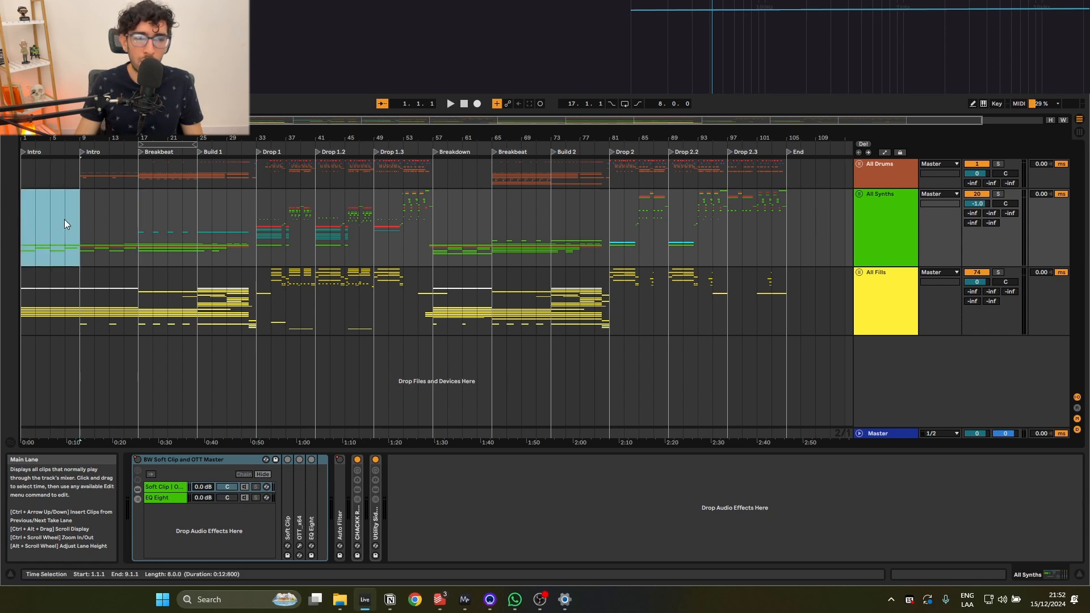
{"action": "left_click_drag", "start_coordinate": [80, 220], "coordinate": [198, 206]}
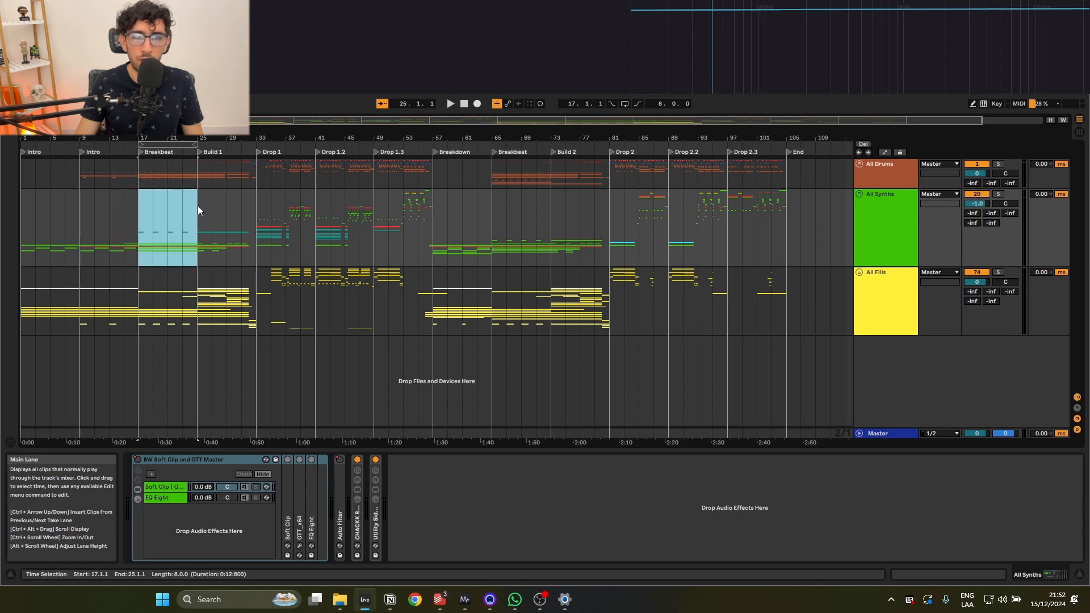
{"action": "left_click", "coordinate": [140, 219]}
{"action": "key", "text": "plus"}
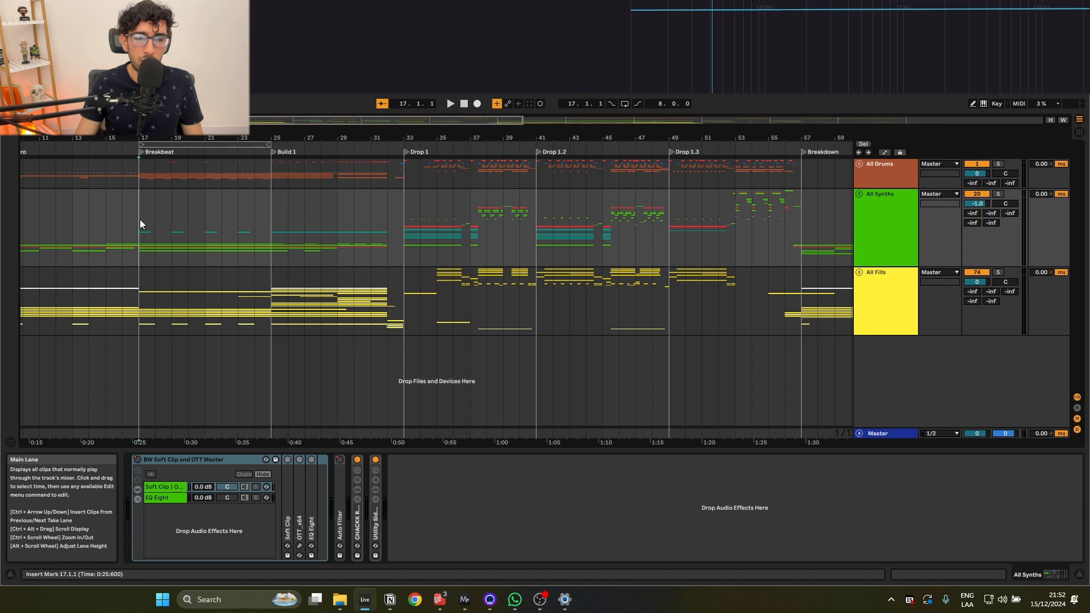
{"action": "key", "text": "minus"}
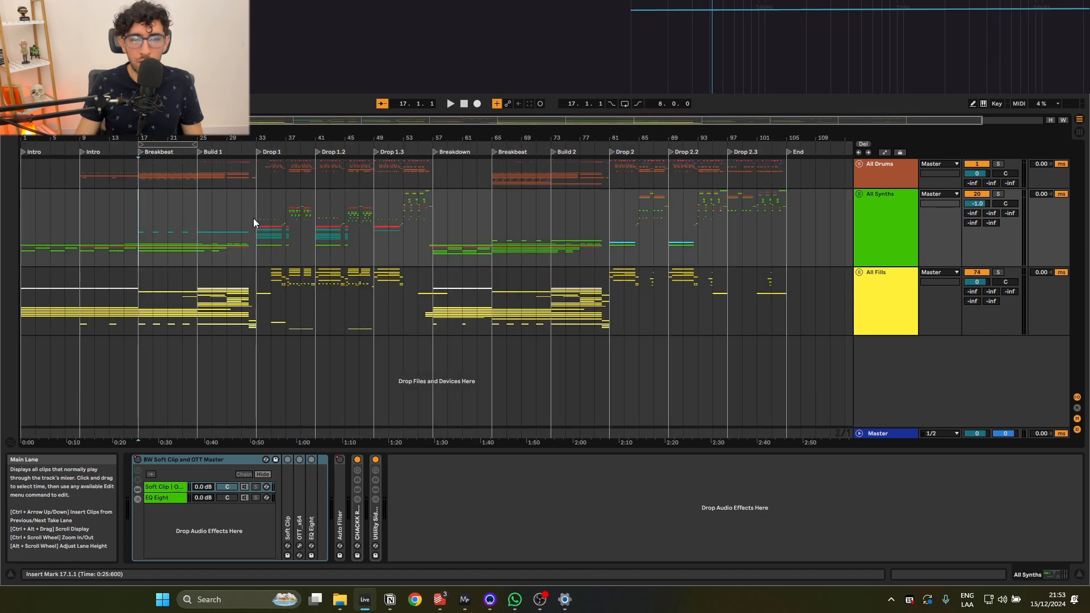
Review All Synths from bar 1 to 33, place the insert mark at bar 9, and show the Intro through Drop 1 close up.
{"action": "left_click_drag", "start_coordinate": [253, 219], "coordinate": [19, 214]}
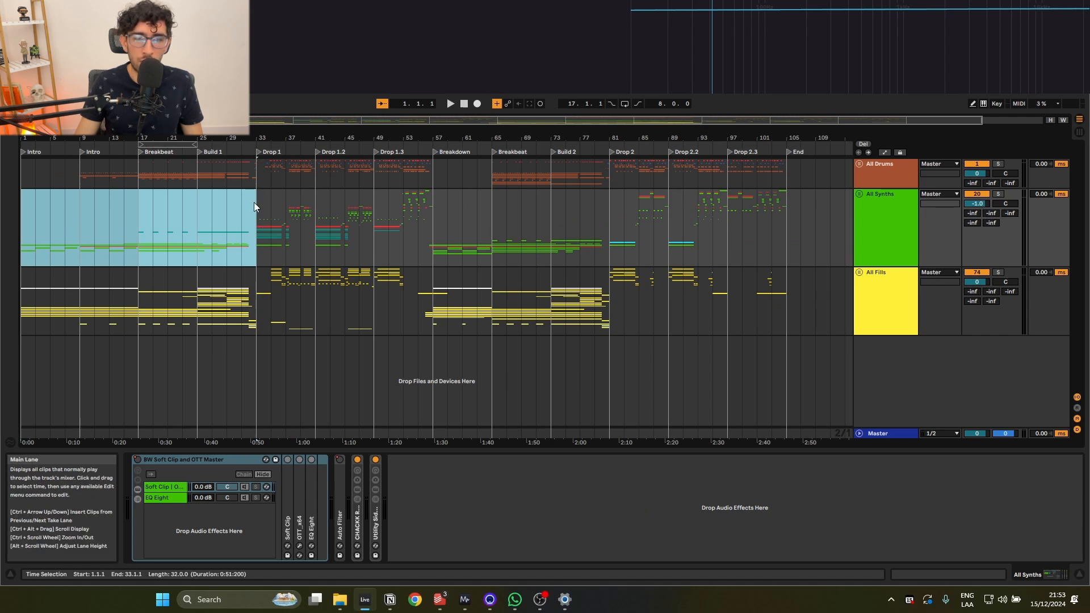
{"action": "left_click", "coordinate": [192, 203]}
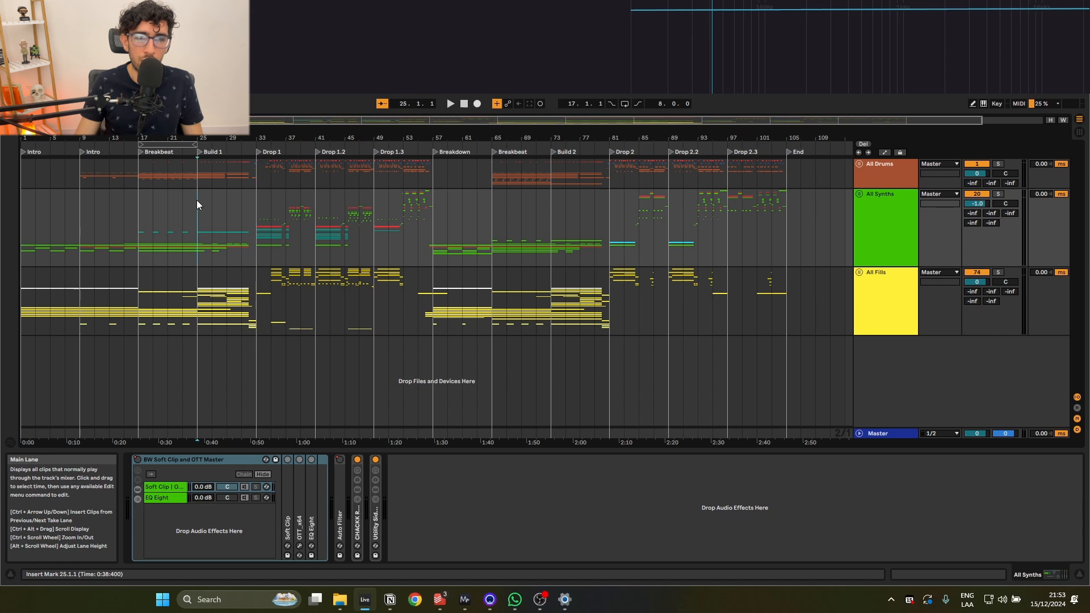
{"action": "left_click", "coordinate": [74, 240]}
{"action": "scroll", "coordinate": [72, 241], "scroll_direction": "up", "scroll_amount": 3}
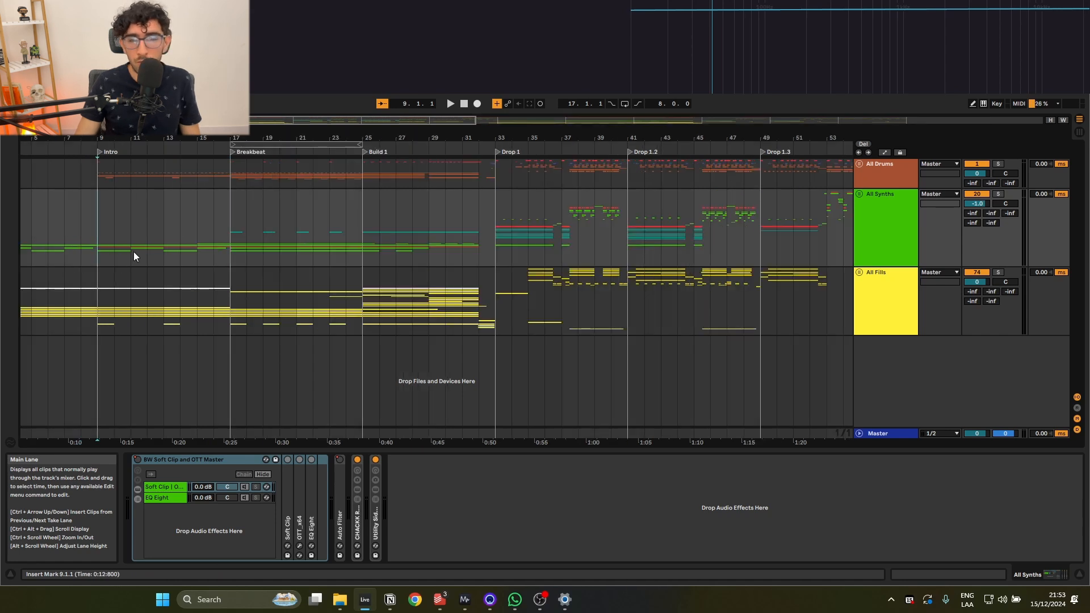
{"action": "scroll", "coordinate": [134, 251], "scroll_direction": "left", "scroll_amount": 3}
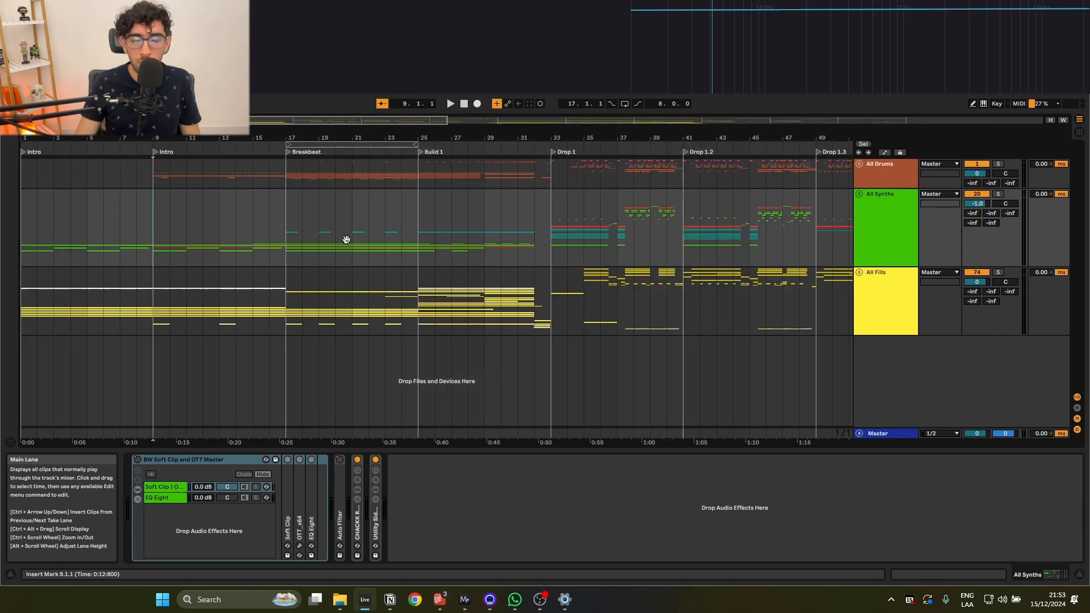
Unfold all track groups and examine the individual synth tracks across the second Intro, placing insert marks at bars 11 and 13.
{"action": "left_click", "coordinate": [860, 194], "text": "alt"}
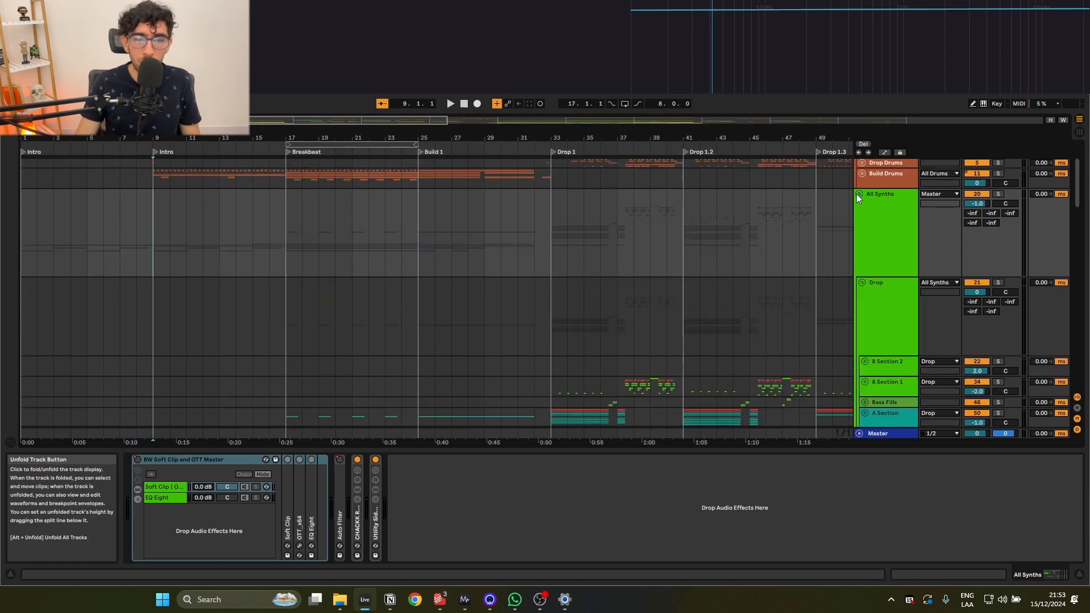
{"action": "left_click", "coordinate": [190, 230]}
{"action": "scroll", "coordinate": [190, 229], "scroll_direction": "up", "scroll_amount": 3}
{"action": "scroll", "coordinate": [190, 229], "scroll_direction": "down", "scroll_amount": 5}
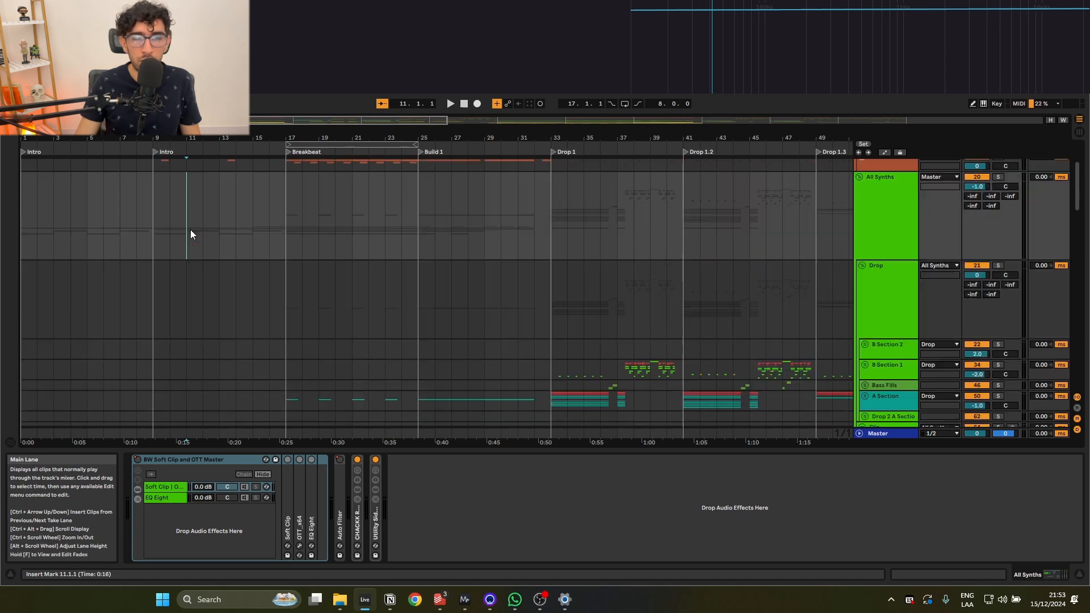
{"action": "scroll", "coordinate": [319, 241], "scroll_direction": "up", "scroll_amount": 2}
{"action": "scroll", "coordinate": [324, 246], "scroll_direction": "down", "scroll_amount": 4}
{"action": "left_click", "coordinate": [219, 270]}
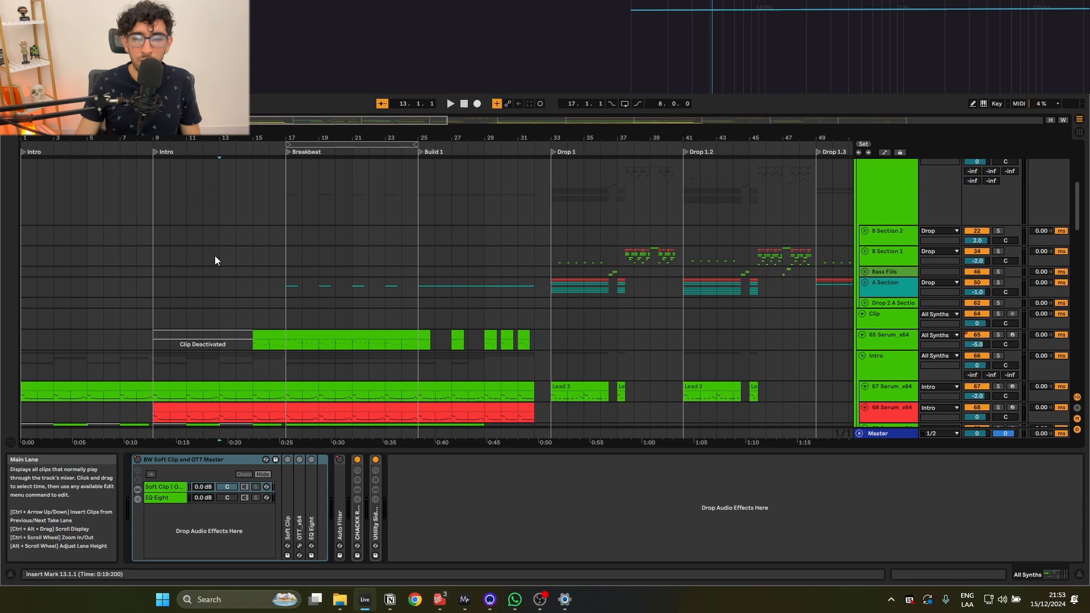
Compare the drum and synth tracks leading into the Breakbeat, placing the insert mark at bar 16 in B Section 1.
{"action": "scroll", "coordinate": [215, 260], "scroll_direction": "up", "scroll_amount": 5}
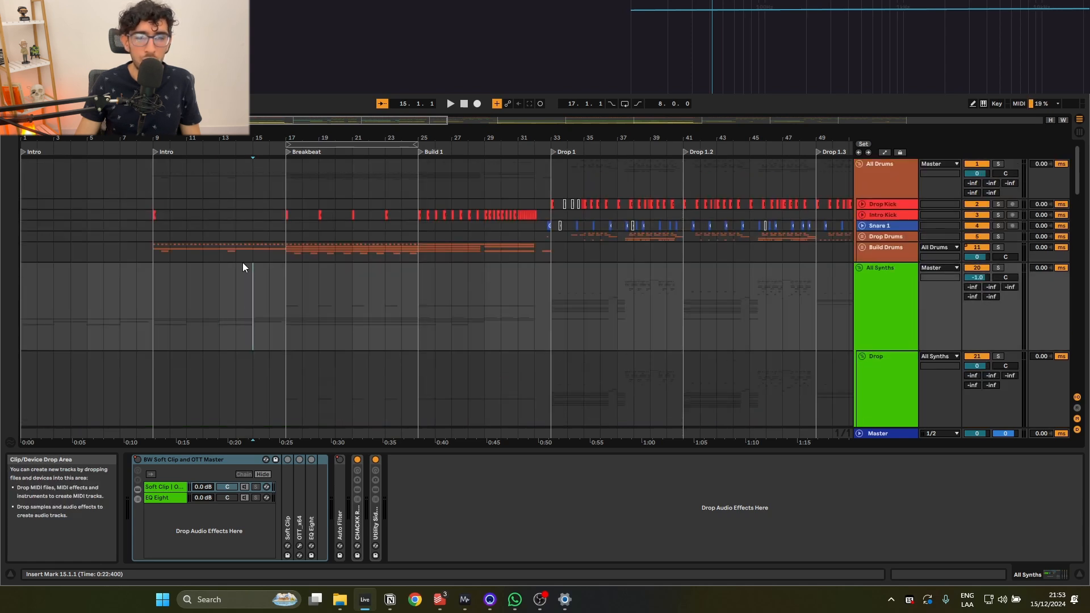
{"action": "scroll", "coordinate": [241, 265], "scroll_direction": "down", "scroll_amount": 8}
{"action": "left_click", "coordinate": [267, 240]}
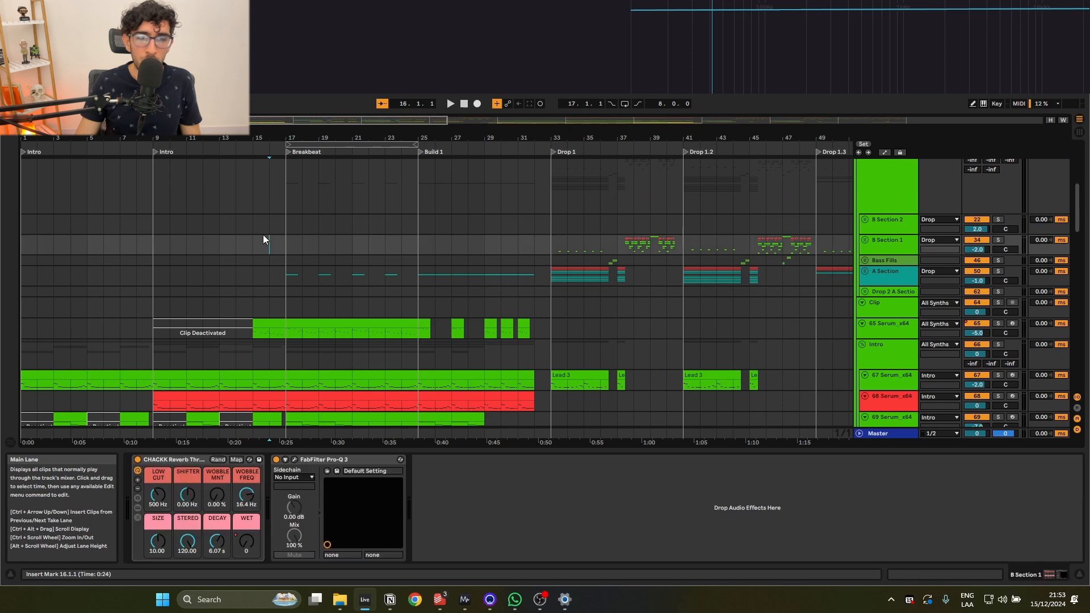
{"action": "scroll", "coordinate": [294, 344], "scroll_direction": "down", "scroll_amount": 8}
{"action": "scroll", "coordinate": [295, 290], "scroll_direction": "up", "scroll_amount": 7}
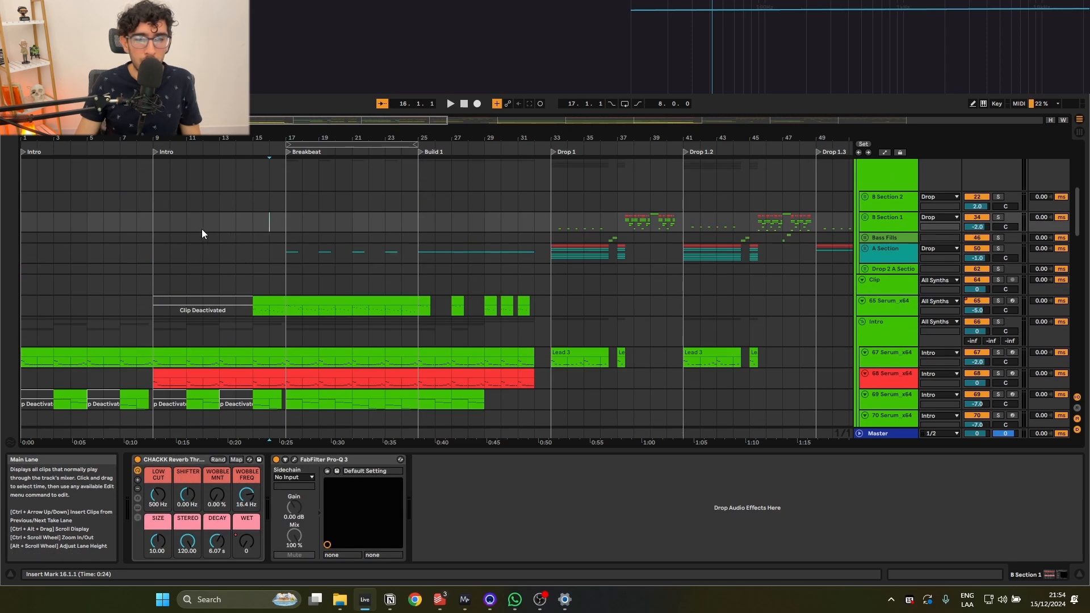
{"action": "scroll", "coordinate": [188, 245], "scroll_direction": "down", "scroll_amount": 4}
{"action": "scroll", "coordinate": [280, 259], "scroll_direction": "up", "scroll_amount": 8}
{"action": "scroll", "coordinate": [284, 250], "scroll_direction": "up", "scroll_amount": 5}
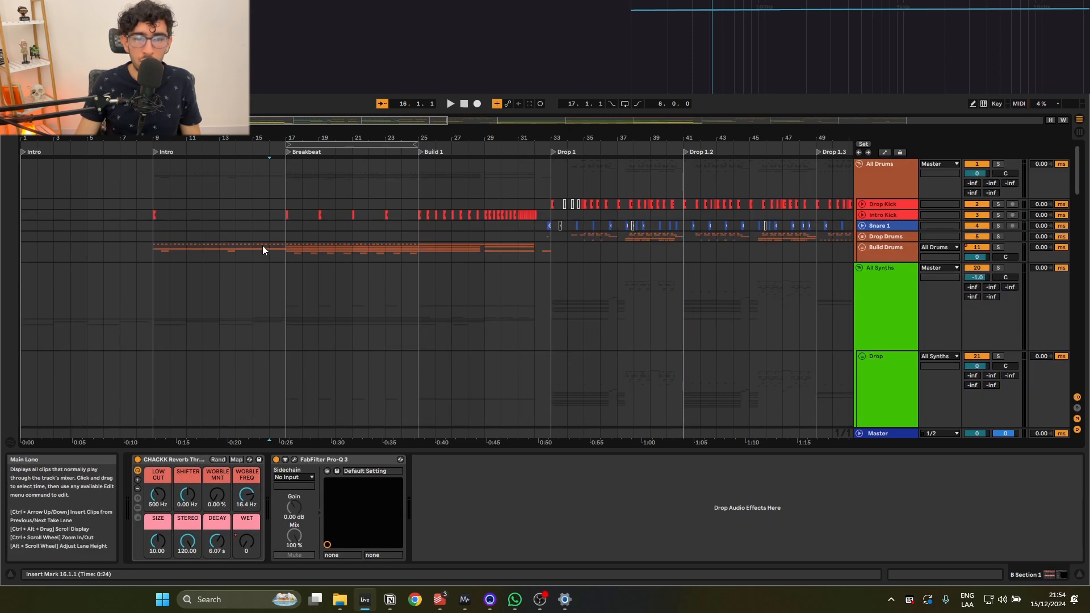
Play the transition into the Breakbeat from bar 16, place the insert mark at bar 21 in Build Drums, and stop playback.
{"action": "left_click", "coordinate": [273, 187]}
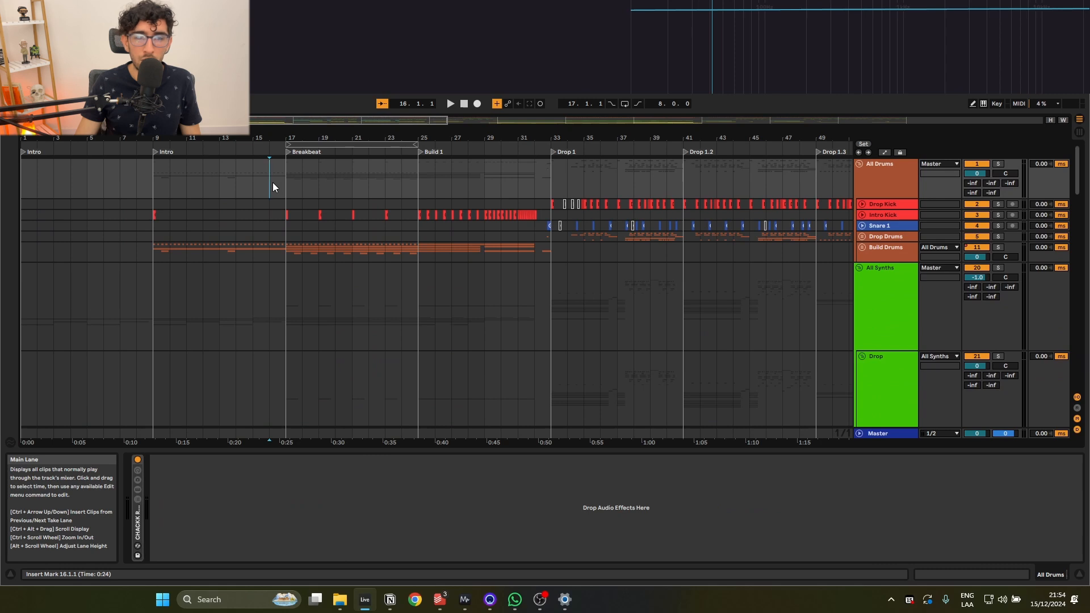
{"action": "key", "text": "space"}
{"action": "left_click", "coordinate": [250, 179]}
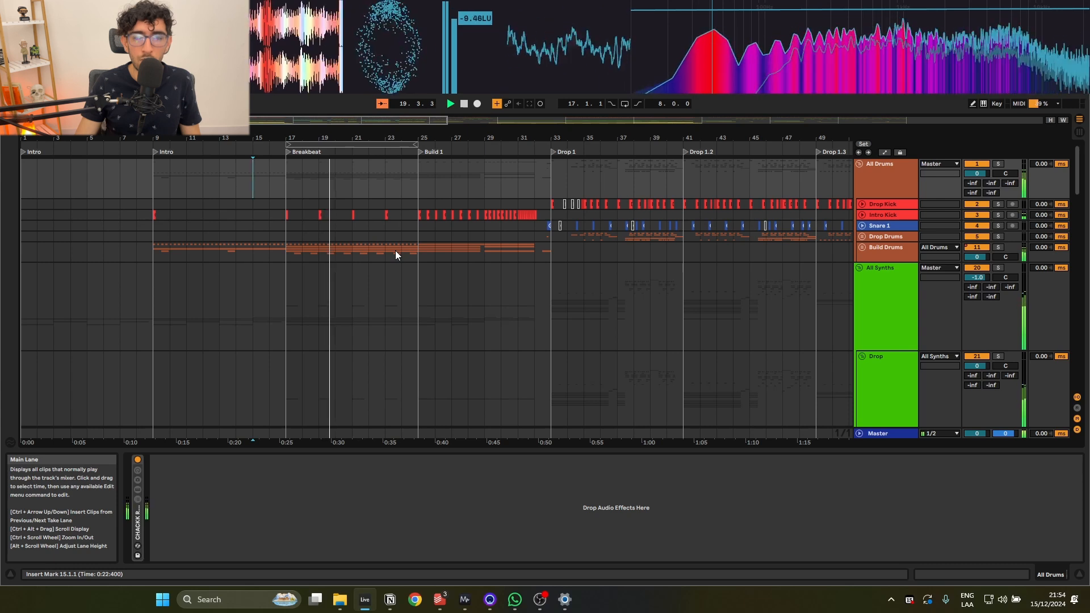
{"action": "left_click", "coordinate": [357, 252]}
{"action": "left_click", "coordinate": [354, 248]}
{"action": "key", "text": "space"}
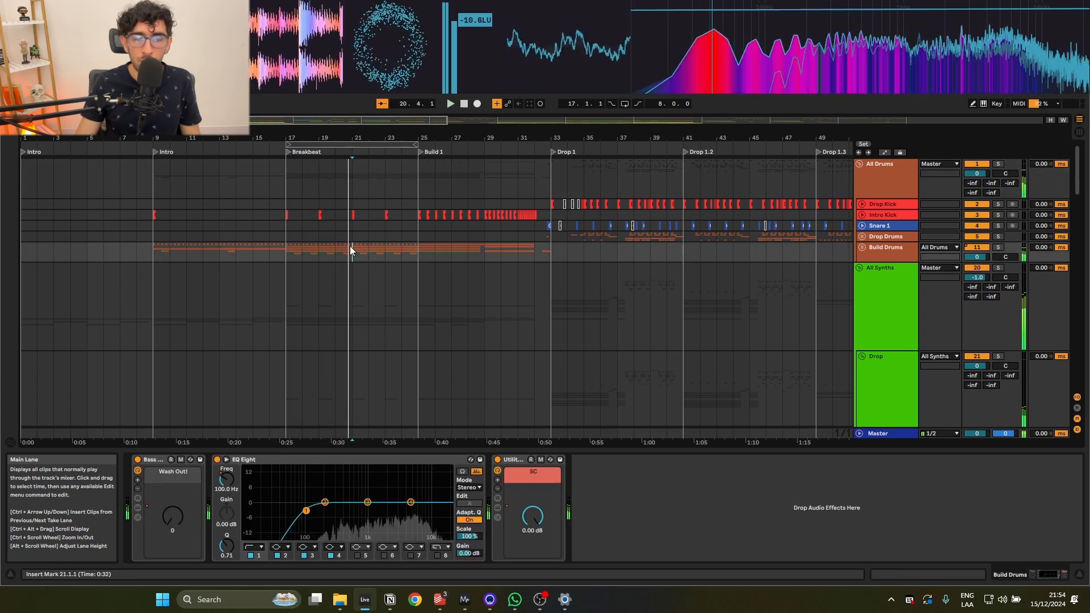
Review the Breakbeat's tracks from bar 17 down to the vocals, and fold the clip tracks and subgroups inside All Fills.
{"action": "left_click", "coordinate": [288, 246]}
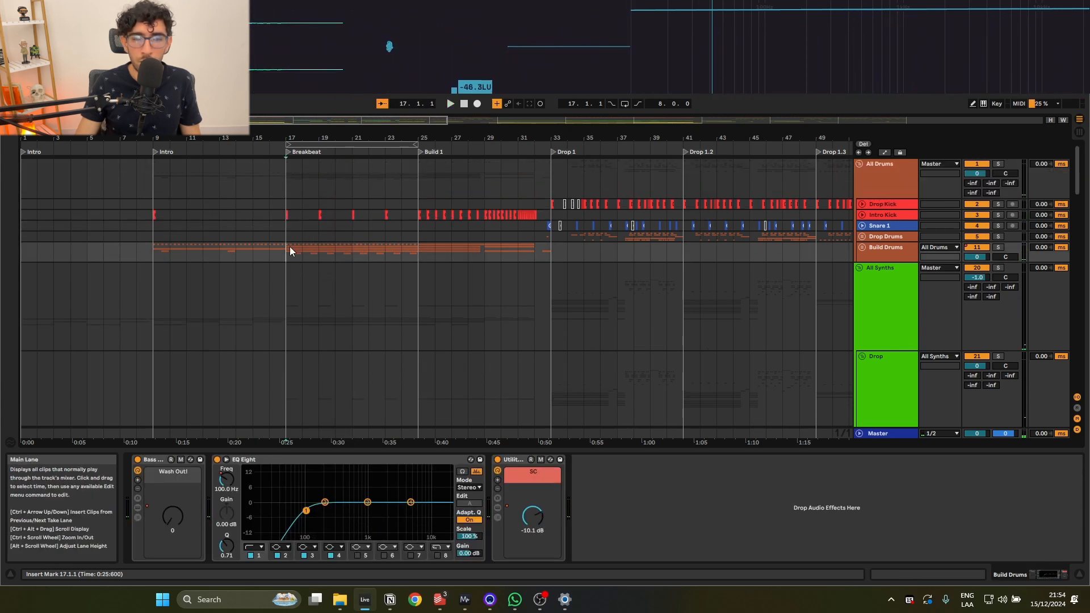
{"action": "scroll", "coordinate": [432, 261], "scroll_direction": "down", "scroll_amount": 5}
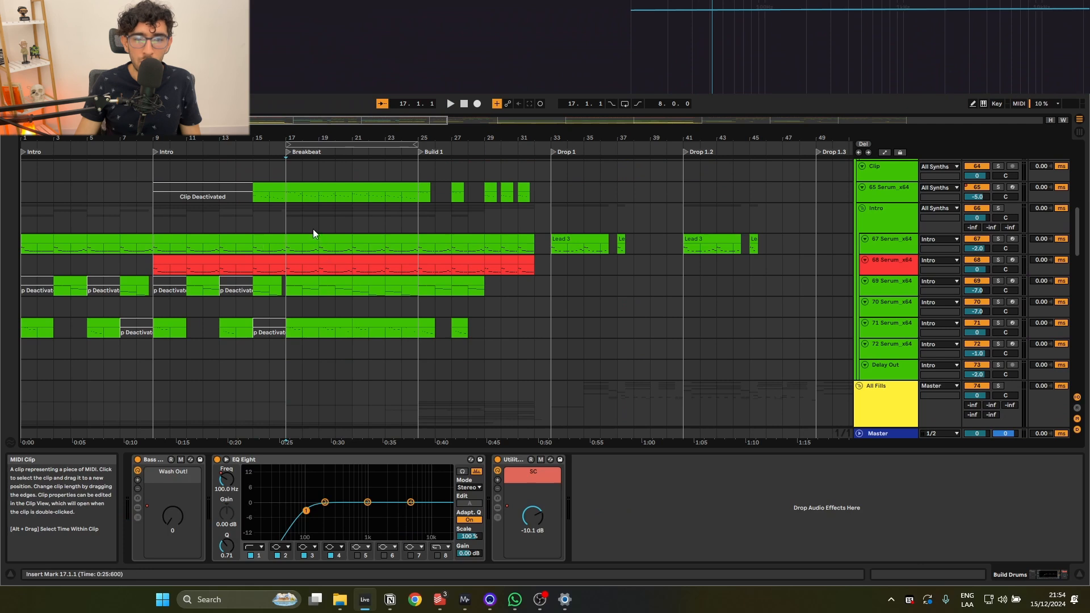
{"action": "scroll", "coordinate": [306, 239], "scroll_direction": "down", "scroll_amount": 5}
{"action": "scroll", "coordinate": [305, 250], "scroll_direction": "down", "scroll_amount": 8}
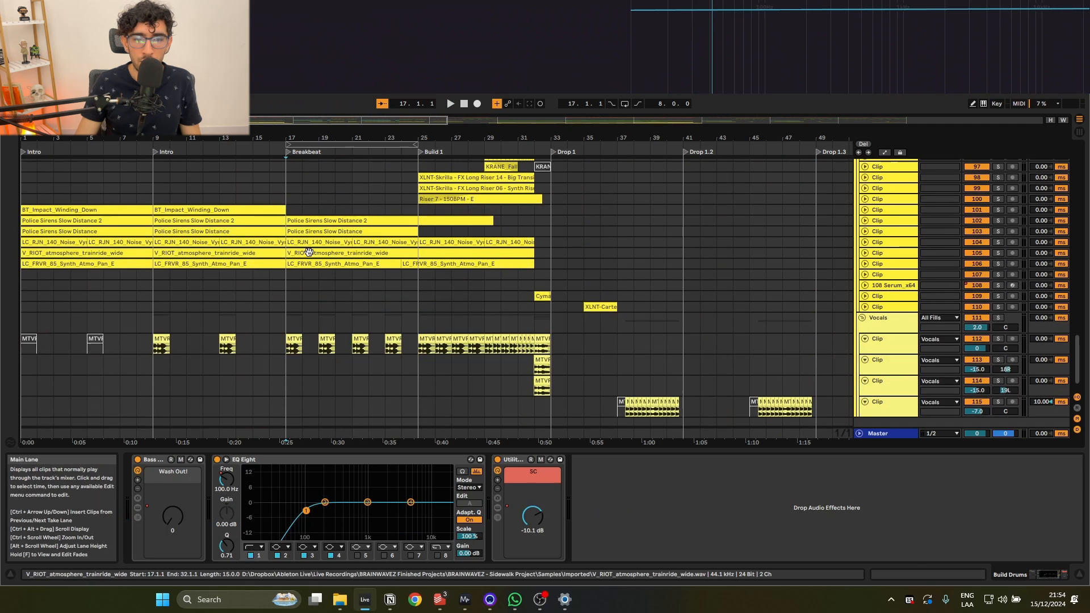
{"action": "scroll", "coordinate": [543, 267], "scroll_direction": "up", "scroll_amount": 4}
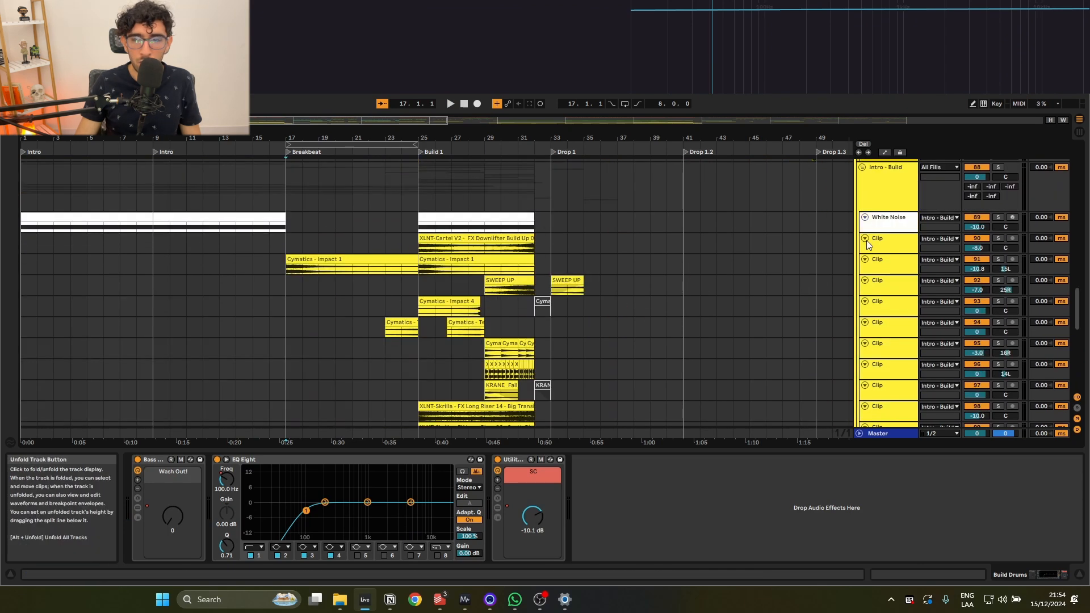
{"action": "left_click", "coordinate": [866, 241], "text": "alt"}
{"action": "scroll", "coordinate": [823, 264], "scroll_direction": "up", "scroll_amount": 3}
{"action": "left_click", "coordinate": [862, 302], "text": "alt"}
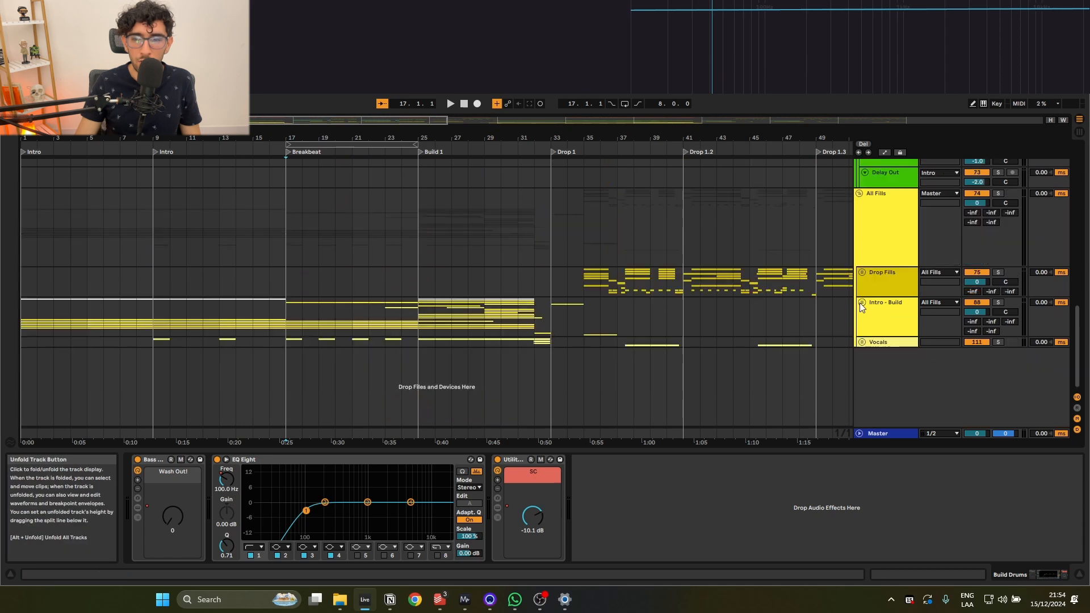
Examine the All Fills group across the Breakbeat and Intro, placing the insert mark at bar 22 and finally at bar 9.
{"action": "left_click", "coordinate": [420, 250]}
{"action": "left_click", "coordinate": [402, 241]}
{"action": "left_click", "coordinate": [314, 203]}
{"action": "left_click", "coordinate": [276, 212]}
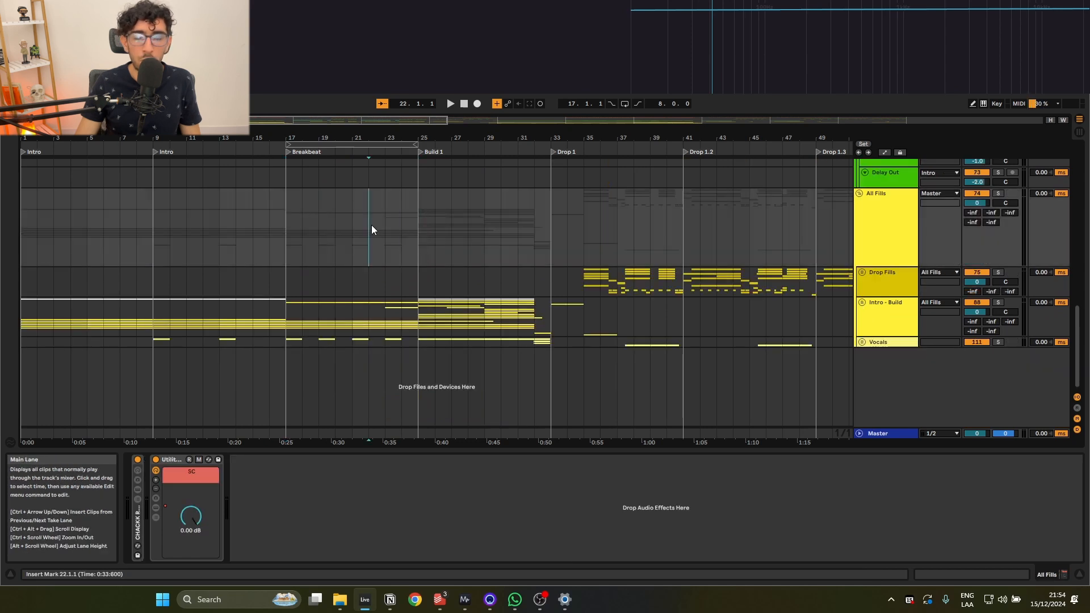
{"action": "left_click", "coordinate": [153, 335]}
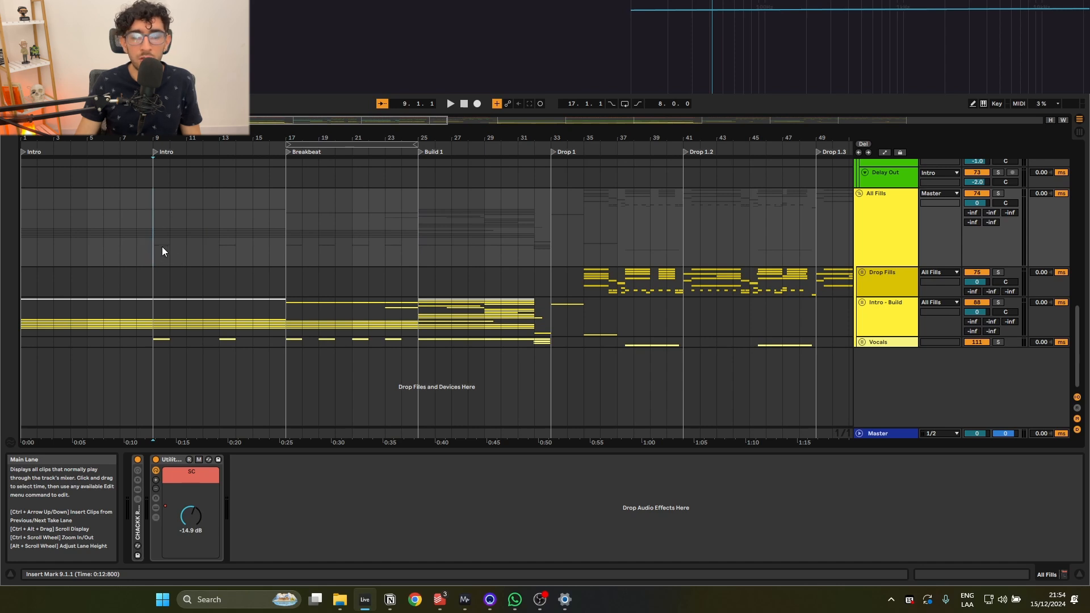
Highlight the Serum tracks of the first Intro, bars 1 to 9, and place the insert mark at bar 9 in the Intro group.
{"action": "scroll", "coordinate": [337, 255], "scroll_direction": "up", "scroll_amount": 3}
{"action": "scroll", "coordinate": [669, 293], "scroll_direction": "up", "scroll_amount": 3}
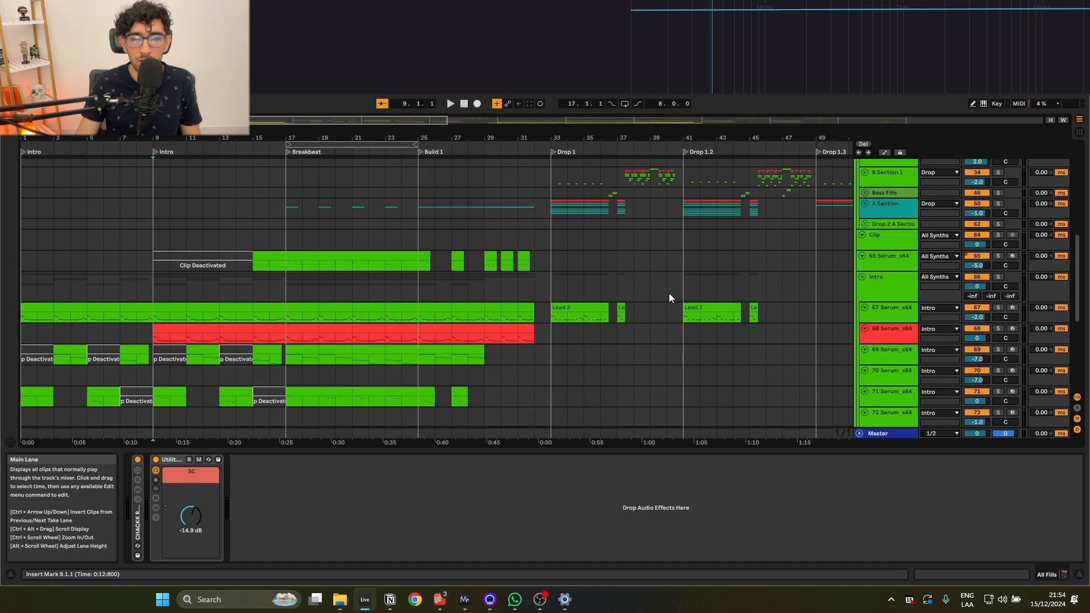
{"action": "scroll", "coordinate": [800, 301], "scroll_direction": "down", "scroll_amount": 2}
{"action": "scroll", "coordinate": [871, 258], "scroll_direction": "up", "scroll_amount": 2}
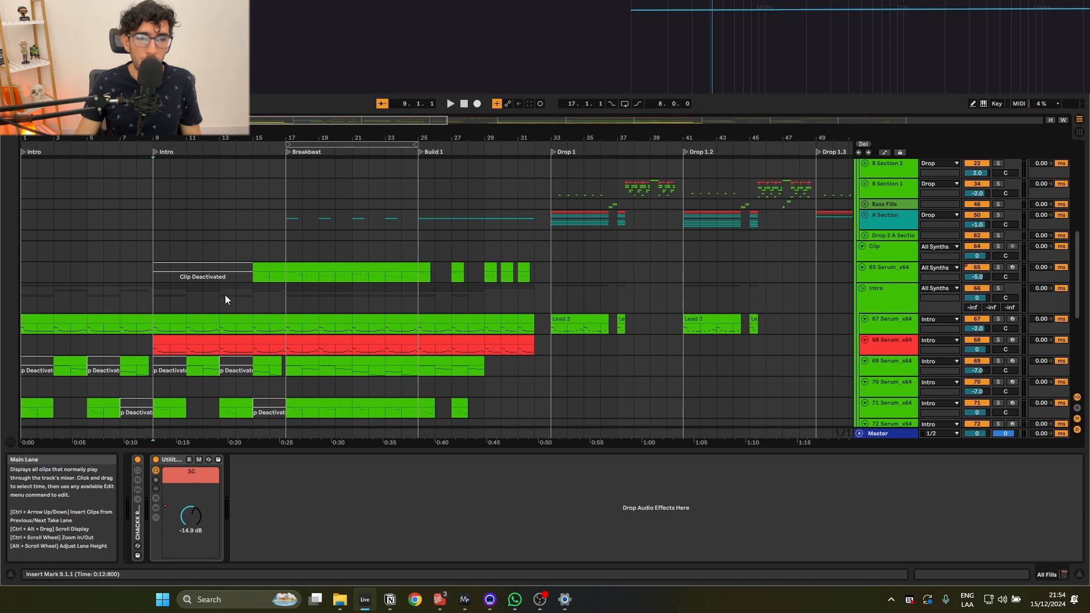
{"action": "scroll", "coordinate": [114, 217], "scroll_direction": "down", "scroll_amount": 2}
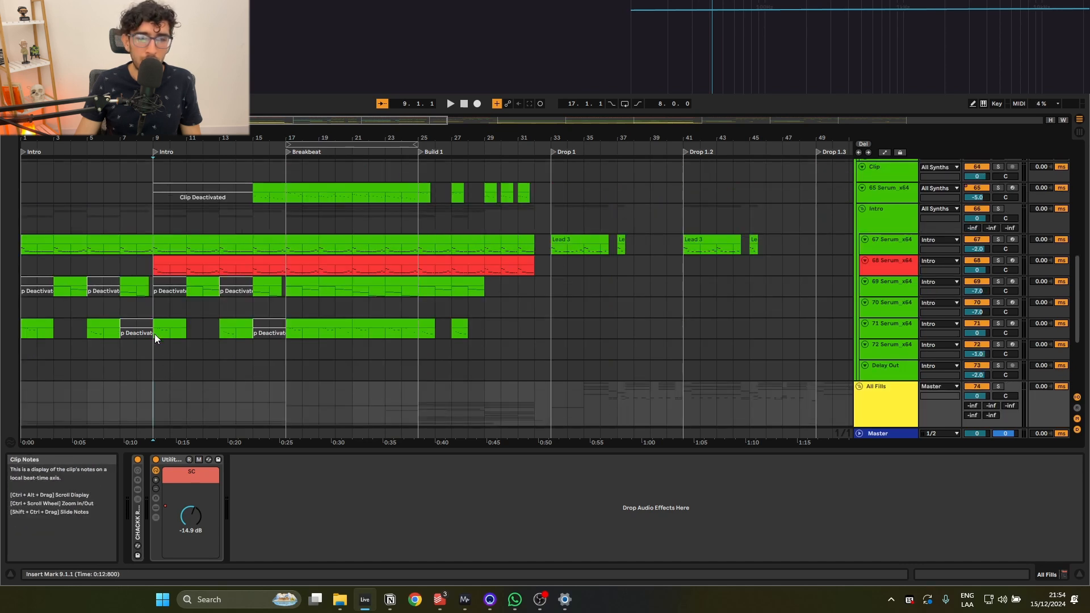
{"action": "left_click_drag", "start_coordinate": [154, 334], "coordinate": [16, 247]}
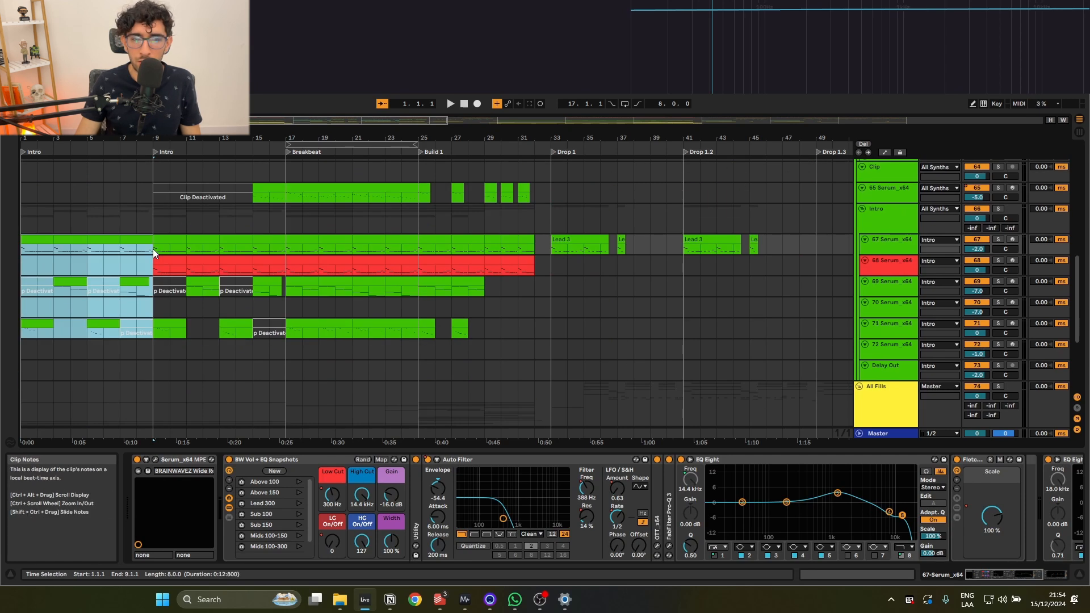
{"action": "left_click", "coordinate": [162, 226]}
Compare the drums and Serum tracks from the second Intro onward, and fold all track groups to return to the overview.
{"action": "scroll", "coordinate": [189, 238], "scroll_direction": "up", "scroll_amount": 10}
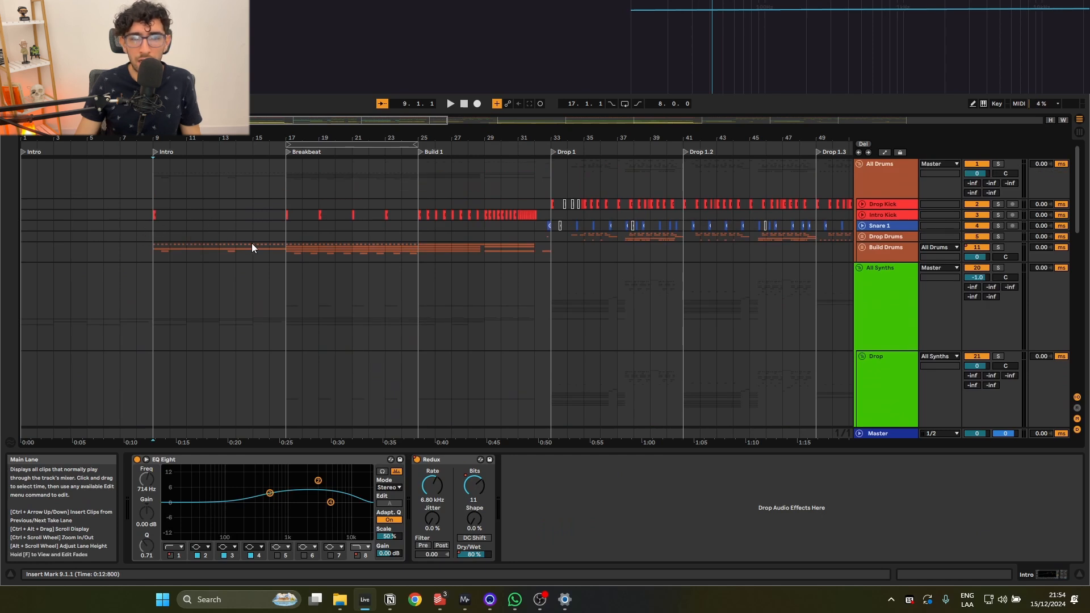
{"action": "scroll", "coordinate": [219, 262], "scroll_direction": "down", "scroll_amount": 5}
{"action": "scroll", "coordinate": [219, 262], "scroll_direction": "up", "scroll_amount": 4}
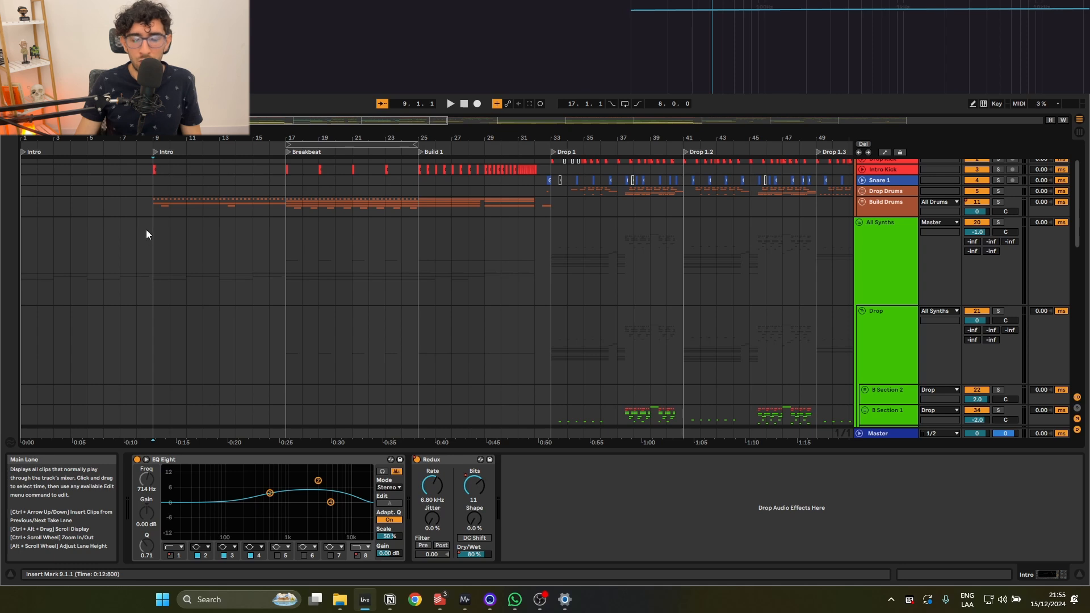
{"action": "scroll", "coordinate": [153, 239], "scroll_direction": "down", "scroll_amount": 1}
{"action": "scroll", "coordinate": [155, 239], "scroll_direction": "down", "scroll_amount": 5}
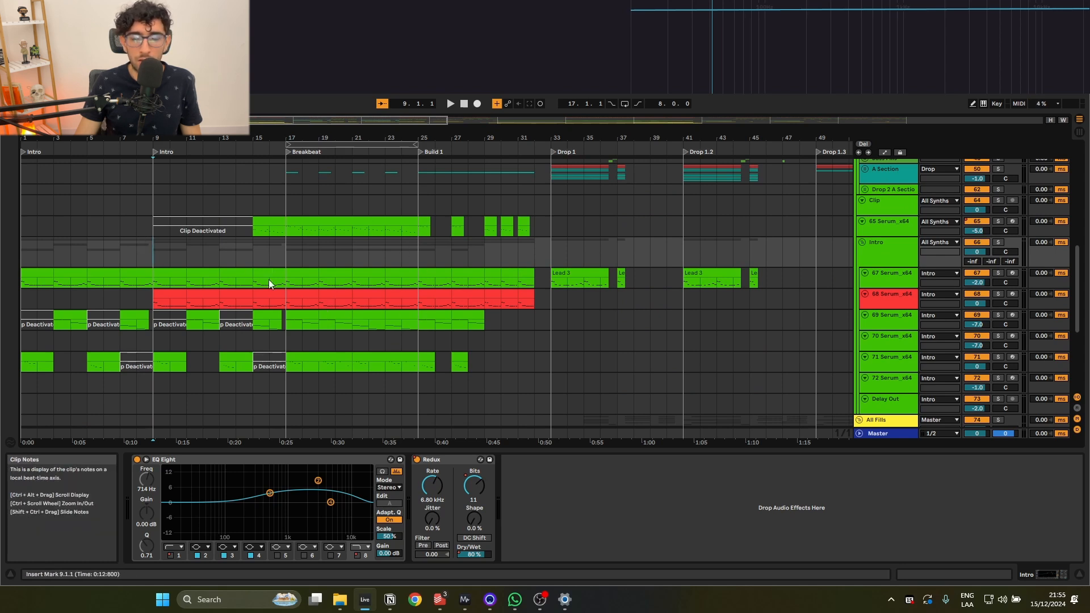
{"action": "scroll", "coordinate": [227, 261], "scroll_direction": "down", "scroll_amount": 2}
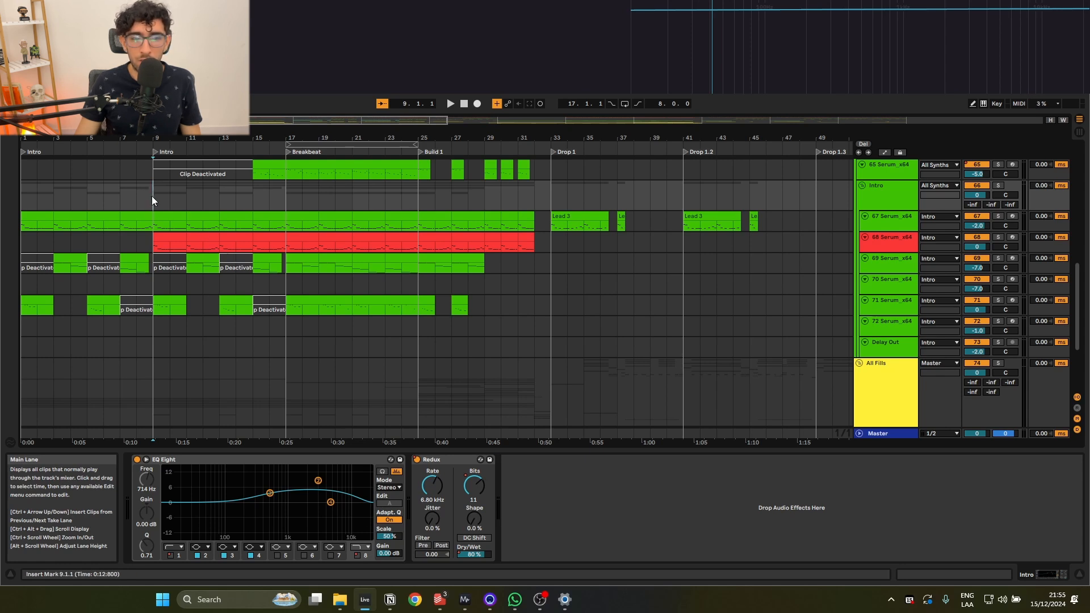
{"action": "key", "text": "alt+u"}
Highlight the first Intro, bars 1 to 9, in All Synths and mark the section changes at bars 9 and 17.
{"action": "left_click_drag", "start_coordinate": [151, 250], "coordinate": [16, 247]}
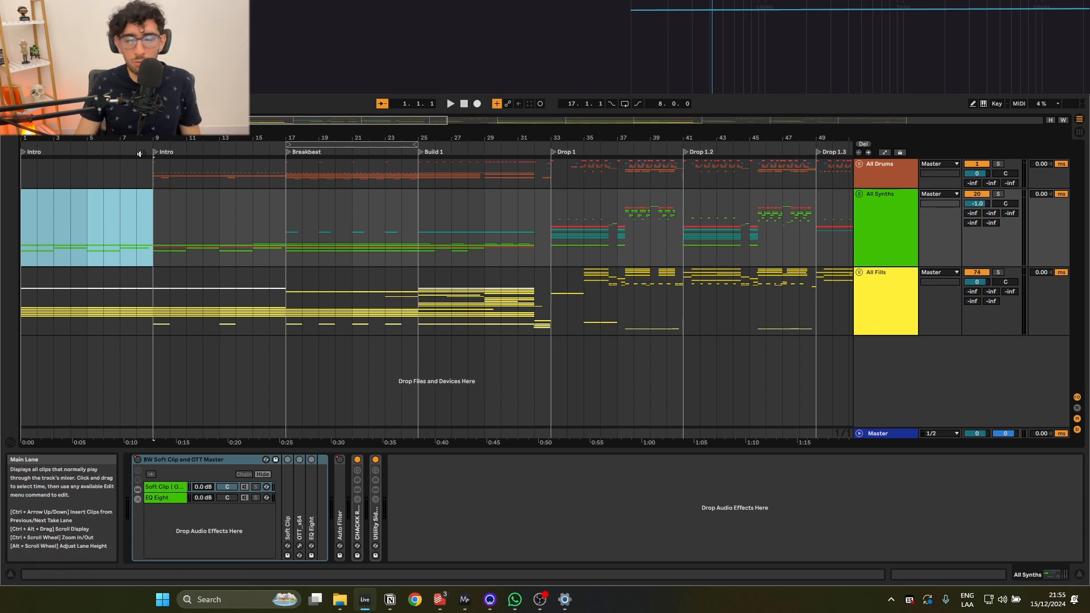
{"action": "left_click", "coordinate": [68, 219]}
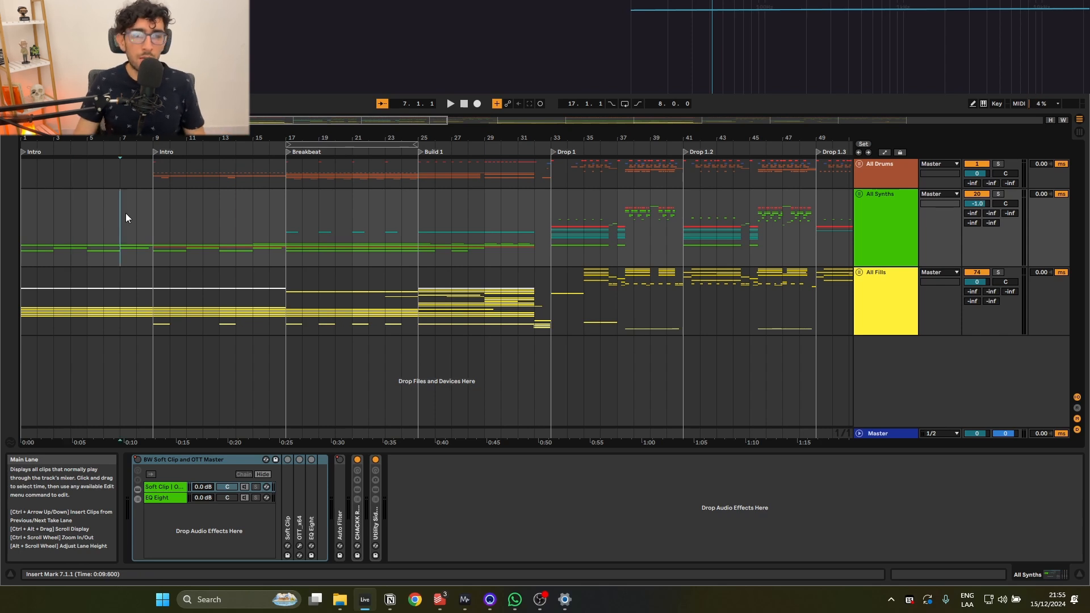
{"action": "left_click", "coordinate": [152, 220]}
{"action": "left_click", "coordinate": [285, 225]}
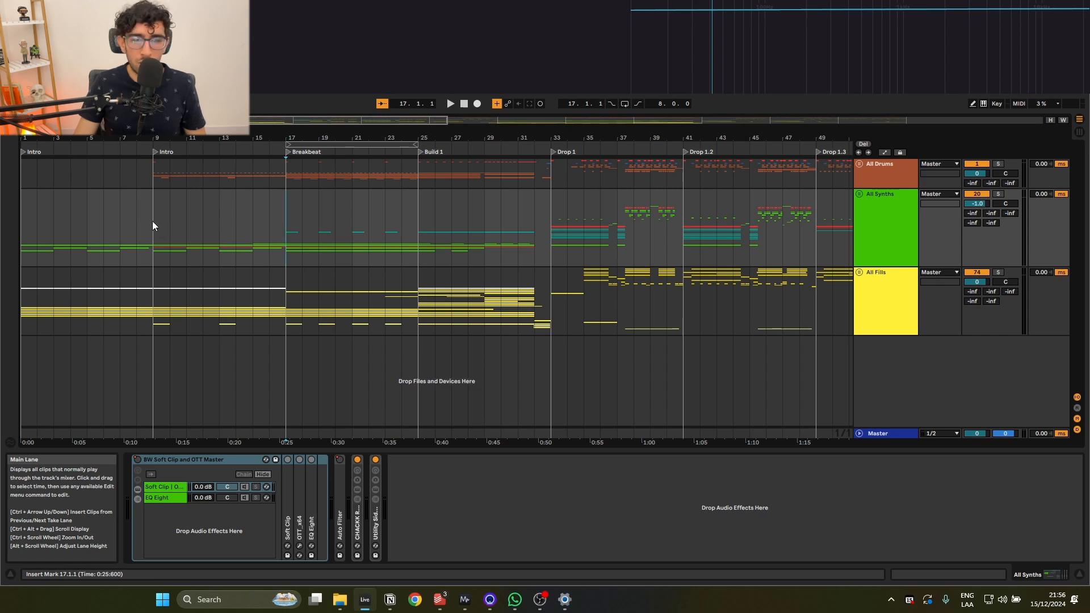
Highlight bars 1 to 9 and bars 1 to 8 in All Synths, and place insert marks at bars 8 and 14.
{"action": "left_click_drag", "start_coordinate": [152, 227], "coordinate": [25, 231]}
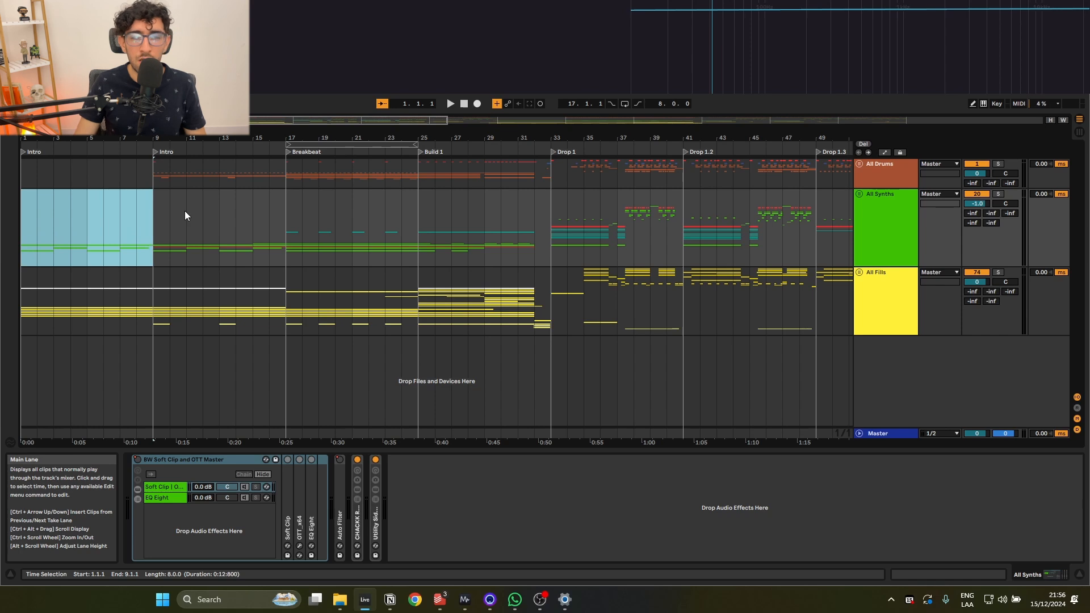
{"action": "left_click_drag", "start_coordinate": [141, 216], "coordinate": [21, 216]}
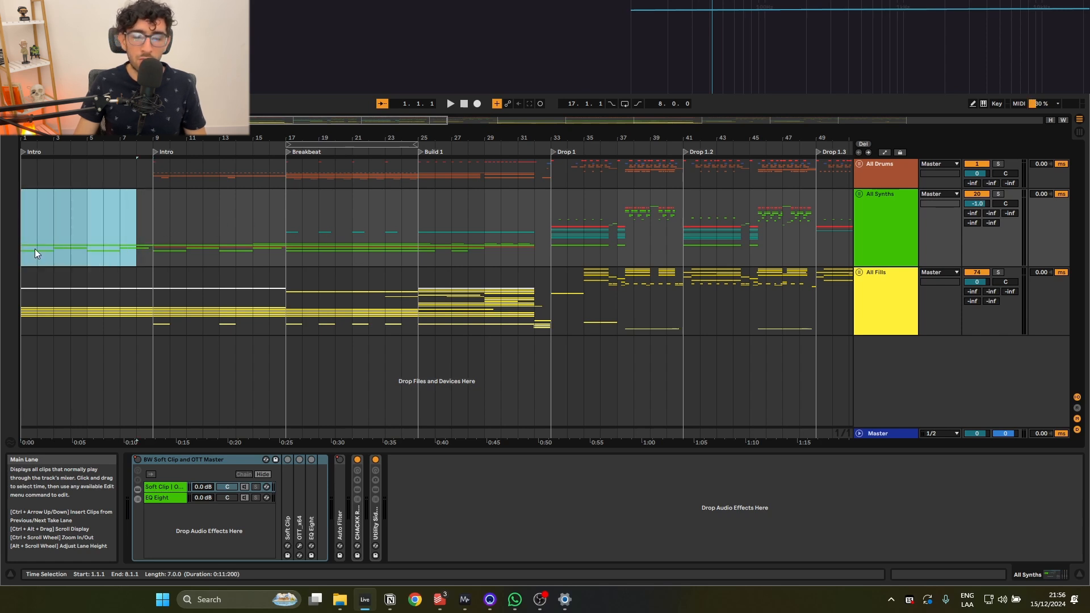
{"action": "left_click_drag", "start_coordinate": [52, 250], "coordinate": [166, 257]}
{"action": "left_click", "coordinate": [137, 255]}
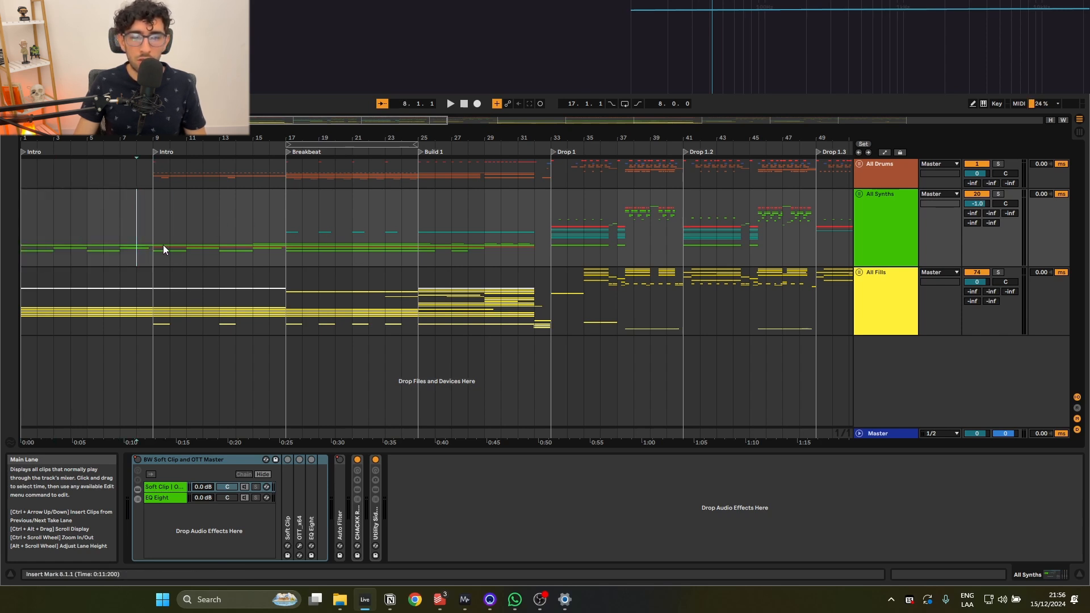
{"action": "left_click", "coordinate": [291, 216]}
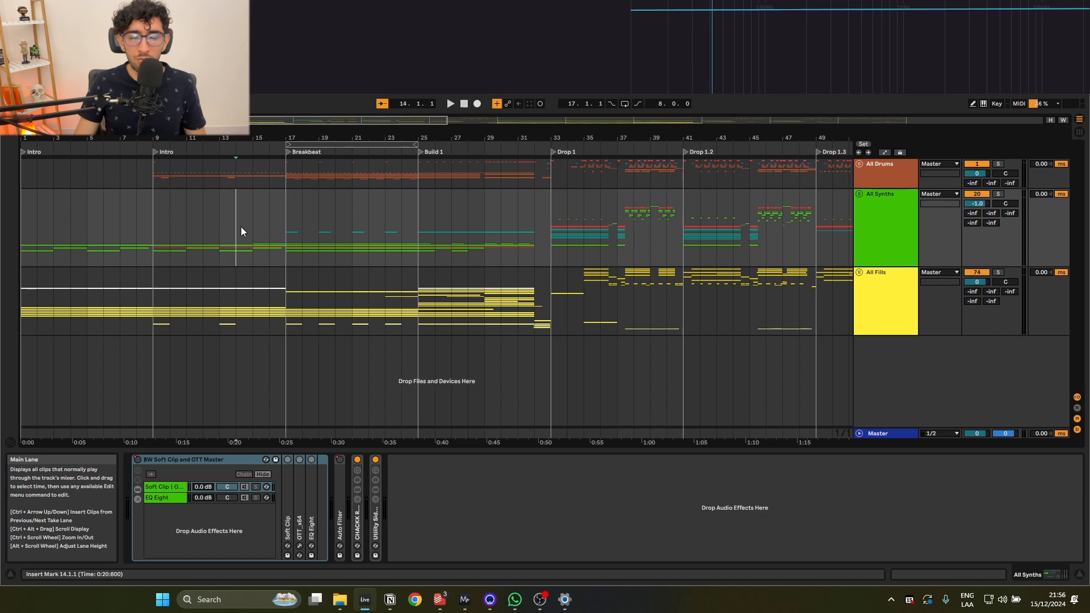
{"action": "left_click", "coordinate": [151, 229]}
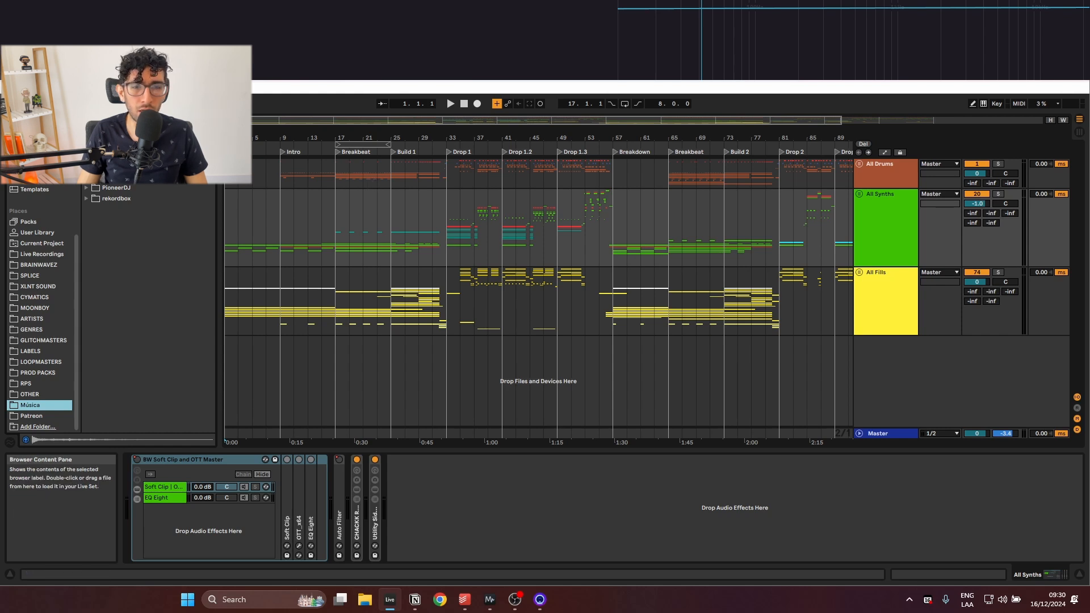
Add BRAINWAVEZ - Bankroller.wav from the Música folder to a new audio track below All Fills and turn off its Warp.
{"action": "left_click", "coordinate": [86, 144]}
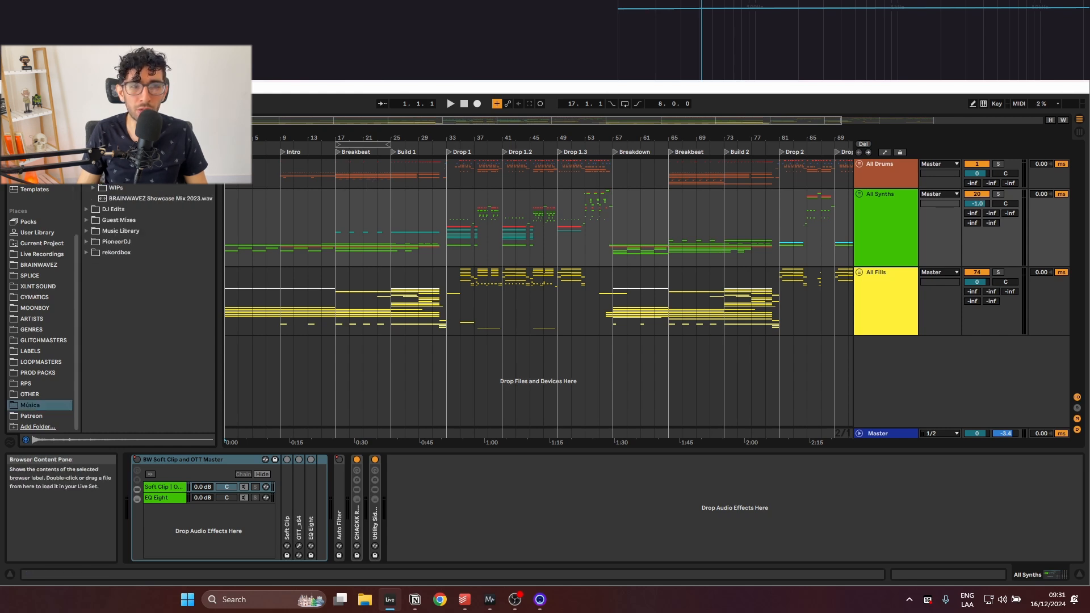
{"action": "scroll", "coordinate": [147, 227], "scroll_direction": "down", "scroll_amount": 2}
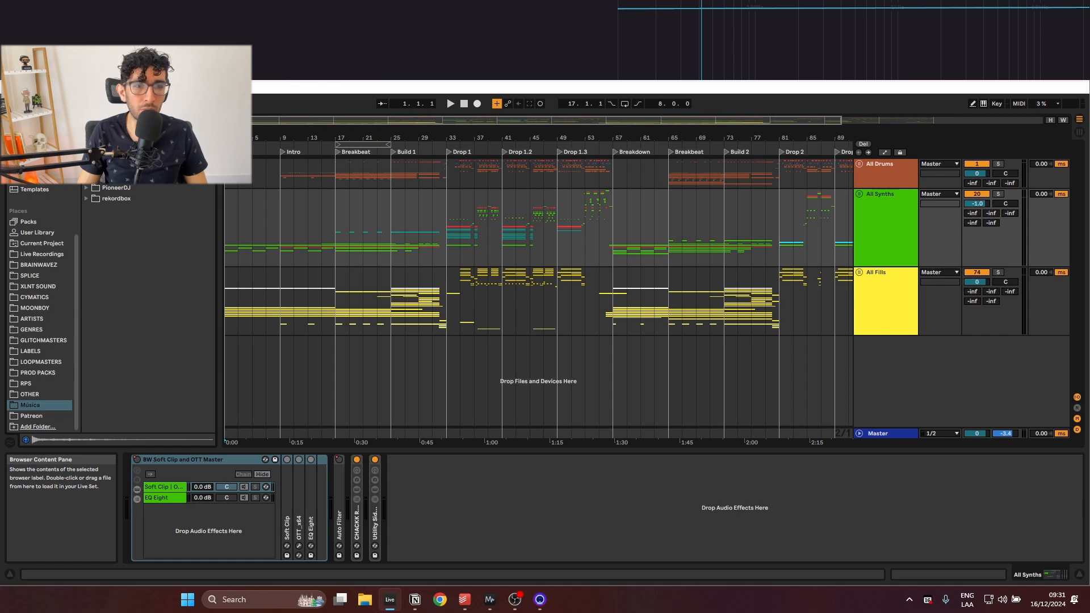
{"action": "scroll", "coordinate": [148, 222], "scroll_direction": "up", "scroll_amount": 2}
{"action": "left_click", "coordinate": [93, 176]}
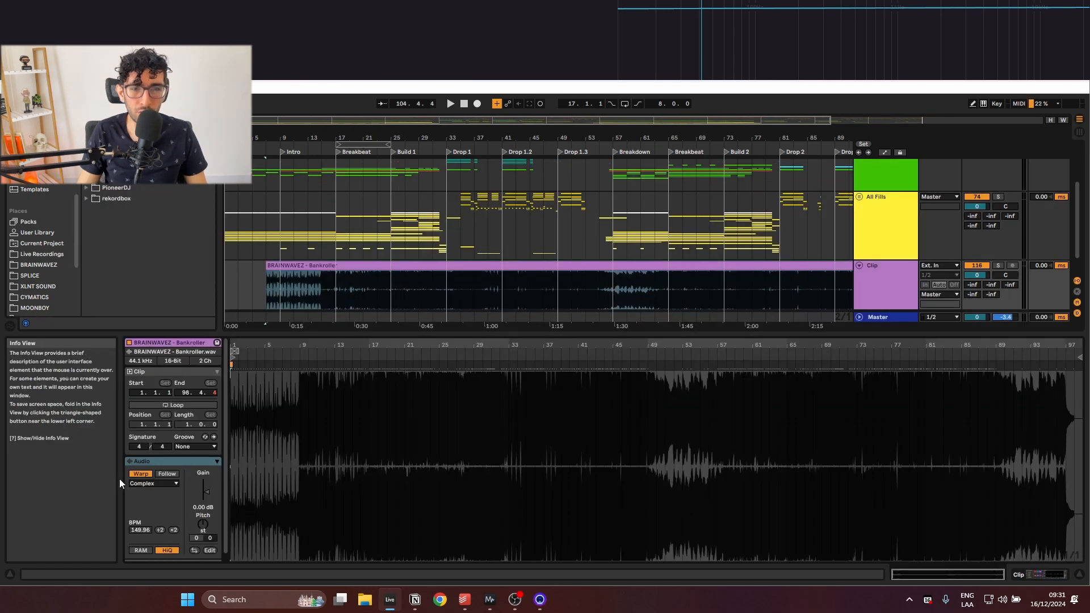
{"action": "left_click", "coordinate": [140, 473]}
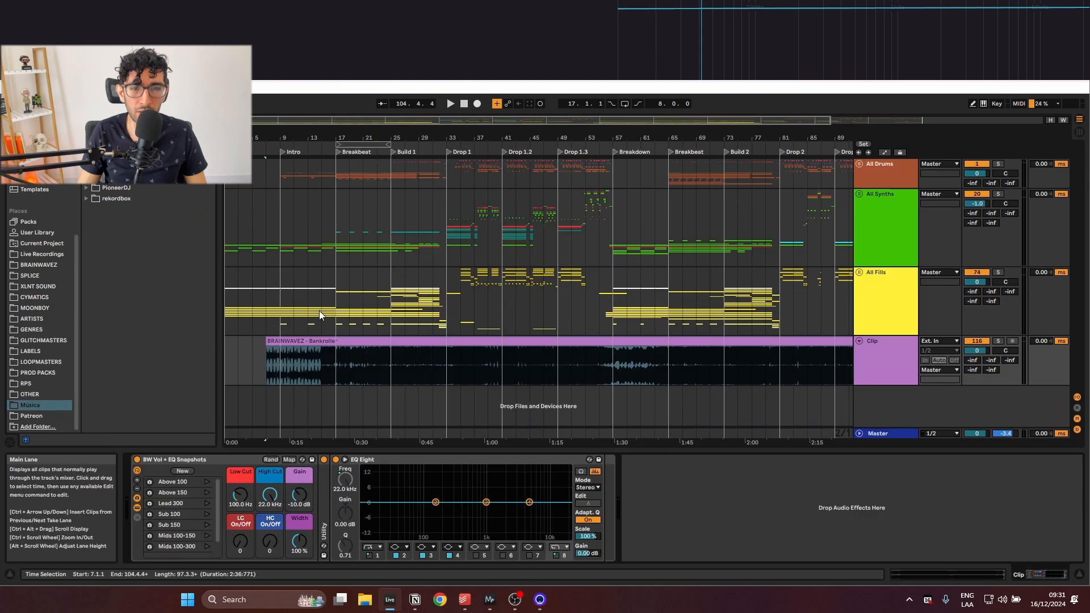
Move the Bankroller clip to start at bar 1 and check its alignment with the Intro locator at bar 9.
{"action": "left_click_drag", "start_coordinate": [334, 345], "coordinate": [292, 345]}
{"action": "scroll", "coordinate": [278, 358], "scroll_direction": "up", "scroll_amount": 5}
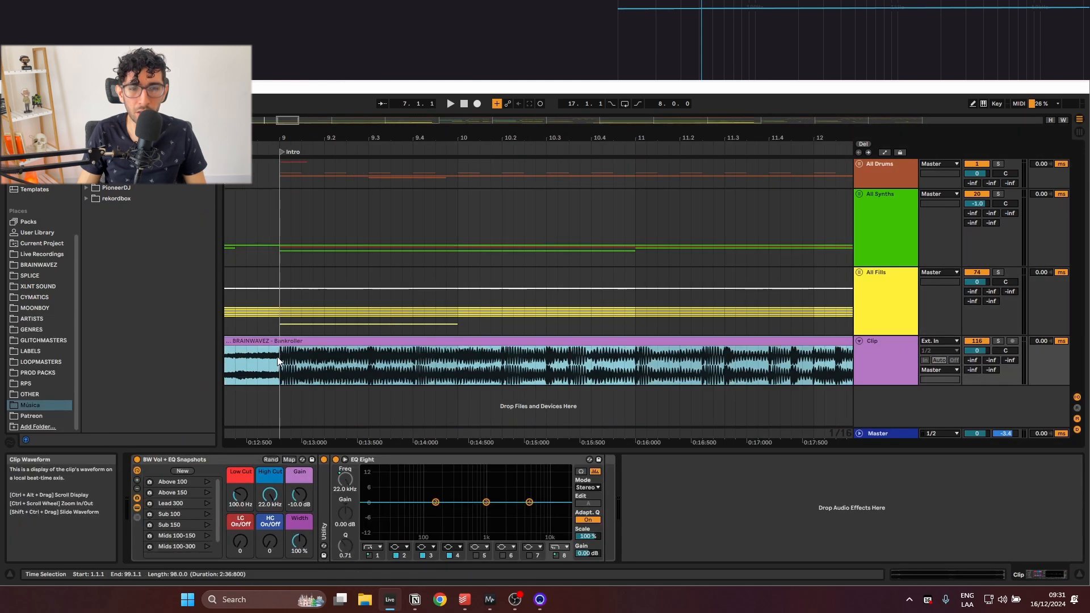
{"action": "left_click", "coordinate": [279, 363]}
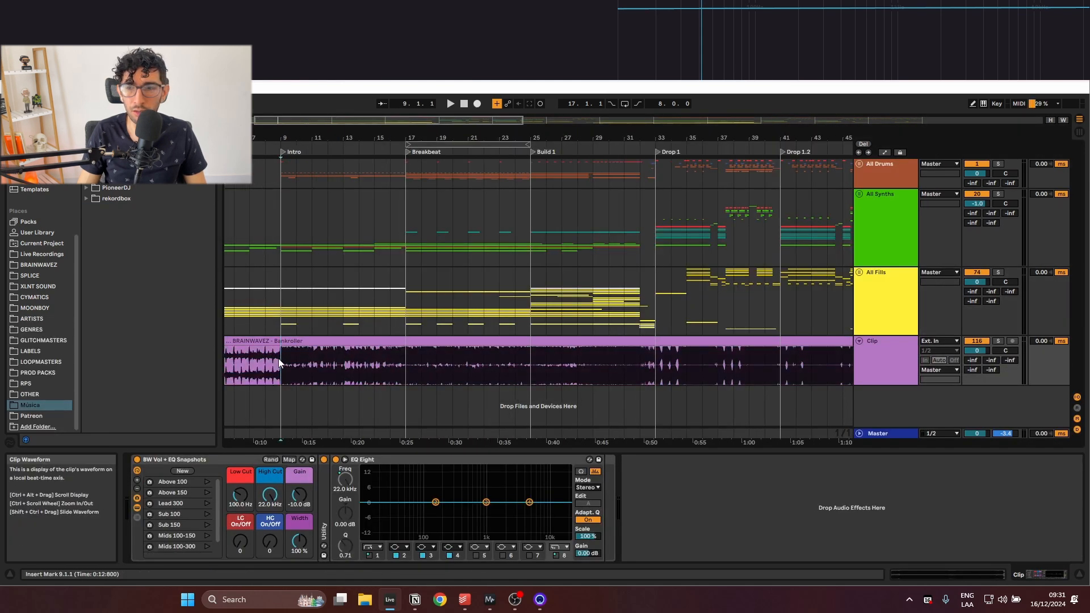
{"action": "key", "text": "w"}
Deactivate and solo the Clip track, and set its volume to -5.9 dB.
{"action": "left_click", "coordinate": [287, 341]}
{"action": "left_click", "coordinate": [977, 341]}
{"action": "left_click", "coordinate": [998, 341]}
{"action": "mouse_move", "coordinate": [988, 352]}
{"action": "left_mouse_down"}
{"action": "mouse_move", "coordinate": [989, 366]}
{"action": "mouse_move", "coordinate": [977, 346]}
{"action": "left_mouse_up"}
{"action": "left_click", "coordinate": [236, 341]}
Play the Bankroller reference clip from bar 1 to listen to its first Intro.
{"action": "key", "text": "space"}
{"action": "scroll", "coordinate": [236, 343], "scroll_direction": "up", "scroll_amount": 5}
{"action": "scroll", "coordinate": [366, 373], "scroll_direction": "down", "scroll_amount": 3}
{"action": "left_click", "coordinate": [326, 342]}
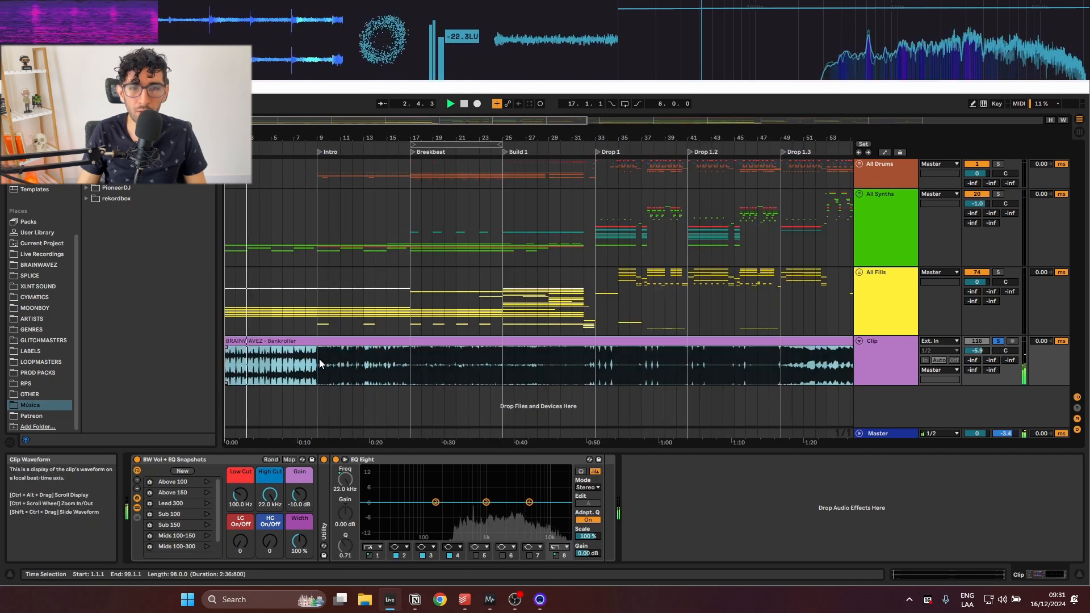
{"action": "key", "text": "space"}
{"action": "key", "text": "space"}
{"action": "key", "text": "space"}
Examine the reference waveform from the Breakbeat through Drop 1, placing insert marks at bars 21, 31, 32 and 33.
{"action": "scroll", "coordinate": [357, 355], "scroll_direction": "down", "scroll_amount": 3}
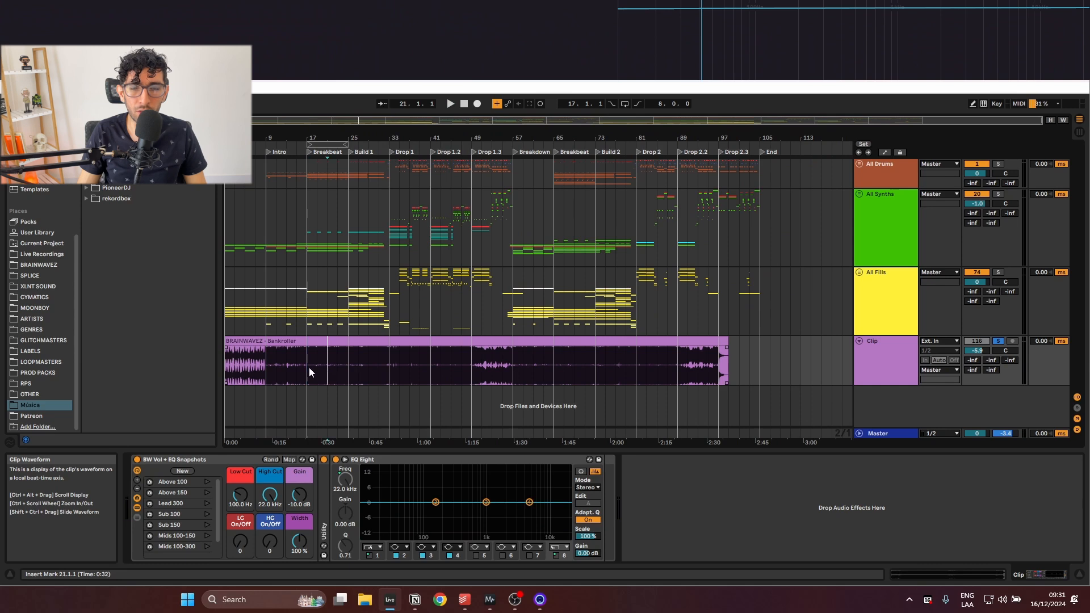
{"action": "left_click", "coordinate": [291, 361]}
{"action": "scroll", "coordinate": [290, 360], "scroll_direction": "up", "scroll_amount": 3}
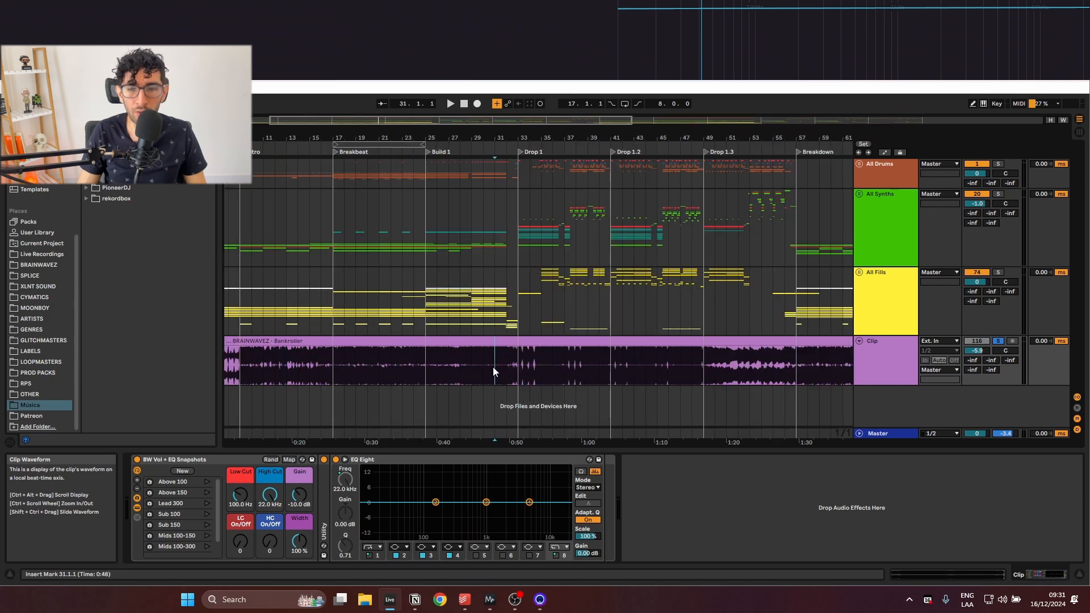
{"action": "left_click", "coordinate": [517, 371]}
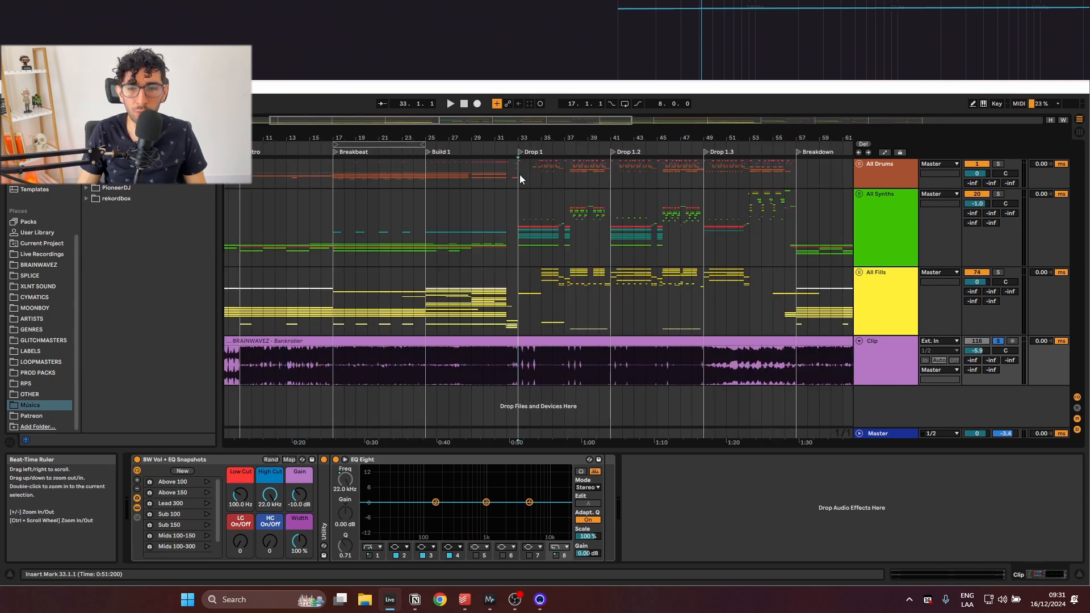
{"action": "scroll", "coordinate": [516, 361], "scroll_direction": "down", "scroll_amount": 3}
{"action": "left_click", "coordinate": [315, 365]}
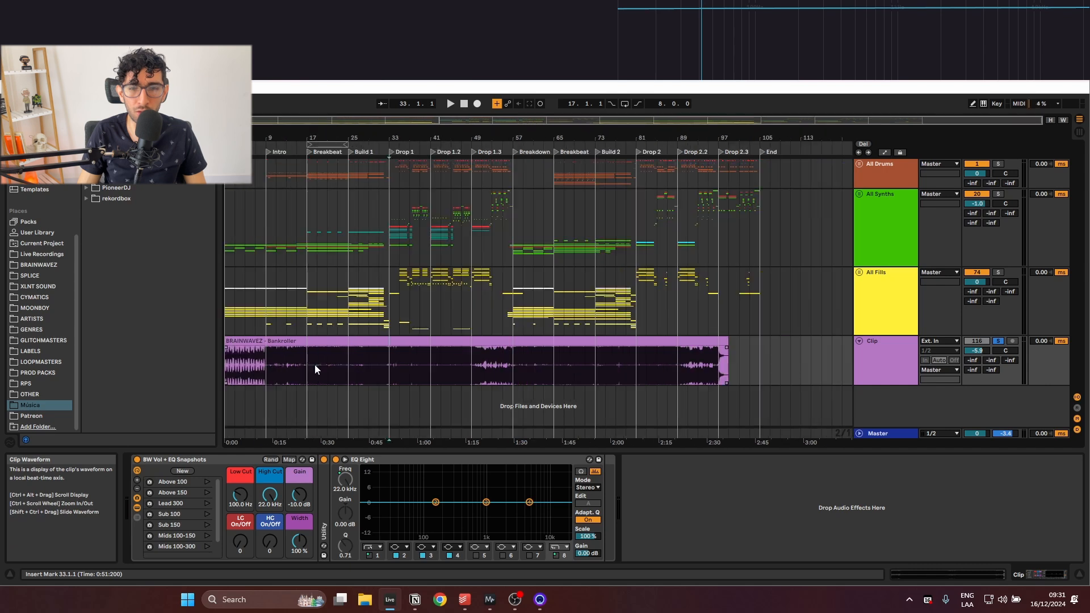
{"action": "left_click", "coordinate": [409, 365]}
{"action": "scroll", "coordinate": [387, 360], "scroll_direction": "up", "scroll_amount": 3}
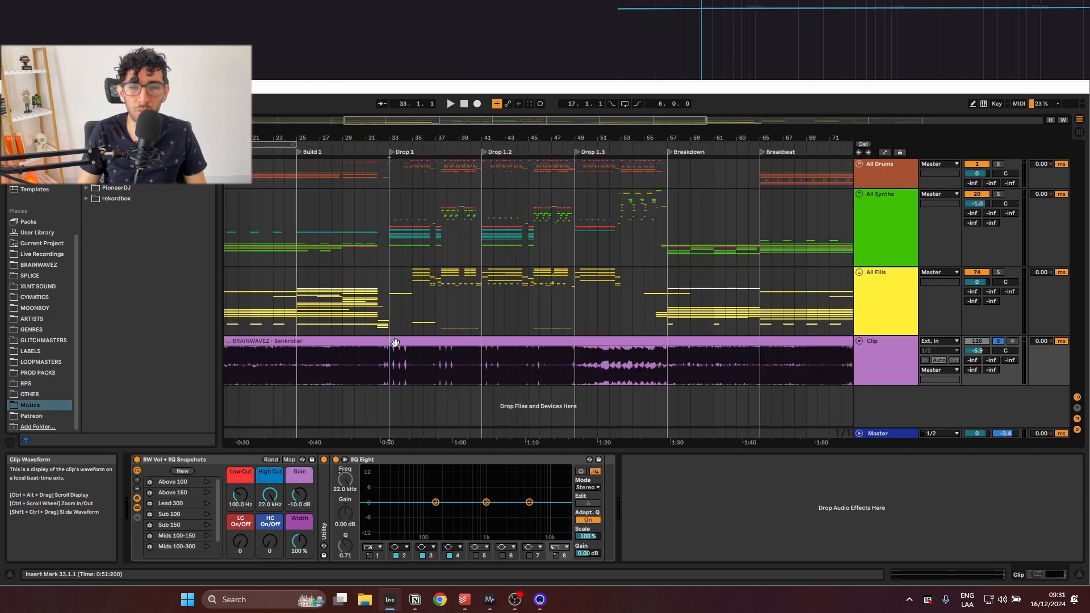
{"action": "left_click", "coordinate": [388, 363]}
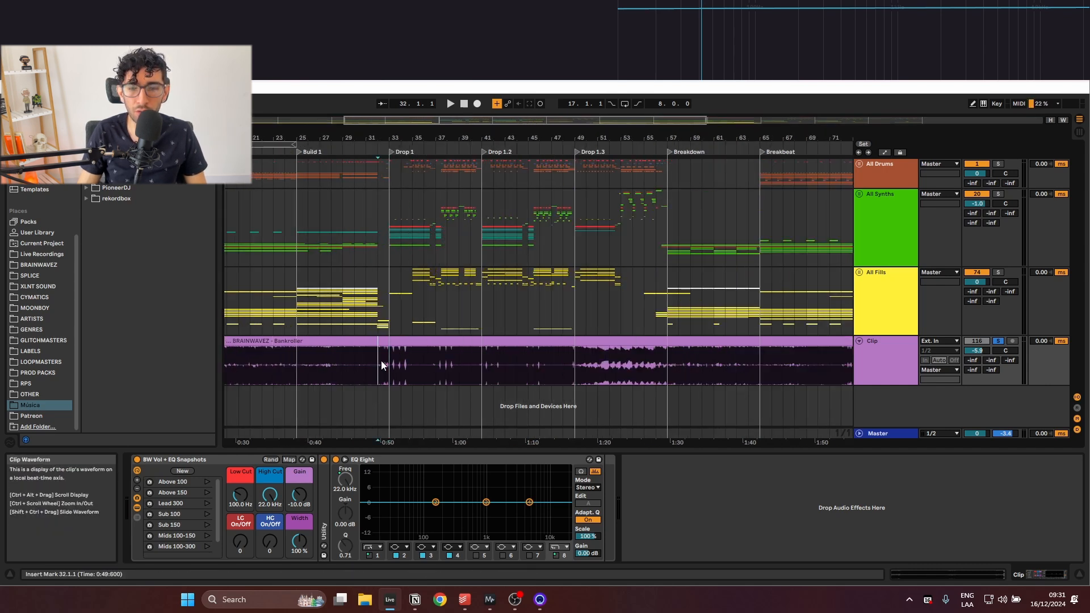
{"action": "scroll", "coordinate": [387, 360], "scroll_direction": "up", "scroll_amount": 4}
{"action": "scroll", "coordinate": [387, 360], "scroll_direction": "down", "scroll_amount": 4}
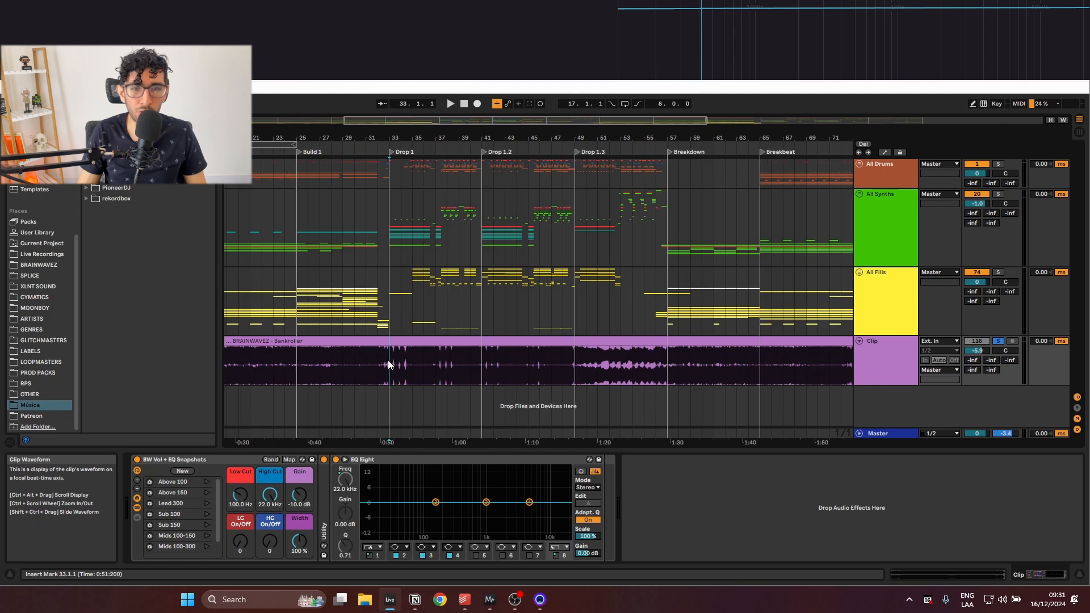
{"action": "scroll", "coordinate": [387, 360], "scroll_direction": "down", "scroll_amount": 3}
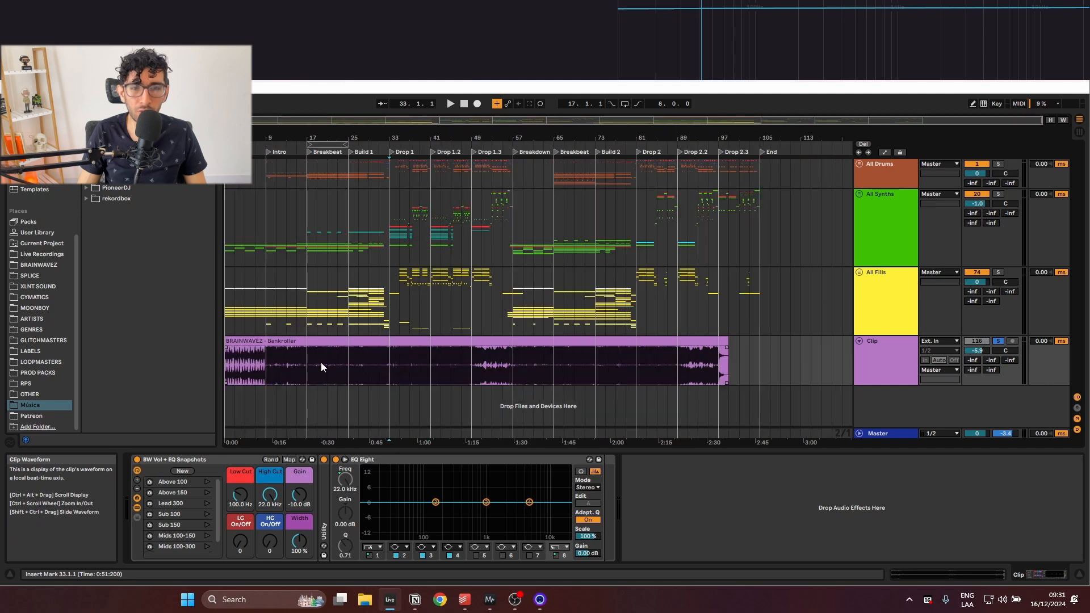
Play the reference clip around its section changes at bars 9, 25, 33 and 49.
{"action": "left_click", "coordinate": [351, 339]}
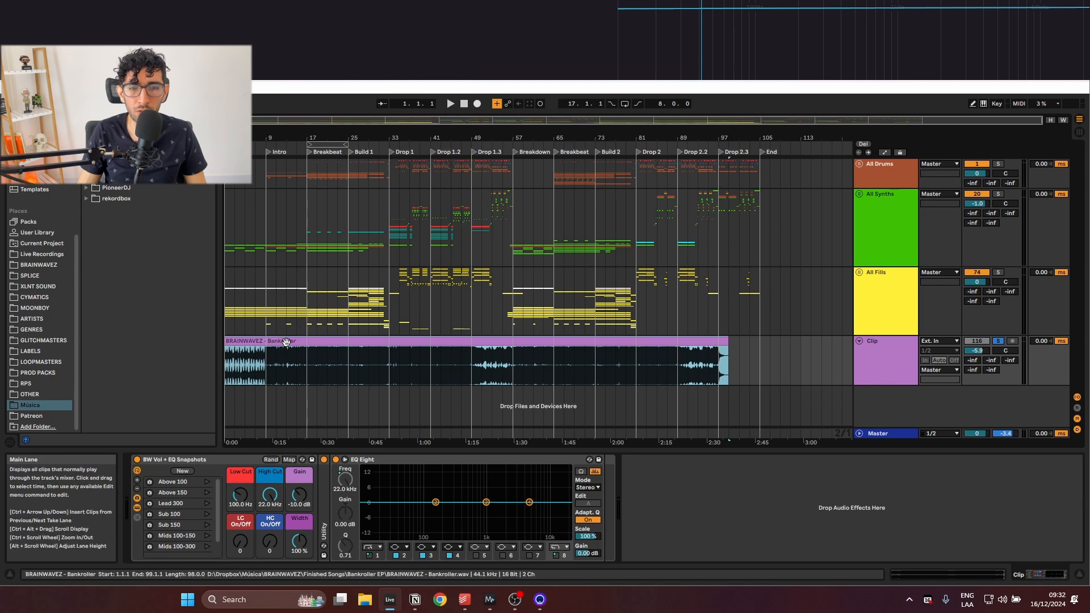
{"action": "left_click", "coordinate": [227, 363]}
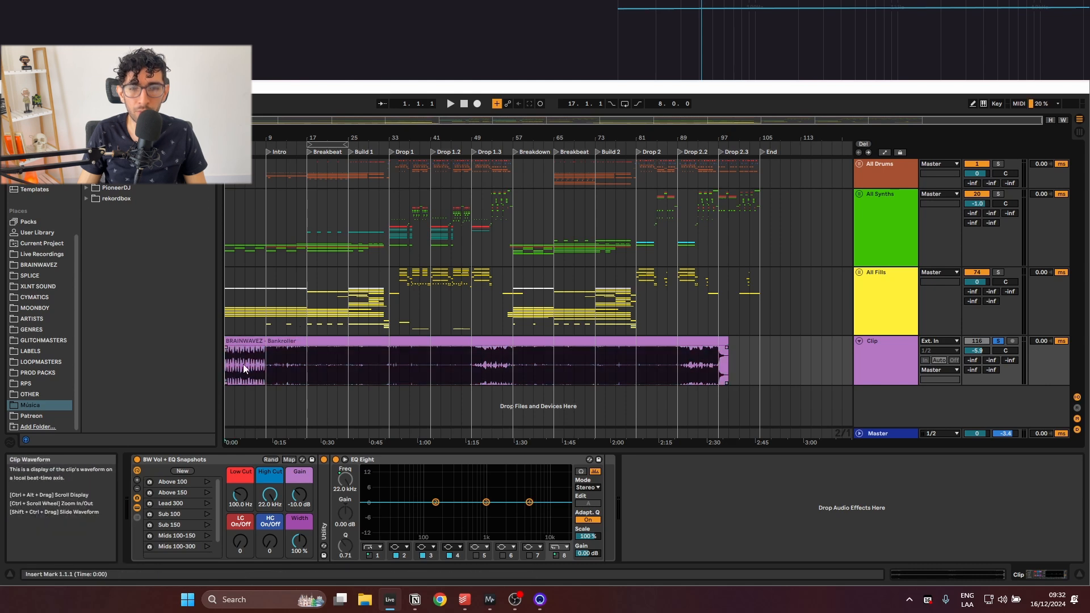
{"action": "key", "text": "space"}
{"action": "left_click", "coordinate": [310, 364]}
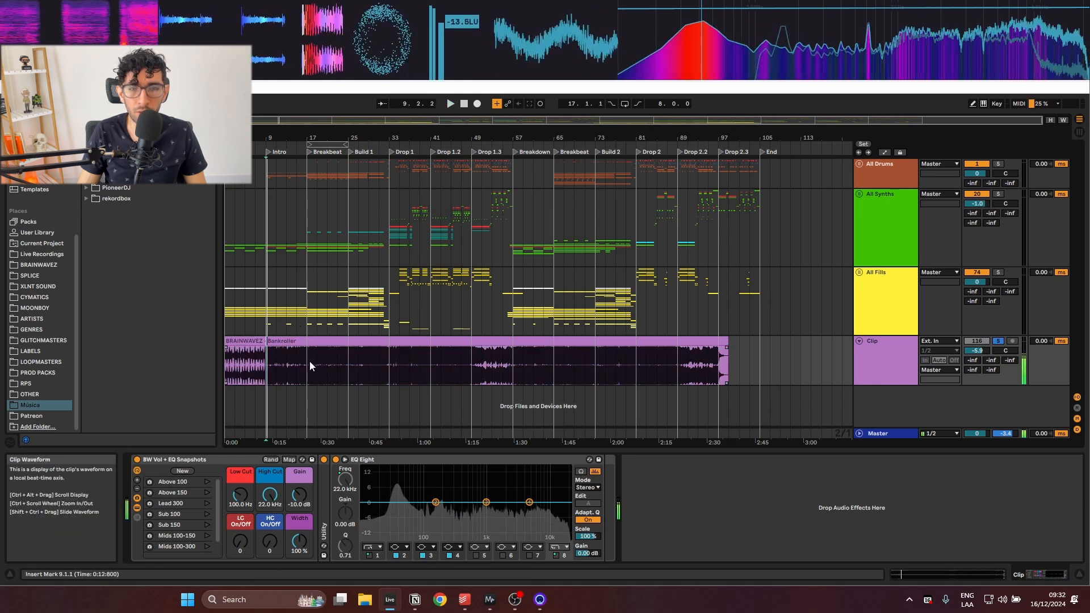
{"action": "left_click", "coordinate": [348, 363]}
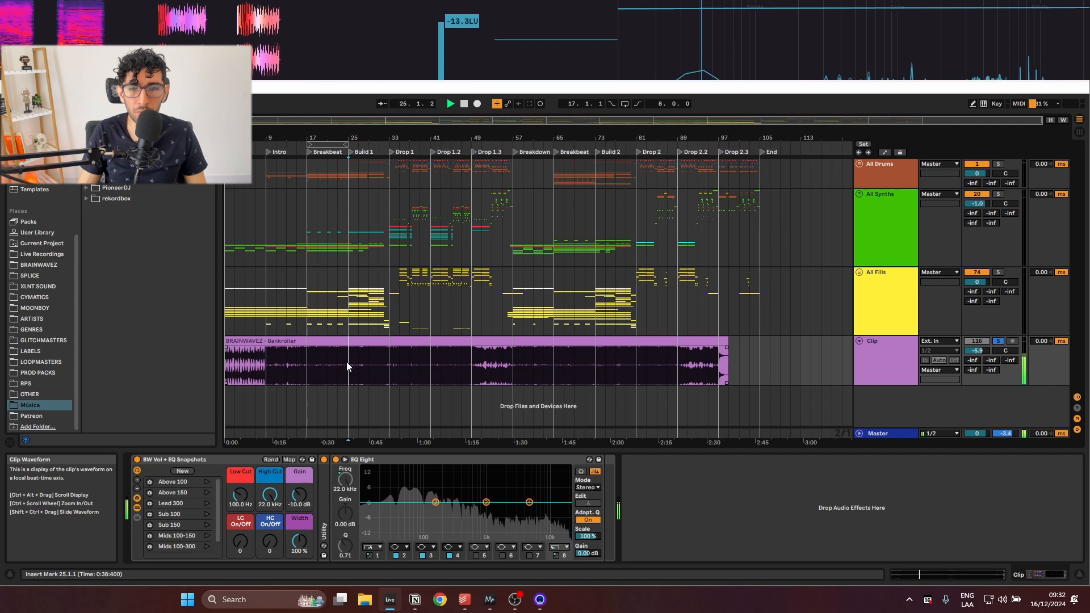
{"action": "left_click", "coordinate": [393, 360]}
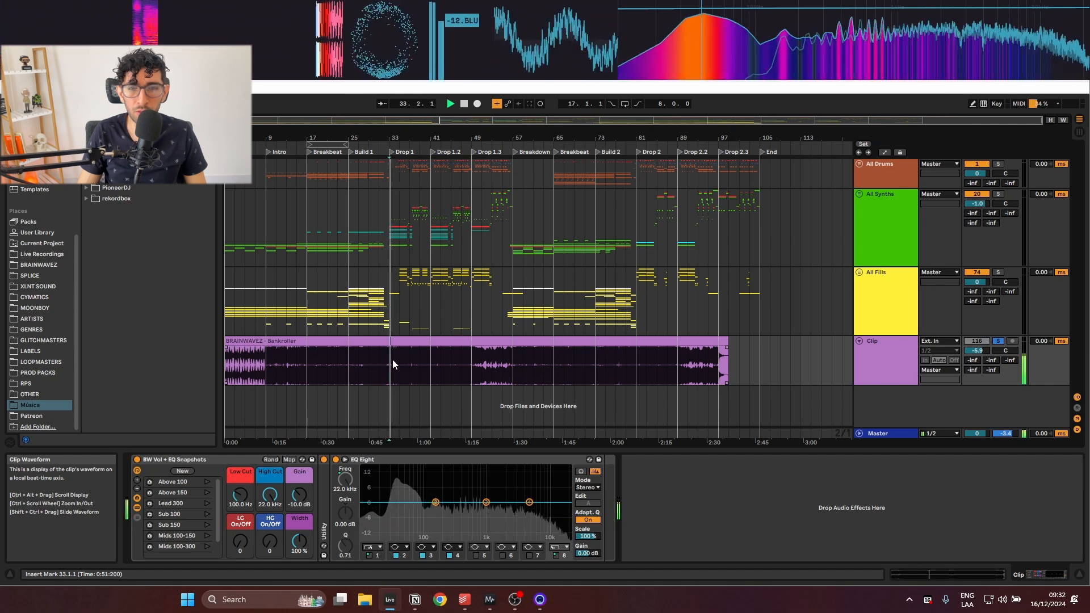
{"action": "left_click", "coordinate": [475, 356]}
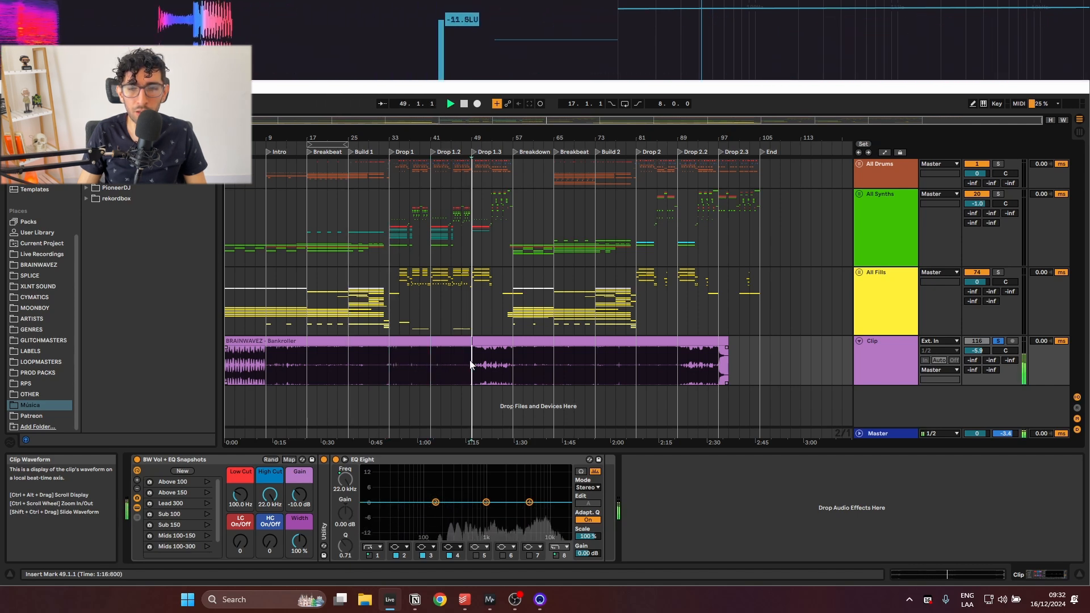
Inspect the reference waveform from bar 49 to 57 and rename the Drop 1.3 locator as Breakdown.
{"action": "scroll", "coordinate": [498, 301], "scroll_direction": "up", "scroll_amount": 3}
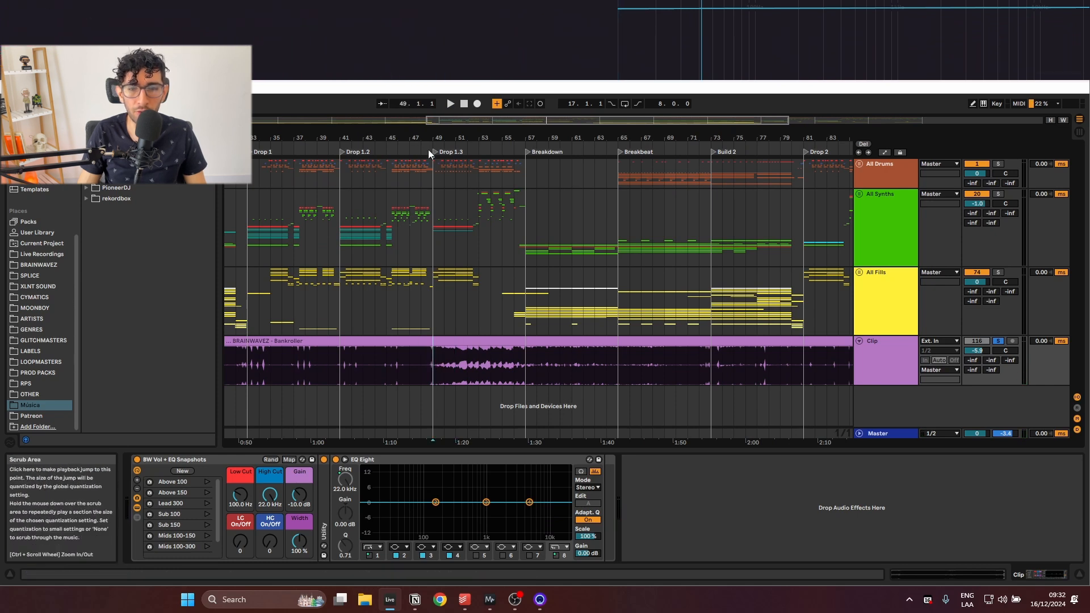
{"action": "scroll", "coordinate": [430, 154], "scroll_direction": "down", "scroll_amount": 3}
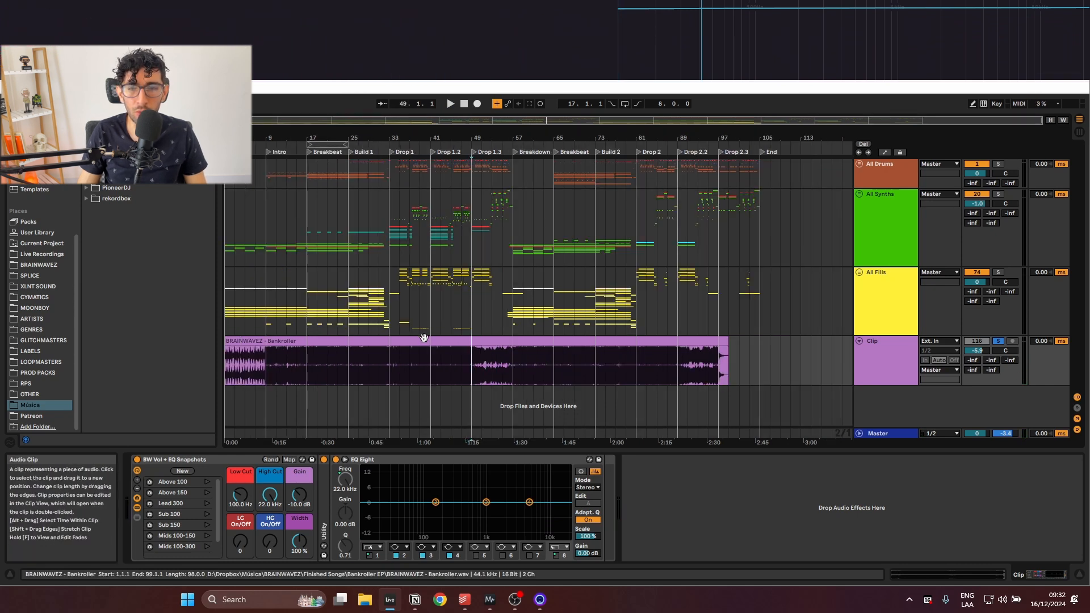
{"action": "left_click", "coordinate": [483, 361]}
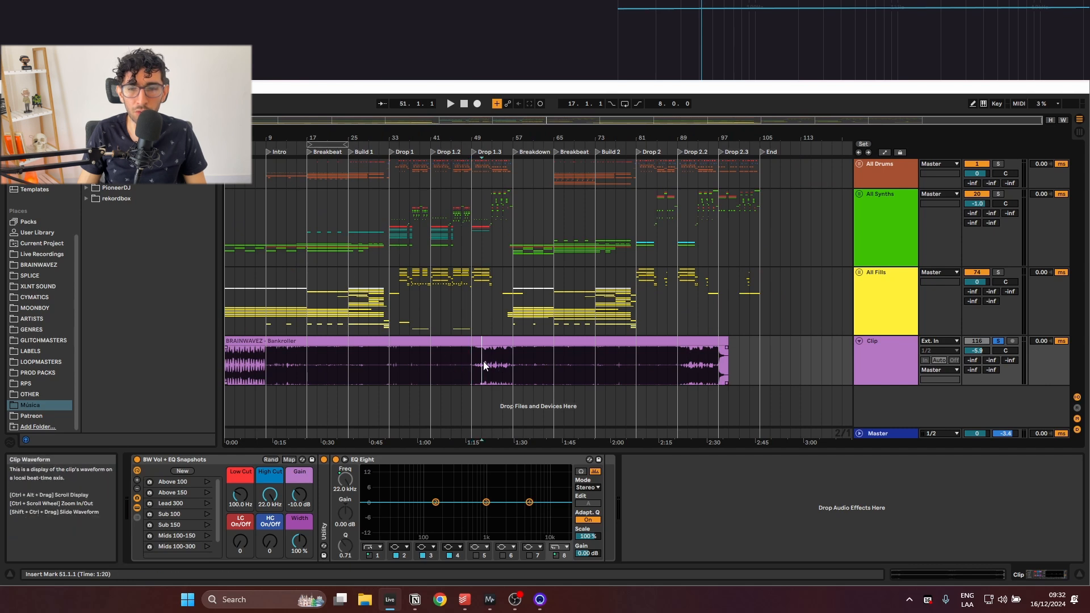
{"action": "scroll", "coordinate": [486, 358], "scroll_direction": "up", "scroll_amount": 3}
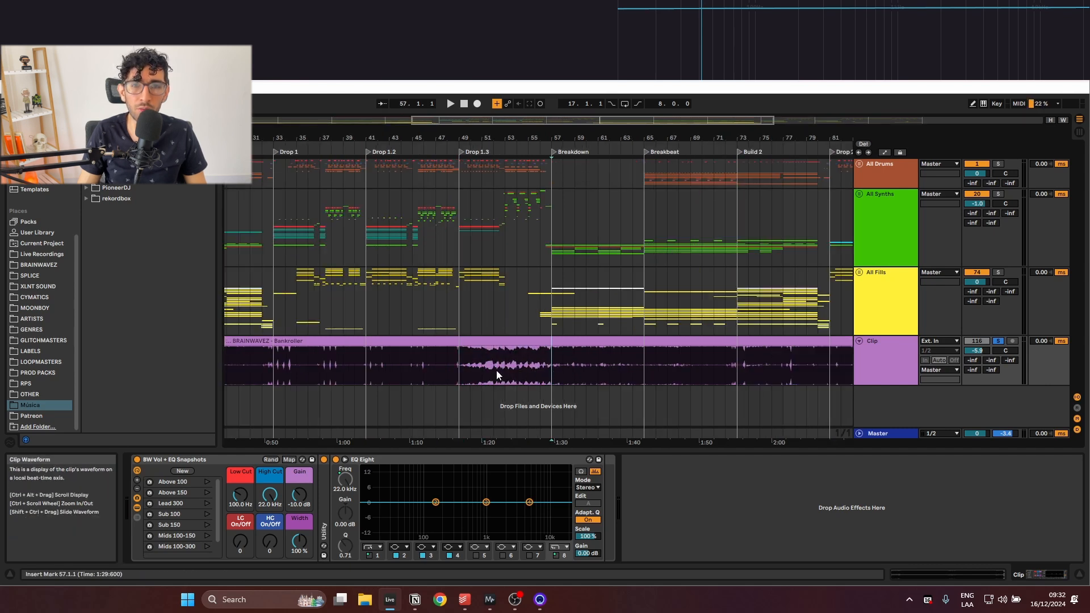
{"action": "right_click", "coordinate": [462, 151]}
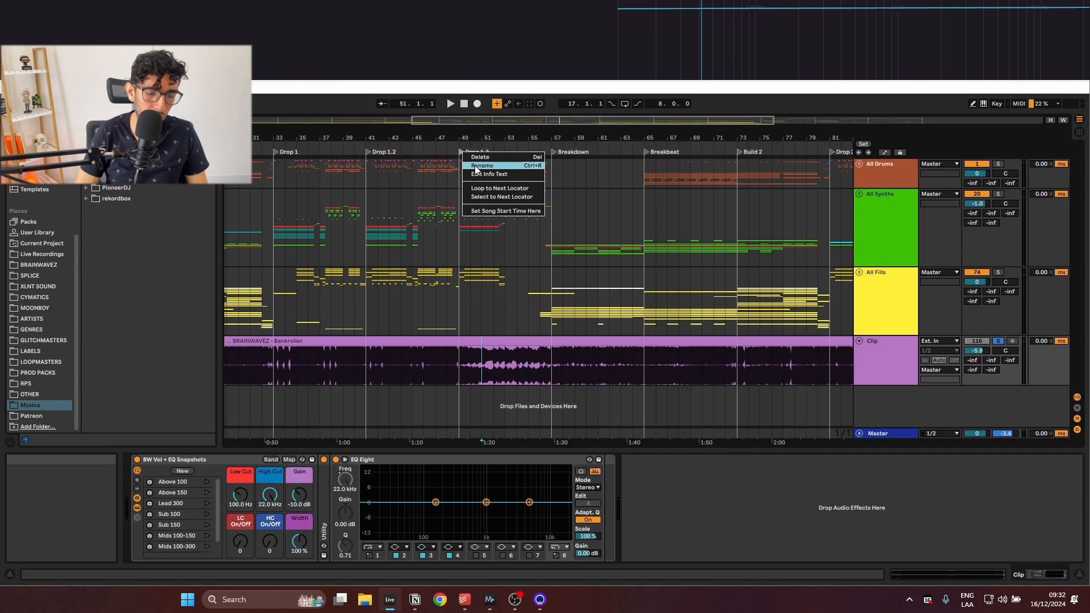
{"action": "left_click", "coordinate": [478, 165]}
{"action": "type", "text": "Breakdown"}
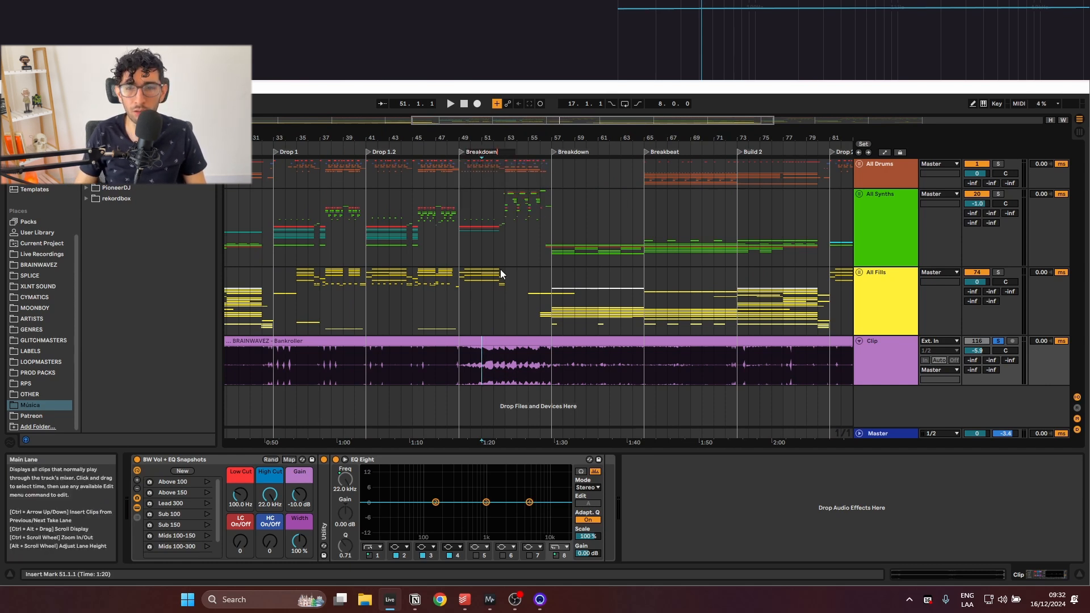
Play the reference clip at bars 57 and 65 to compare its sections with the locators.
{"action": "left_click", "coordinate": [548, 372]}
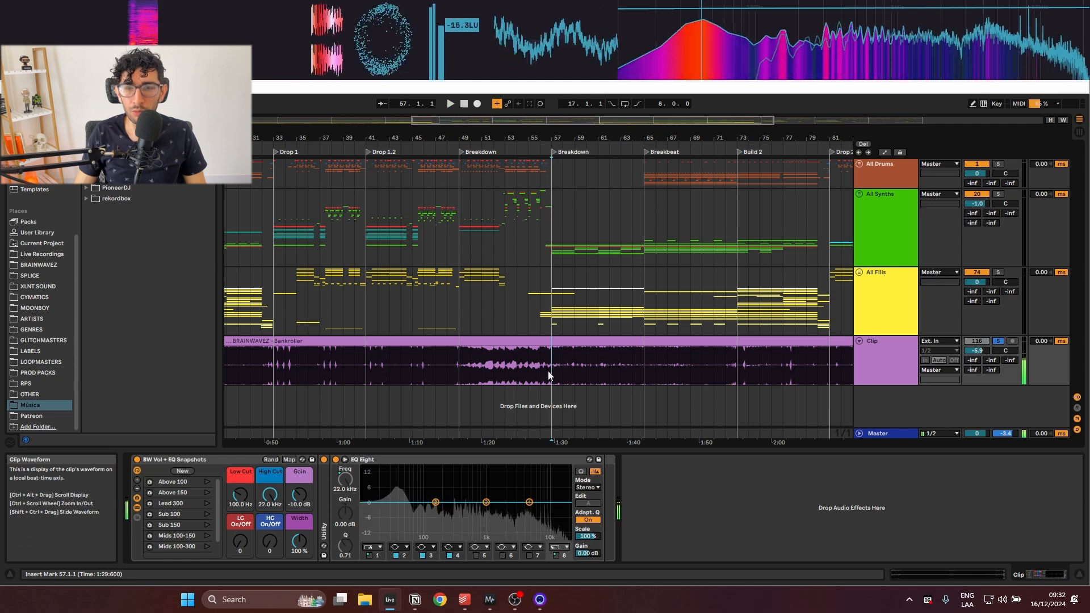
{"action": "left_click", "coordinate": [662, 356]}
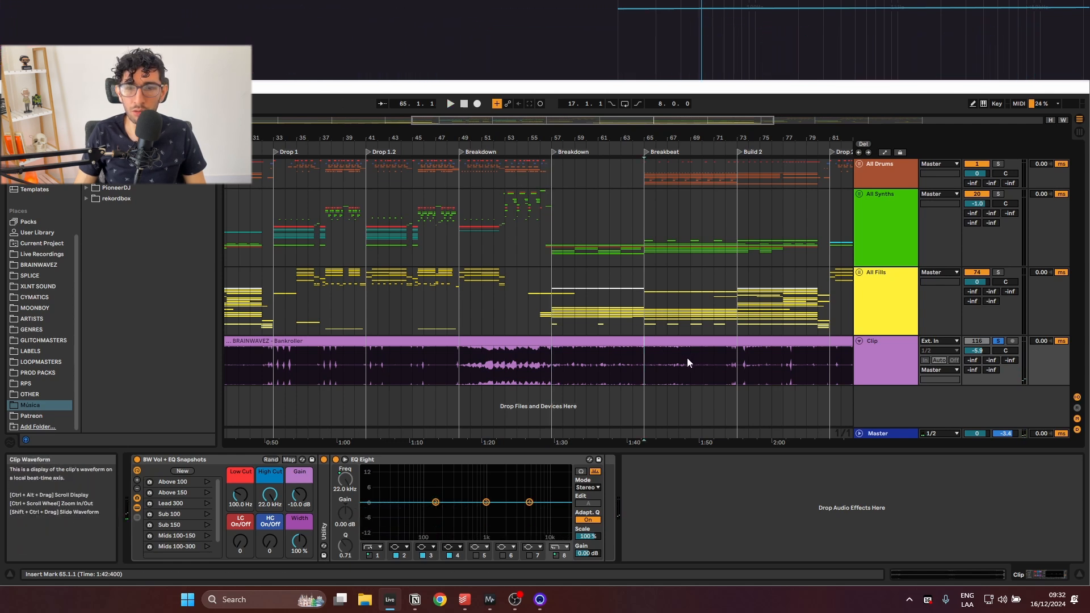
{"action": "left_click_drag", "start_coordinate": [630, 363], "coordinate": [420, 372]}
{"action": "key", "text": "space"}
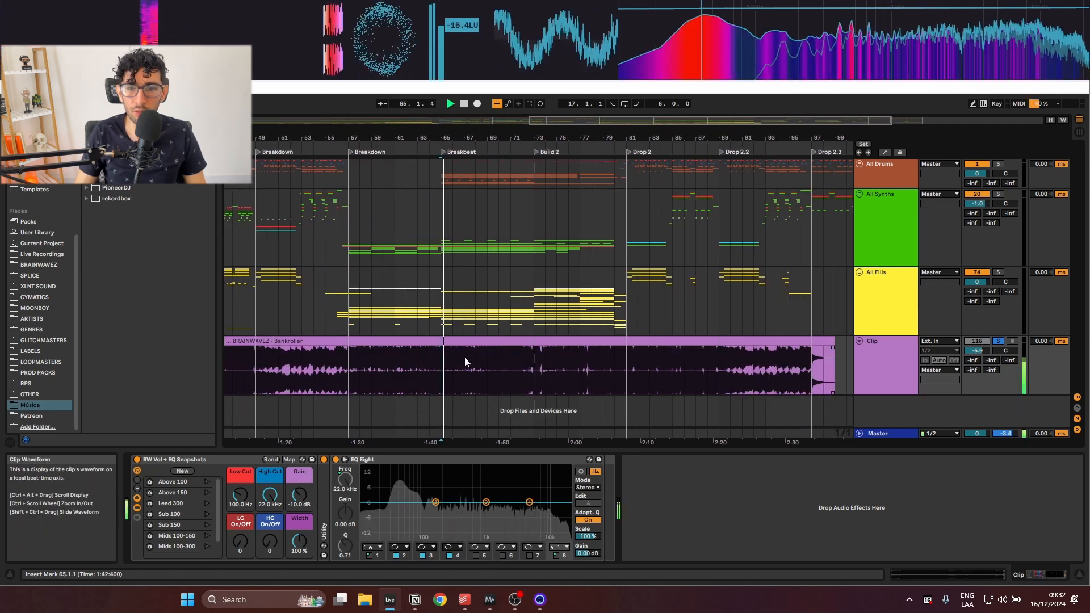
{"action": "key", "text": "space"}
Rename the Breakbeat locator at bar 65 as Build 2.
{"action": "right_click", "coordinate": [441, 151]}
{"action": "left_click", "coordinate": [460, 163]}
{"action": "type", "text": "B"}
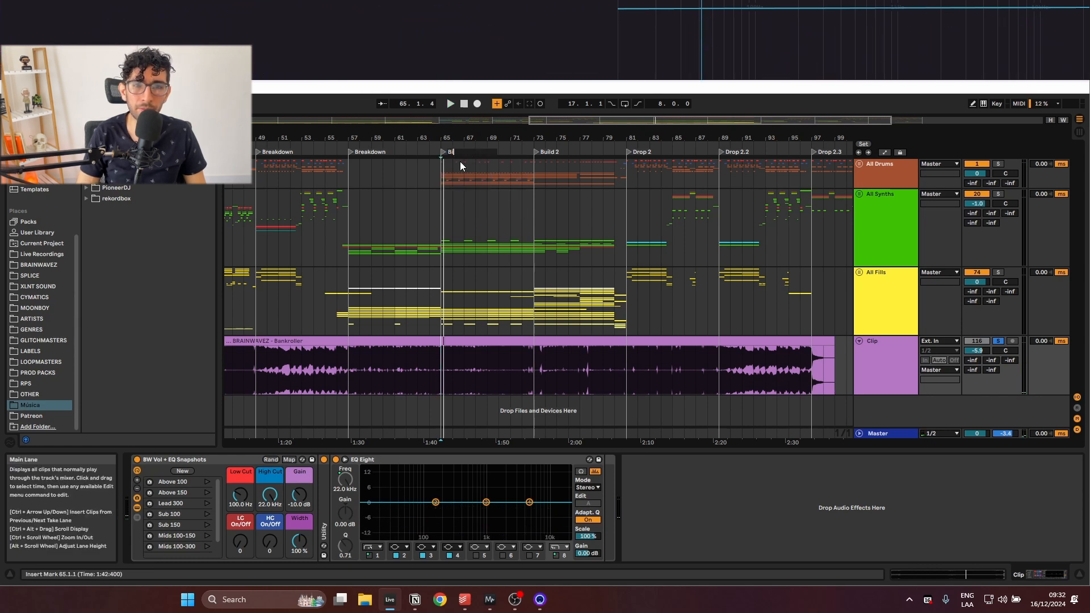
{"action": "type", "text": "uild 1"}
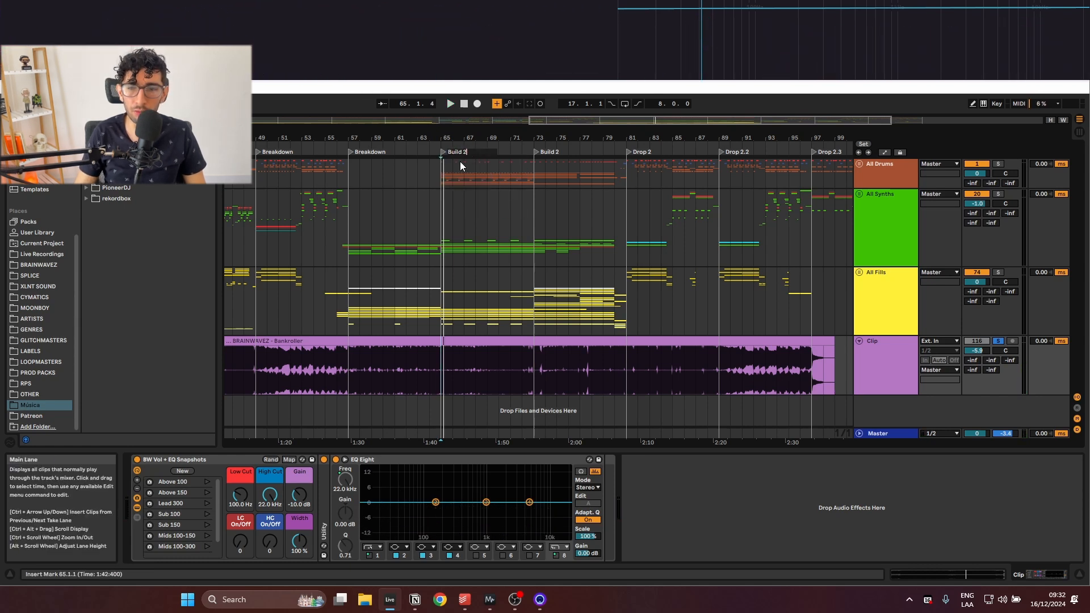
{"action": "key", "text": "Return"}
Play the reference clip from bar 73 and rename the Build 2 locator there as Drop 2.
{"action": "left_click", "coordinate": [531, 360]}
{"action": "key", "text": "space"}
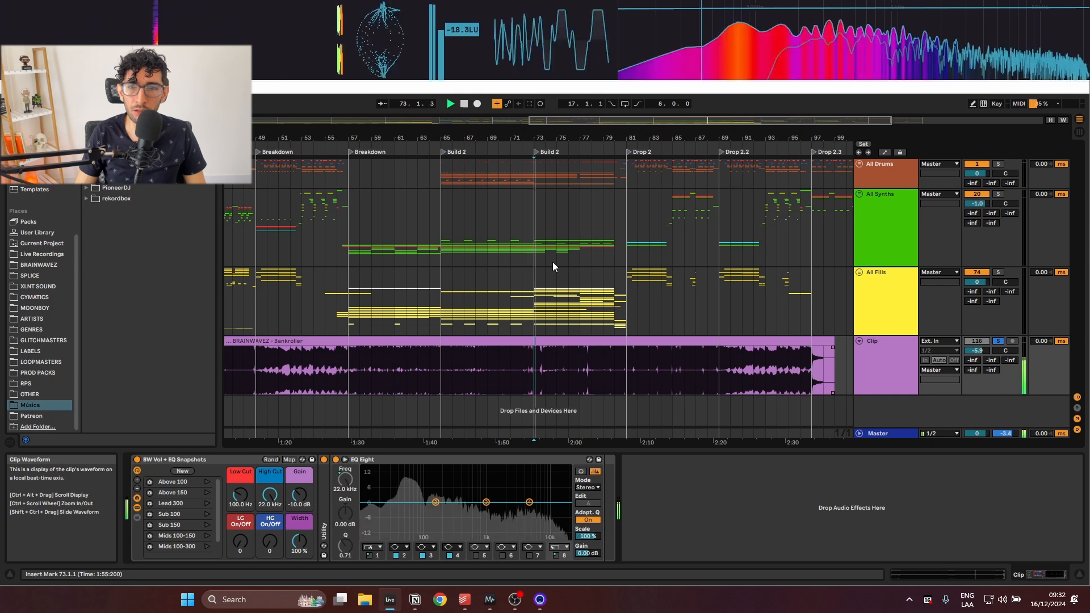
{"action": "key", "text": "space"}
{"action": "right_click", "coordinate": [534, 152]}
{"action": "left_click", "coordinate": [546, 165]}
{"action": "type", "text": "Dr"}
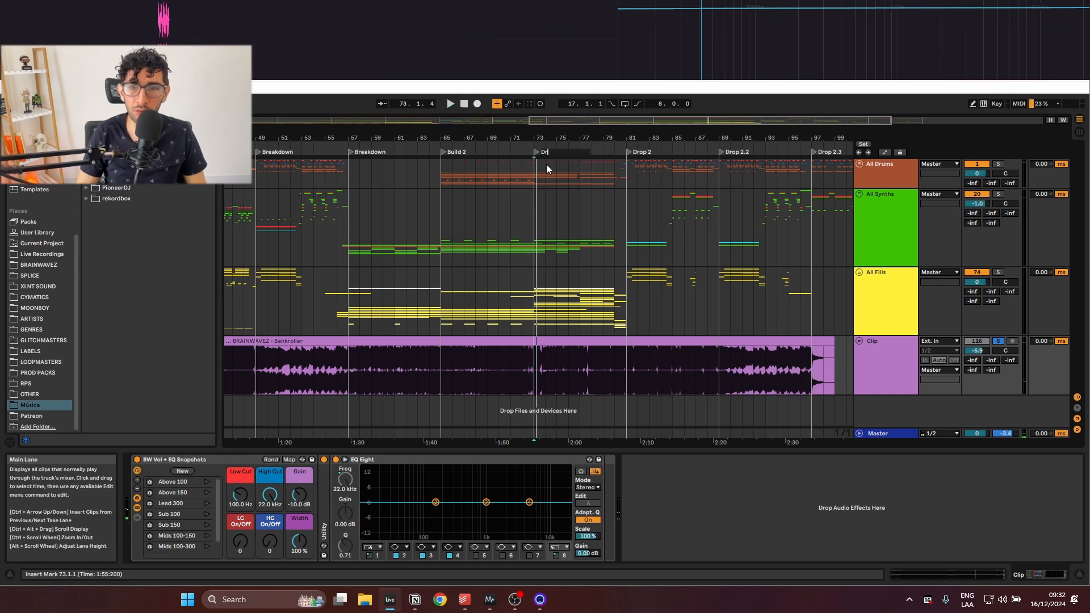
{"action": "type", "text": "op 2"}
{"action": "key", "text": "Return"}
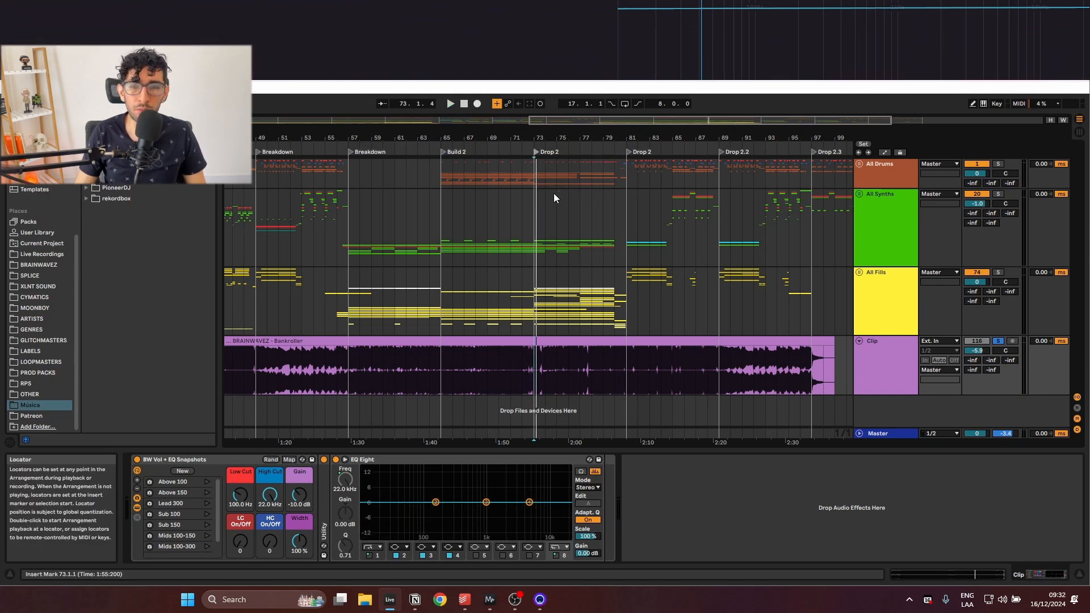
Show the whole arrangement and compare the reference clip's sections at bars 37, 41 and 49 with the locators.
{"action": "key", "text": "w"}
{"action": "left_click", "coordinate": [674, 337]}
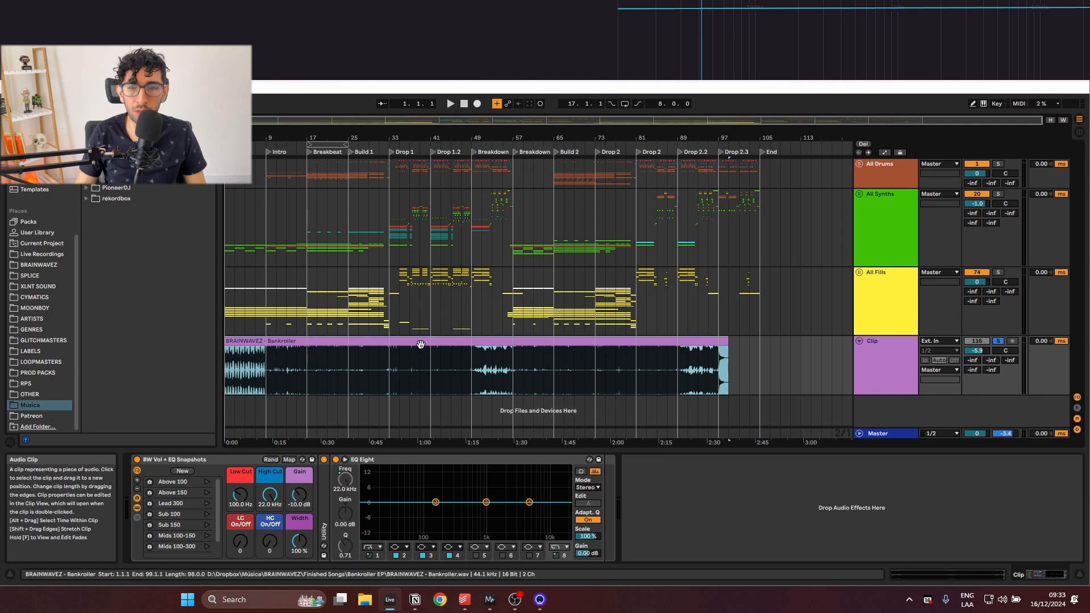
{"action": "left_click", "coordinate": [494, 353]}
{"action": "left_click", "coordinate": [446, 344]}
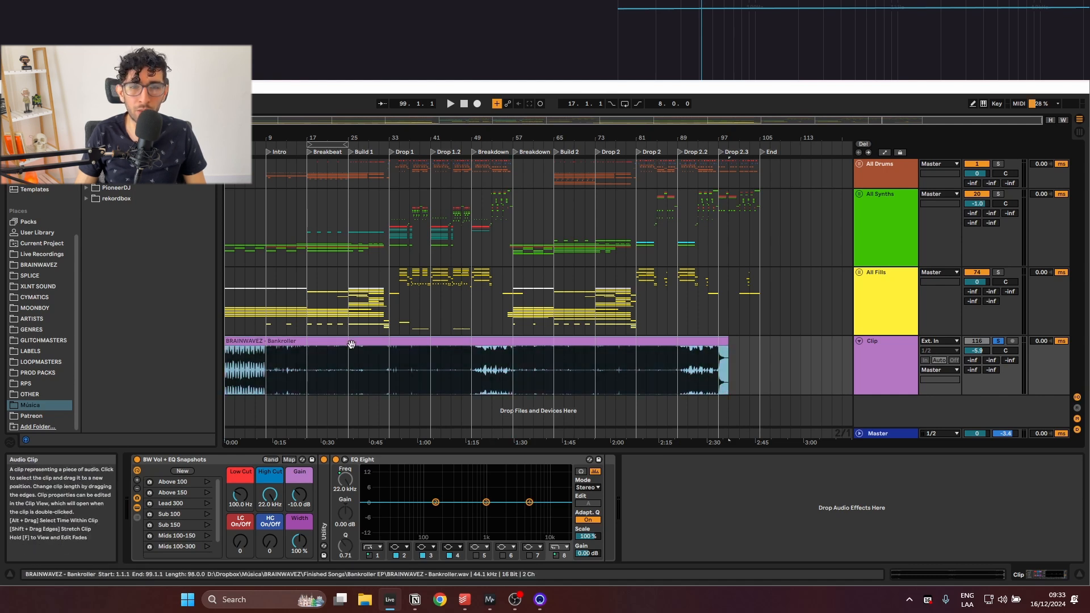
{"action": "left_click", "coordinate": [441, 361]}
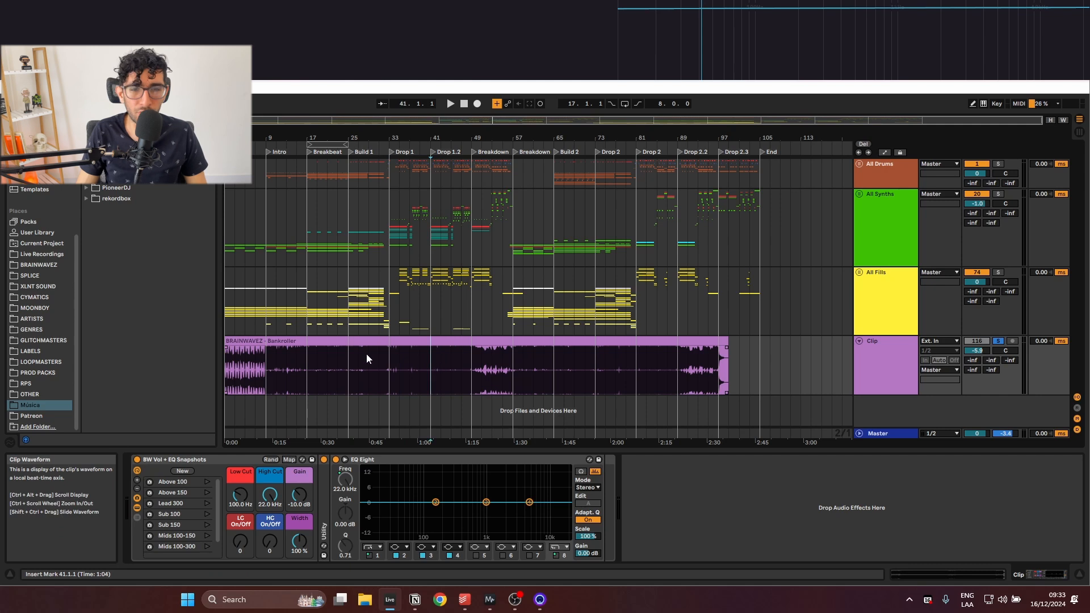
{"action": "left_click", "coordinate": [385, 361]}
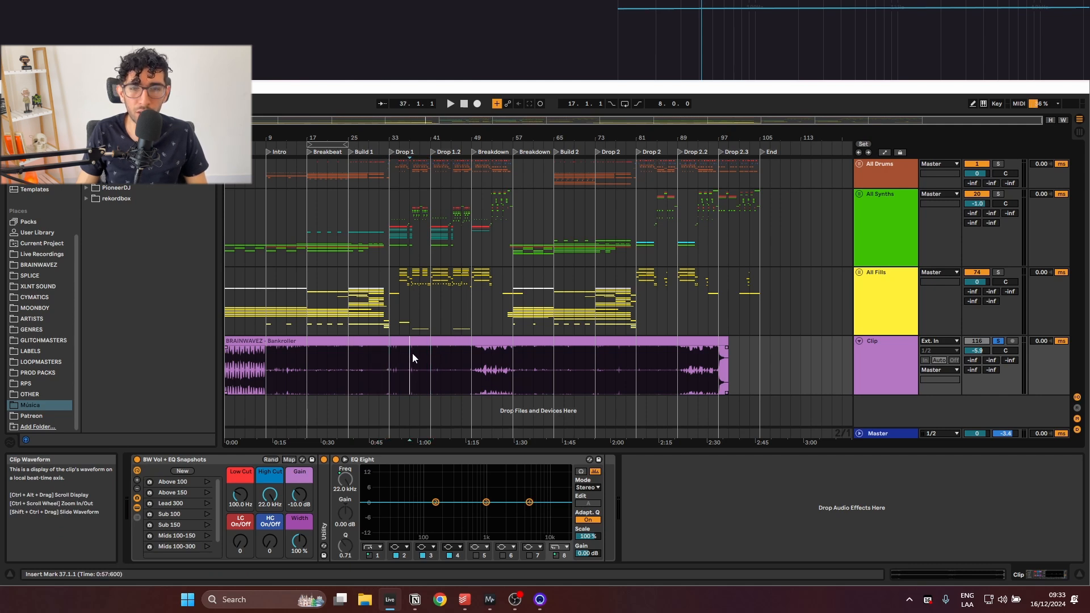
{"action": "left_click", "coordinate": [430, 358]}
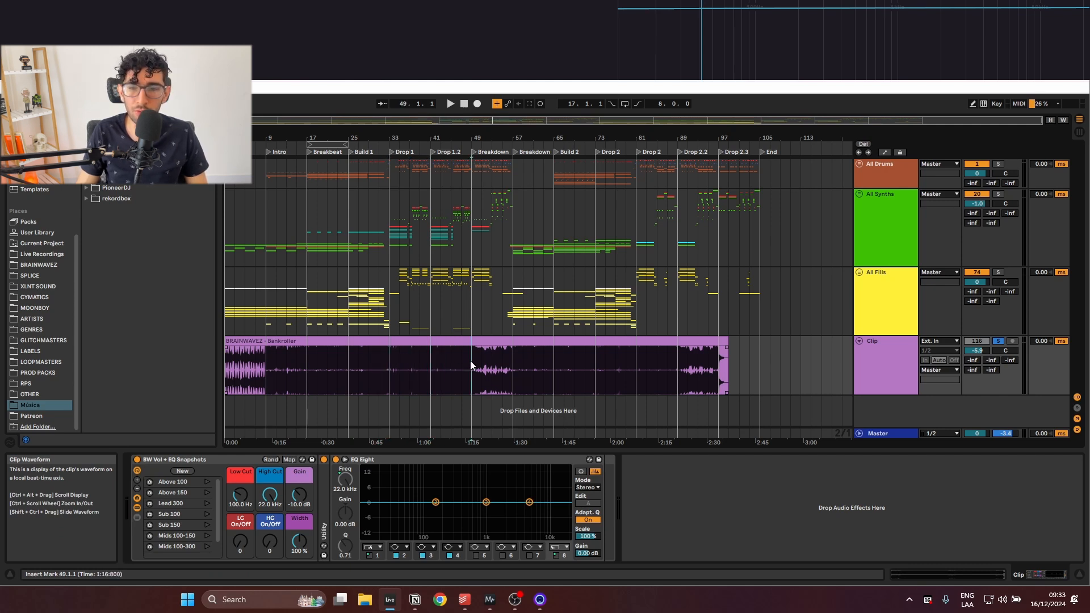
{"action": "left_click", "coordinate": [614, 340]}
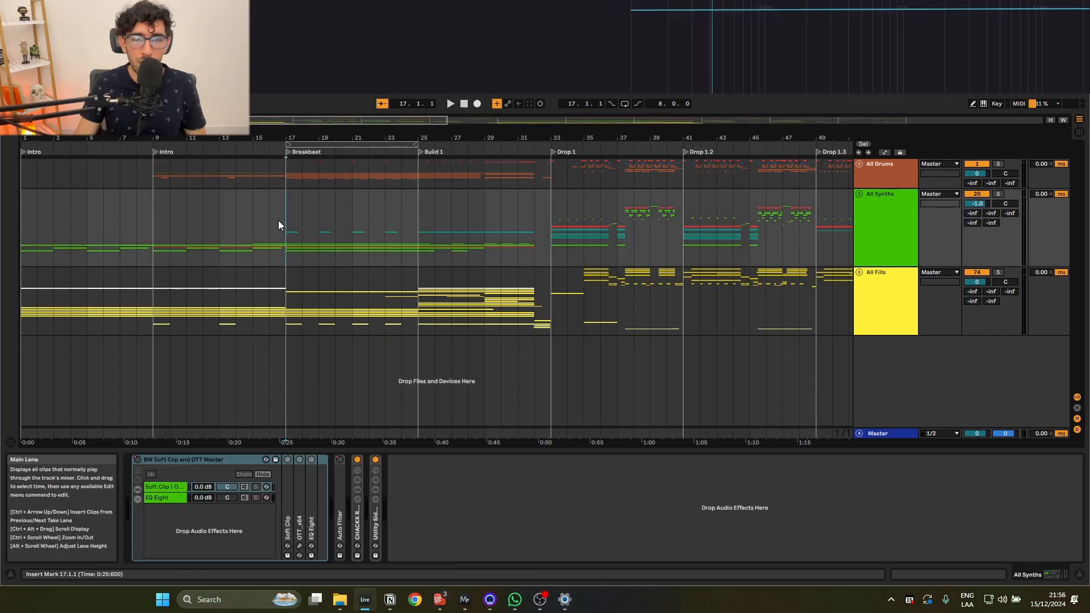
Inspect the Breakbeat section from bar 17 to 24 across the All Synths and All Drums groups.
{"action": "left_click", "coordinate": [278, 225]}
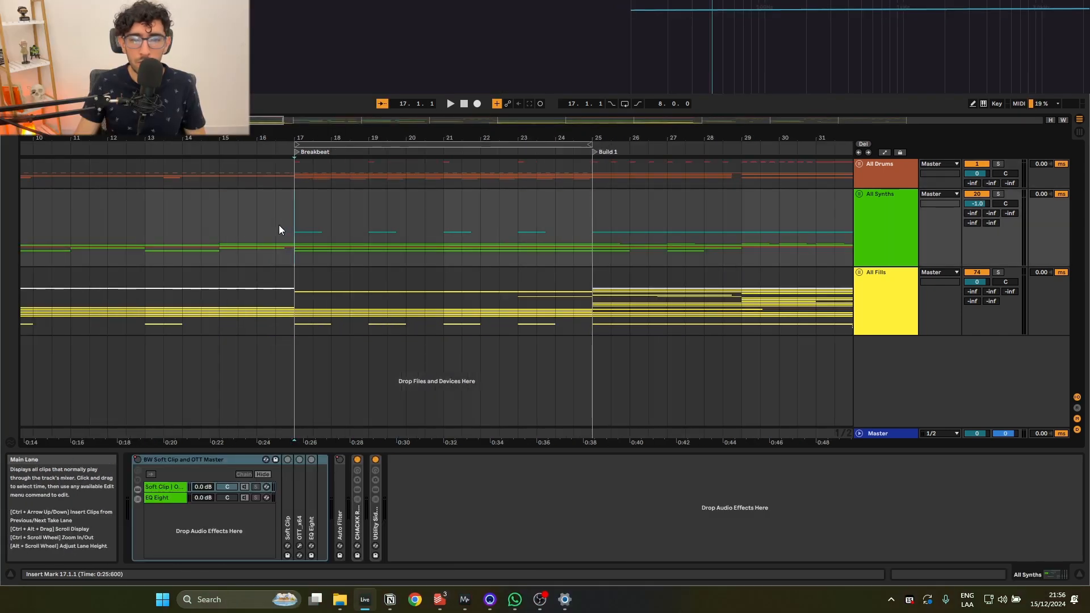
{"action": "key", "text": "minus"}
{"action": "left_click", "coordinate": [165, 217]}
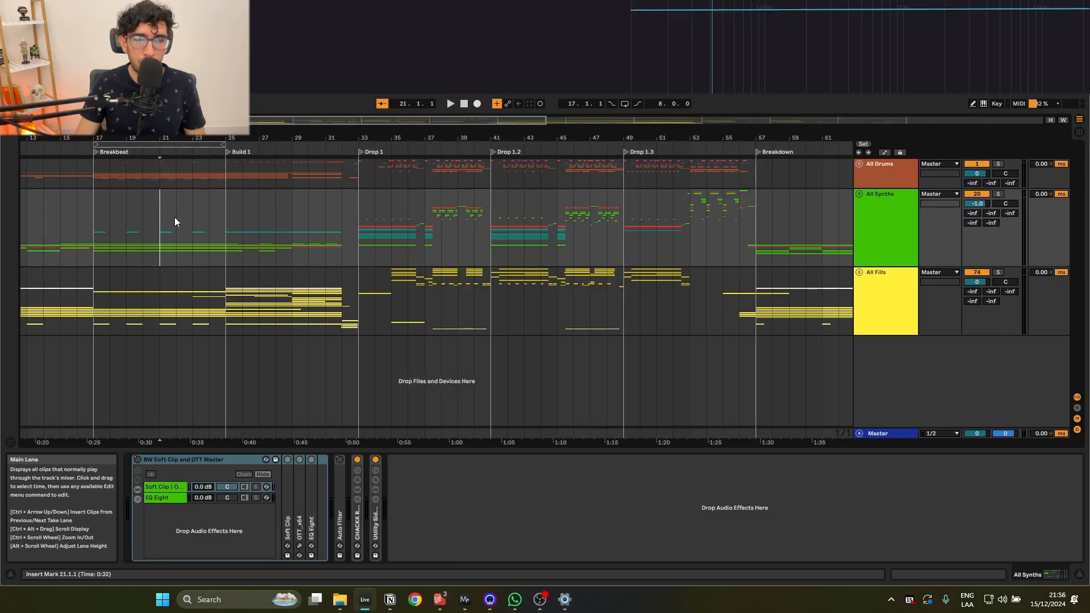
{"action": "left_click", "coordinate": [178, 186]}
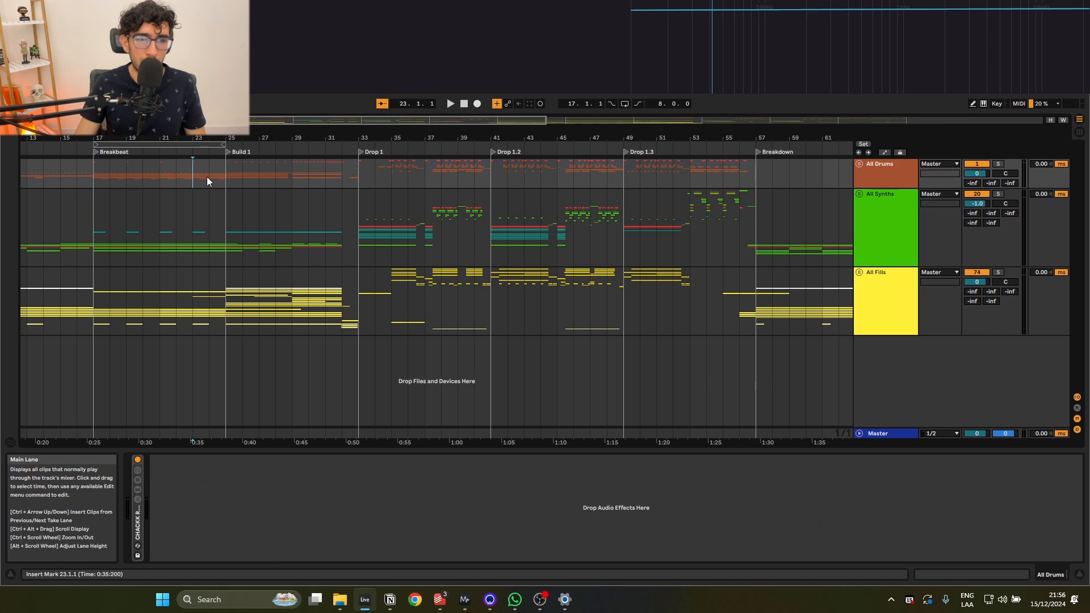
{"action": "left_click", "coordinate": [217, 171]}
{"action": "scroll", "coordinate": [219, 173], "scroll_direction": "up", "scroll_amount": 5}
{"action": "scroll", "coordinate": [222, 178], "scroll_direction": "down", "scroll_amount": 8}
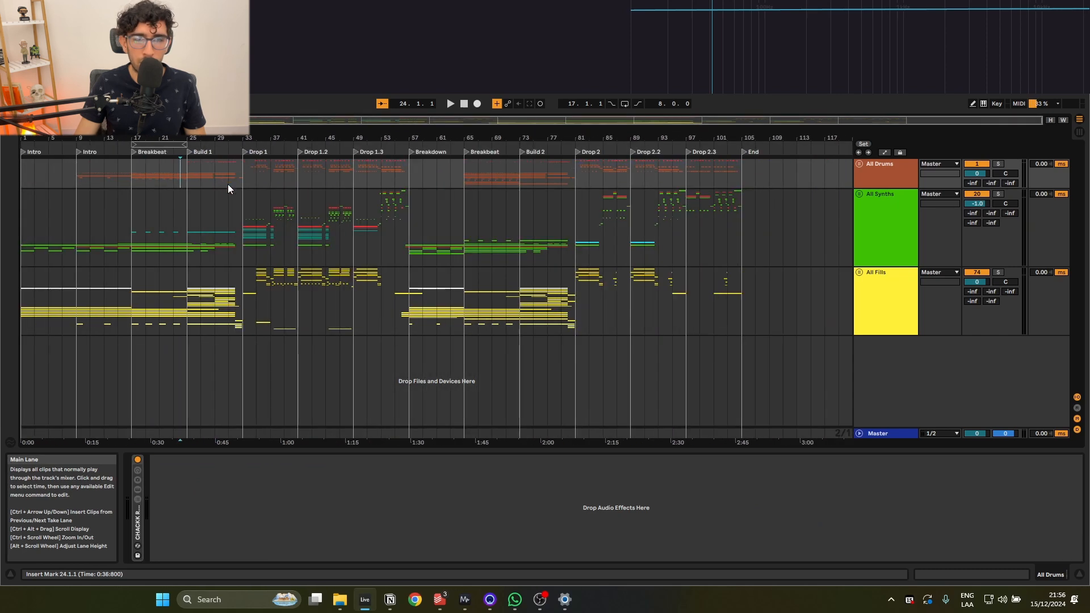
Examine the end of Drop 1.3 at bar 53, and the Breakbeat's synths, drums and fills at bar 23.
{"action": "left_click", "coordinate": [359, 187]}
{"action": "scroll", "coordinate": [386, 173], "scroll_direction": "up", "scroll_amount": 3}
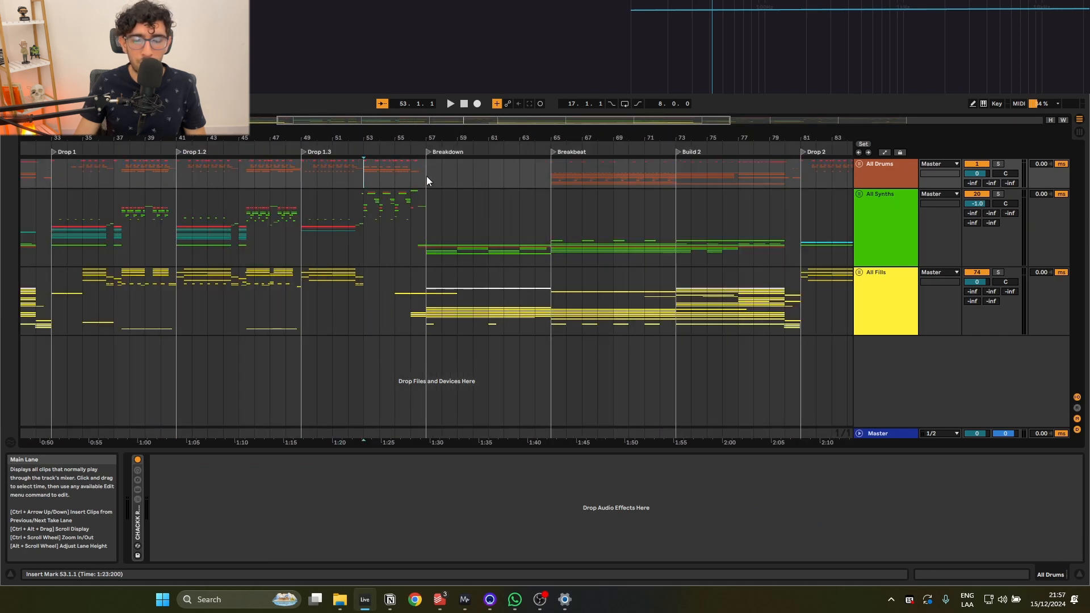
{"action": "scroll", "coordinate": [392, 194], "scroll_direction": "down", "scroll_amount": 4}
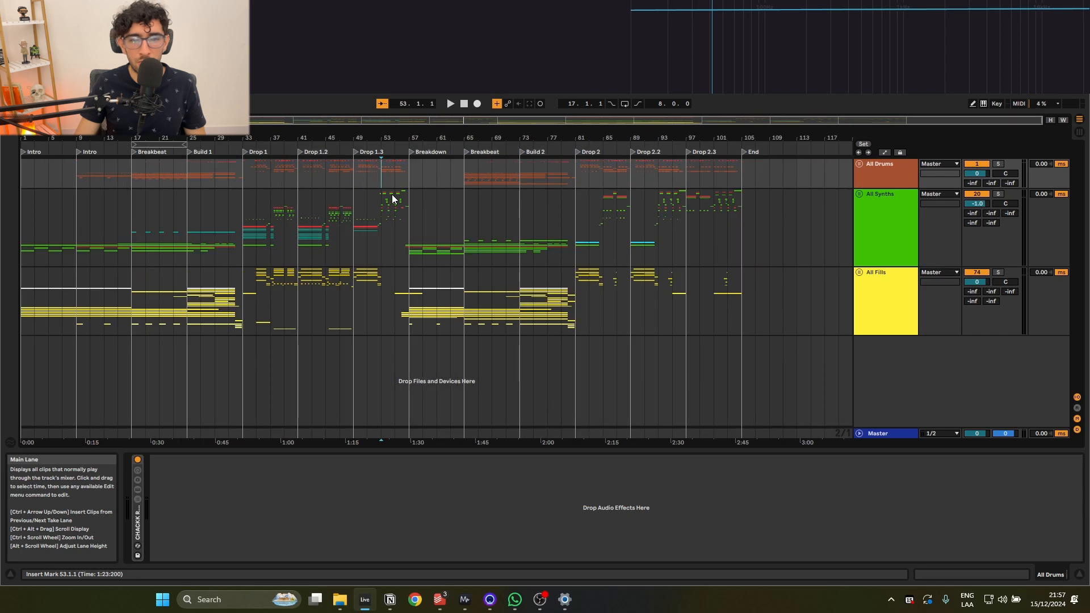
{"action": "left_click", "coordinate": [170, 203]}
{"action": "scroll", "coordinate": [173, 203], "scroll_direction": "up", "scroll_amount": 2}
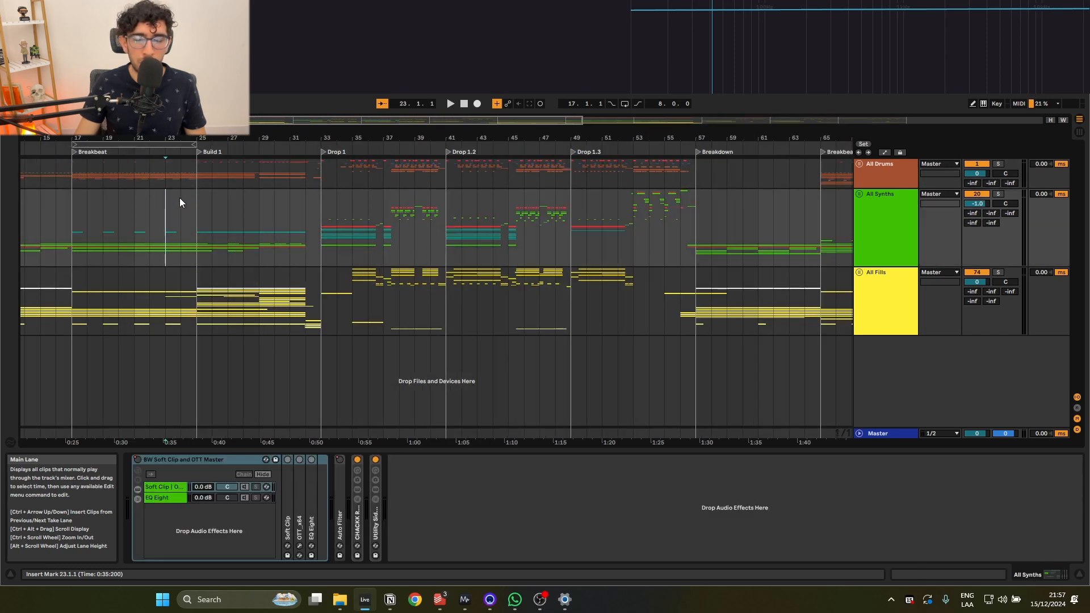
{"action": "left_click", "coordinate": [165, 180]}
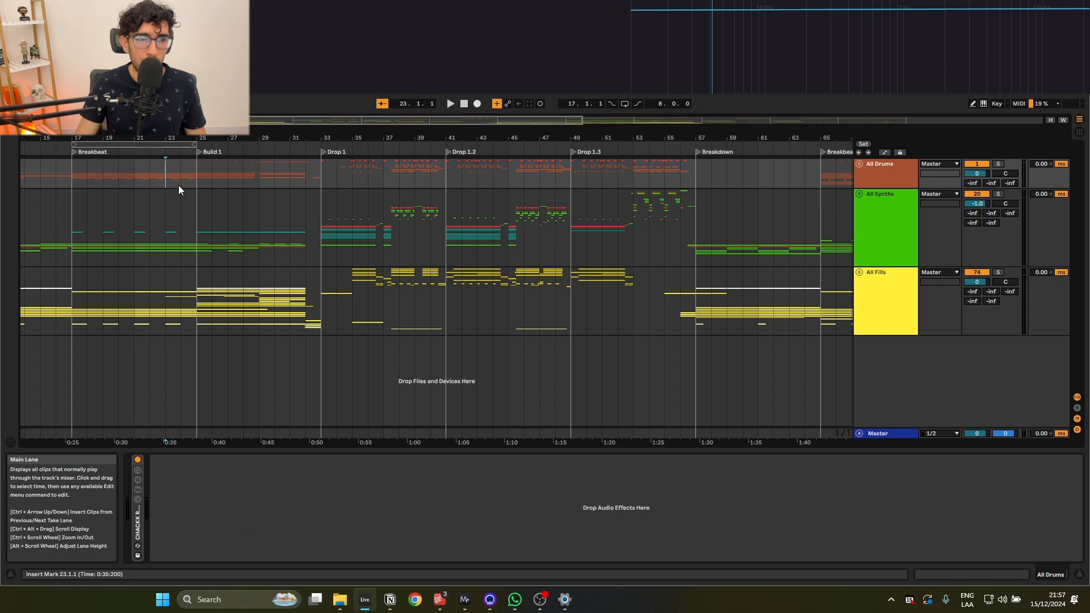
{"action": "left_click", "coordinate": [168, 287]}
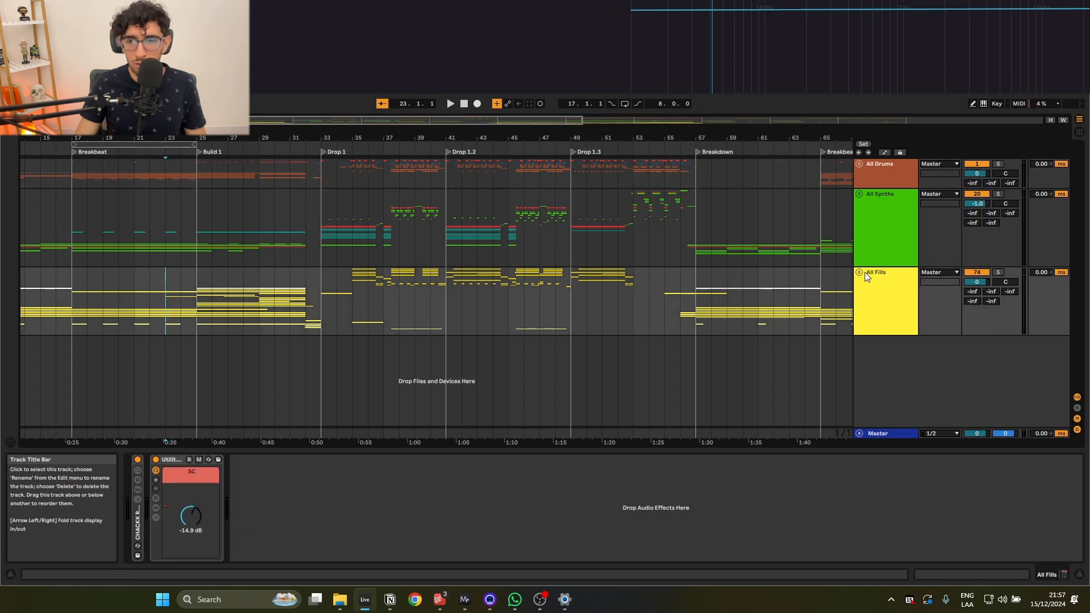
Unfold all the group tracks and look through their individual layers in the Breakbeat and Build 1 sections.
{"action": "left_click", "coordinate": [865, 273]}
{"action": "left_click", "coordinate": [859, 273], "text": "alt"}
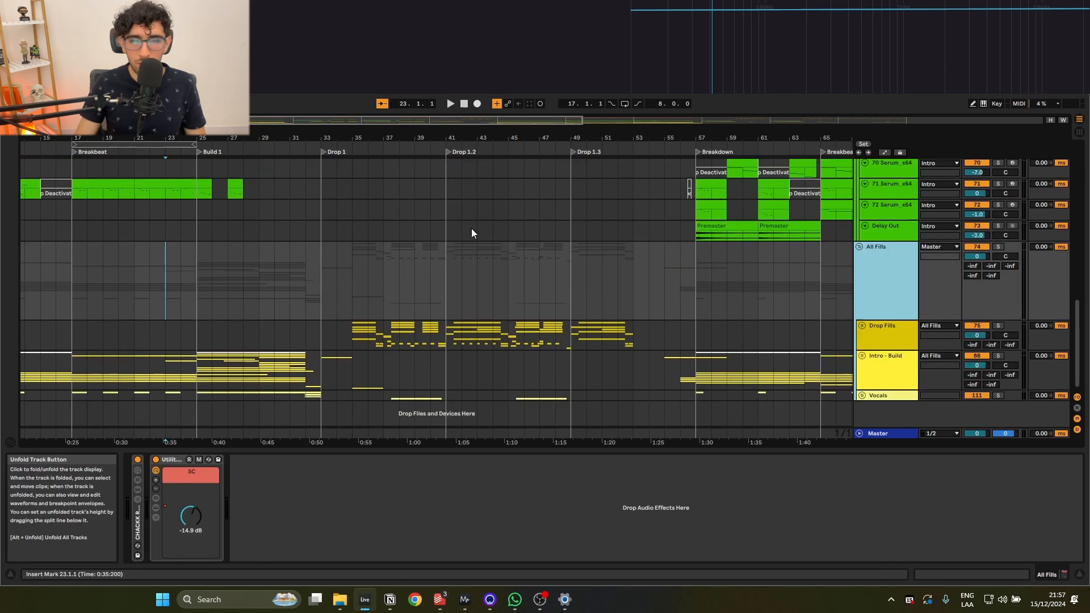
{"action": "left_click", "coordinate": [141, 278]}
{"action": "scroll", "coordinate": [174, 253], "scroll_direction": "up", "scroll_amount": 5}
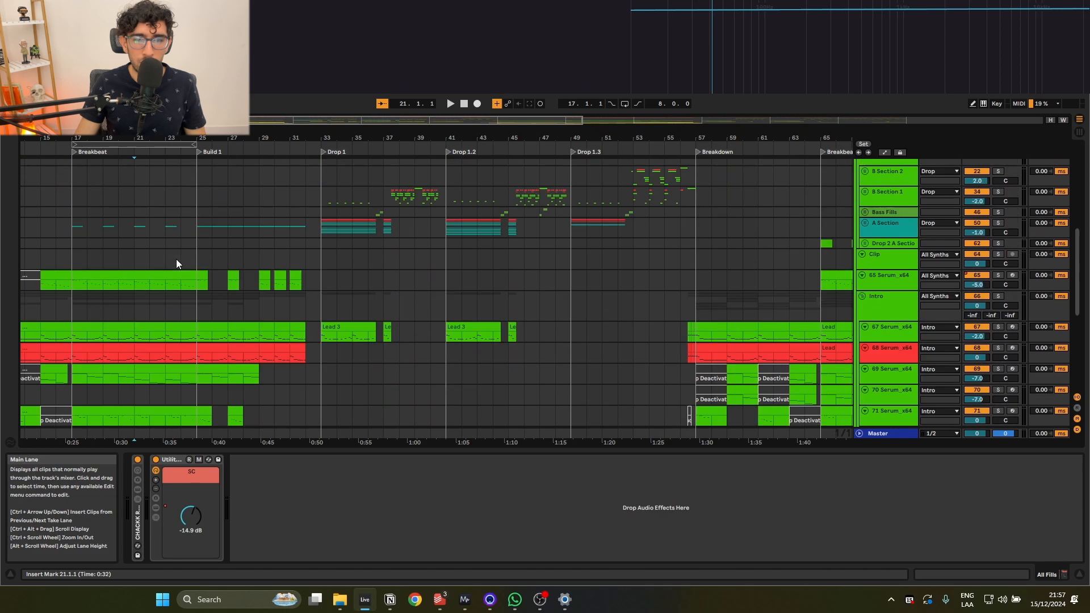
{"action": "scroll", "coordinate": [176, 260], "scroll_direction": "up", "scroll_amount": 2}
{"action": "scroll", "coordinate": [154, 252], "scroll_direction": "up", "scroll_amount": 3}
{"action": "scroll", "coordinate": [203, 256], "scroll_direction": "down", "scroll_amount": 6}
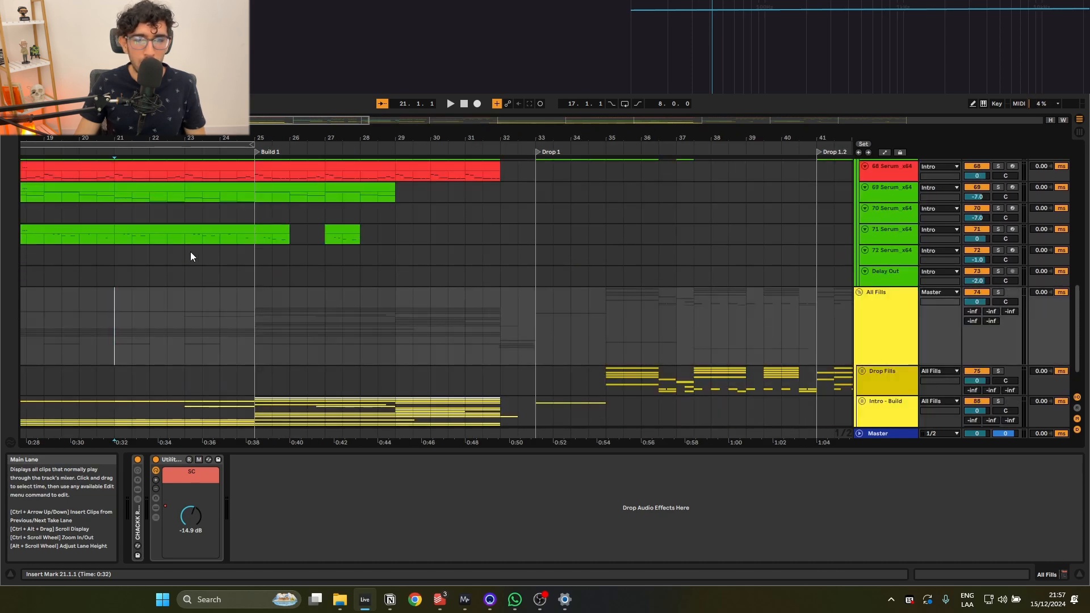
{"action": "scroll", "coordinate": [190, 251], "scroll_direction": "down", "scroll_amount": 5}
{"action": "scroll", "coordinate": [393, 275], "scroll_direction": "up", "scroll_amount": 15}
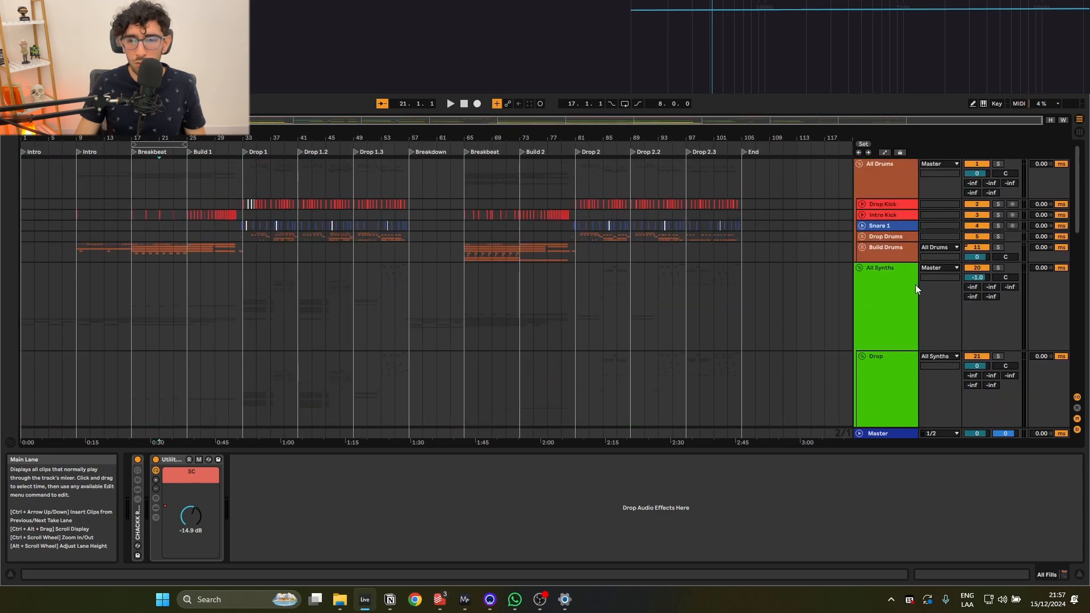
Fold all the group tracks and play the transition into the Breakdown from bar 55.
{"action": "left_click", "coordinate": [858, 268], "text": "alt"}
{"action": "scroll", "coordinate": [414, 238], "scroll_direction": "up", "scroll_amount": 5}
{"action": "left_click", "coordinate": [308, 227]}
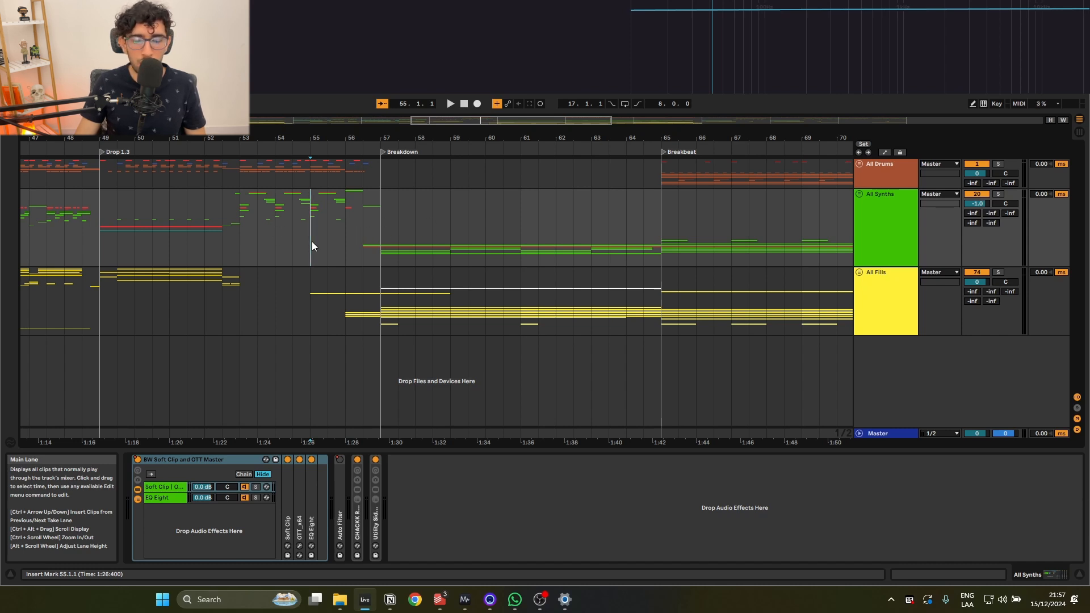
{"action": "key", "text": "space"}
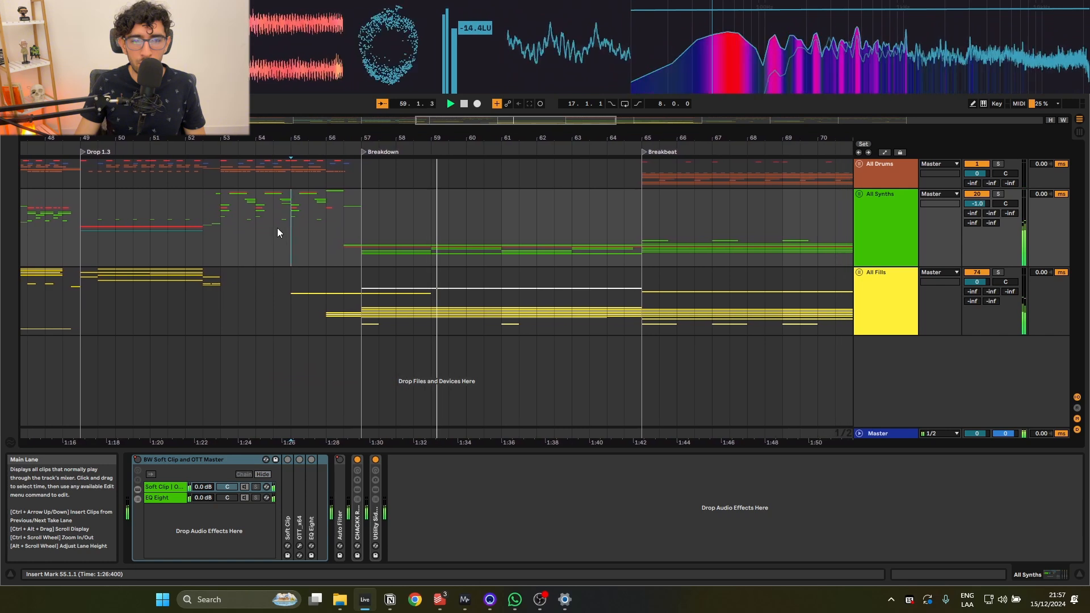
{"action": "key", "text": "space"}
Unfold the All Drums group and select its last two beats before the Breakdown, from 56.3 to 57.1.
{"action": "left_click", "coordinate": [271, 211]}
{"action": "scroll", "coordinate": [301, 207], "scroll_direction": "up", "scroll_amount": 5}
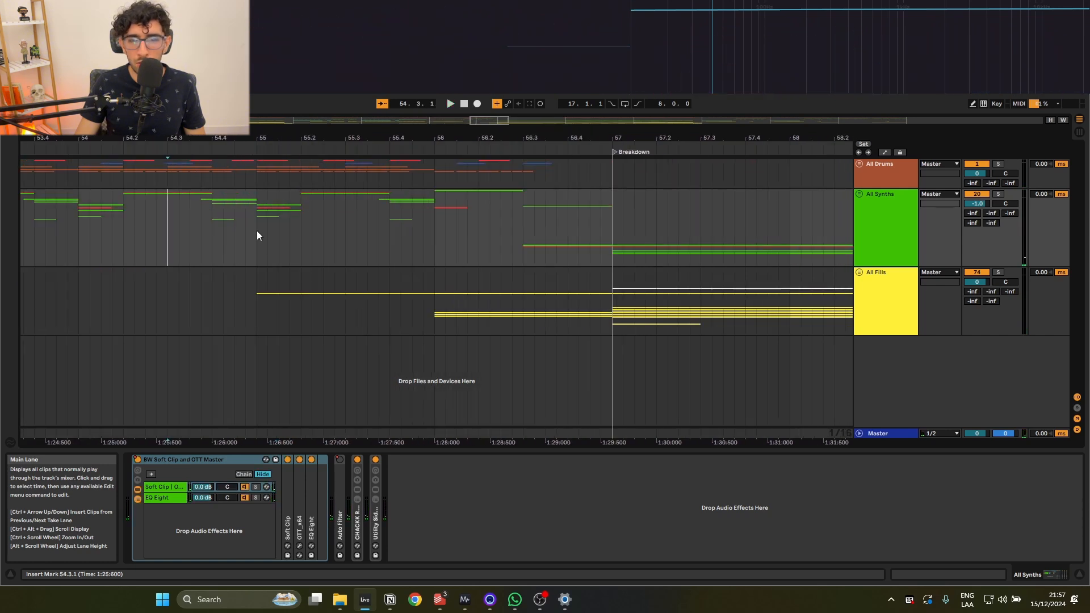
{"action": "left_click", "coordinate": [860, 163]}
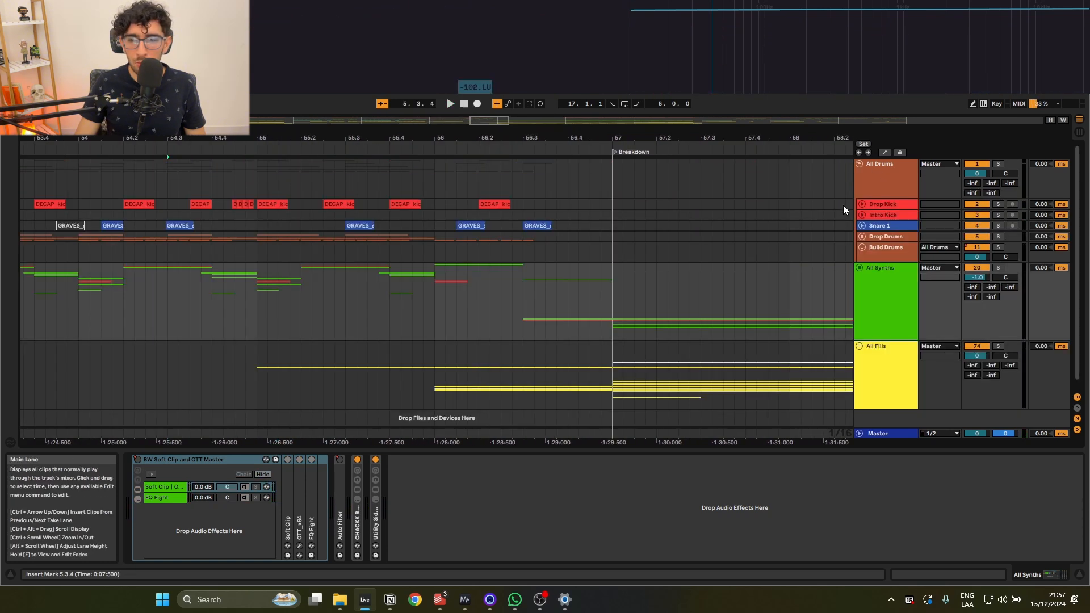
{"action": "left_click", "coordinate": [501, 179]}
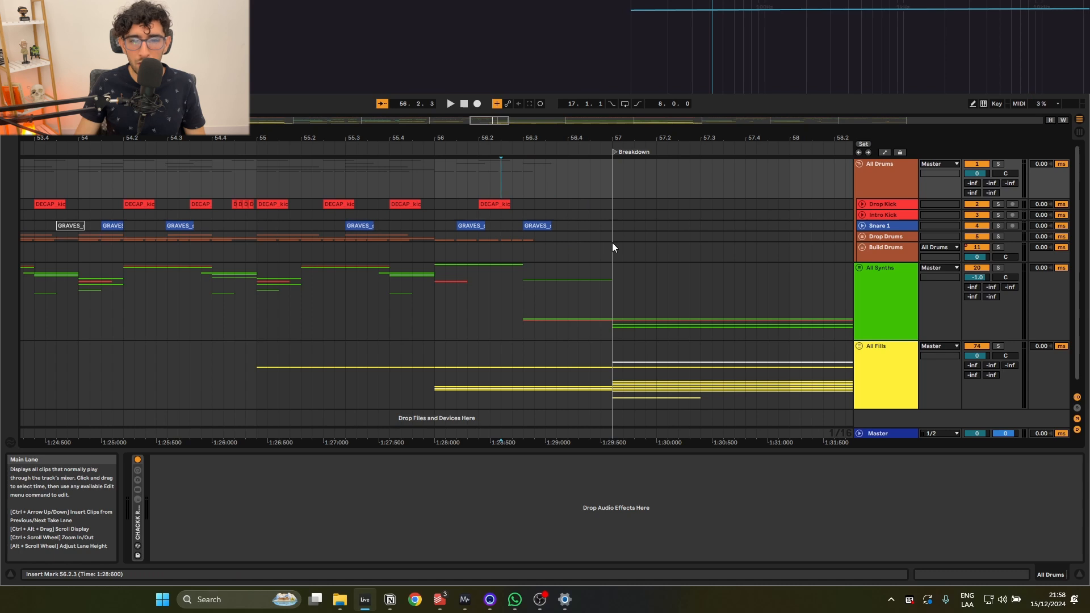
{"action": "left_click_drag", "start_coordinate": [612, 243], "coordinate": [525, 172]}
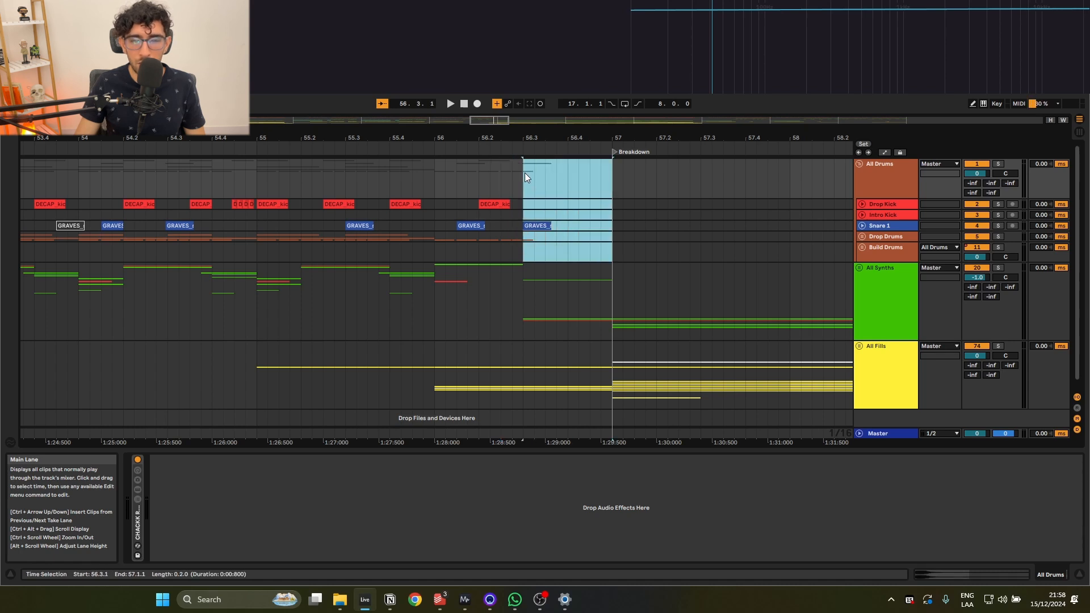
Unfold all the drum tracks and highlight the deactivated drum fill clips just before the Breakdown at bar 57.
{"action": "left_click", "coordinate": [859, 226]}
{"action": "left_click", "coordinate": [862, 227], "text": "alt"}
{"action": "left_click", "coordinate": [627, 237]}
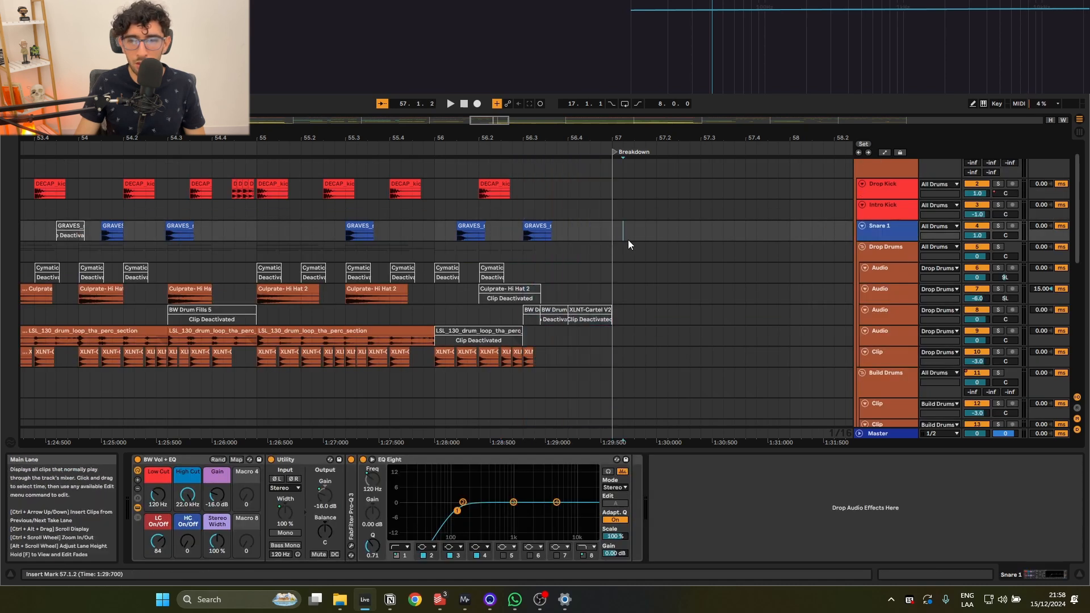
{"action": "scroll", "coordinate": [568, 251], "scroll_direction": "down", "scroll_amount": 1}
{"action": "scroll", "coordinate": [566, 280], "scroll_direction": "up", "scroll_amount": 1}
{"action": "left_click_drag", "start_coordinate": [632, 314], "coordinate": [514, 309]}
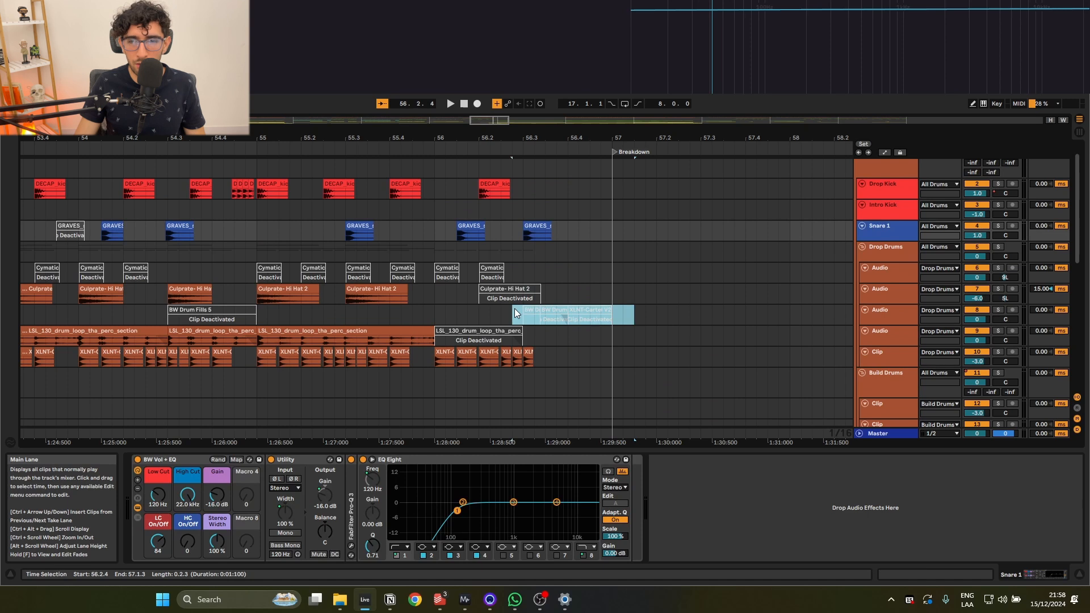
Play the drum ending from bar 56 up to the Breakdown.
{"action": "left_click", "coordinate": [542, 193]}
{"action": "scroll", "coordinate": [538, 208], "scroll_direction": "up", "scroll_amount": 1}
{"action": "left_click", "coordinate": [454, 176]}
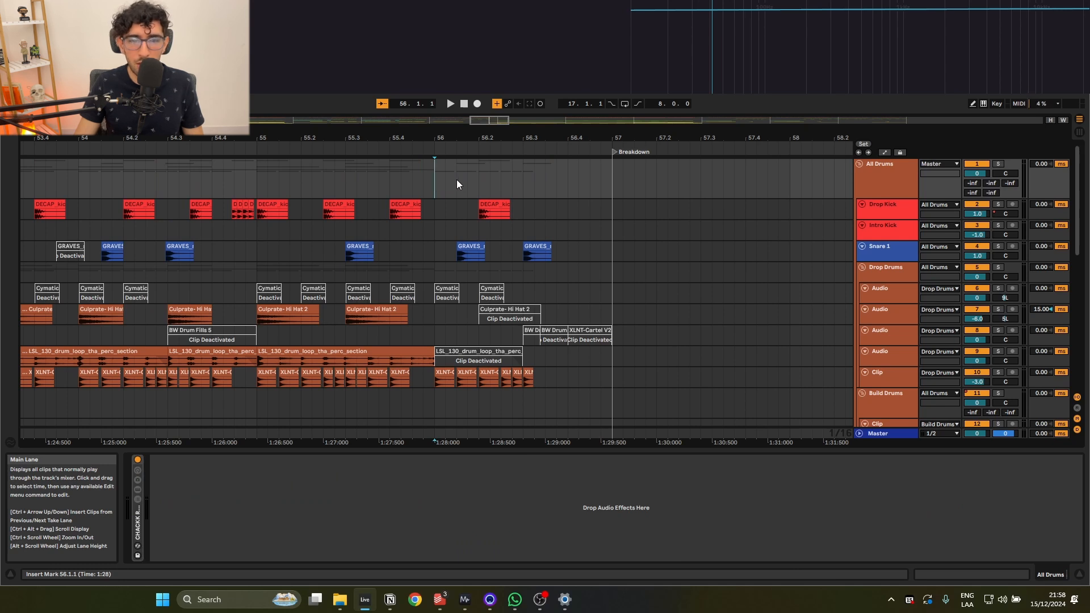
{"action": "key", "text": "space"}
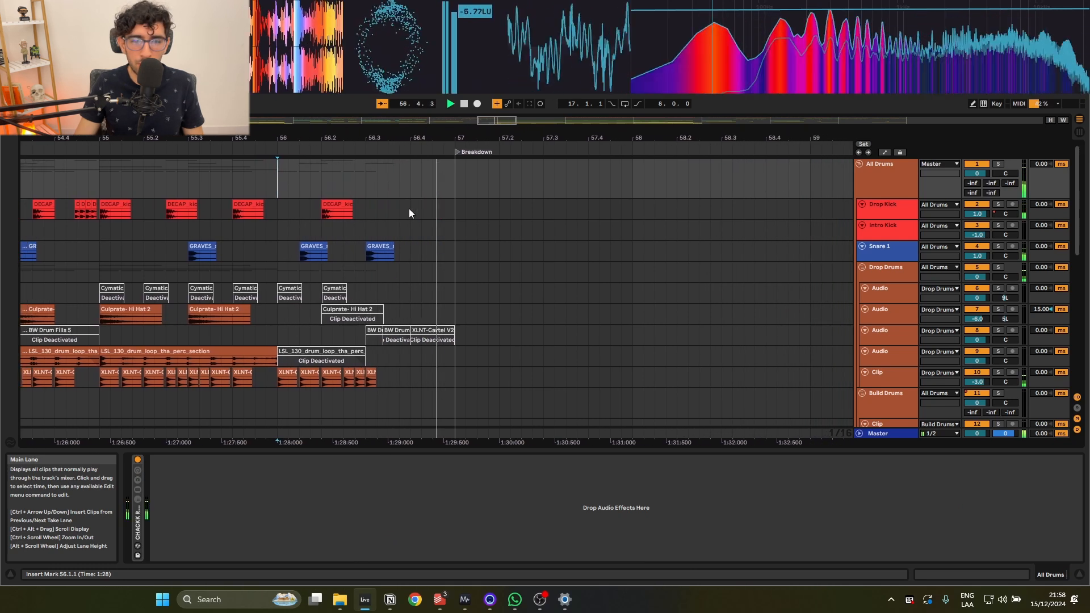
{"action": "key", "text": "space"}
Unfold the All Fills and Intro - Build groups to find the SWEEP UP clips around the start of the Breakdown.
{"action": "scroll", "coordinate": [368, 228], "scroll_direction": "down", "scroll_amount": 10}
{"action": "left_click", "coordinate": [274, 286]}
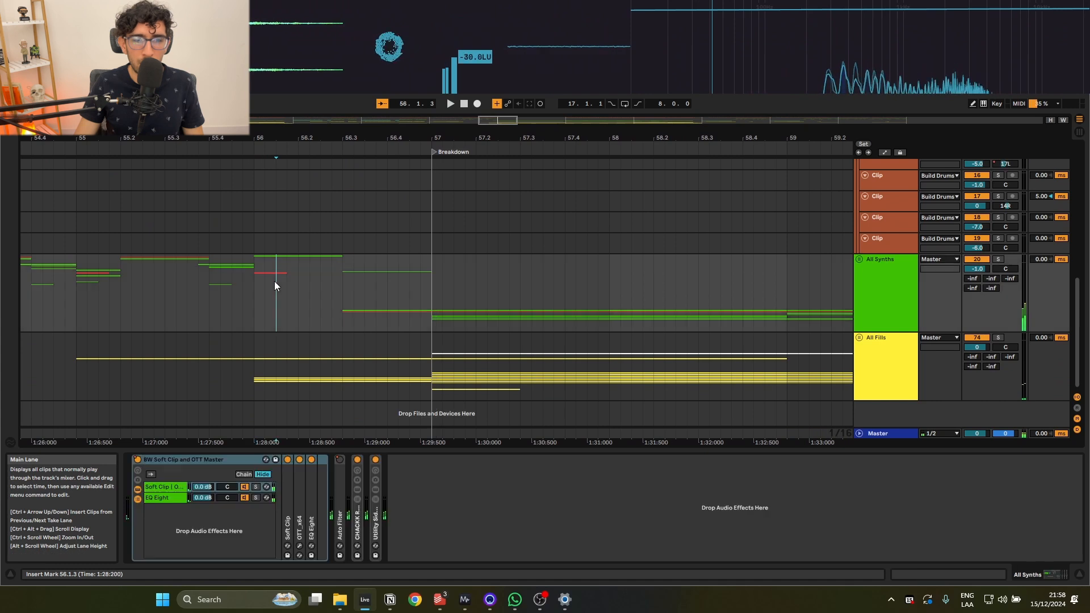
{"action": "left_click", "coordinate": [860, 339], "text": "alt"}
{"action": "scroll", "coordinate": [582, 317], "scroll_direction": "down", "scroll_amount": 2}
{"action": "scroll", "coordinate": [332, 352], "scroll_direction": "down", "scroll_amount": 3}
{"action": "scroll", "coordinate": [305, 360], "scroll_direction": "up", "scroll_amount": 2}
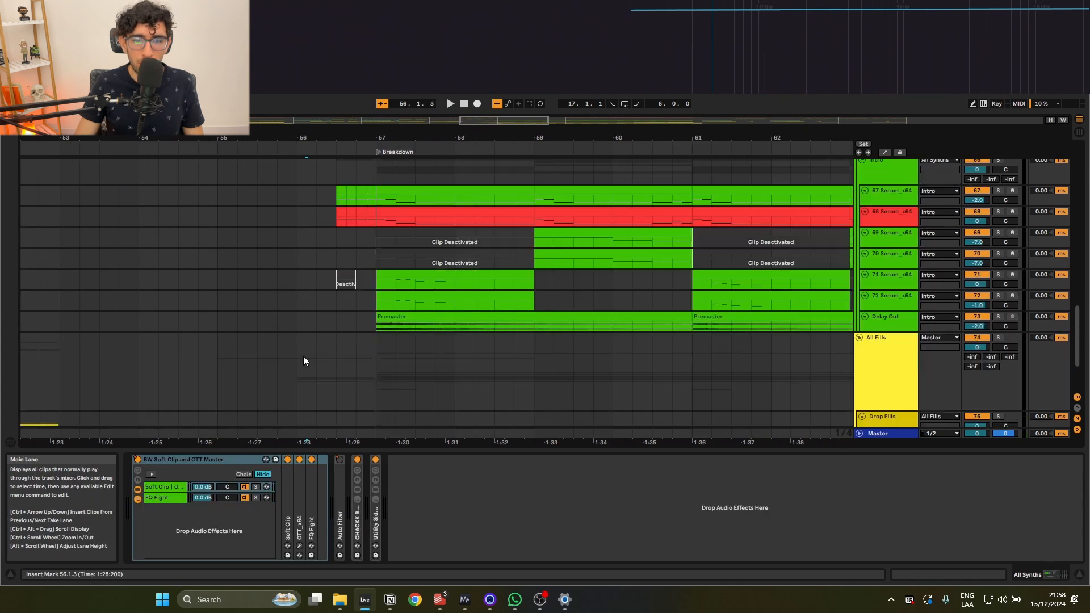
{"action": "scroll", "coordinate": [304, 358], "scroll_direction": "down", "scroll_amount": 2}
{"action": "left_click", "coordinate": [863, 357], "text": "alt"}
{"action": "scroll", "coordinate": [705, 323], "scroll_direction": "down", "scroll_amount": 8}
{"action": "scroll", "coordinate": [492, 287], "scroll_direction": "up", "scroll_amount": 5}
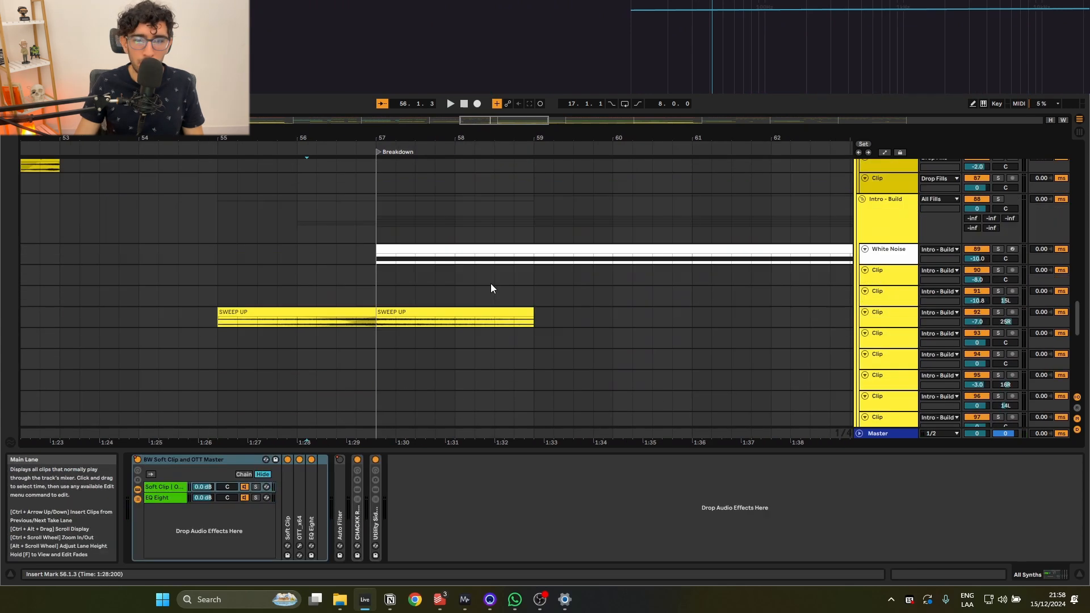
Solo the SWEEP UP track, play it from bar 55 into the Breakdown, and select the second SWEEP UP clip.
{"action": "left_click", "coordinate": [281, 312]}
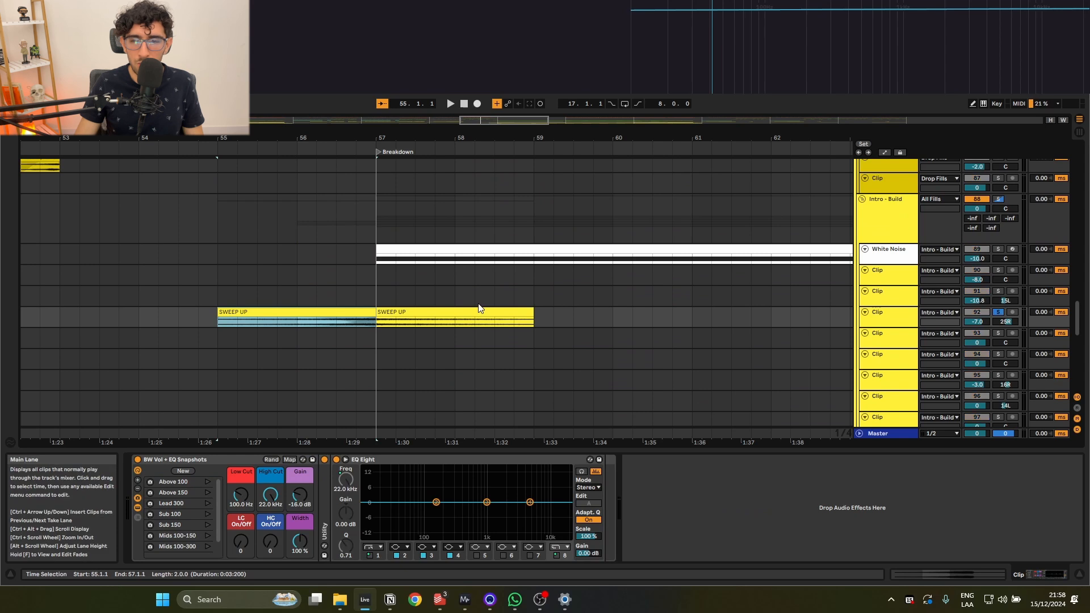
{"action": "key", "text": "space"}
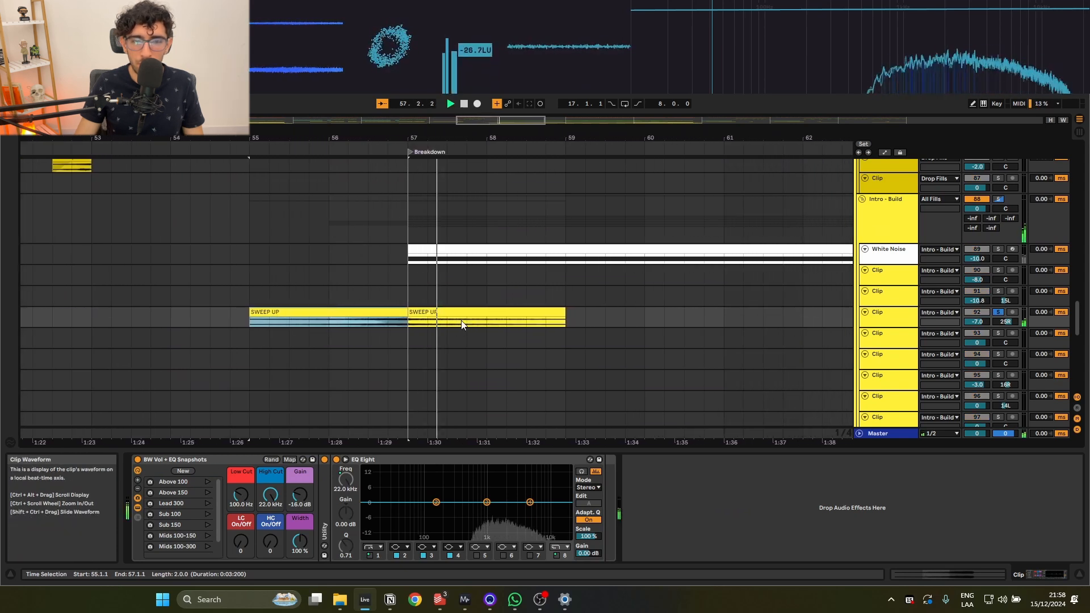
{"action": "left_click", "coordinate": [405, 312]}
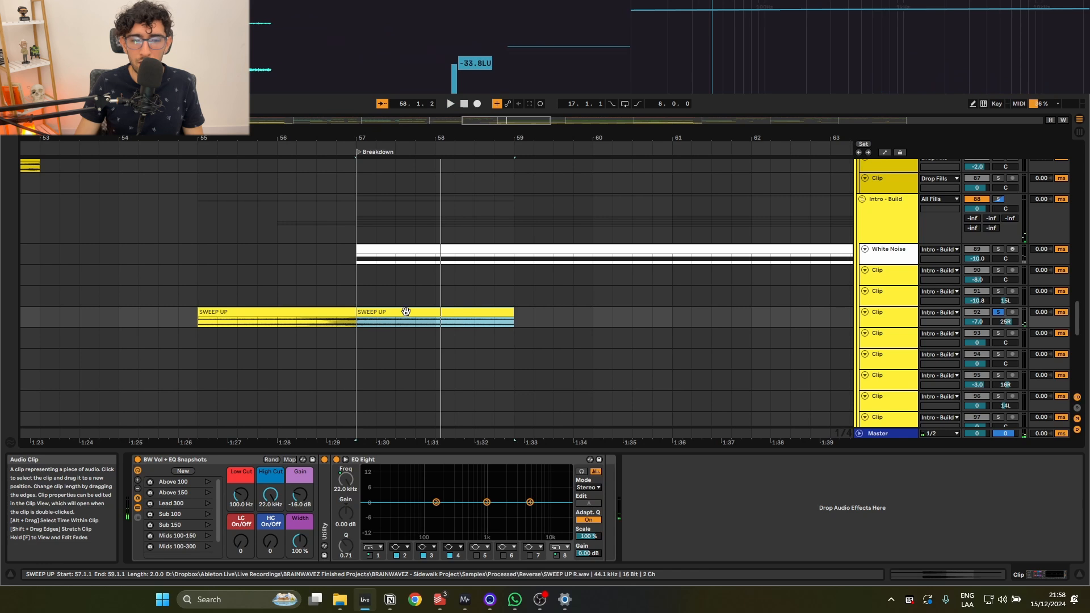
Solo the White Noise track, enlarge it and play its clip from the start of the Breakdown at bar 57.
{"action": "scroll", "coordinate": [367, 255], "scroll_direction": "up", "scroll_amount": 1}
{"action": "left_click", "coordinate": [380, 284]}
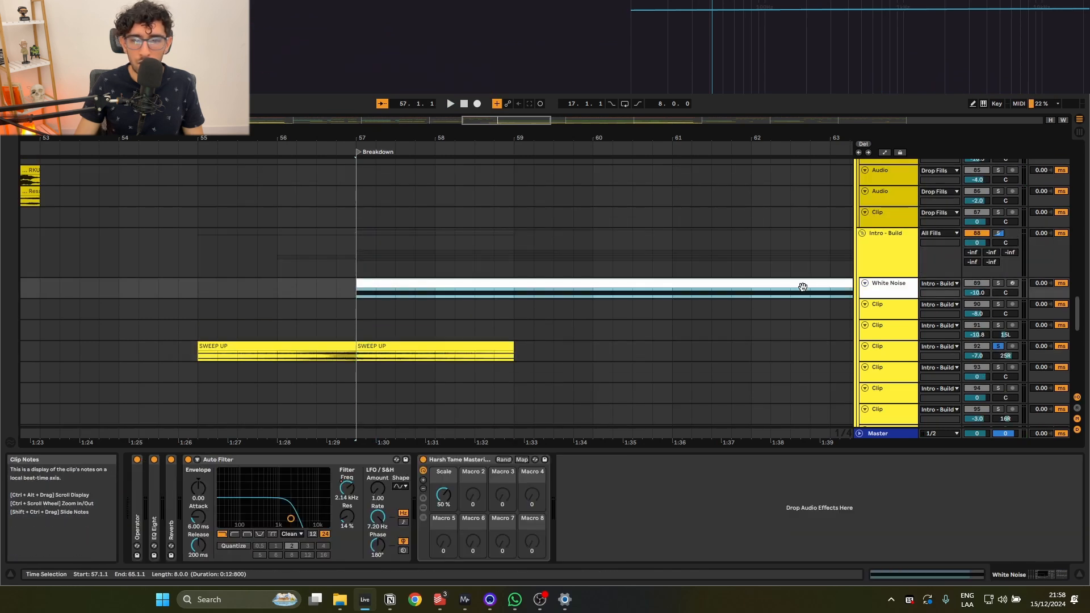
{"action": "key", "text": "s"}
{"action": "left_click_drag", "start_coordinate": [878, 299], "coordinate": [889, 345]}
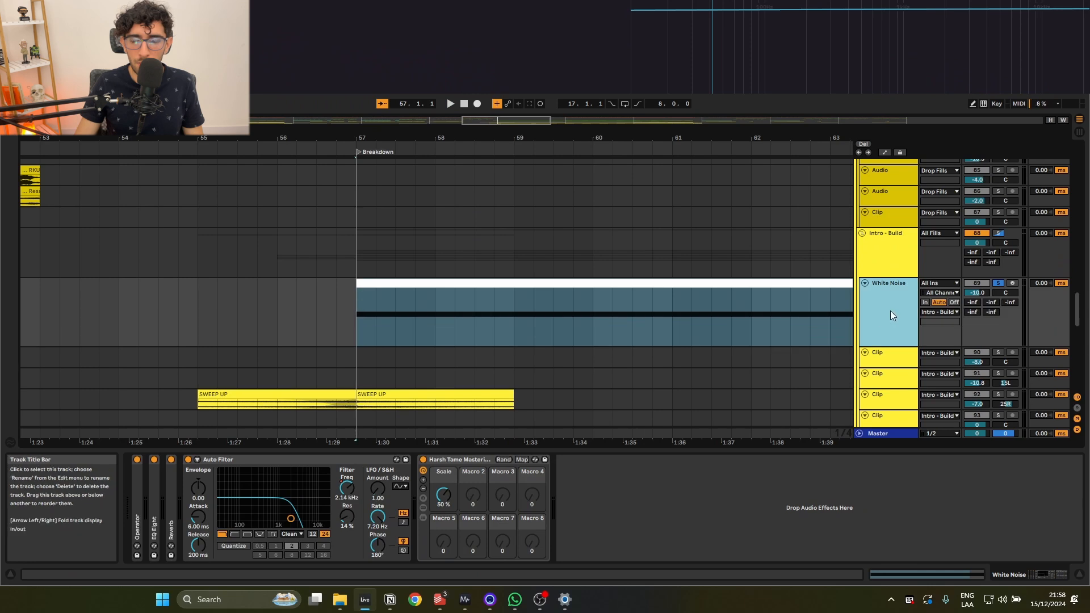
{"action": "key", "text": "space"}
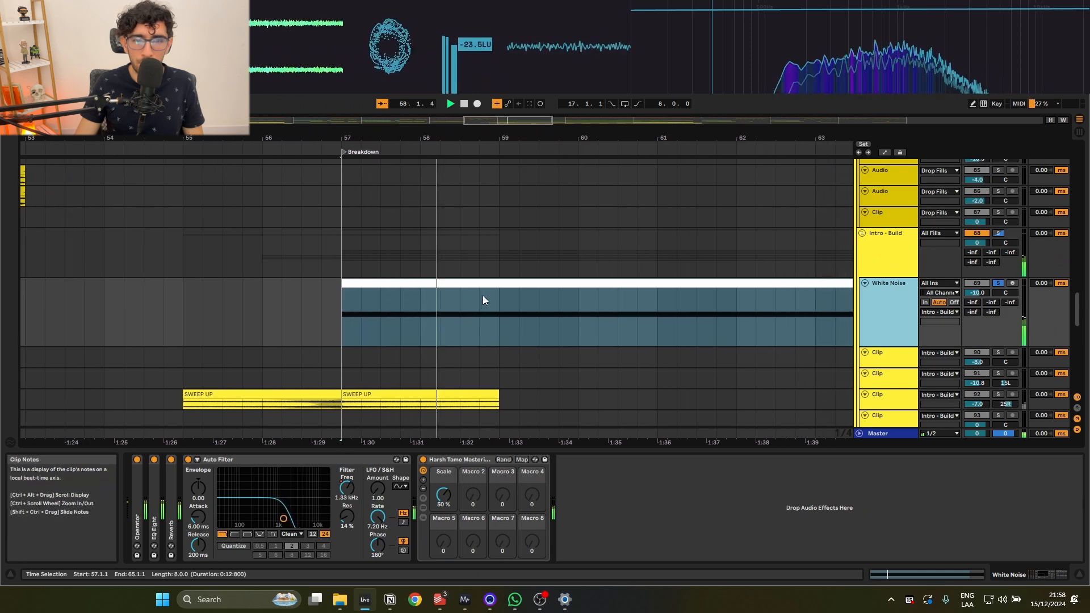
Enlarge the three Noise_Vynil, trainride and Synth_Atmo tracks and mark bar 56, where their fade-in clips start before the Breakdown.
{"action": "scroll", "coordinate": [397, 307], "scroll_direction": "down", "scroll_amount": 10}
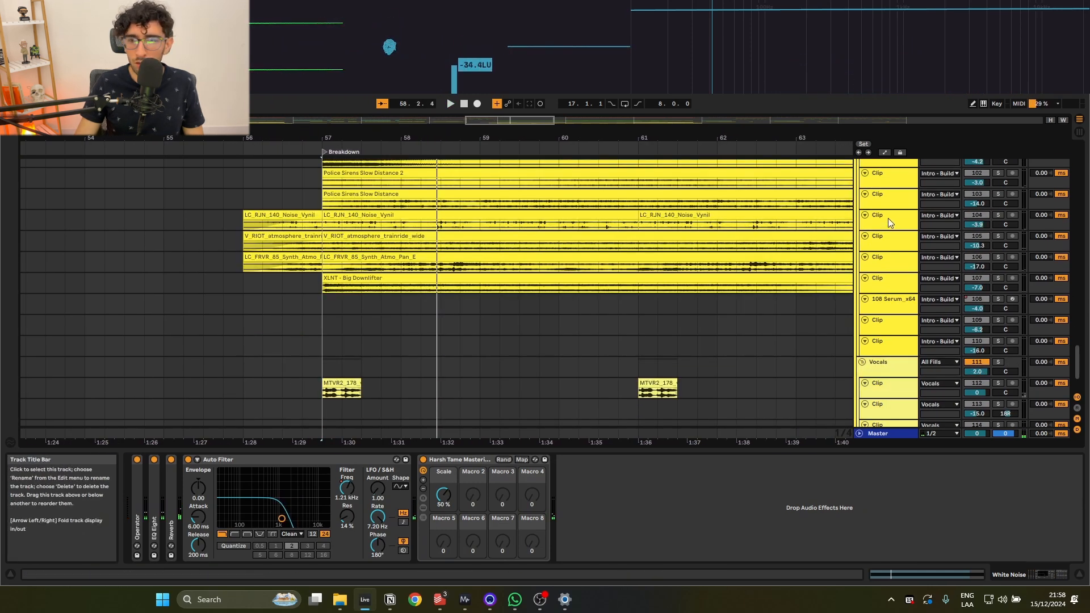
{"action": "left_click", "coordinate": [888, 218]}
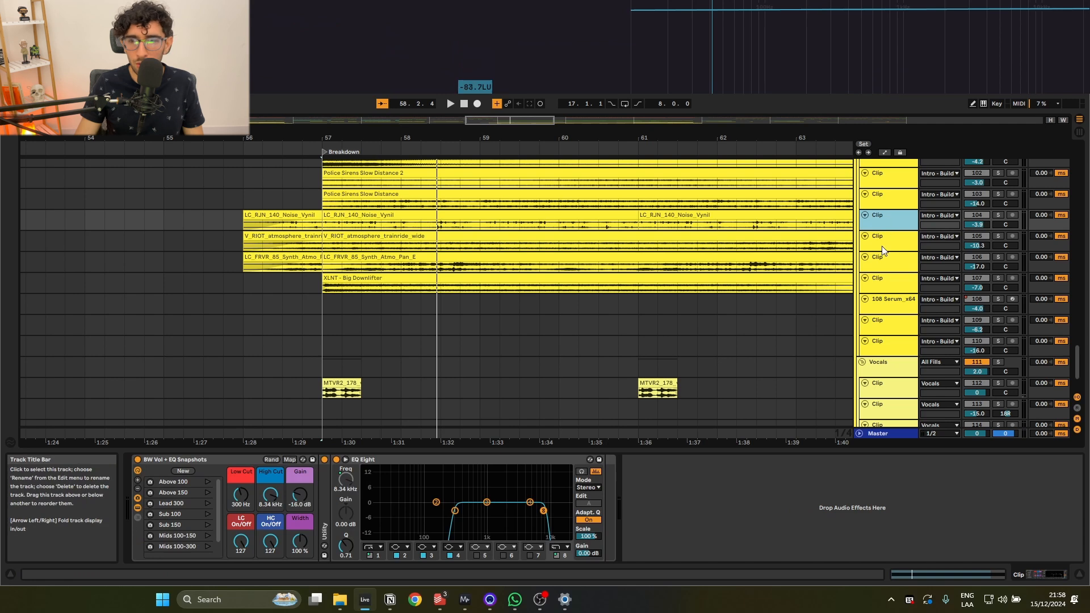
{"action": "left_click", "coordinate": [889, 271], "text": "shift"}
{"action": "key", "text": "Right"}
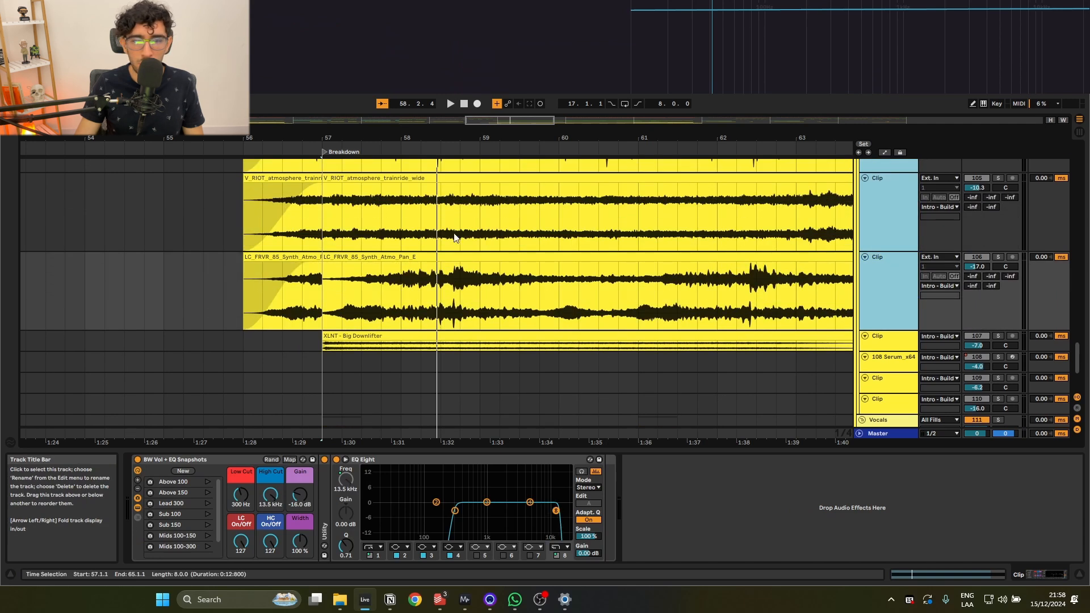
{"action": "scroll", "coordinate": [455, 237], "scroll_direction": "up", "scroll_amount": 2}
{"action": "left_click", "coordinate": [246, 221]}
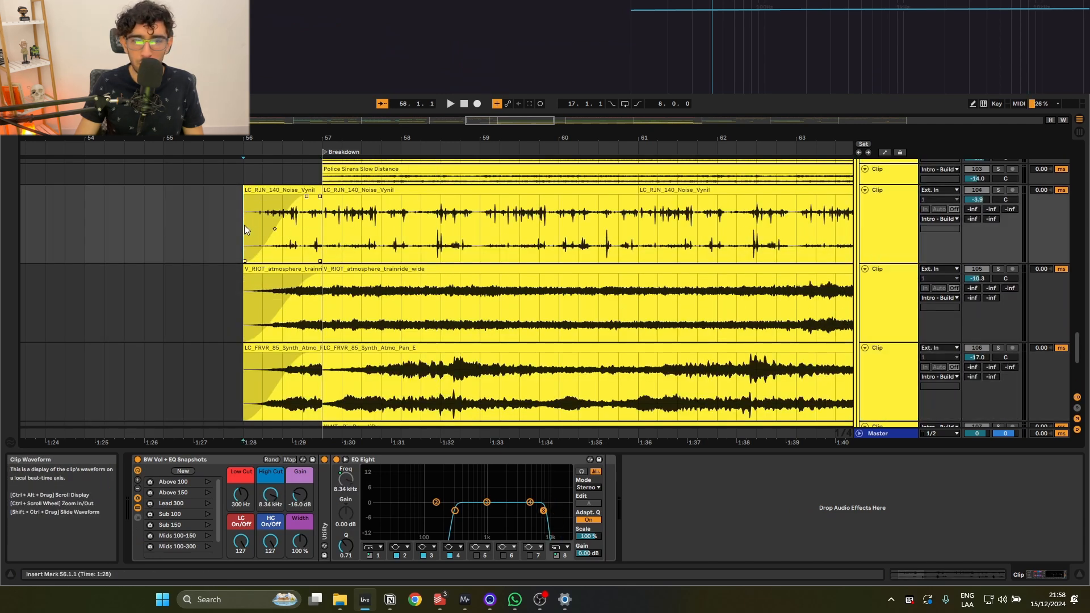
{"action": "scroll", "coordinate": [244, 225], "scroll_direction": "up", "scroll_amount": 5}
{"action": "left_click", "coordinate": [234, 254]}
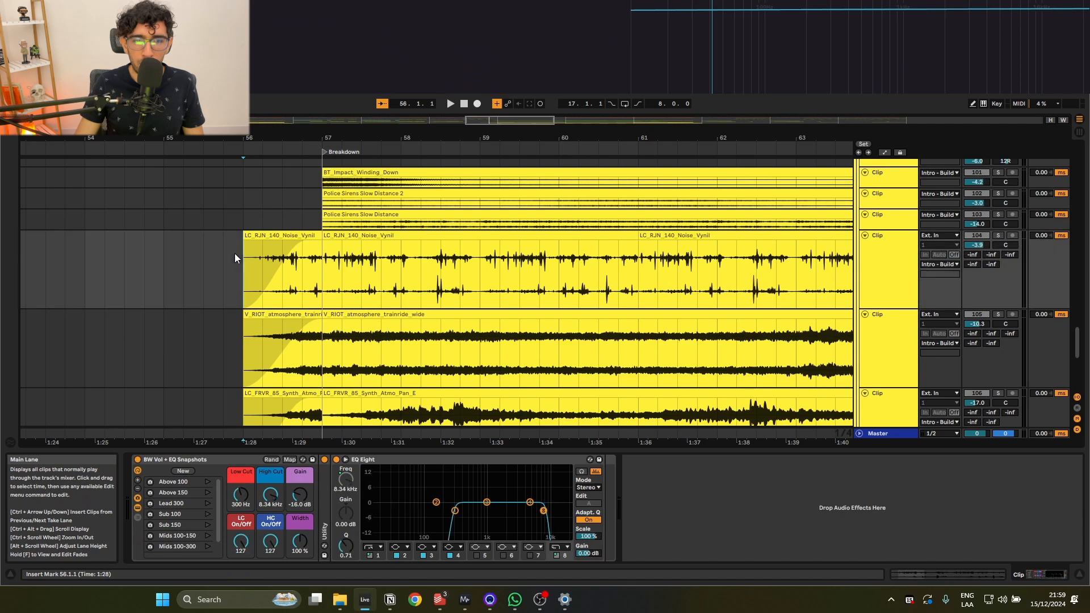
Find the Intro synth group, solo it and play it from 56.3 into the Breakdown.
{"action": "scroll", "coordinate": [902, 240], "scroll_direction": "up", "scroll_amount": 7}
{"action": "scroll", "coordinate": [886, 246], "scroll_direction": "up", "scroll_amount": 8}
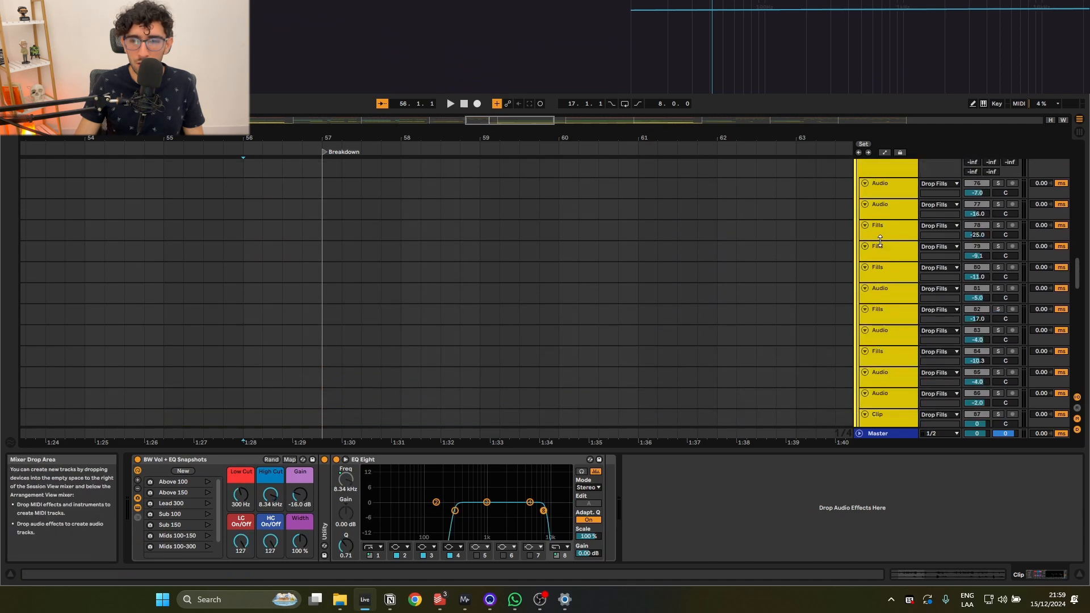
{"action": "left_click", "coordinate": [887, 227]}
{"action": "scroll", "coordinate": [668, 287], "scroll_direction": "down", "scroll_amount": 8}
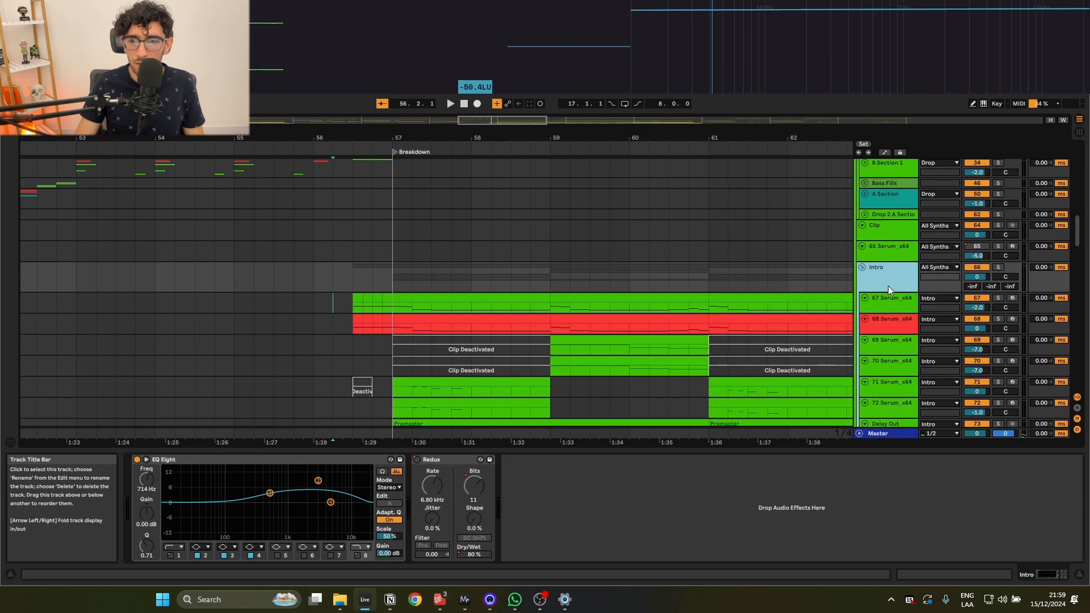
{"action": "scroll", "coordinate": [361, 241], "scroll_direction": "down", "scroll_amount": 3}
{"action": "scroll", "coordinate": [360, 236], "scroll_direction": "up", "scroll_amount": 3}
{"action": "scroll", "coordinate": [360, 236], "scroll_direction": "up", "scroll_amount": 2}
{"action": "left_click", "coordinate": [339, 190]}
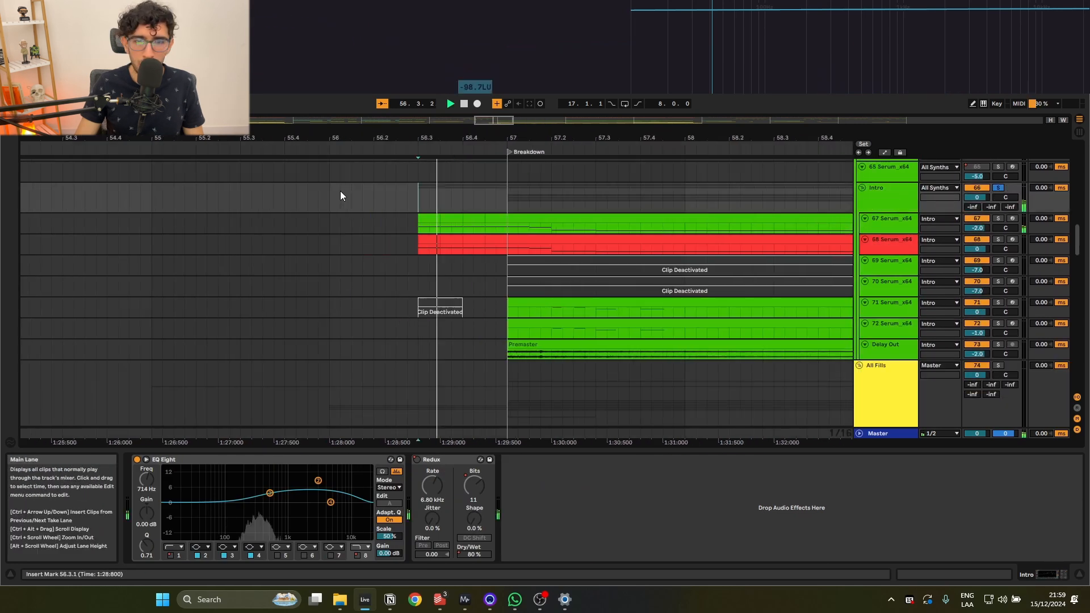
{"action": "key", "text": "space"}
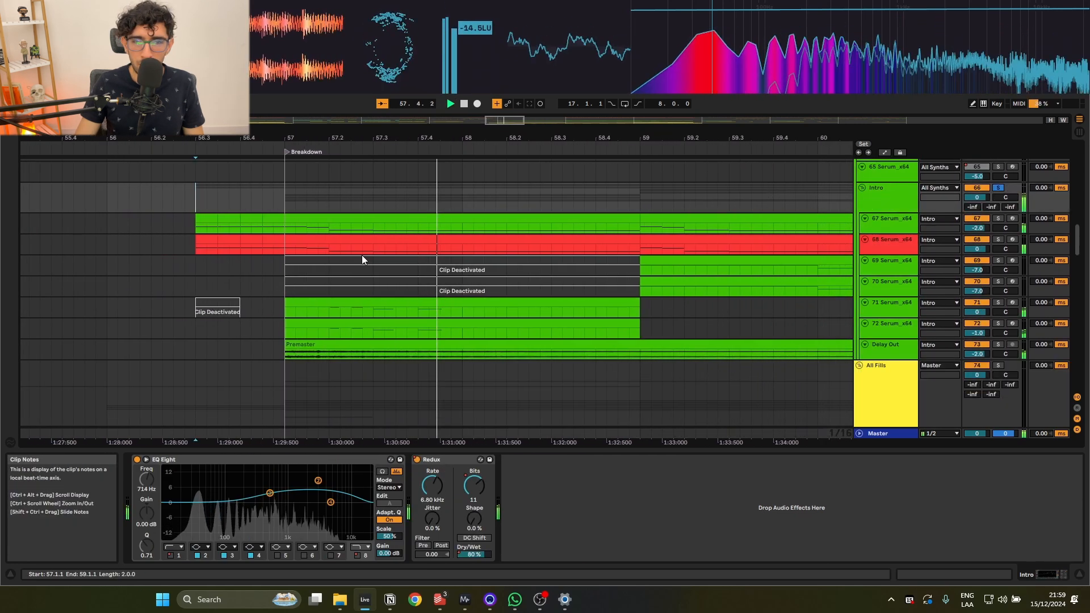
{"action": "key", "text": "space"}
Highlight the early start of the Intro synth clips between 56.3 and the Breakdown.
{"action": "left_click", "coordinate": [202, 218]}
{"action": "scroll", "coordinate": [222, 230], "scroll_direction": "up", "scroll_amount": 4}
{"action": "scroll", "coordinate": [244, 232], "scroll_direction": "down", "scroll_amount": 4}
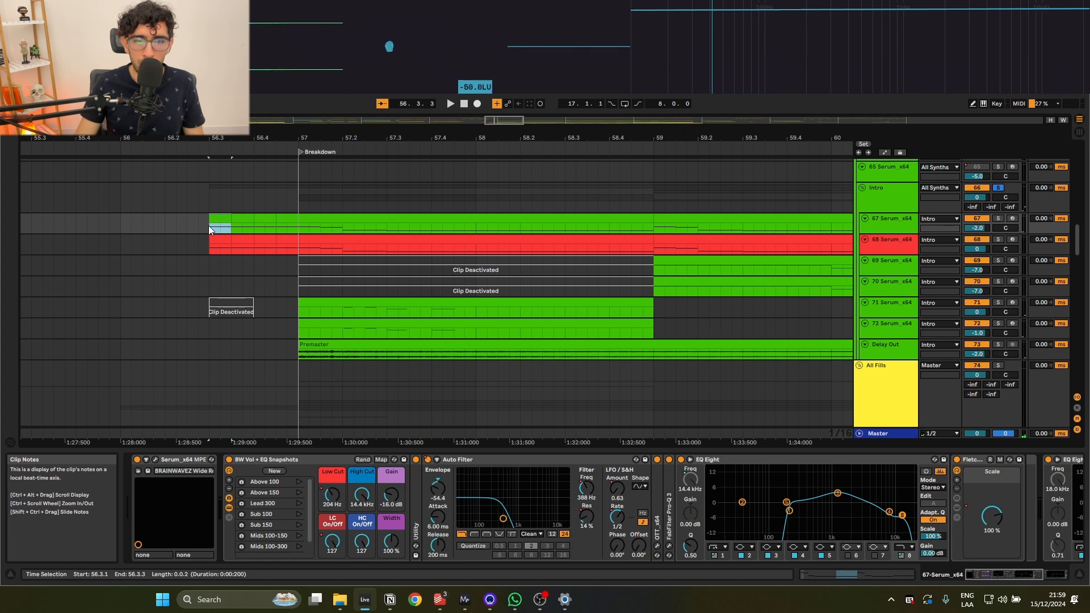
{"action": "left_click_drag", "start_coordinate": [209, 226], "coordinate": [296, 239]}
{"action": "left_click", "coordinate": [210, 195]}
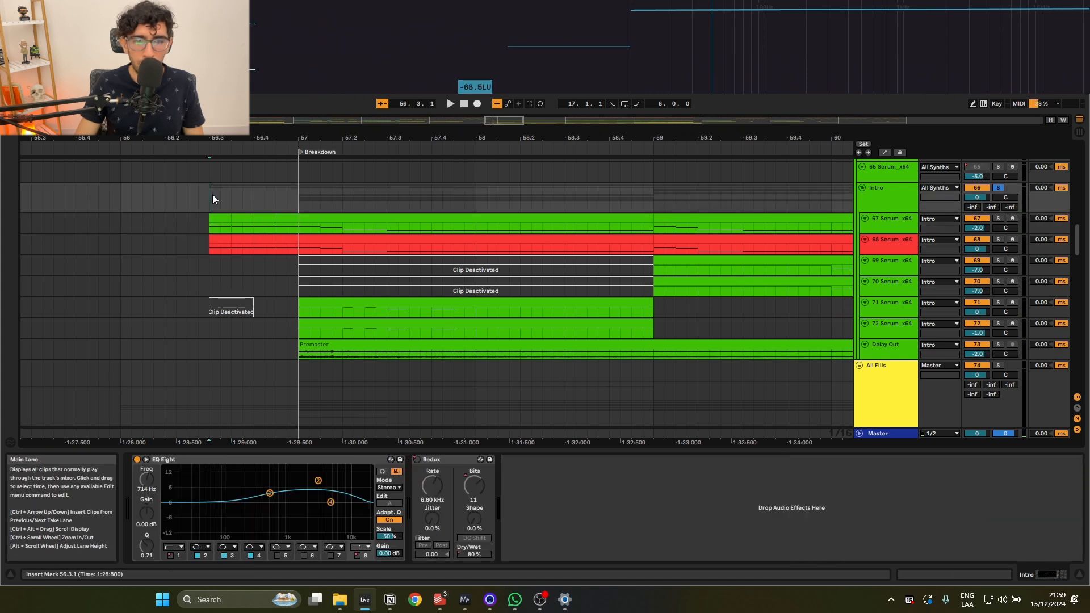
{"action": "left_click", "coordinate": [229, 191]}
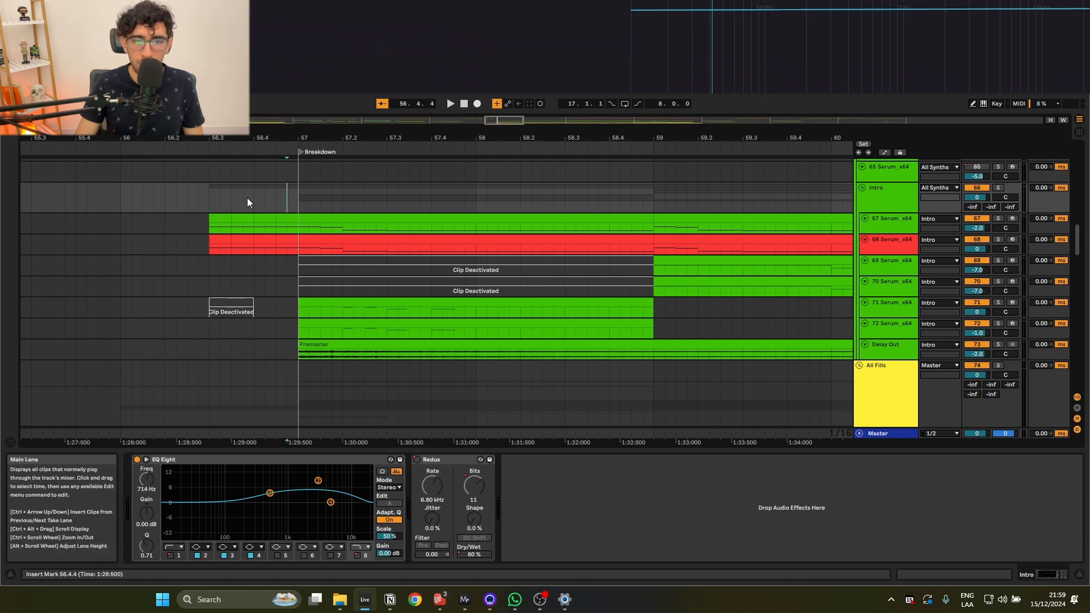
{"action": "left_click", "coordinate": [211, 204]}
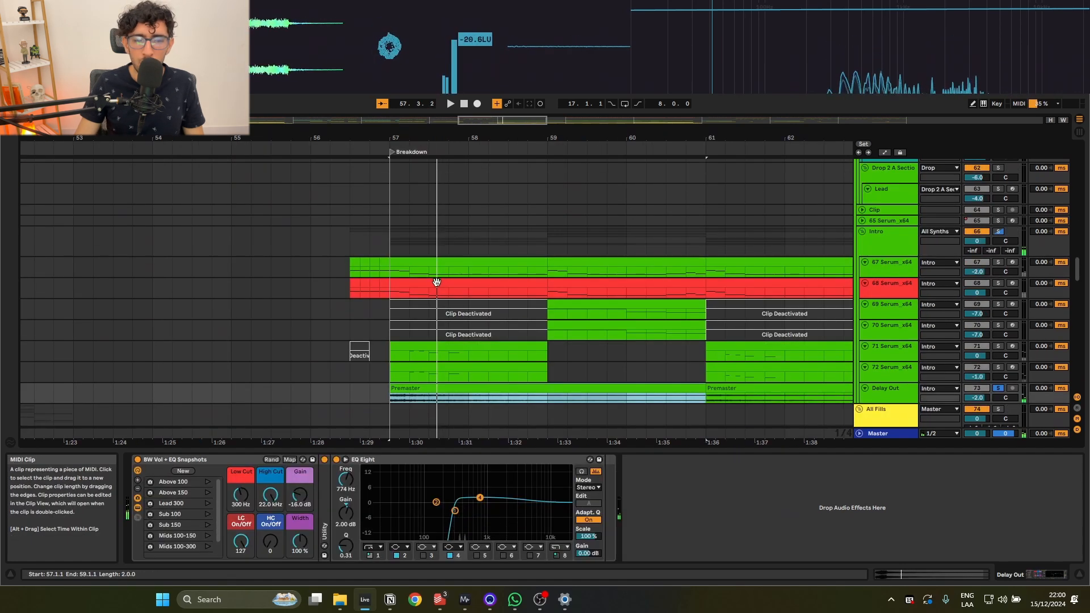
Find the BW Basses 111 clip in the B Section 1 group just before the Breakdown, solo its track and play it.
{"action": "scroll", "coordinate": [384, 311], "scroll_direction": "down", "scroll_amount": 3}
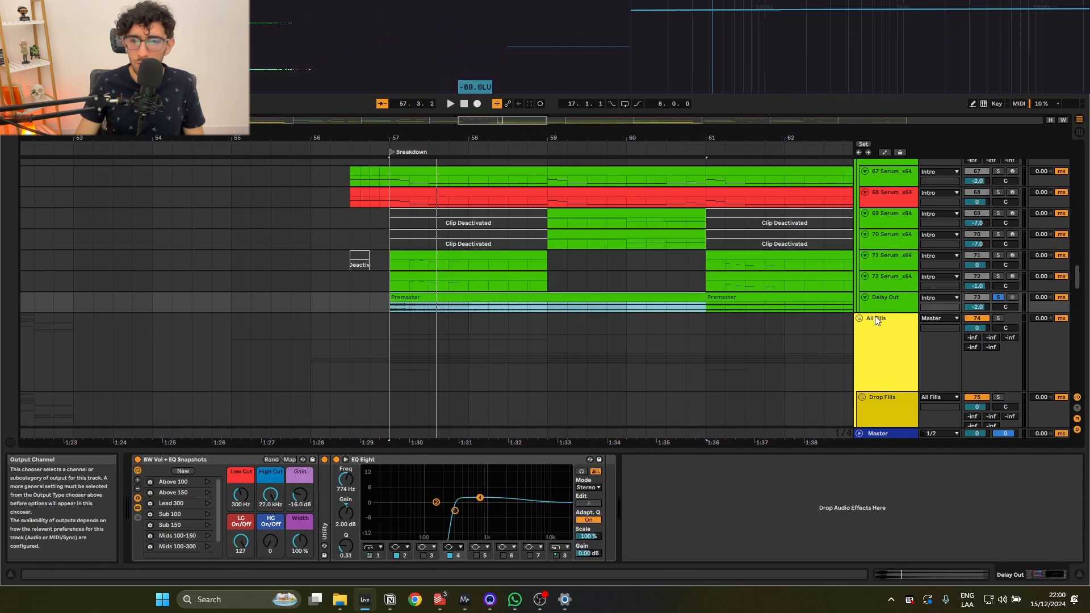
{"action": "scroll", "coordinate": [597, 256], "scroll_direction": "up", "scroll_amount": 5}
{"action": "scroll", "coordinate": [472, 233], "scroll_direction": "up", "scroll_amount": 12}
{"action": "scroll", "coordinate": [380, 248], "scroll_direction": "down", "scroll_amount": 3}
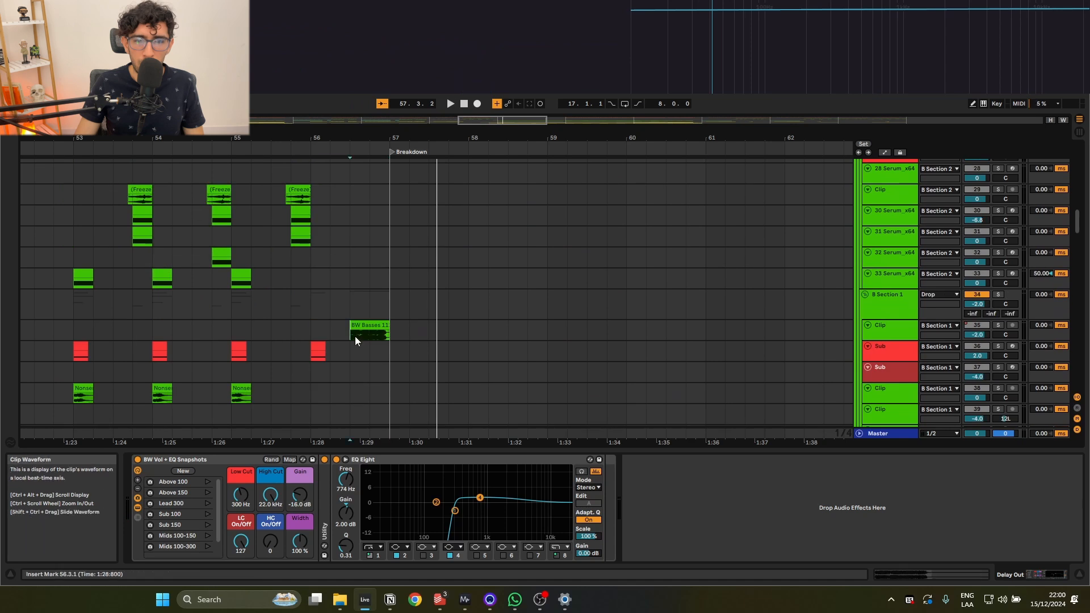
{"action": "left_click", "coordinate": [380, 328]}
{"action": "key", "text": "s"}
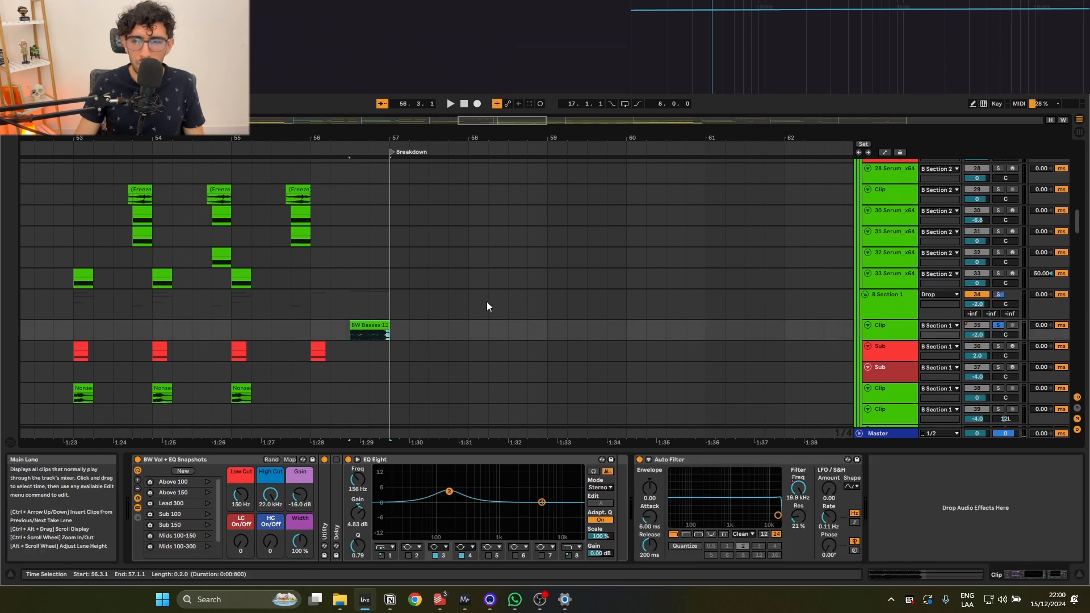
{"action": "key", "text": "space"}
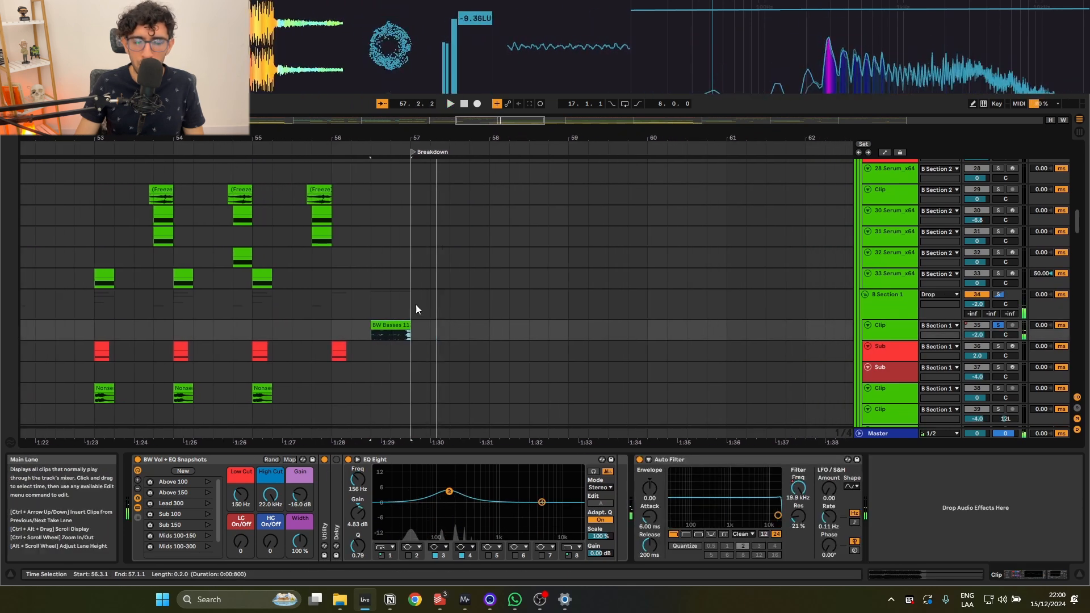
Enlarge the Delay Out track in the Intro group, solo it and play its Premaster clip from bar 57.
{"action": "scroll", "coordinate": [416, 305], "scroll_direction": "down", "scroll_amount": 6}
{"action": "scroll", "coordinate": [383, 231], "scroll_direction": "up", "scroll_amount": 3}
{"action": "scroll", "coordinate": [382, 232], "scroll_direction": "down", "scroll_amount": 10}
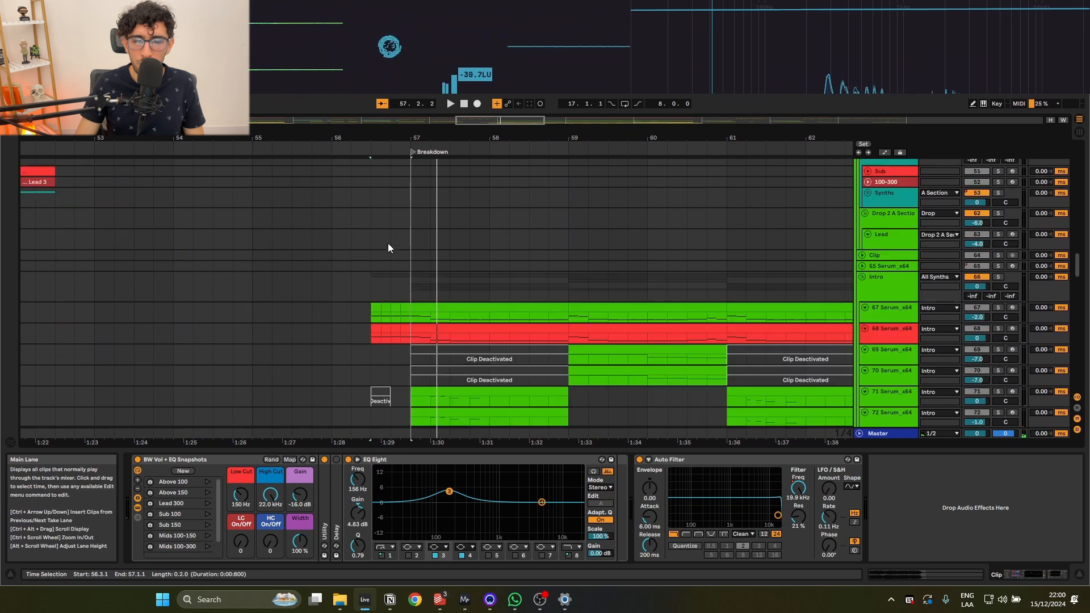
{"action": "left_click", "coordinate": [495, 297]}
{"action": "key", "text": "space"}
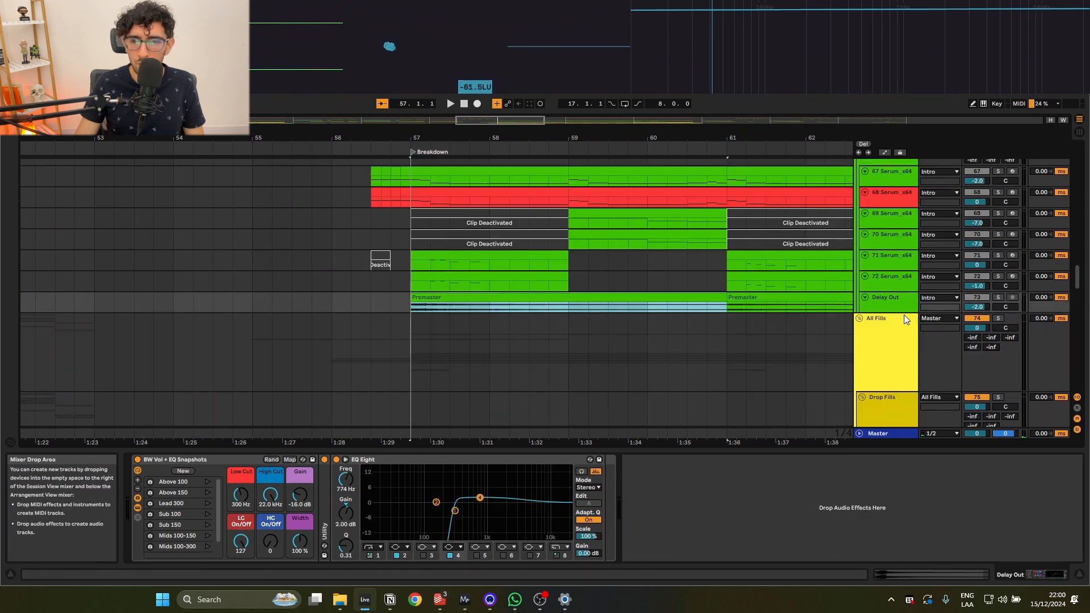
{"action": "left_click_drag", "start_coordinate": [899, 311], "coordinate": [896, 370]}
{"action": "left_click", "coordinate": [529, 306]}
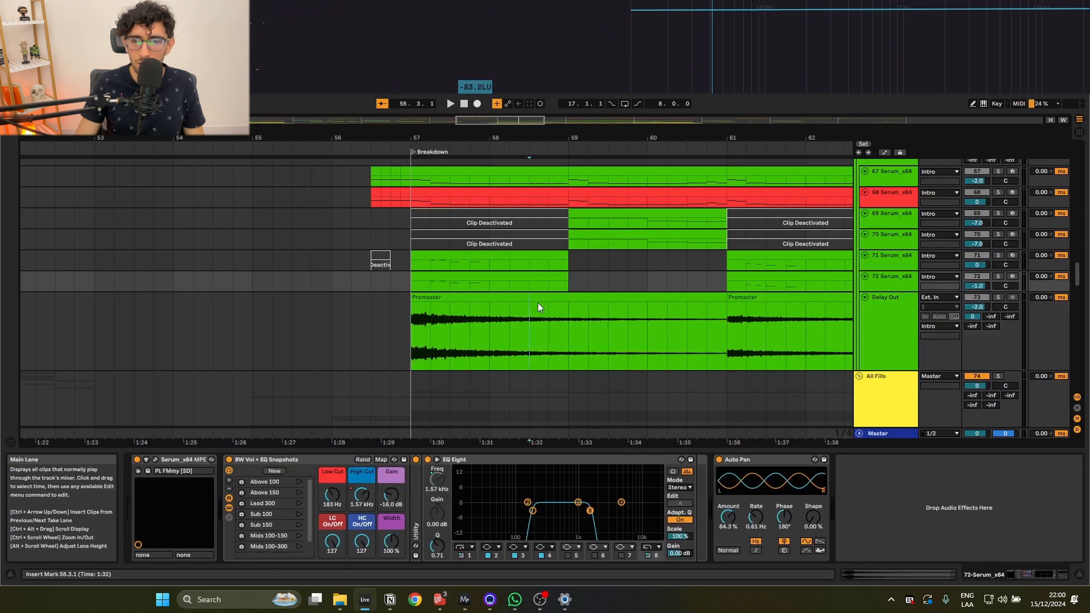
{"action": "left_click", "coordinate": [470, 294]}
{"action": "key", "text": "s"}
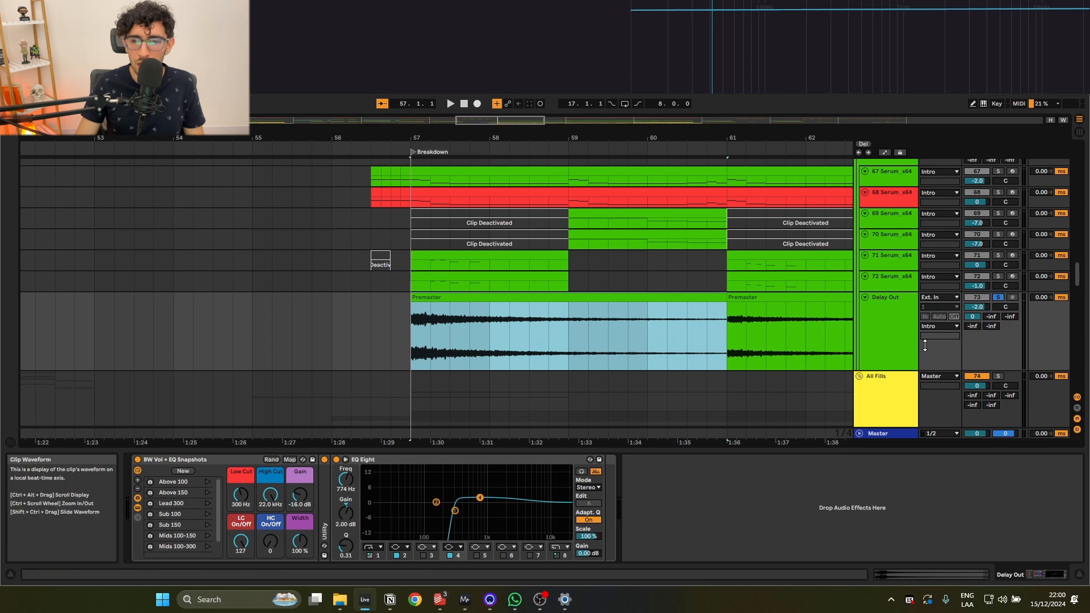
{"action": "key", "text": "space"}
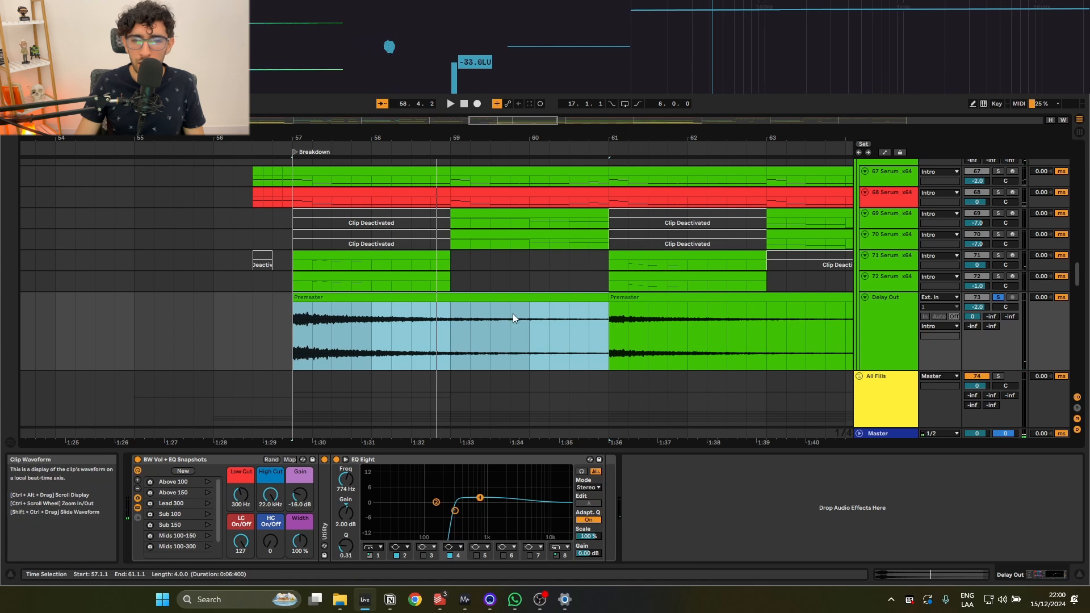
Turn on the Delay device on the BW Basses 111 track and play the clip into the Breakdown.
{"action": "scroll", "coordinate": [560, 323], "scroll_direction": "up", "scroll_amount": 4}
{"action": "scroll", "coordinate": [560, 323], "scroll_direction": "down", "scroll_amount": 5}
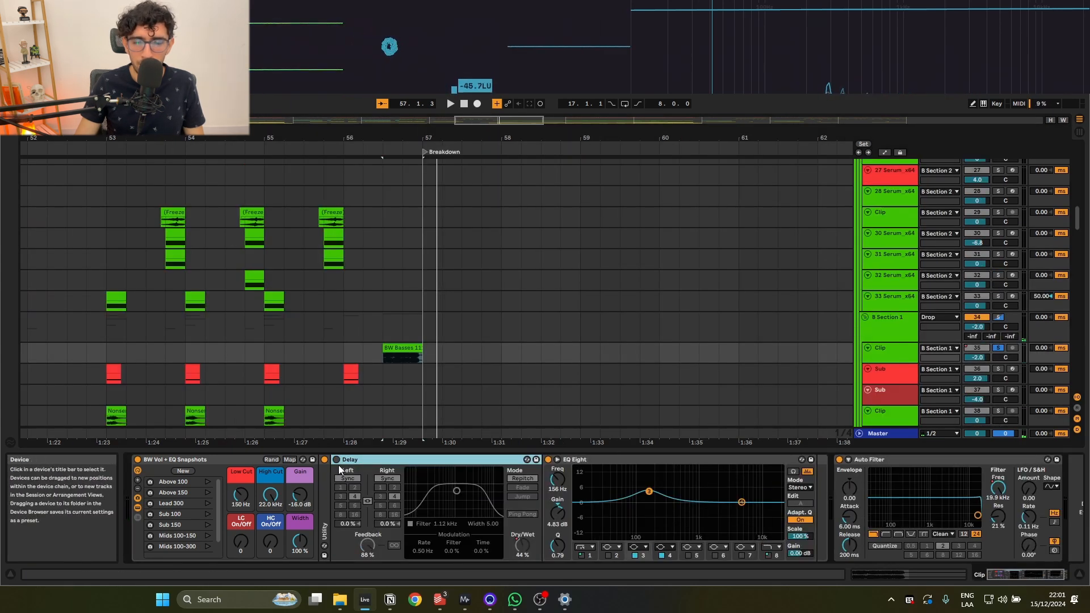
{"action": "left_click", "coordinate": [337, 459]}
{"action": "scroll", "coordinate": [408, 358], "scroll_direction": "up", "scroll_amount": 3}
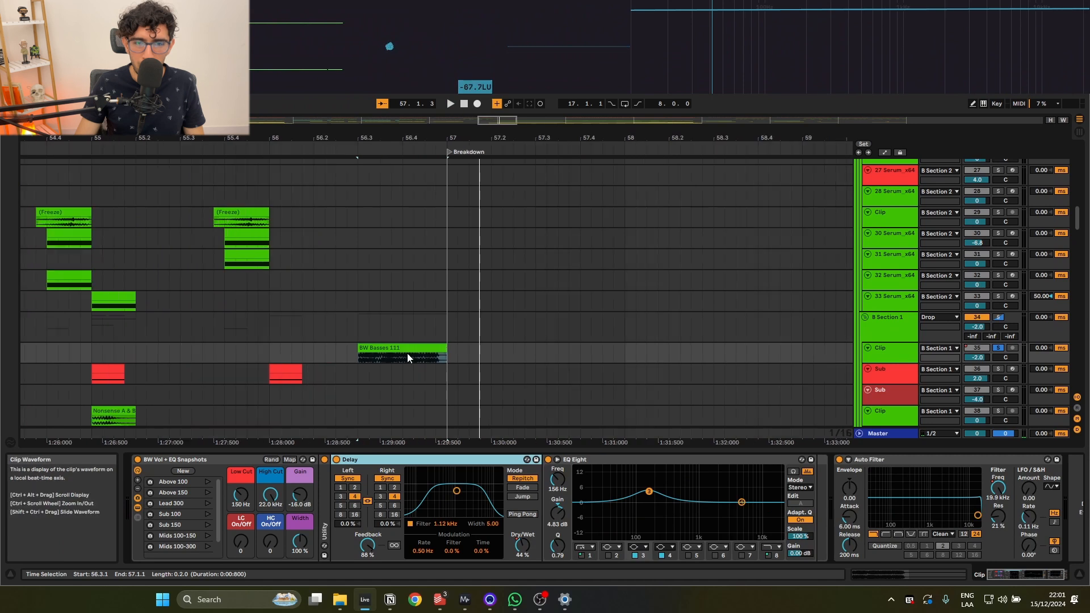
{"action": "left_click", "coordinate": [390, 346]}
{"action": "key", "text": "space"}
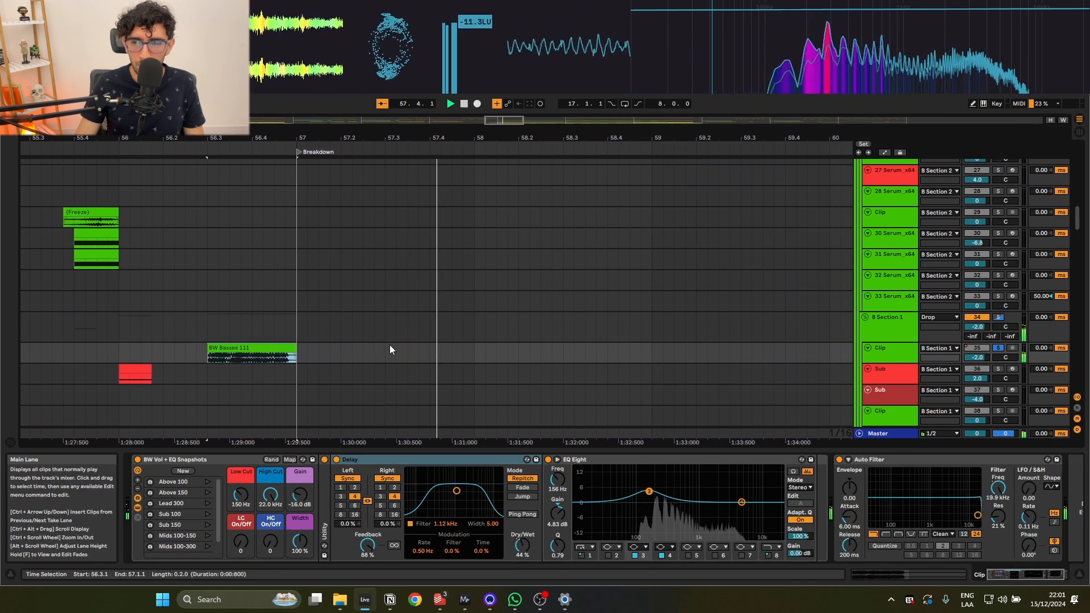
Freeze the BW Basses 111 track and select the freeze tail that follows the clip from bar 57.
{"action": "right_click", "coordinate": [904, 349]}
{"action": "left_click", "coordinate": [942, 168]}
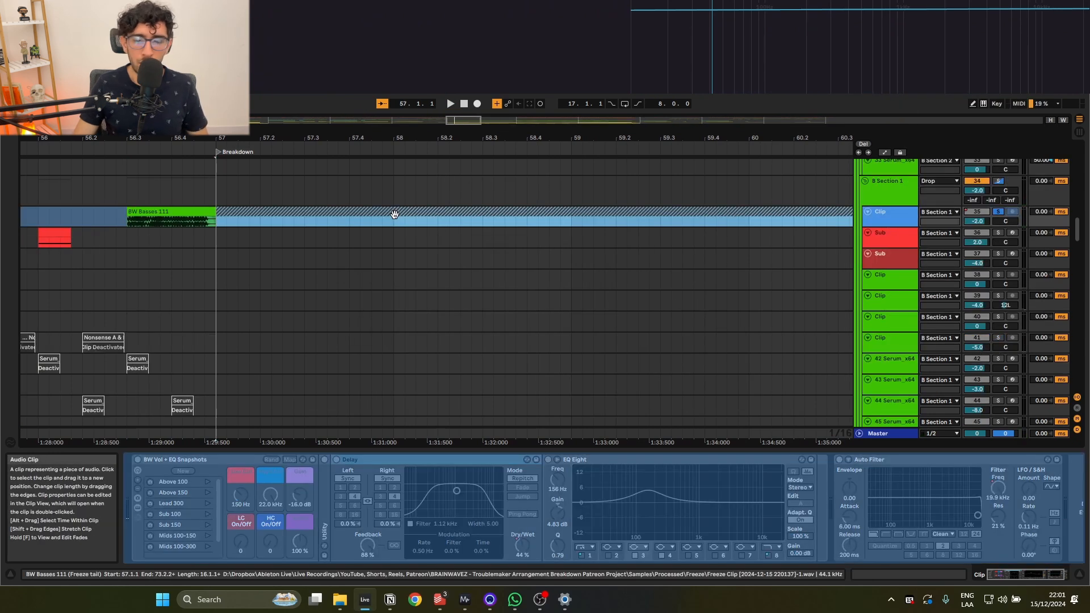
{"action": "scroll", "coordinate": [394, 215], "scroll_direction": "down", "scroll_amount": 3, "text": "ctrl"}
{"action": "left_click", "coordinate": [354, 252]}
{"action": "left_click", "coordinate": [388, 218]}
{"action": "scroll", "coordinate": [389, 217], "scroll_direction": "down", "scroll_amount": 3, "text": "ctrl"}
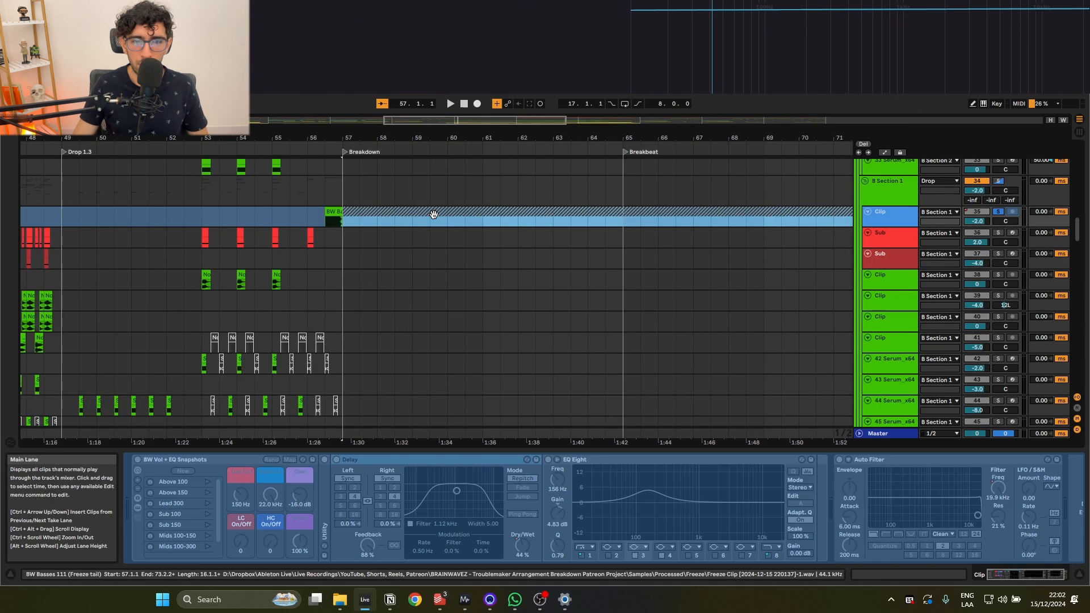
{"action": "left_click", "coordinate": [470, 263]}
{"action": "left_click", "coordinate": [443, 214]}
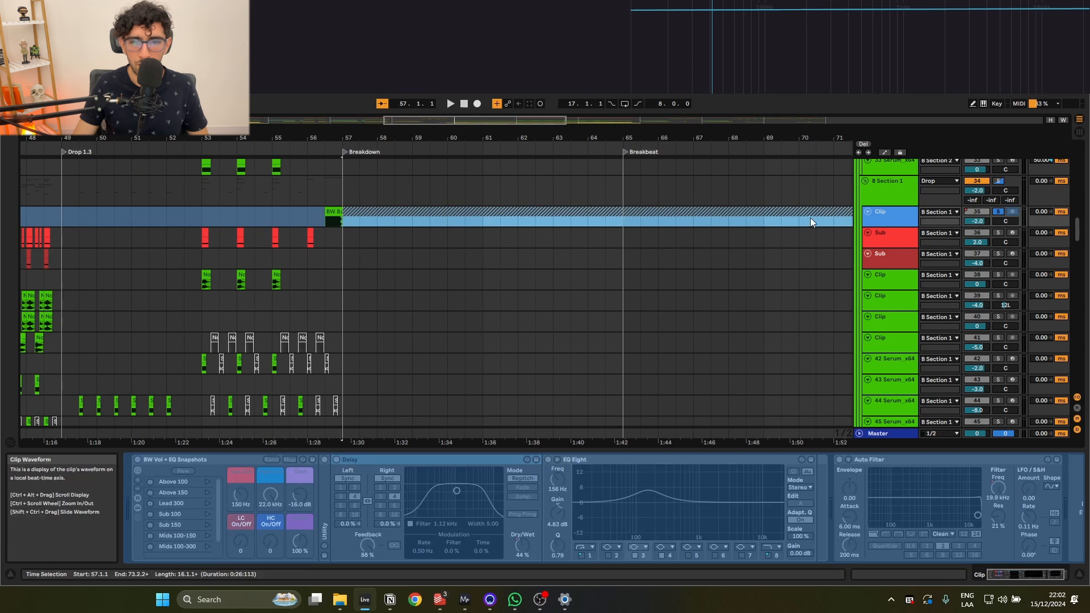
{"action": "left_click", "coordinate": [447, 259]}
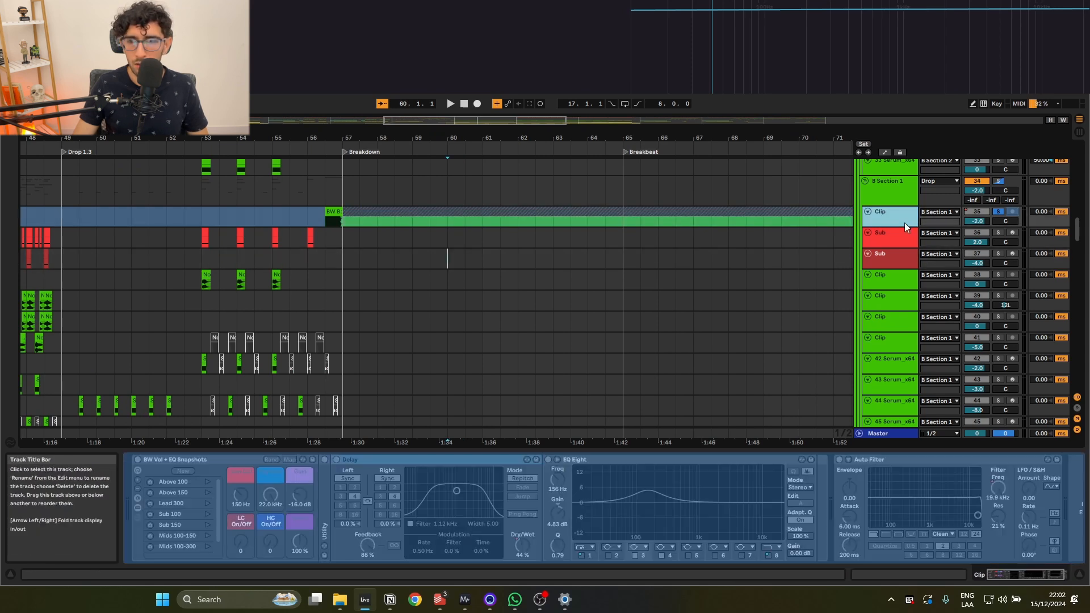
Flatten the frozen BW Basses 111 track and select the freeze tail clip starting at bar 57.
{"action": "right_click", "coordinate": [902, 220]}
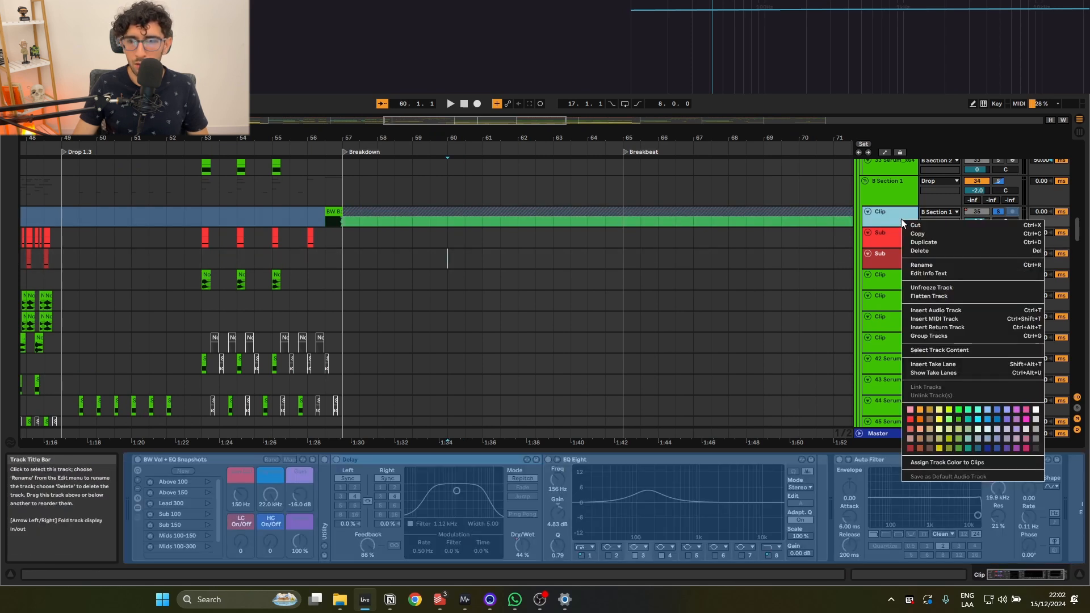
{"action": "left_click", "coordinate": [929, 296]}
{"action": "left_click", "coordinate": [344, 219]}
{"action": "scroll", "coordinate": [344, 219], "scroll_direction": "up", "scroll_amount": 5, "text": "ctrl"}
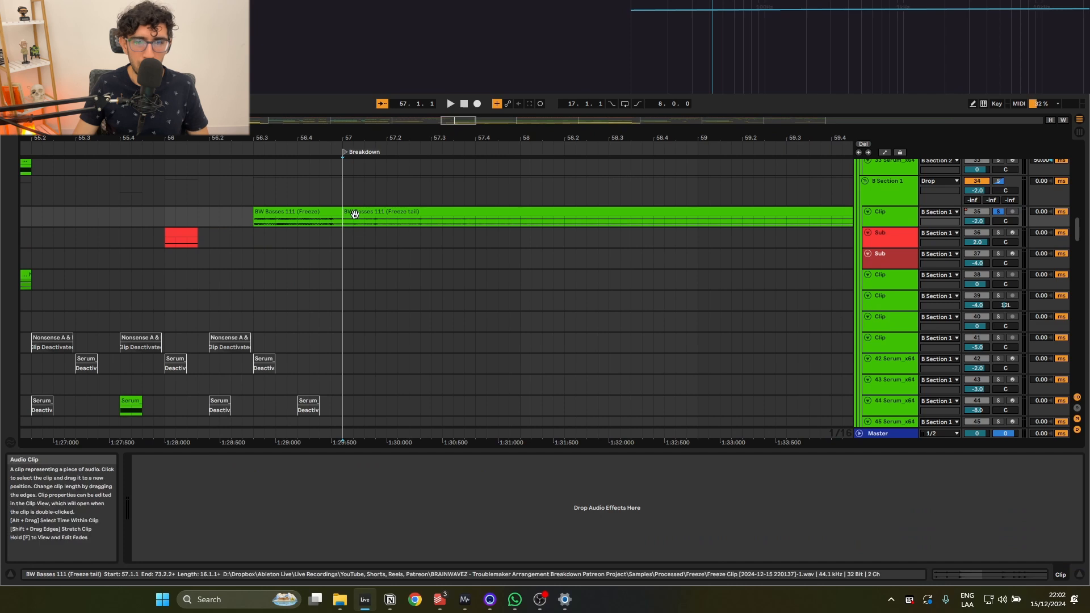
{"action": "left_click", "coordinate": [355, 214]}
{"action": "scroll", "coordinate": [367, 217], "scroll_direction": "down", "scroll_amount": 10, "text": "ctrl"}
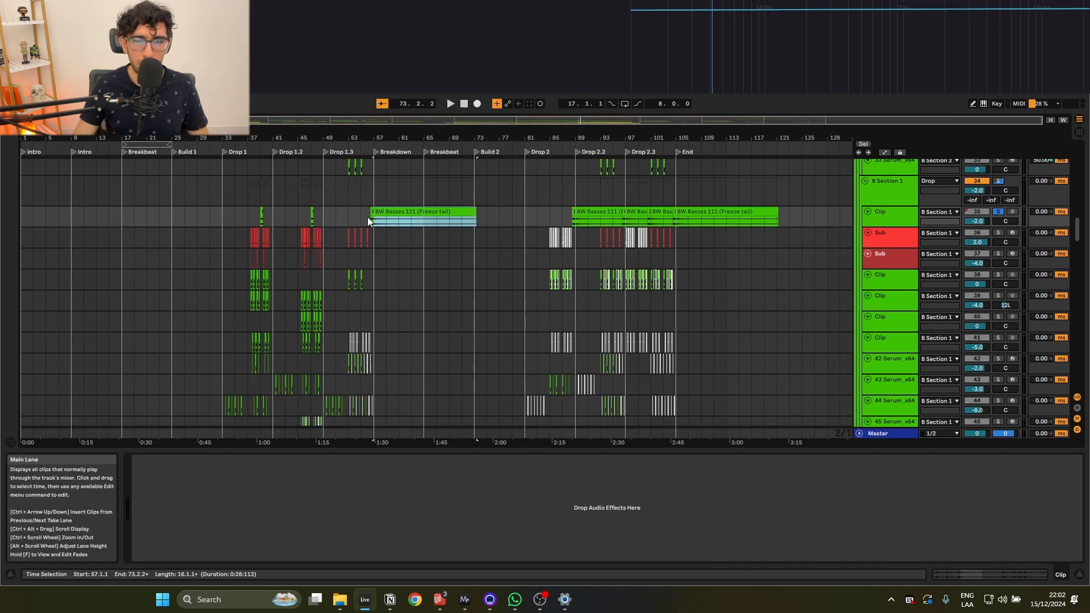
Paste the BW Basses 111 freeze tail onto the Delay Out track at bar 73, the start of Build 2.
{"action": "scroll", "coordinate": [387, 244], "scroll_direction": "down", "scroll_amount": 15}
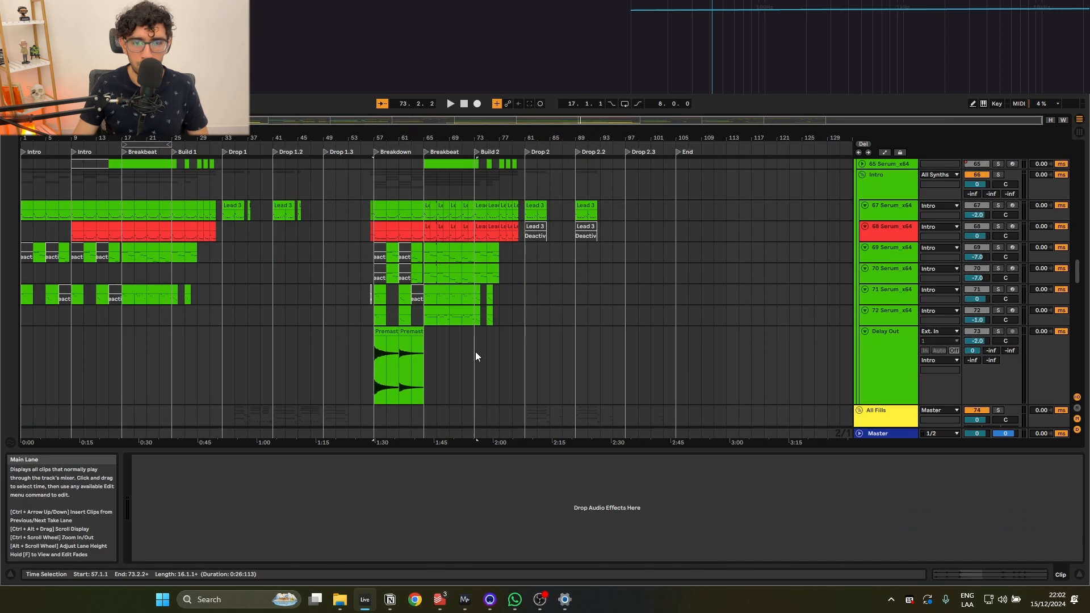
{"action": "left_click", "coordinate": [467, 349]}
{"action": "scroll", "coordinate": [473, 370], "scroll_direction": "down", "scroll_amount": 2}
{"action": "scroll", "coordinate": [479, 341], "scroll_direction": "up", "scroll_amount": 3, "text": "ctrl"}
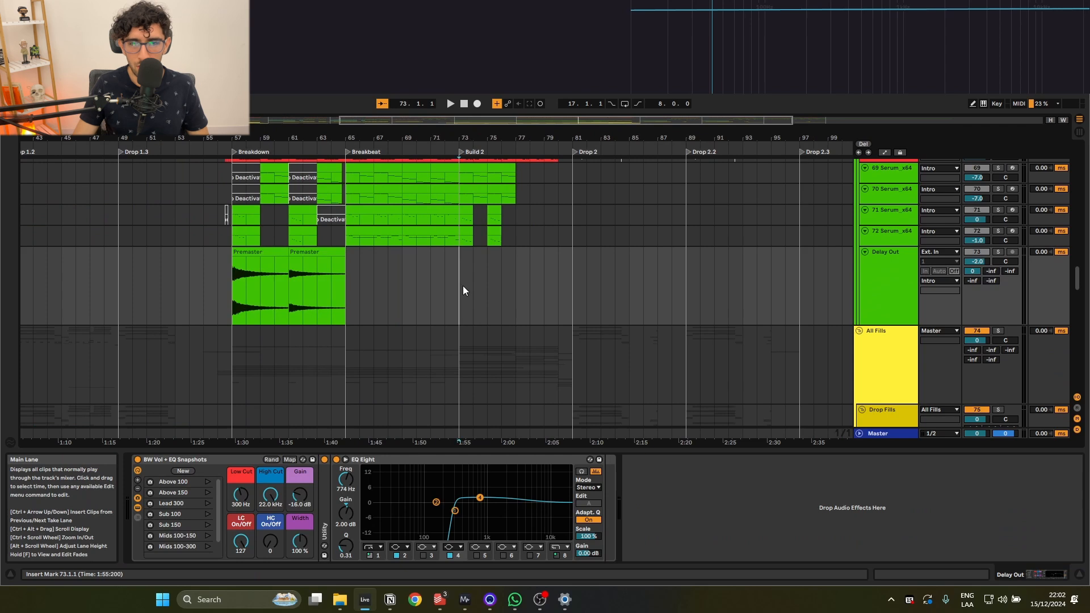
{"action": "key", "text": "ctrl+v"}
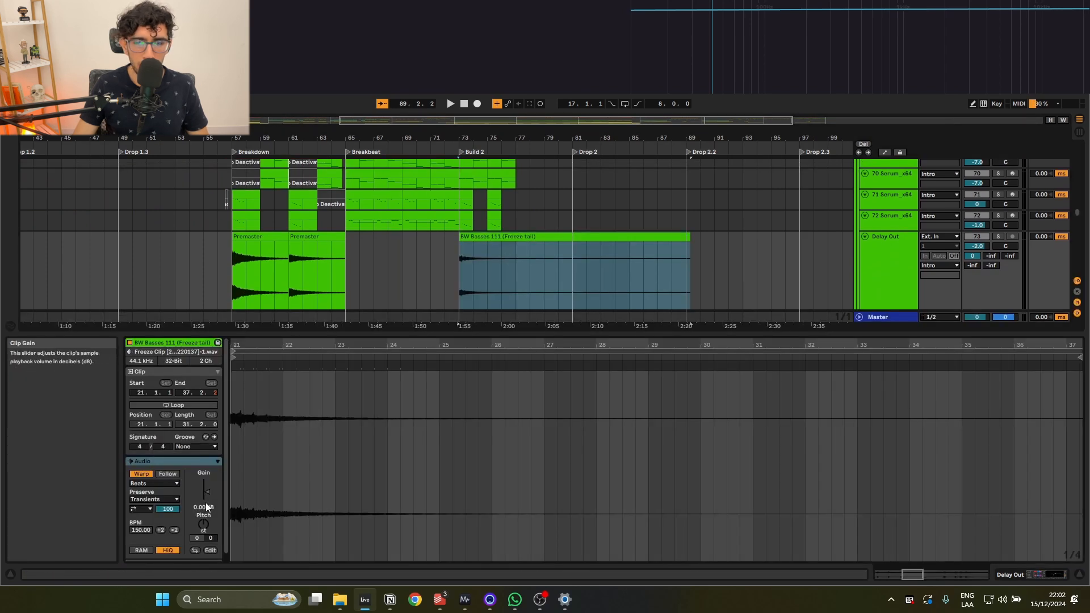
Set the pasted freeze tail clip's gain to 15 dB and play it soloed from bar 73 to compare it with the Premaster clip.
{"action": "left_click", "coordinate": [264, 236]}
{"action": "left_click", "coordinate": [467, 237]}
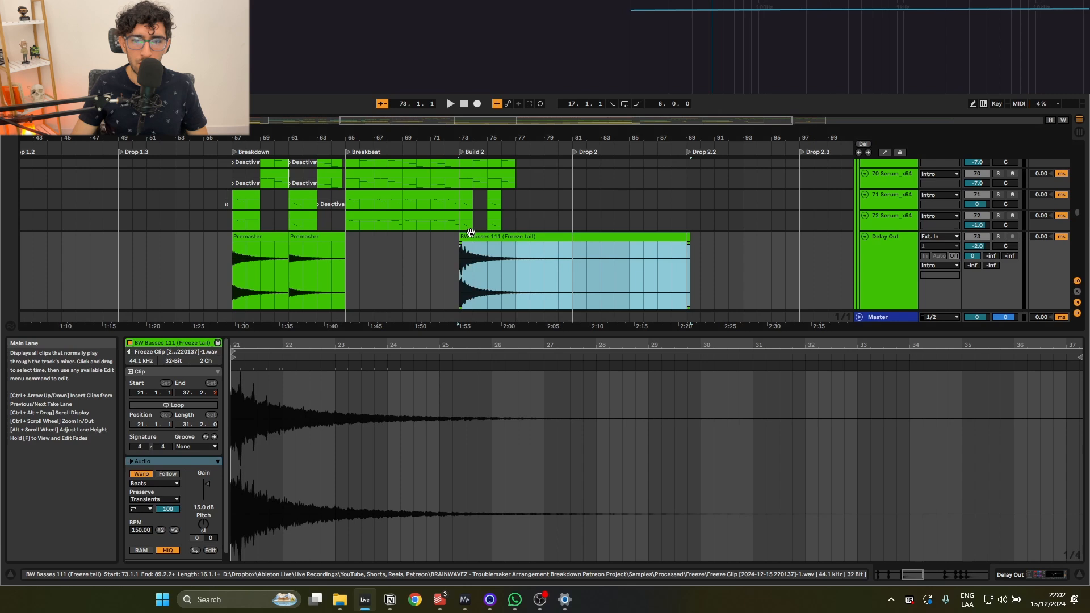
{"action": "key", "text": "space"}
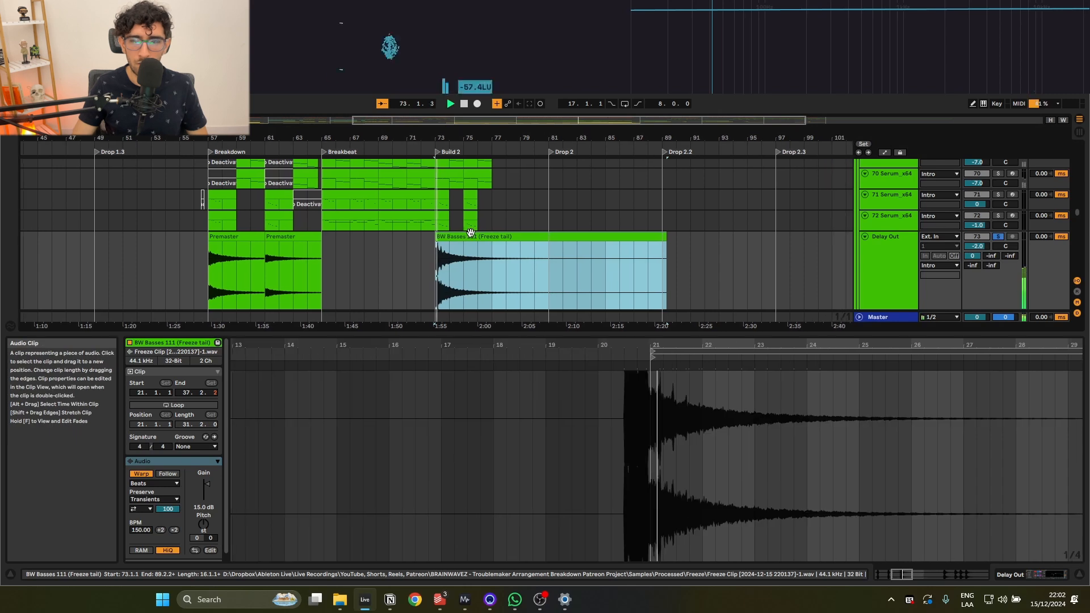
{"action": "key", "text": "space"}
{"action": "left_click", "coordinate": [238, 244]}
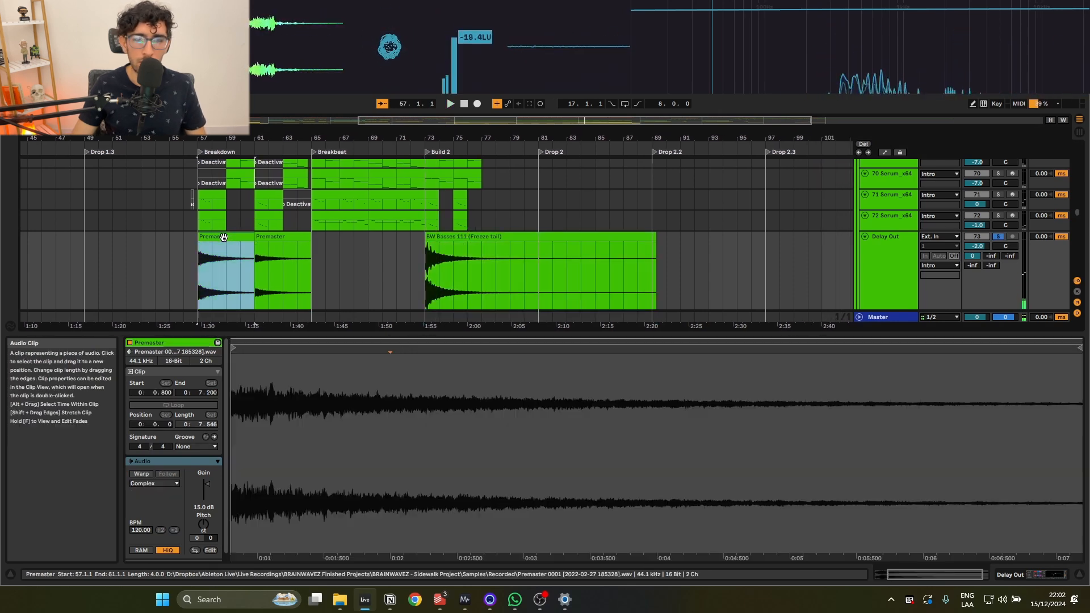
Delete the pasted freeze tail from the Delay Out track and return to the original BW Basses 111 clip before bar 57.
{"action": "left_click", "coordinate": [465, 229]}
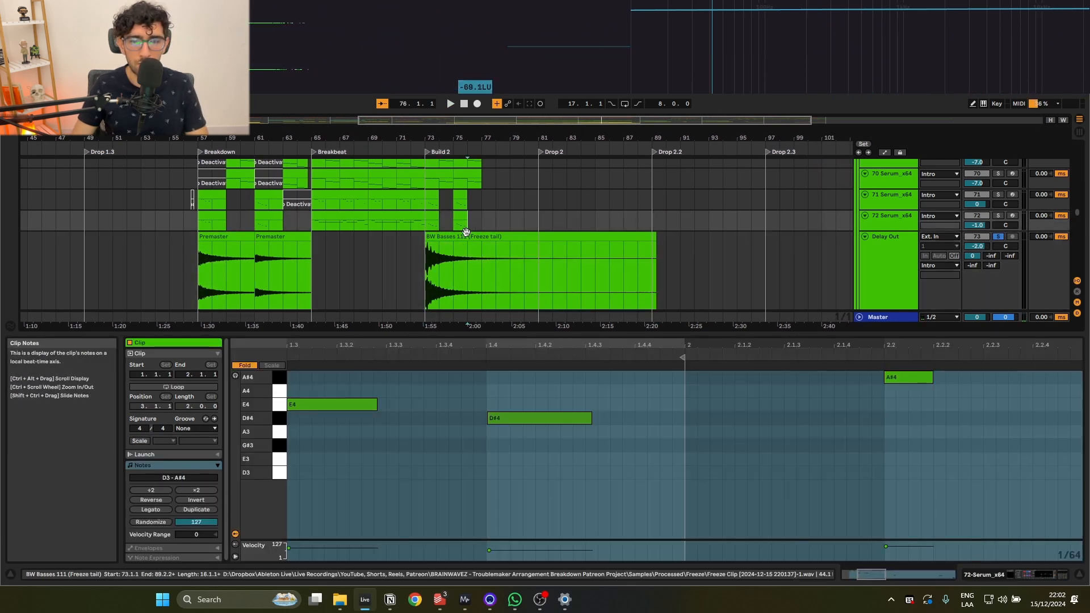
{"action": "left_click", "coordinate": [463, 236]}
{"action": "key", "text": "Delete"}
{"action": "left_click", "coordinate": [238, 251]}
{"action": "left_click", "coordinate": [221, 243]}
{"action": "scroll", "coordinate": [222, 243], "scroll_direction": "up", "scroll_amount": 10}
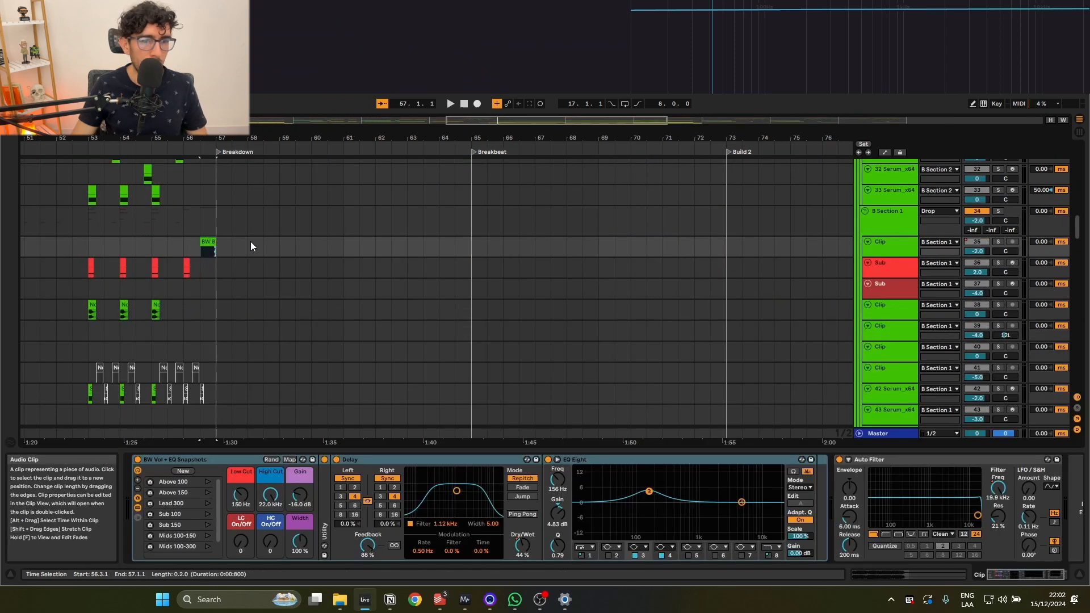
Check the automation around the BW Basses 111 clip in B Section 1, hide it again and fold the section groups' tracks.
{"action": "scroll", "coordinate": [260, 245], "scroll_direction": "down", "scroll_amount": 4}
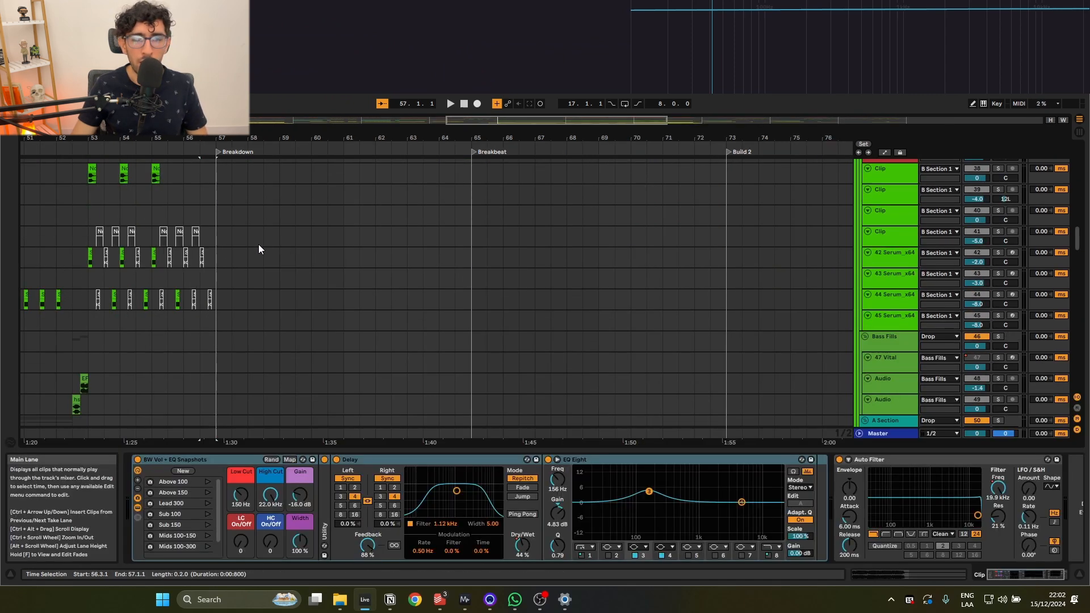
{"action": "scroll", "coordinate": [258, 244], "scroll_direction": "up", "scroll_amount": 4}
{"action": "left_click", "coordinate": [201, 213]}
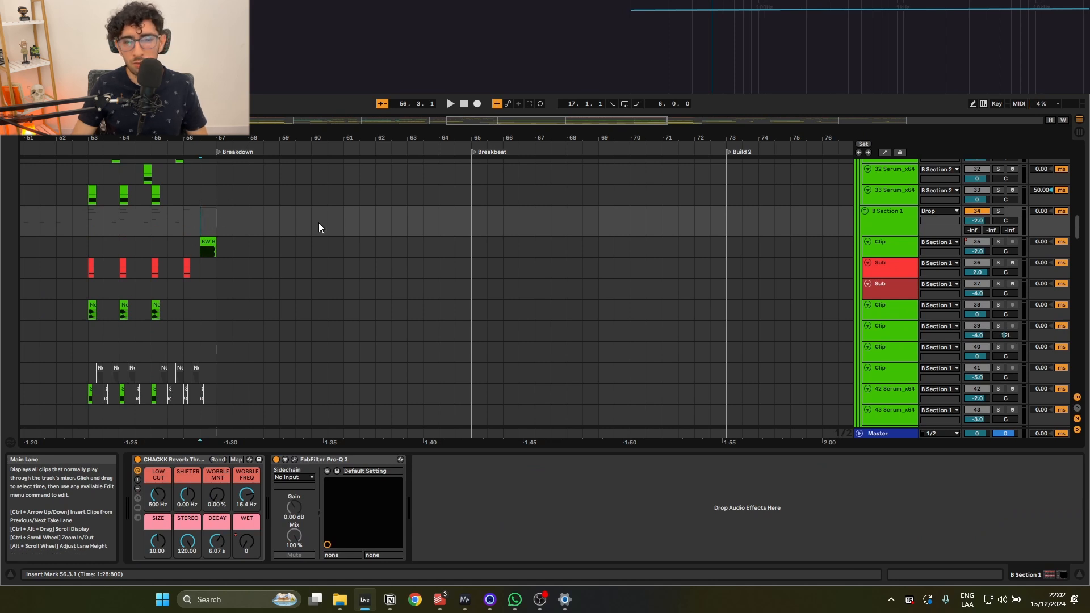
{"action": "scroll", "coordinate": [205, 228], "scroll_direction": "up", "scroll_amount": 4}
{"action": "key", "text": "a"}
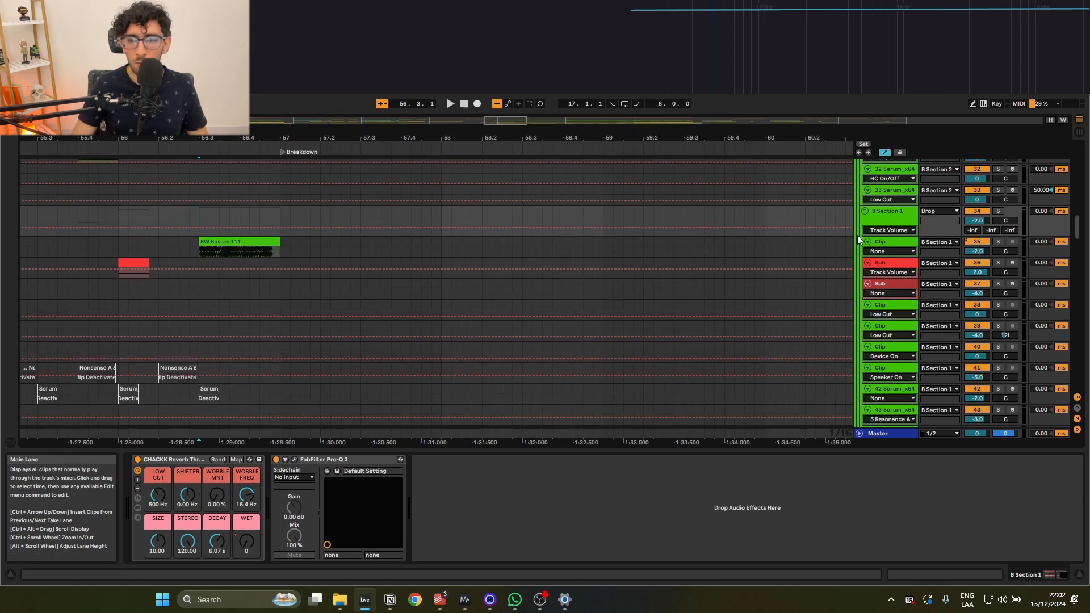
{"action": "key", "text": "a"}
{"action": "left_click", "coordinate": [865, 210], "text": "alt"}
{"action": "left_click", "coordinate": [351, 247]}
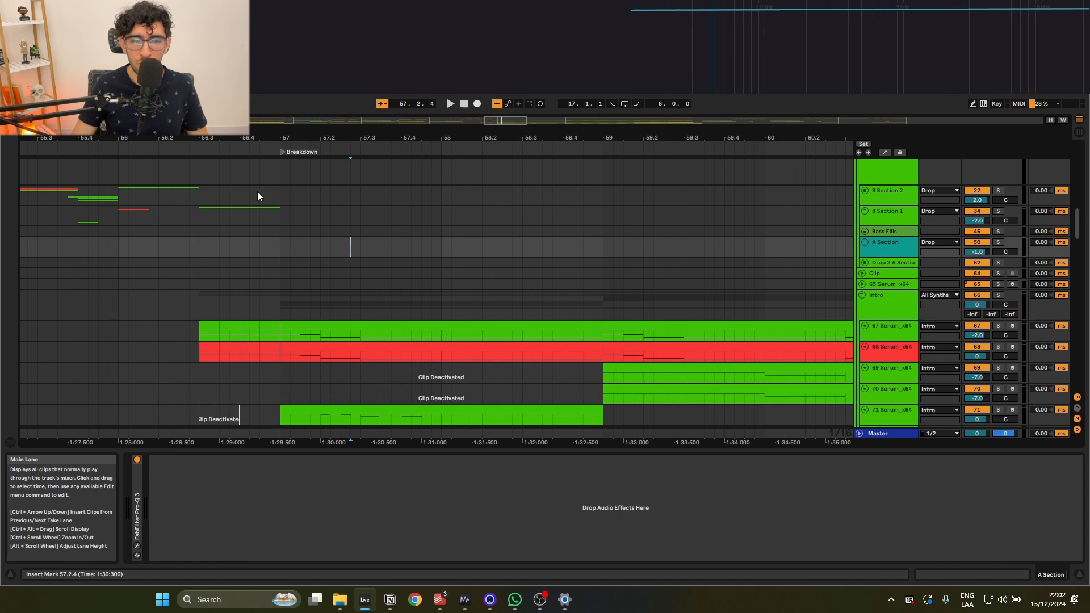
Examine how the Drop synths and the drum tracks end before the Breakdown, and place the insert marker on All Drums at bar 25.
{"action": "scroll", "coordinate": [258, 196], "scroll_direction": "up", "scroll_amount": 3}
{"action": "left_click", "coordinate": [229, 227]}
{"action": "scroll", "coordinate": [213, 229], "scroll_direction": "down", "scroll_amount": 4}
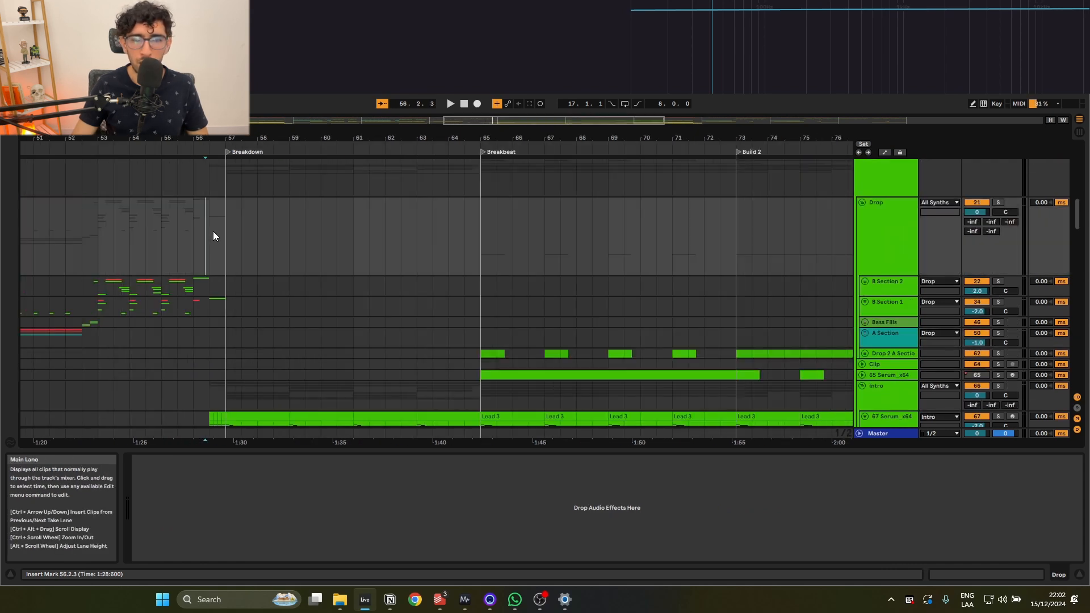
{"action": "scroll", "coordinate": [216, 241], "scroll_direction": "up", "scroll_amount": 10}
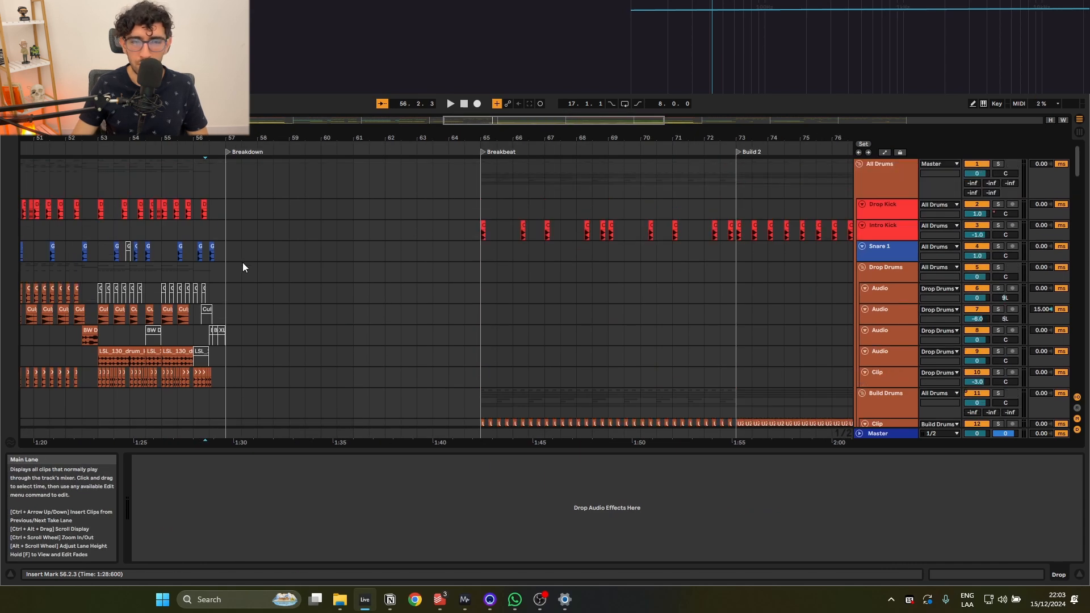
{"action": "scroll", "coordinate": [239, 260], "scroll_direction": "down", "scroll_amount": 6}
{"action": "left_click", "coordinate": [202, 209]}
{"action": "scroll", "coordinate": [193, 212], "scroll_direction": "up", "scroll_amount": 3}
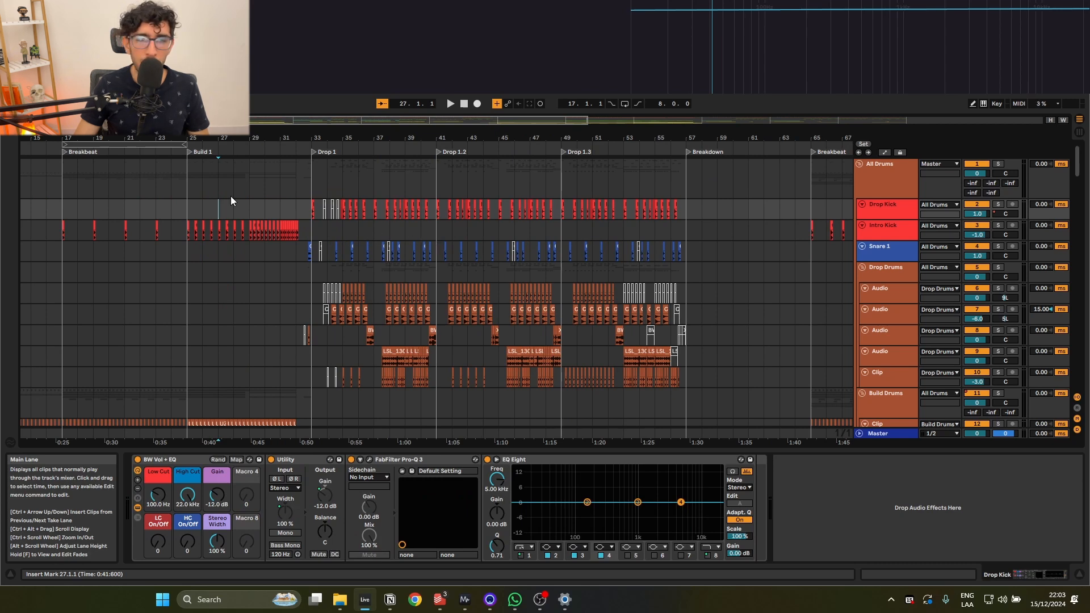
{"action": "left_click", "coordinate": [179, 174]}
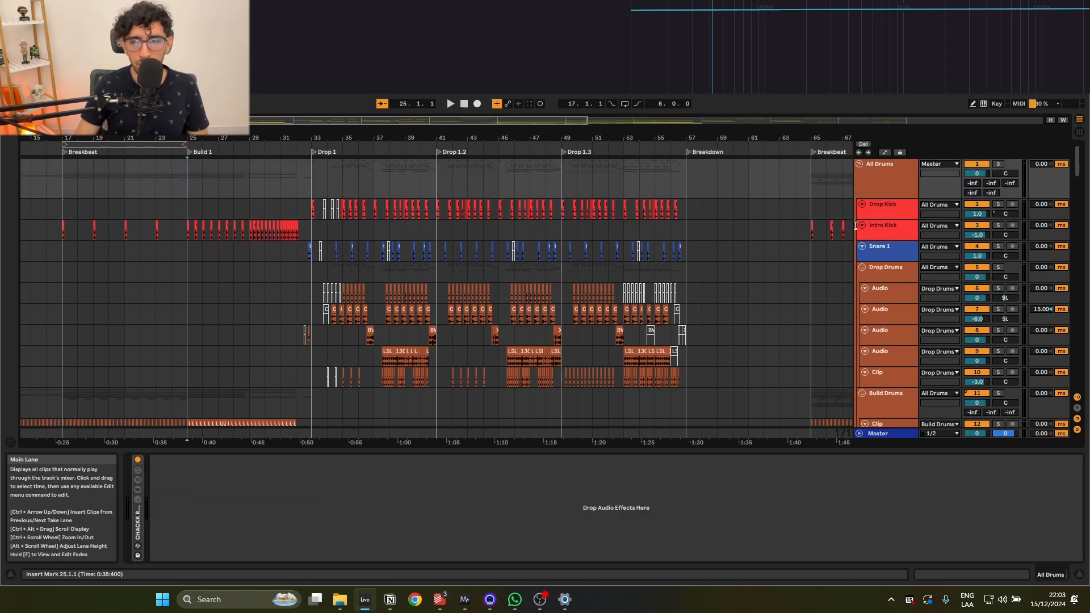
Fold the individual drum tracks and highlight All Drums from bar 25 to bar 40, across Build 1 and Drop 1.
{"action": "left_click", "coordinate": [862, 247], "text": "alt"}
{"action": "left_click", "coordinate": [221, 236]}
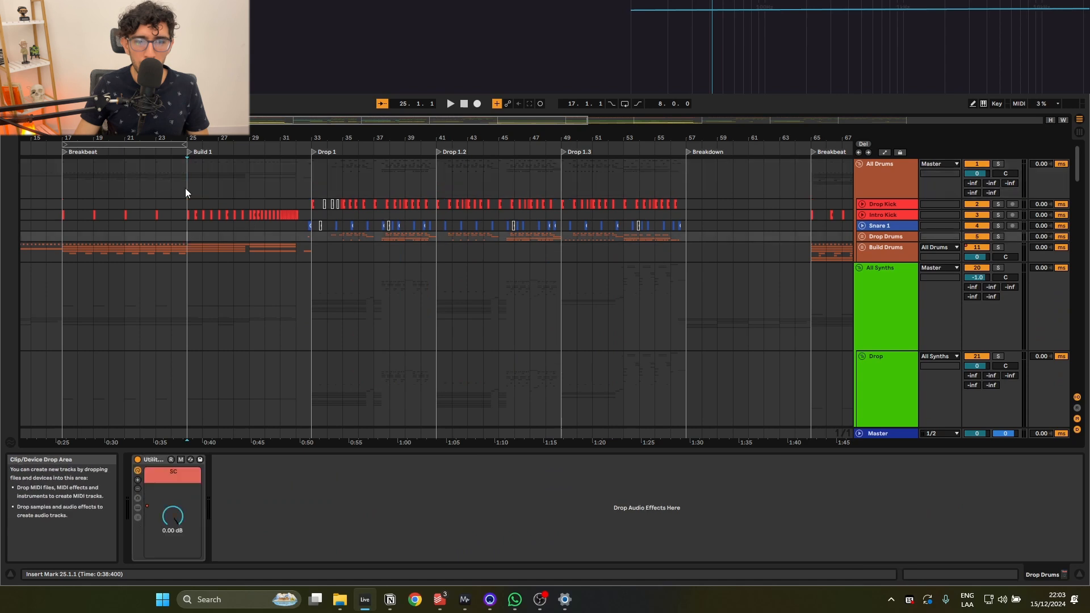
{"action": "left_click", "coordinate": [185, 188]}
{"action": "left_click", "coordinate": [323, 182]}
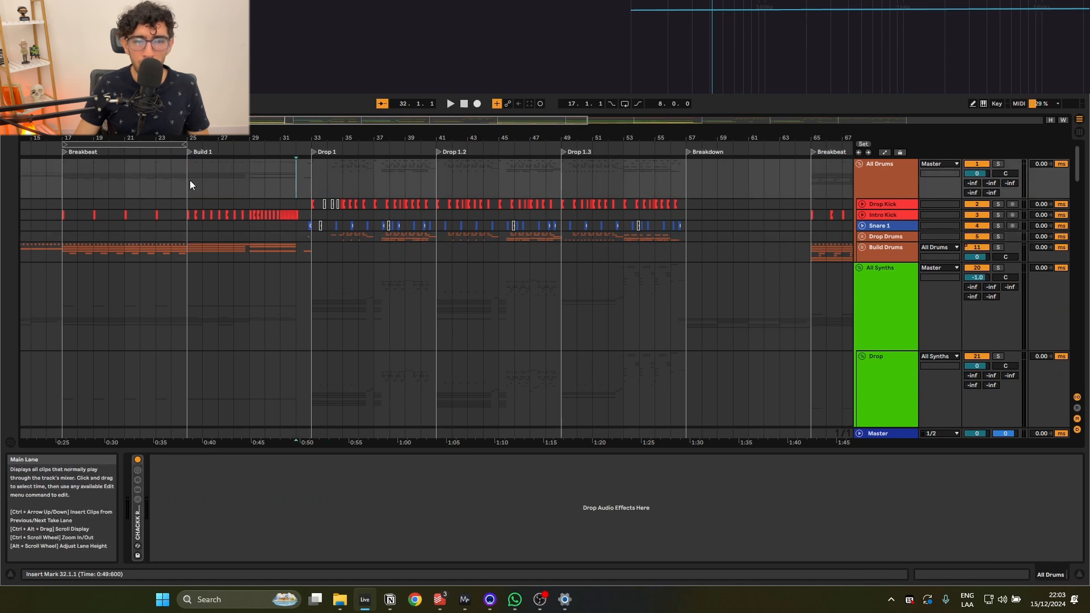
{"action": "left_click_drag", "start_coordinate": [190, 181], "coordinate": [420, 192]}
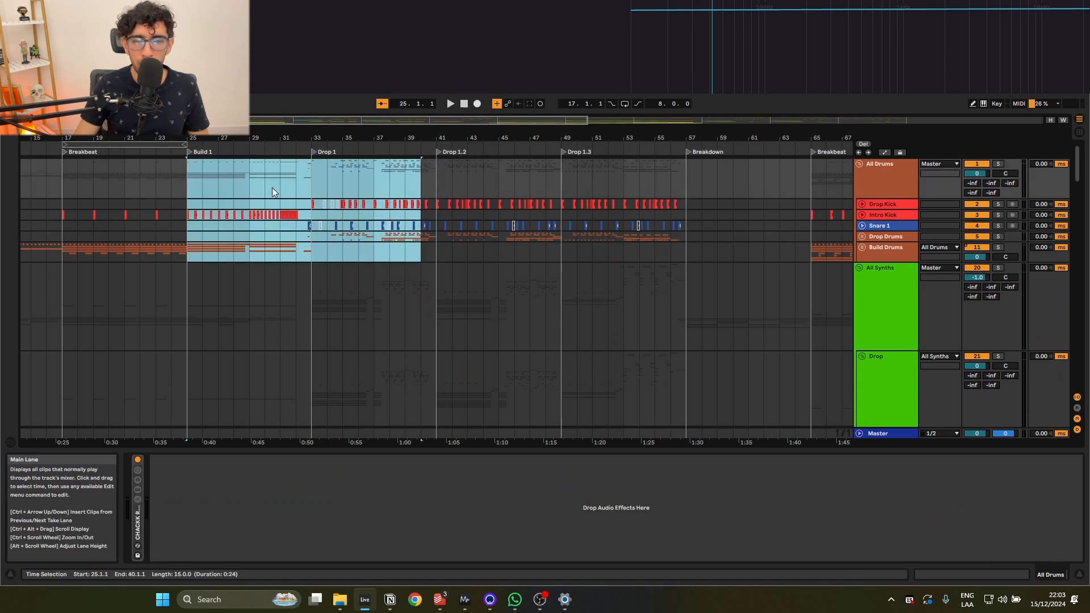
{"action": "left_click", "coordinate": [248, 196]}
Fold the arrangement into its three main groups and compare All Synths at Build 1 with Drop 1.
{"action": "left_click", "coordinate": [862, 270], "text": "alt"}
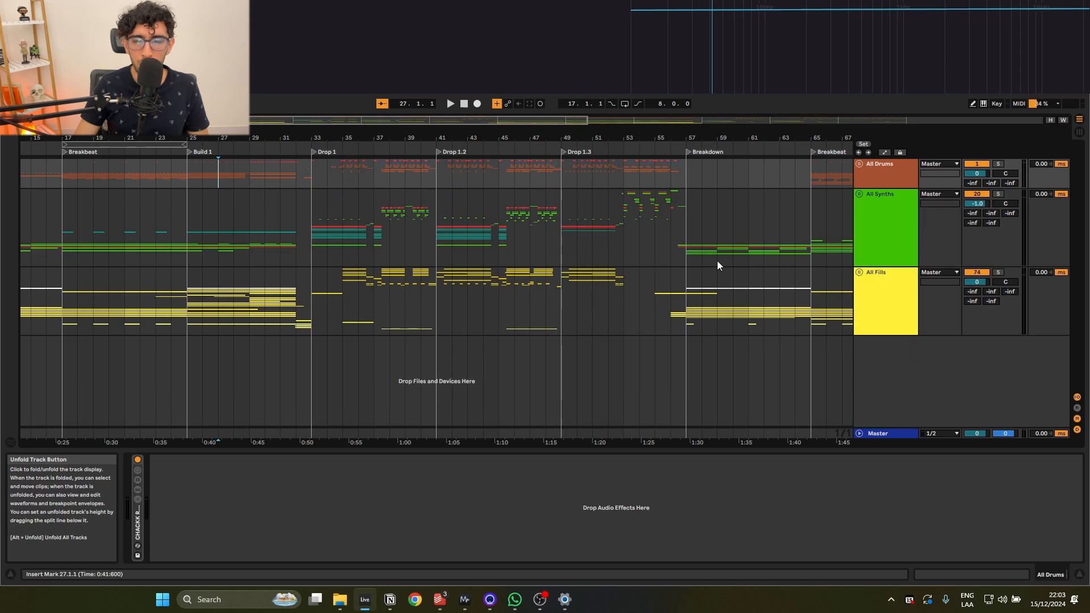
{"action": "left_click_drag", "start_coordinate": [218, 217], "coordinate": [204, 220]}
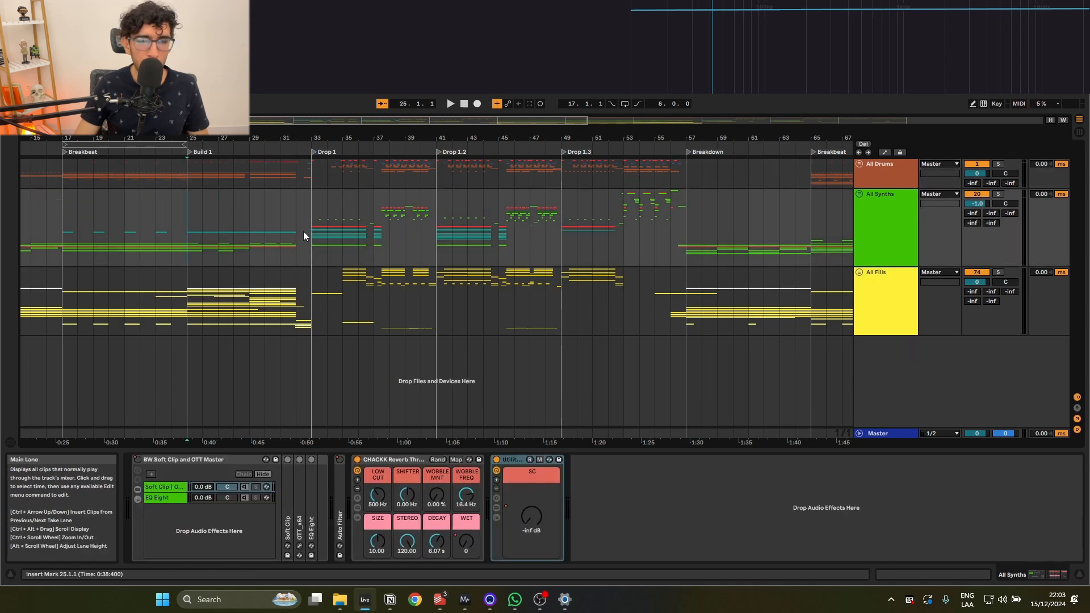
{"action": "left_click_drag", "start_coordinate": [309, 230], "coordinate": [516, 243]}
{"action": "left_click", "coordinate": [421, 239]}
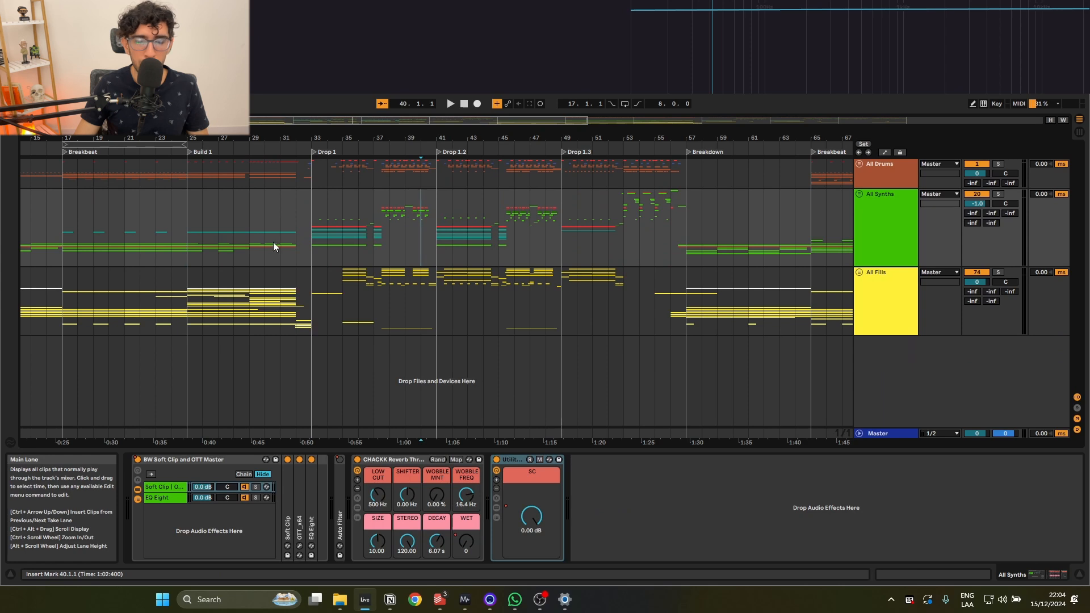
Unfold the All Synths group and the individual drum tracks to show their clips around Build 1.
{"action": "left_click", "coordinate": [189, 201]}
{"action": "scroll", "coordinate": [189, 199], "scroll_direction": "up", "scroll_amount": 4}
{"action": "left_click", "coordinate": [859, 194], "text": "alt"}
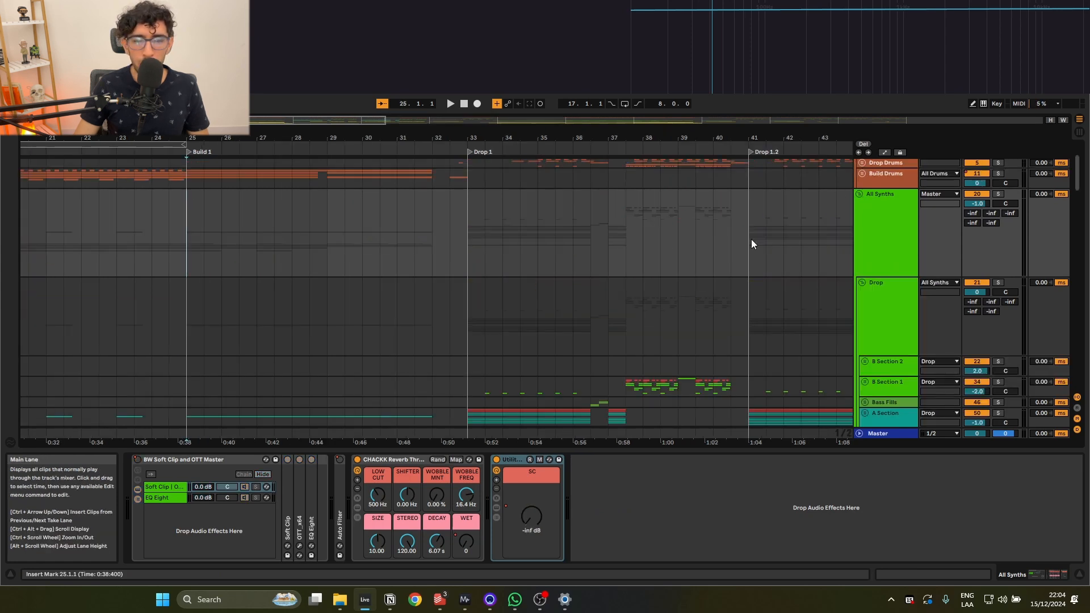
{"action": "scroll", "coordinate": [751, 240], "scroll_direction": "up", "scroll_amount": 2}
{"action": "left_click", "coordinate": [210, 215]}
{"action": "left_click", "coordinate": [862, 236]}
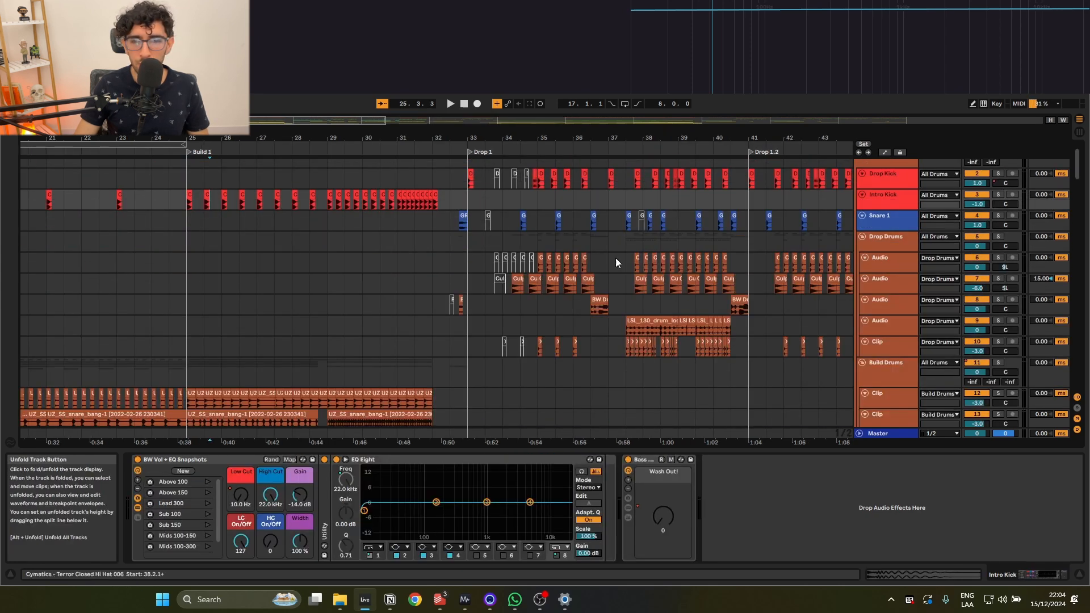
Unfold the A Section synths and select the active Lead clip at bar 25 in Build 1.
{"action": "scroll", "coordinate": [515, 268], "scroll_direction": "down", "scroll_amount": 5}
{"action": "scroll", "coordinate": [356, 224], "scroll_direction": "down", "scroll_amount": 5}
{"action": "scroll", "coordinate": [359, 226], "scroll_direction": "up", "scroll_amount": 4}
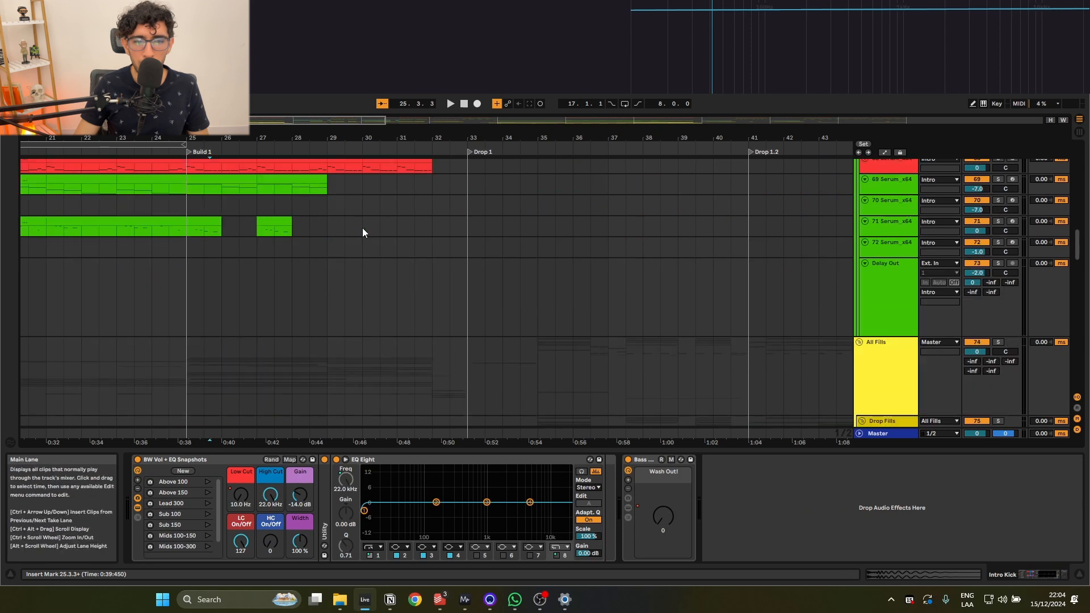
{"action": "left_click", "coordinate": [866, 188]}
{"action": "left_click", "coordinate": [207, 266]}
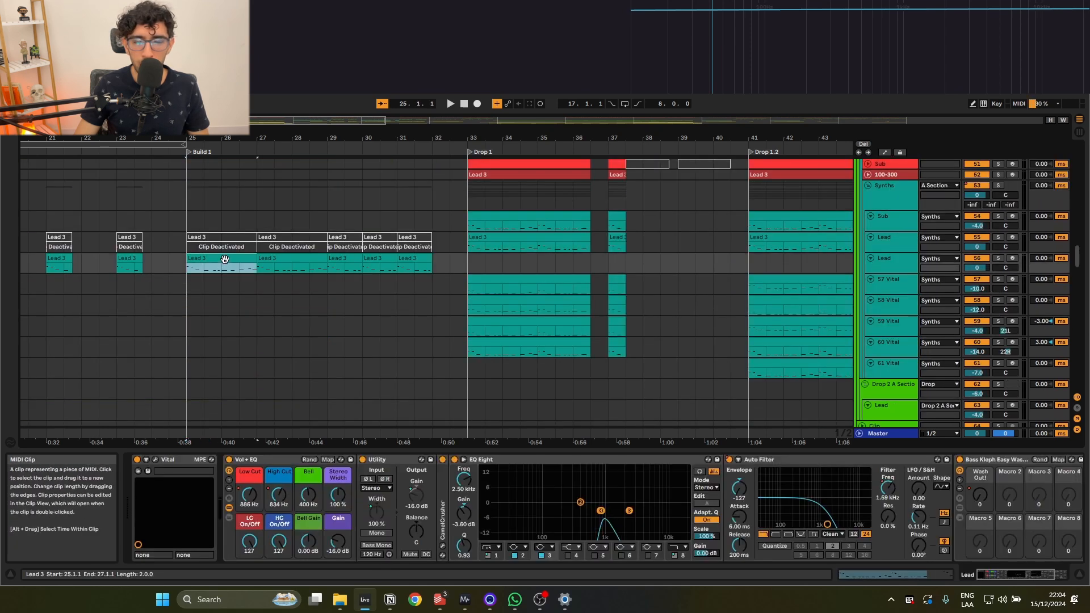
Solo the Lead track in the A Section synths and play its clips from bar 25 through Build 1.
{"action": "scroll", "coordinate": [476, 272], "scroll_direction": "up", "scroll_amount": 4}
{"action": "scroll", "coordinate": [477, 271], "scroll_direction": "down", "scroll_amount": 7}
{"action": "scroll", "coordinate": [478, 262], "scroll_direction": "up", "scroll_amount": 4}
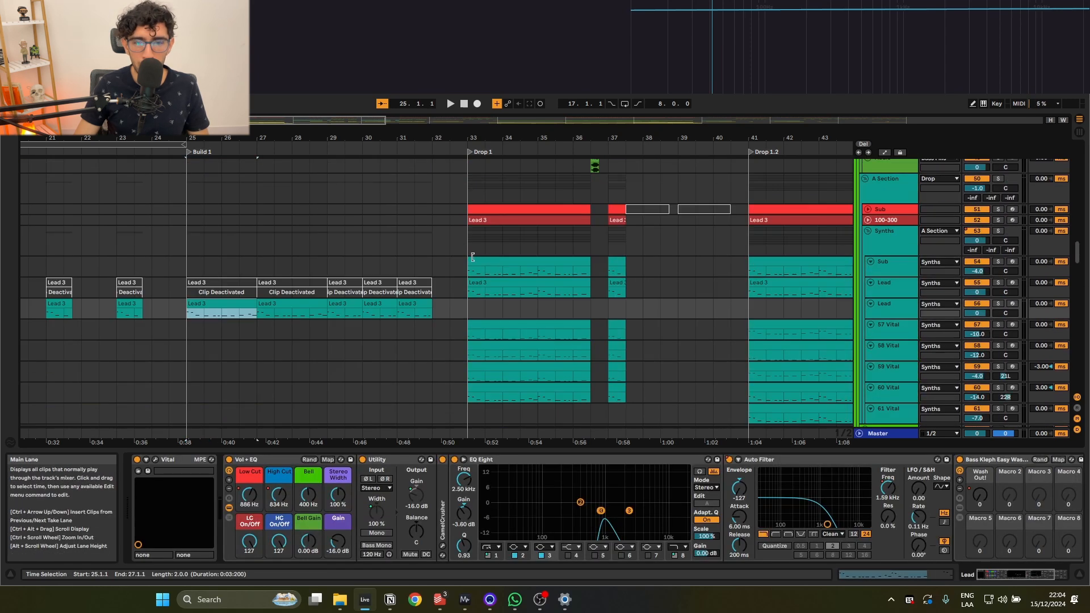
{"action": "left_click", "coordinate": [224, 313]}
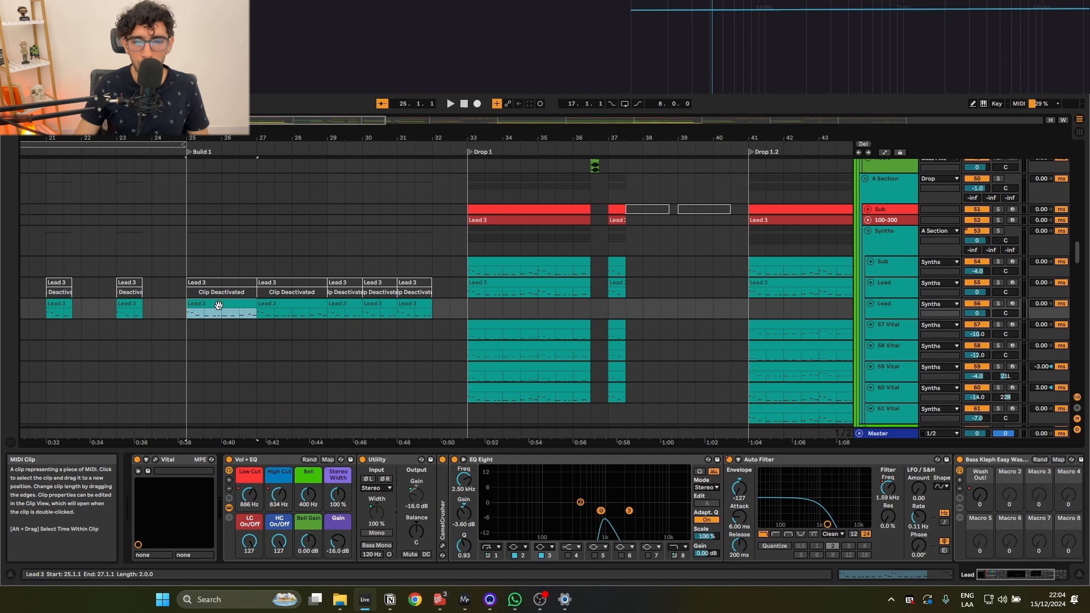
{"action": "key", "text": "space"}
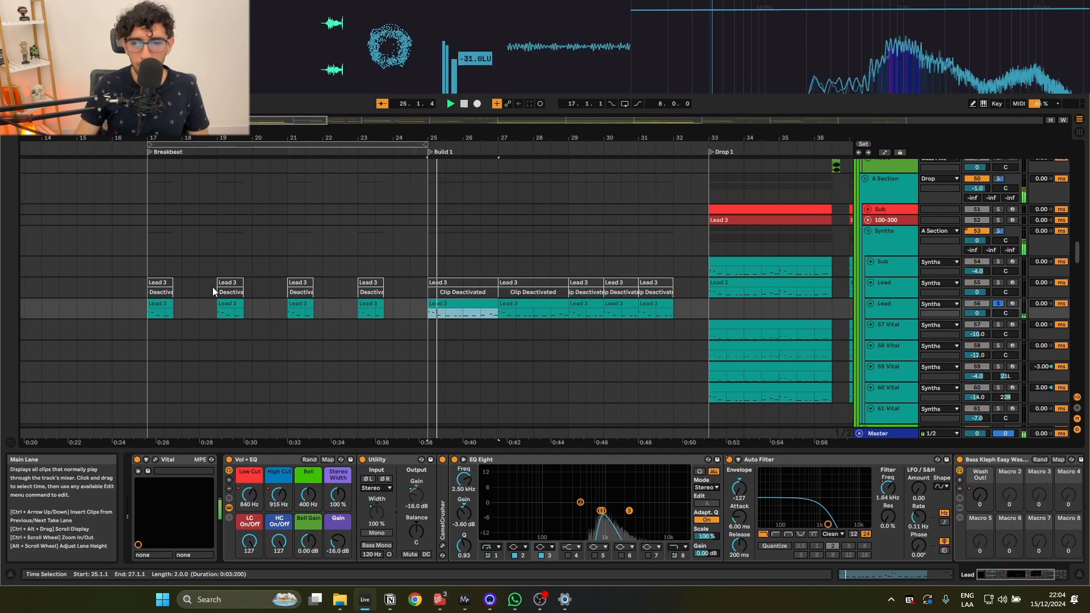
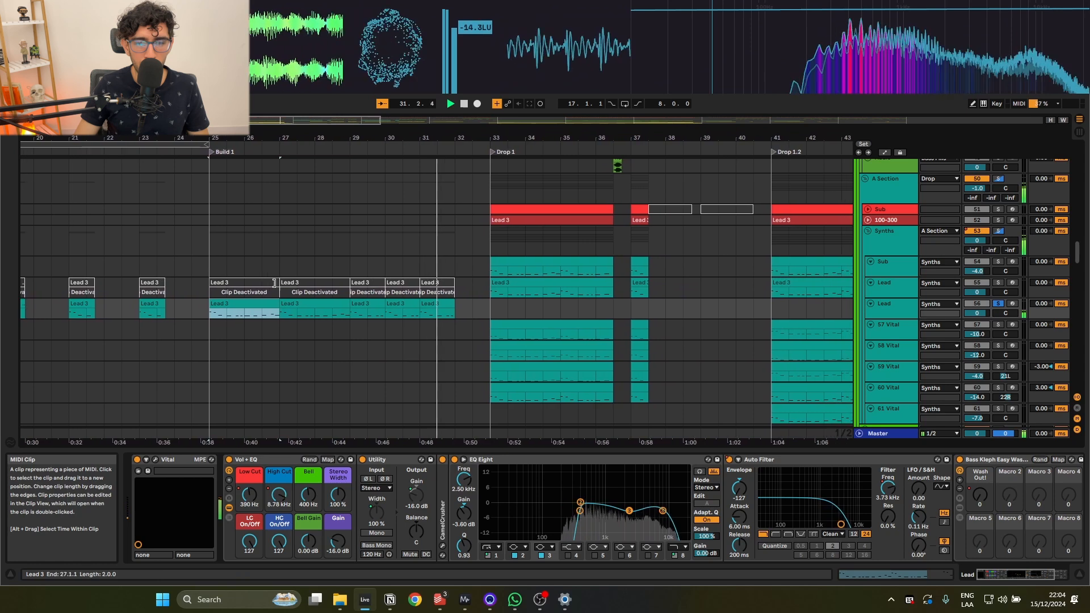
{"action": "left_click", "coordinate": [459, 265]}
Play the full mix from bar 25 of Build 1, fold the drum tracks and go down to the fills groups.
{"action": "scroll", "coordinate": [471, 267], "scroll_direction": "up", "scroll_amount": 20}
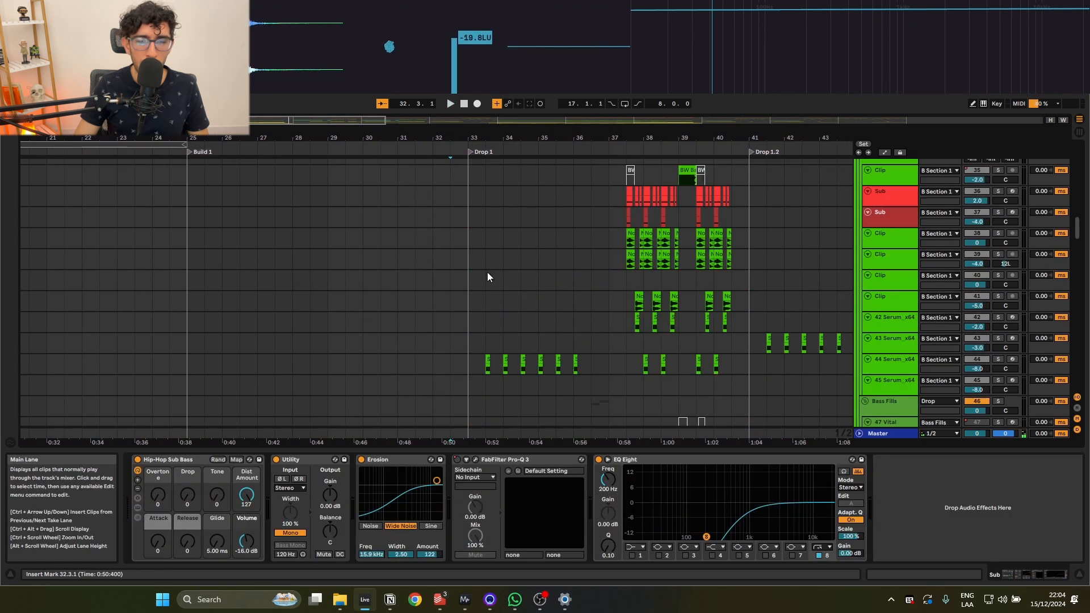
{"action": "scroll", "coordinate": [467, 270], "scroll_direction": "up", "scroll_amount": 5}
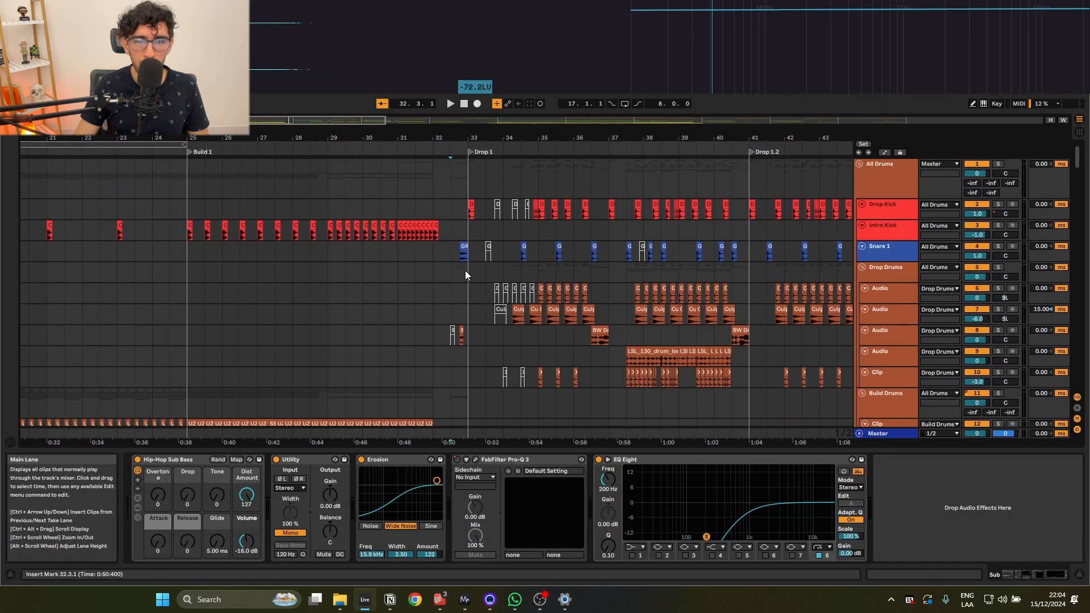
{"action": "left_click", "coordinate": [192, 180]}
{"action": "key", "text": "space"}
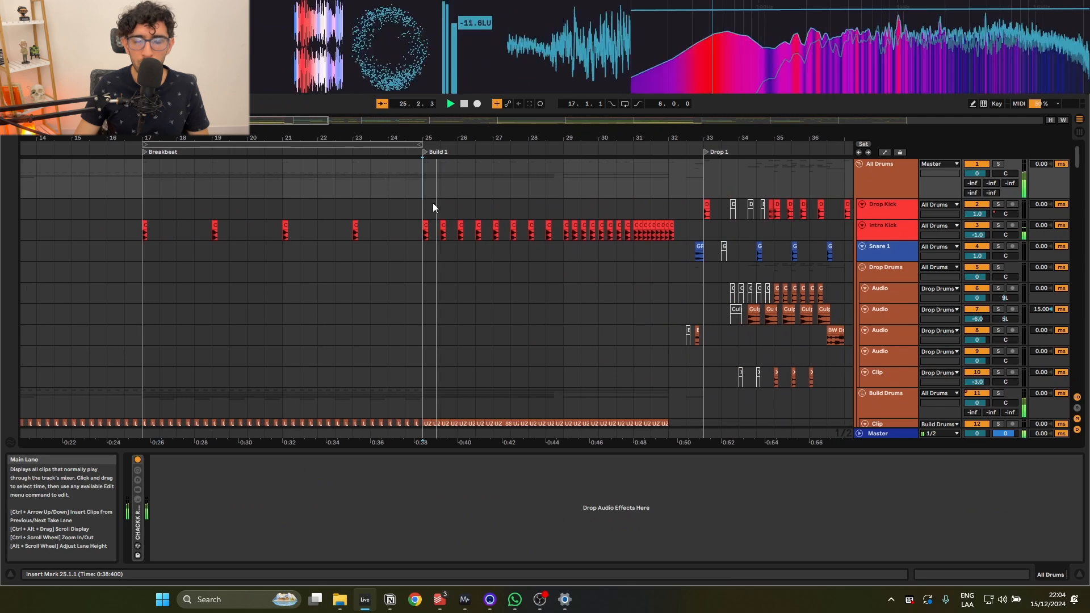
{"action": "left_click", "coordinate": [863, 204], "text": "alt"}
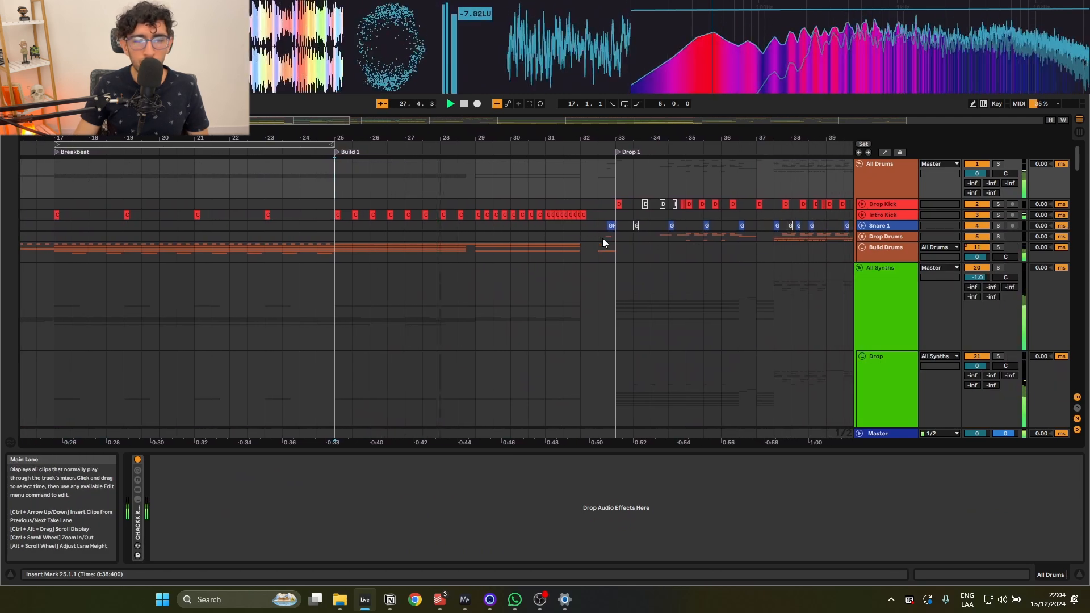
{"action": "key", "text": "space"}
{"action": "scroll", "coordinate": [473, 258], "scroll_direction": "down", "scroll_amount": 20}
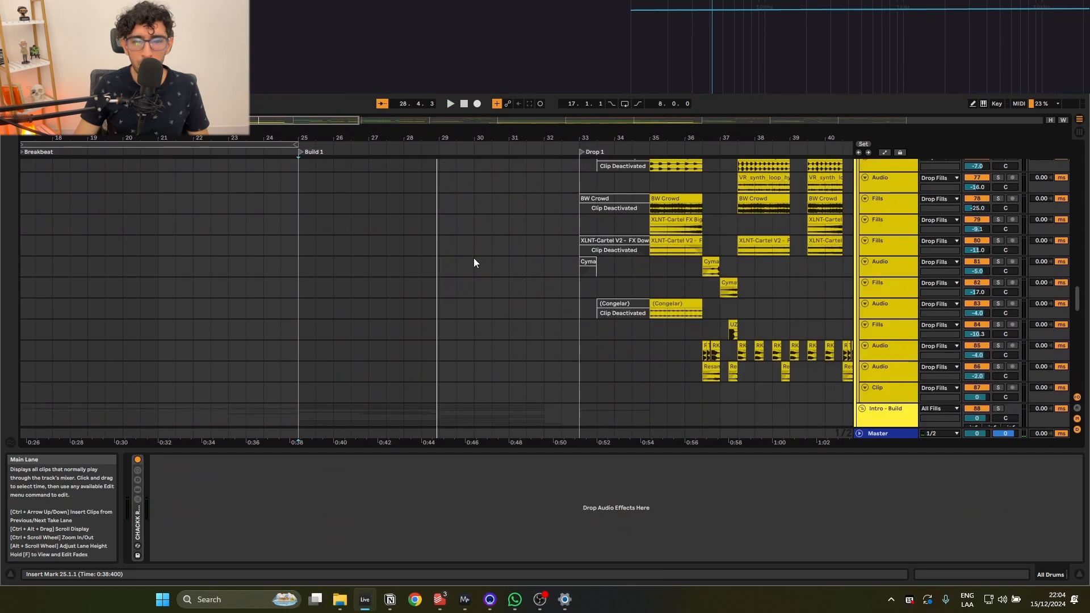
Play the mix from bar 29 of Build 1 into Drop 1, folding the individual Intro - Build fill tracks.
{"action": "scroll", "coordinate": [459, 265], "scroll_direction": "down", "scroll_amount": 1}
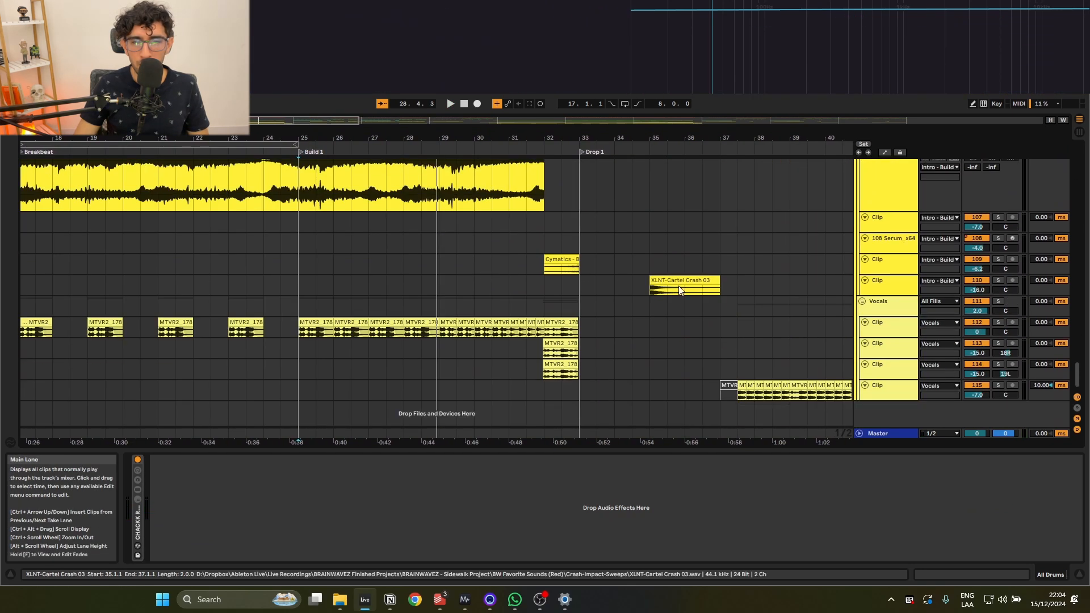
{"action": "left_click", "coordinate": [441, 265]}
{"action": "key", "text": "space"}
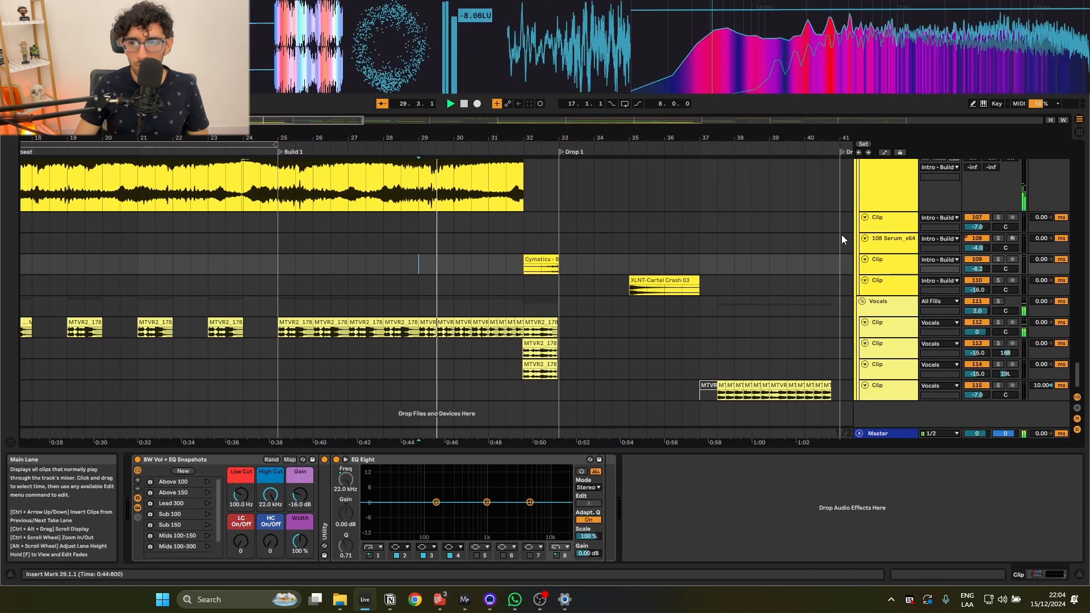
{"action": "left_click", "coordinate": [864, 216], "text": "alt"}
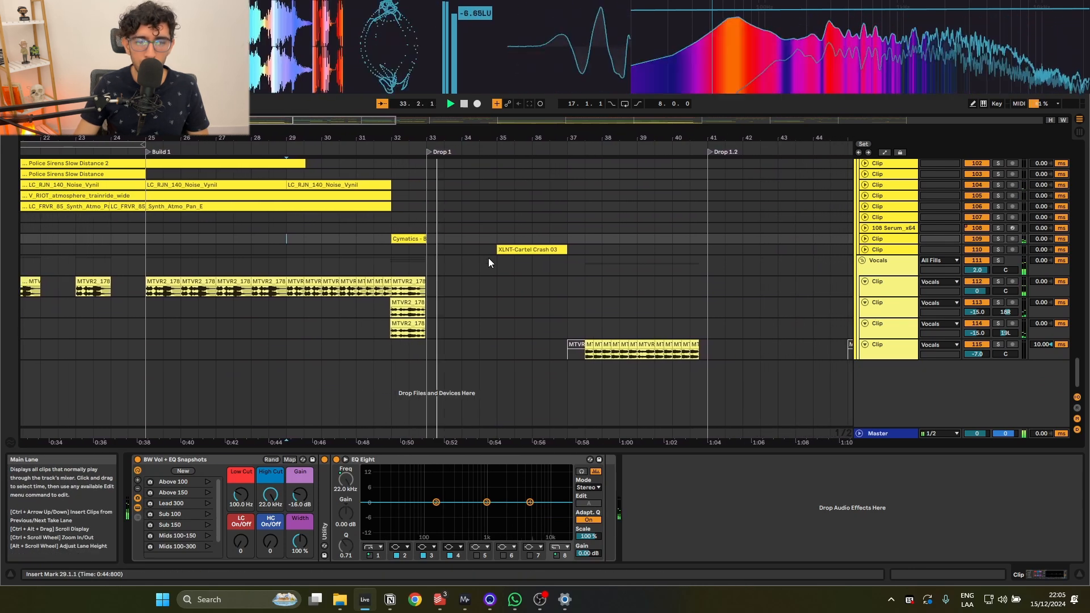
{"action": "scroll", "coordinate": [489, 257], "scroll_direction": "up", "scroll_amount": 10}
{"action": "scroll", "coordinate": [483, 273], "scroll_direction": "up", "scroll_amount": 10}
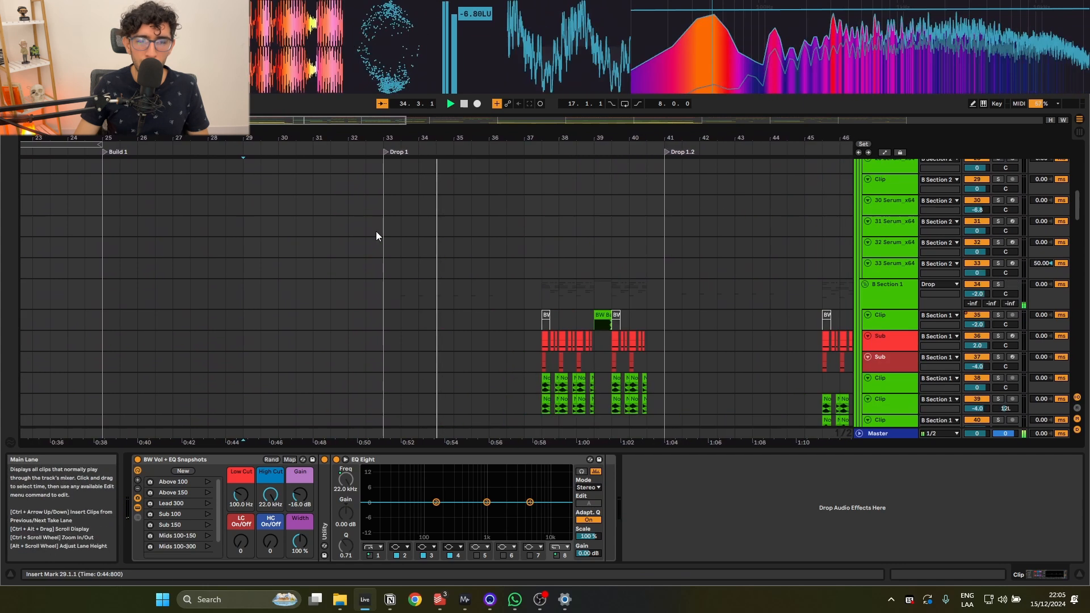
{"action": "left_click", "coordinate": [377, 232]}
{"action": "scroll", "coordinate": [390, 236], "scroll_direction": "up", "scroll_amount": 9}
{"action": "key", "text": "space"}
Fold the subgroups inside All Fills and place the insert marker at 28.3.1 in Build 1.
{"action": "left_click", "coordinate": [330, 212]}
{"action": "scroll", "coordinate": [369, 224], "scroll_direction": "down", "scroll_amount": 10}
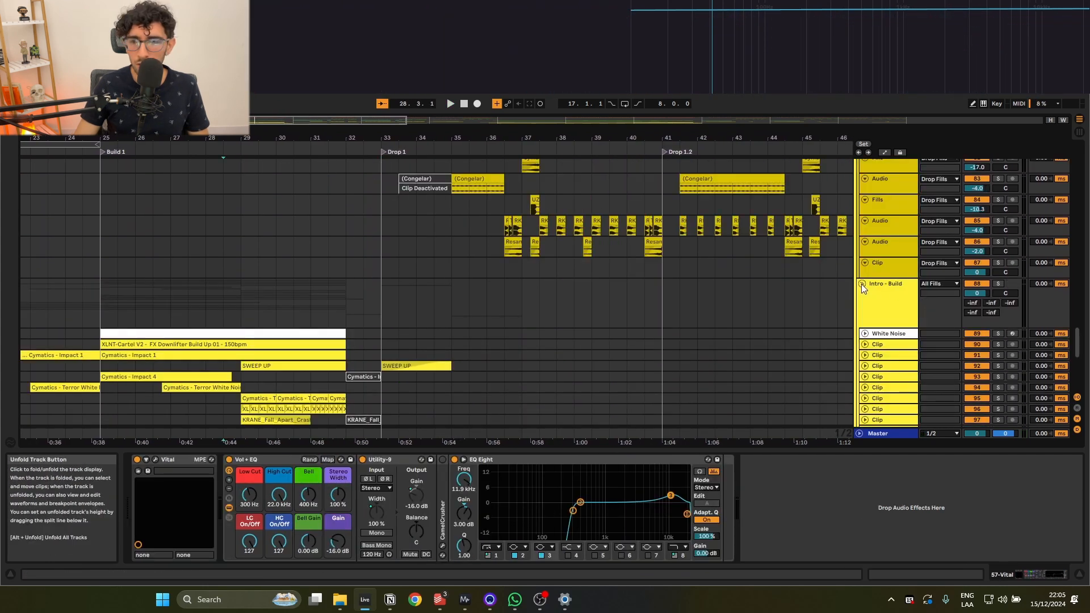
{"action": "left_click", "coordinate": [861, 284], "text": "alt"}
{"action": "left_click", "coordinate": [219, 224]}
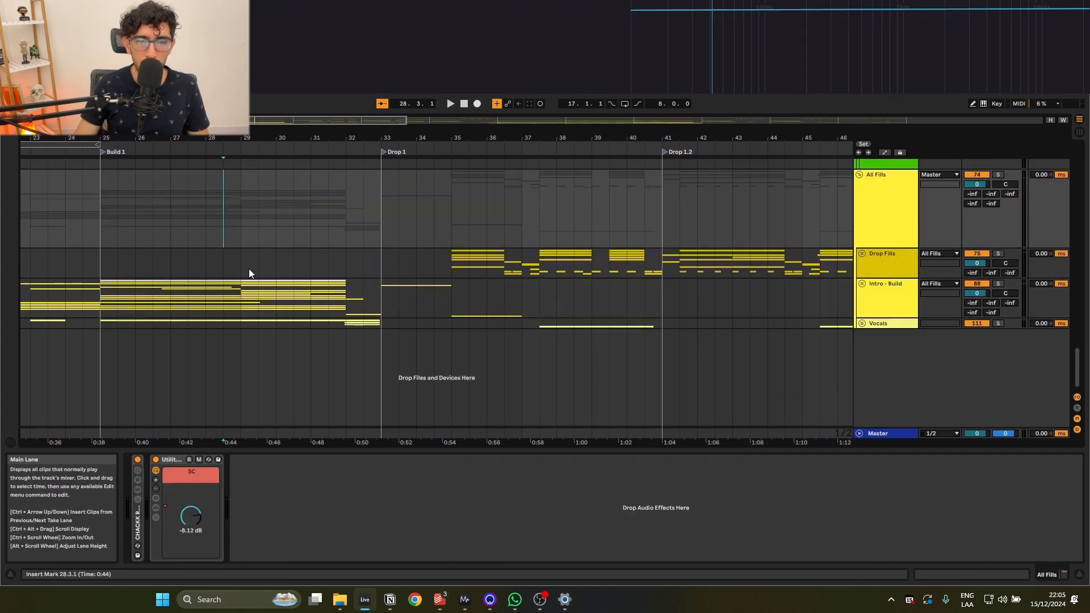
Show the Master track's devices, expand kHs Tape Stop and open its plug-in window.
{"action": "left_click", "coordinate": [875, 427]}
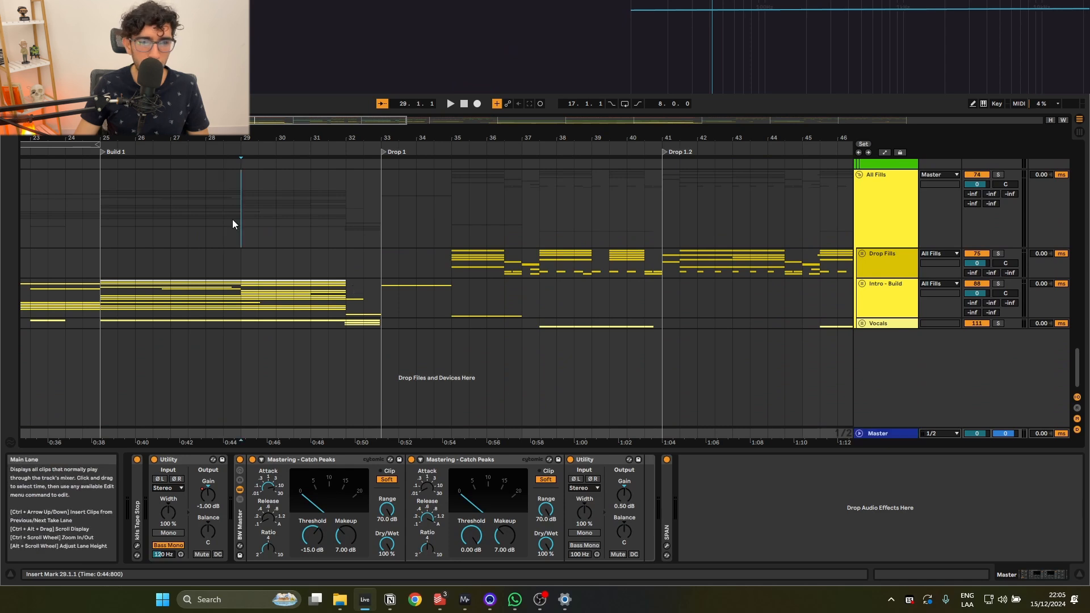
{"action": "left_click", "coordinate": [224, 209]}
{"action": "left_click", "coordinate": [890, 435]}
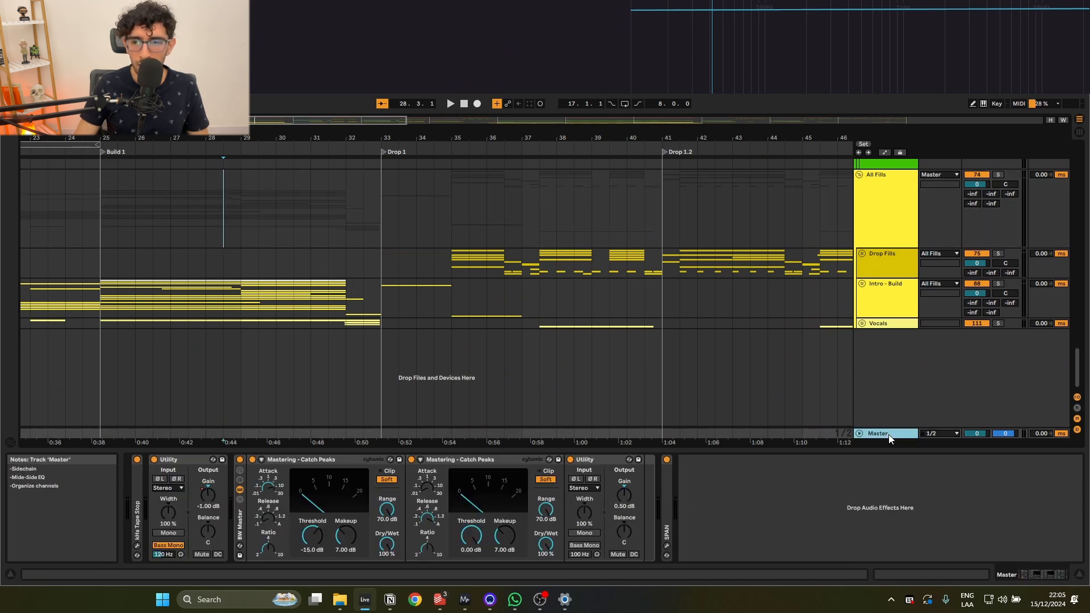
{"action": "double_click", "coordinate": [142, 505]}
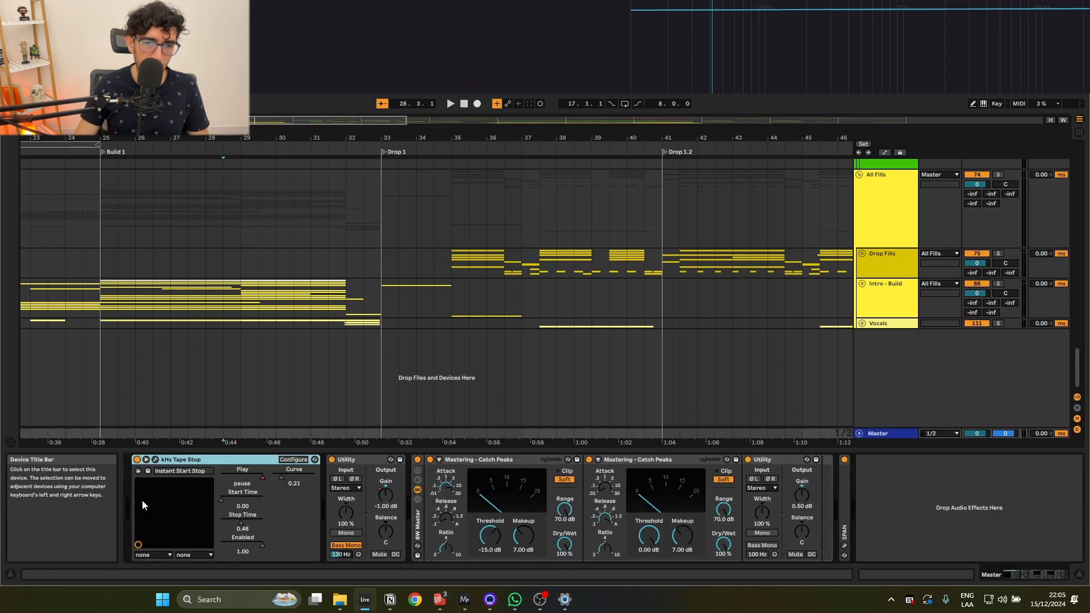
{"action": "left_click", "coordinate": [155, 461]}
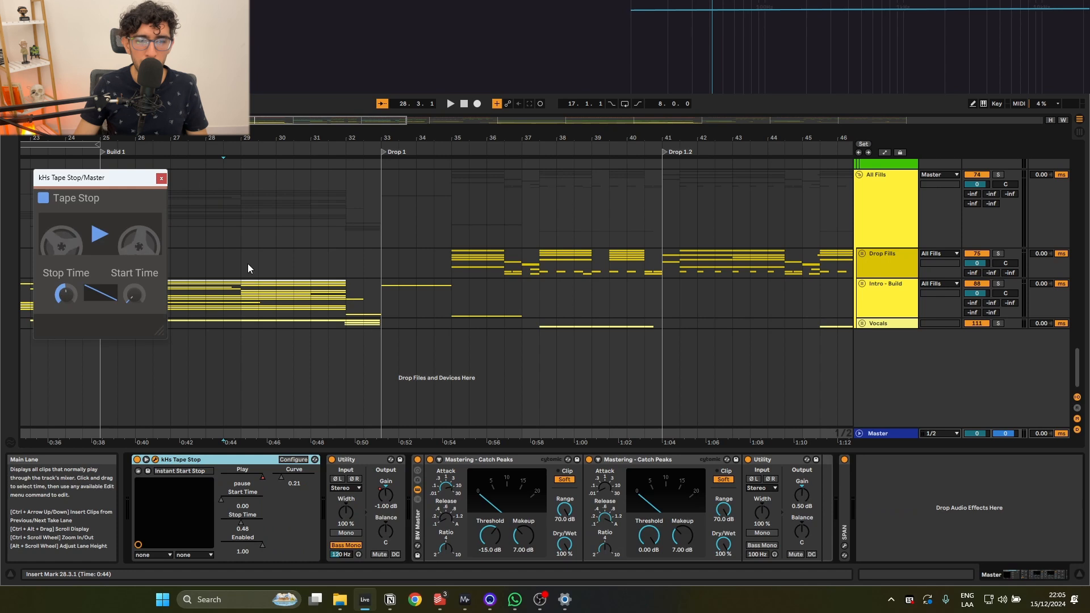
Play Build 1 from bar 28 with the Tape Stop window open, close it and stop with the marker at bar 29.
{"action": "left_click", "coordinate": [201, 299]}
{"action": "key", "text": "space"}
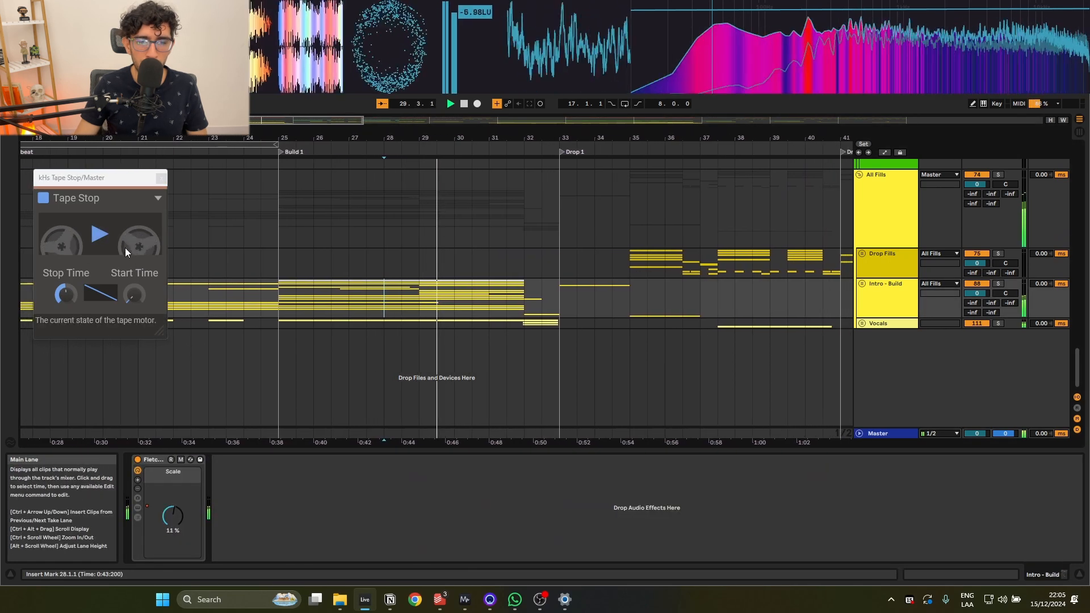
{"action": "left_click", "coordinate": [161, 178]}
{"action": "key", "text": "space"}
{"action": "left_click", "coordinate": [402, 197]}
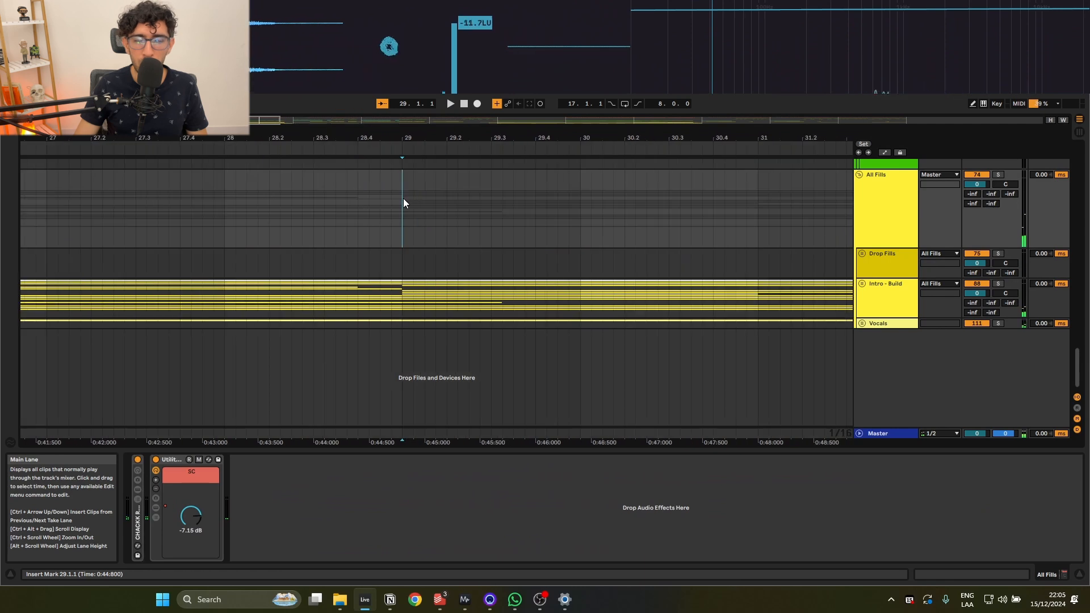
Fold the main track groups into an overview and place the insert marker at bar 33, where Drop 1 starts.
{"action": "scroll", "coordinate": [408, 239], "scroll_direction": "up", "scroll_amount": 3}
{"action": "scroll", "coordinate": [415, 287], "scroll_direction": "up", "scroll_amount": 5}
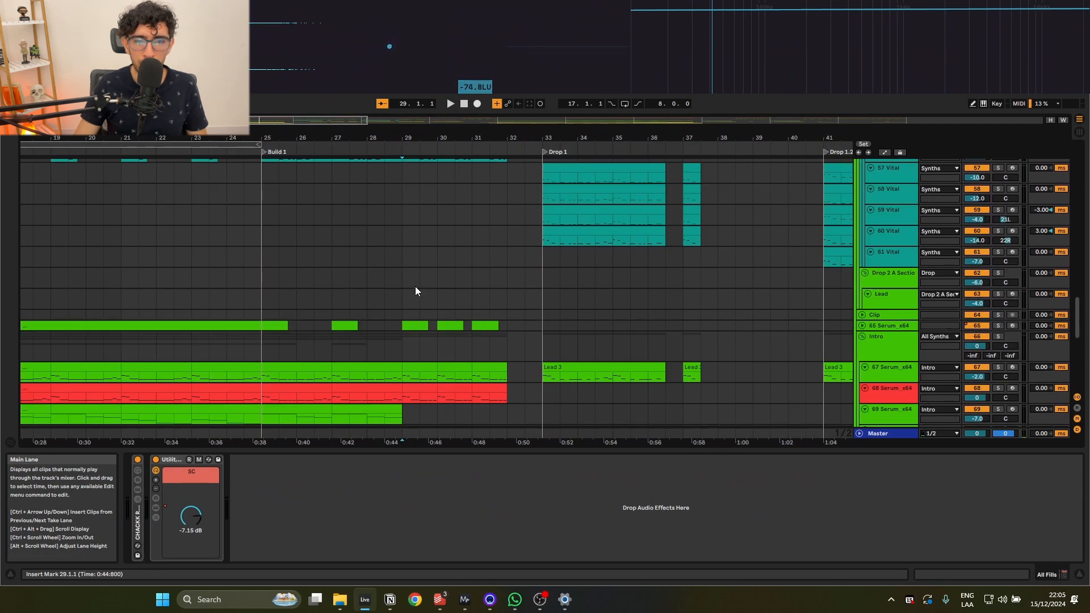
{"action": "left_click", "coordinate": [399, 270]}
{"action": "scroll", "coordinate": [404, 259], "scroll_direction": "up", "scroll_amount": 1}
{"action": "scroll", "coordinate": [410, 266], "scroll_direction": "up", "scroll_amount": 15}
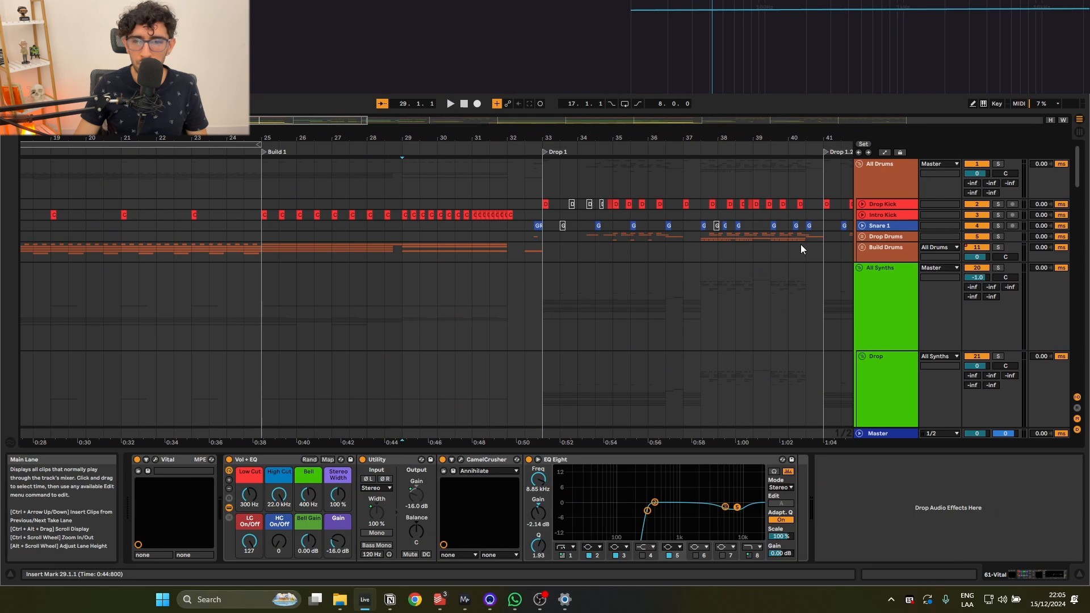
{"action": "left_click", "coordinate": [859, 267], "text": "alt"}
{"action": "left_click", "coordinate": [525, 237]}
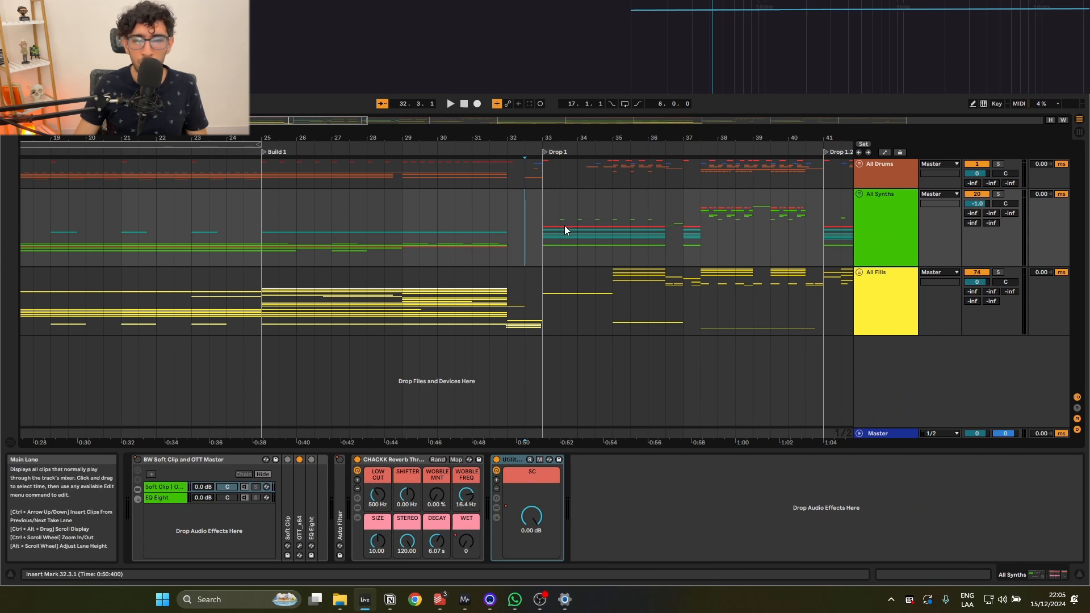
{"action": "left_click", "coordinate": [544, 219]}
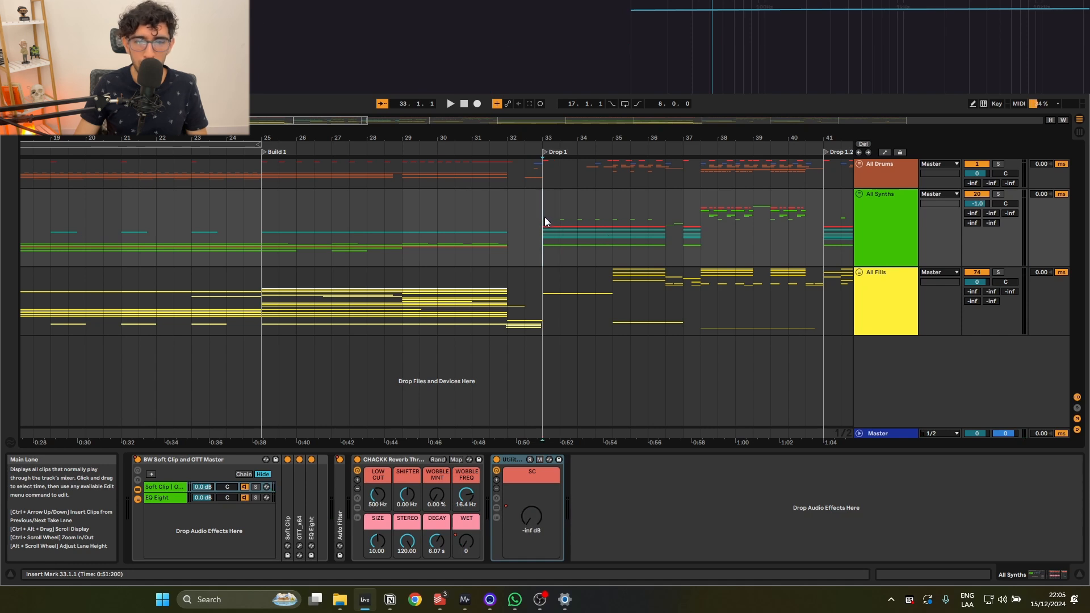
Compare the Intro and Breakbeat synths with the start of Drop 1 in the arrangement overview.
{"action": "key", "text": "w"}
{"action": "scroll", "coordinate": [86, 231], "scroll_direction": "up", "scroll_amount": 3}
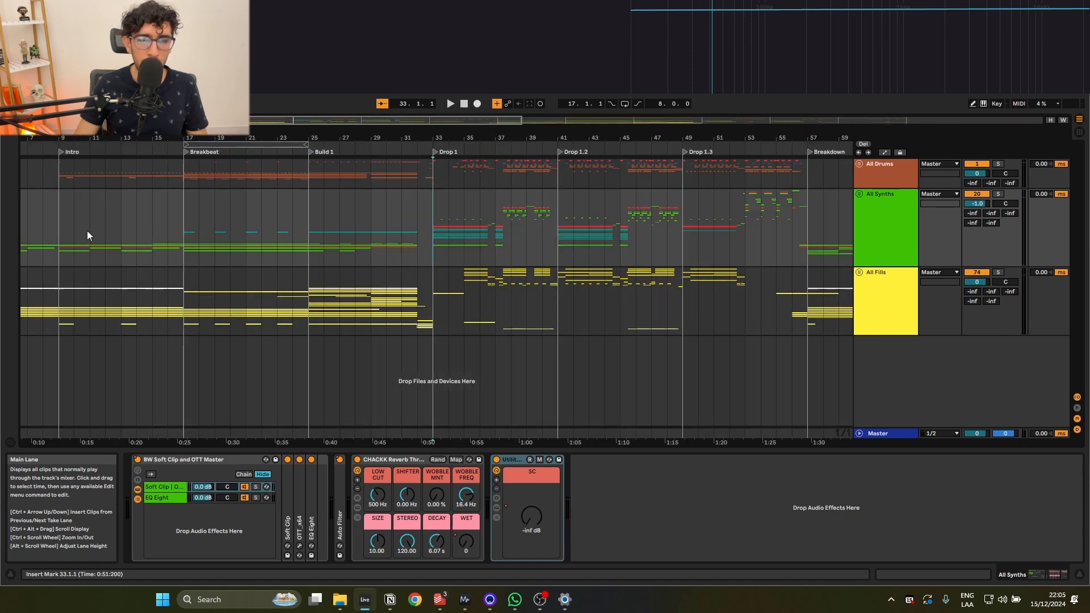
{"action": "left_click", "coordinate": [182, 236]}
{"action": "left_click", "coordinate": [111, 227]}
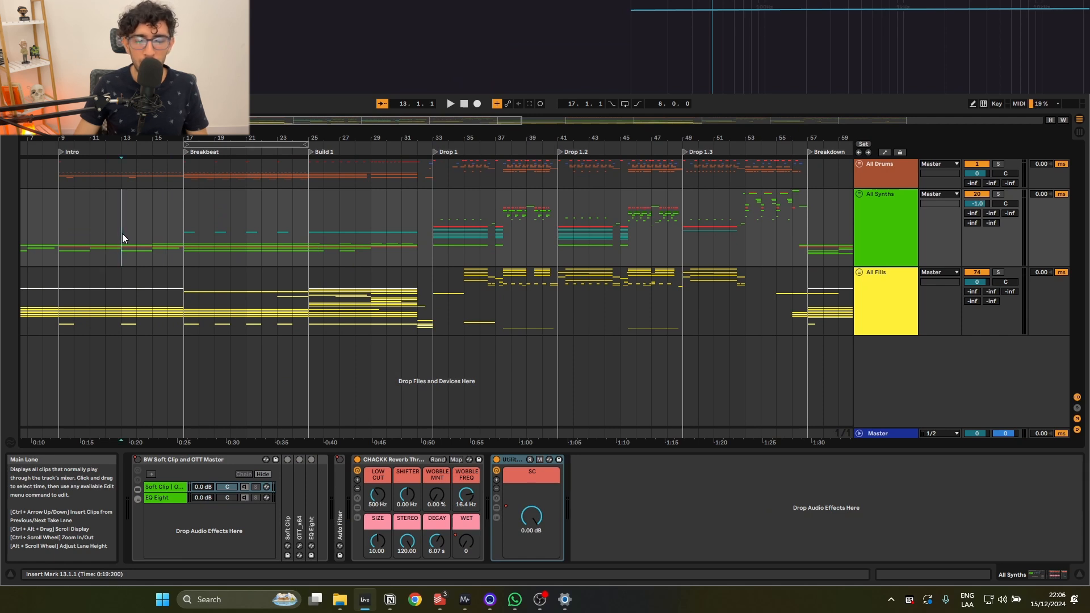
{"action": "left_click", "coordinate": [436, 231]}
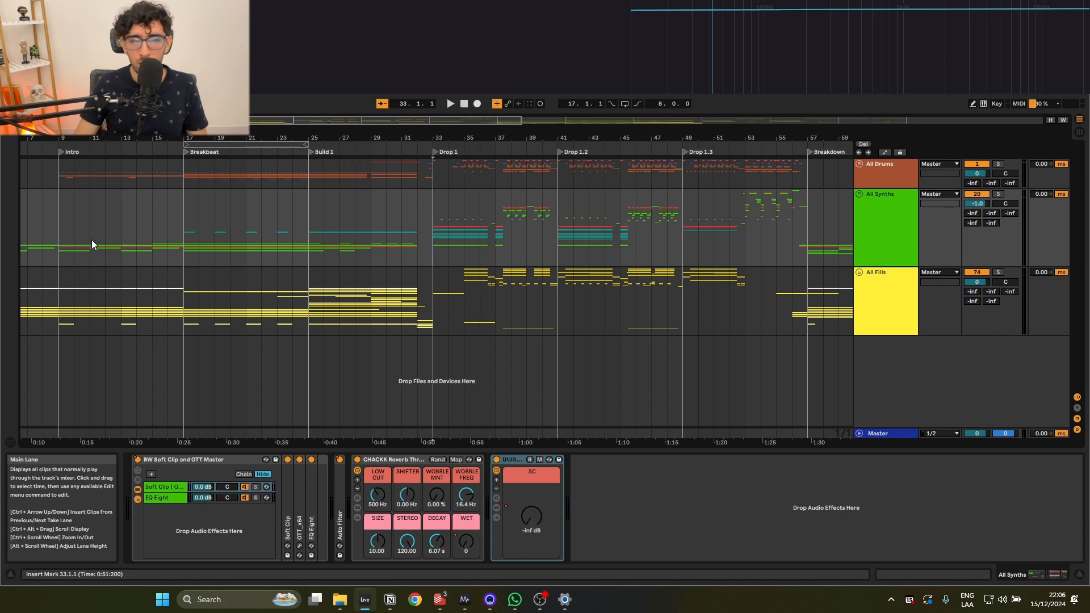
{"action": "left_click_drag", "start_coordinate": [92, 244], "coordinate": [284, 236]}
Unfold the All Synths group and play the Intro clips of Serum tracks 71 and 69 soloed from bar 9.
{"action": "left_click", "coordinate": [859, 193], "text": "alt"}
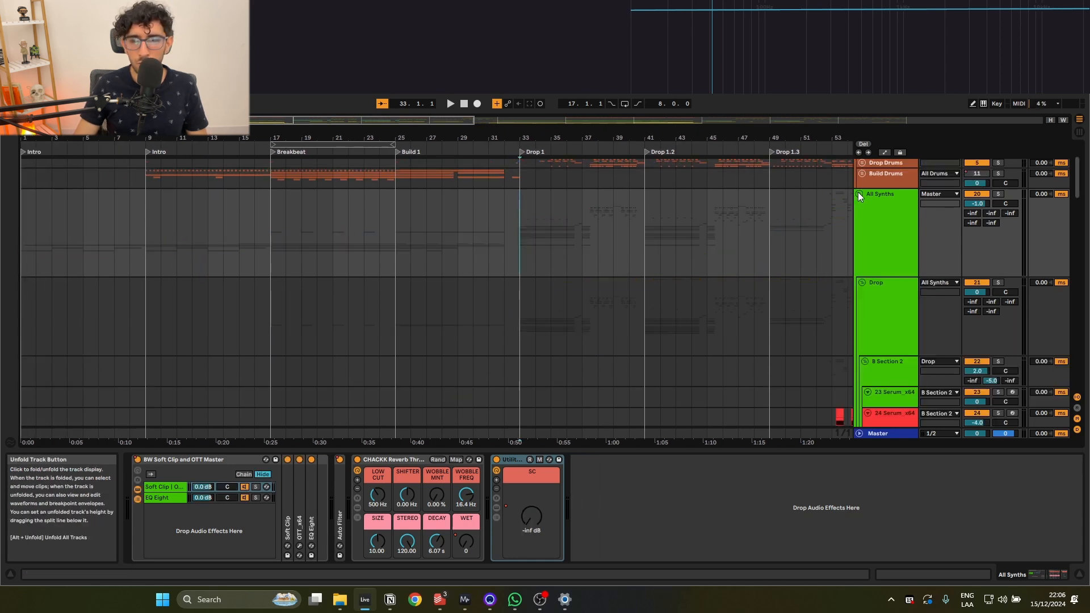
{"action": "scroll", "coordinate": [591, 264], "scroll_direction": "down", "scroll_amount": 10}
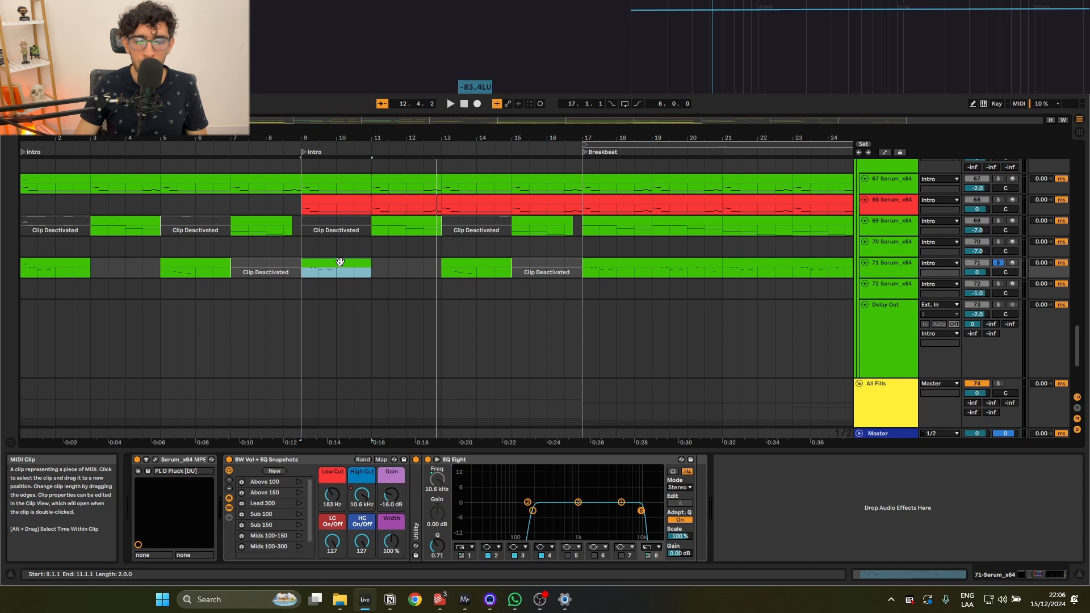
{"action": "key", "text": "space"}
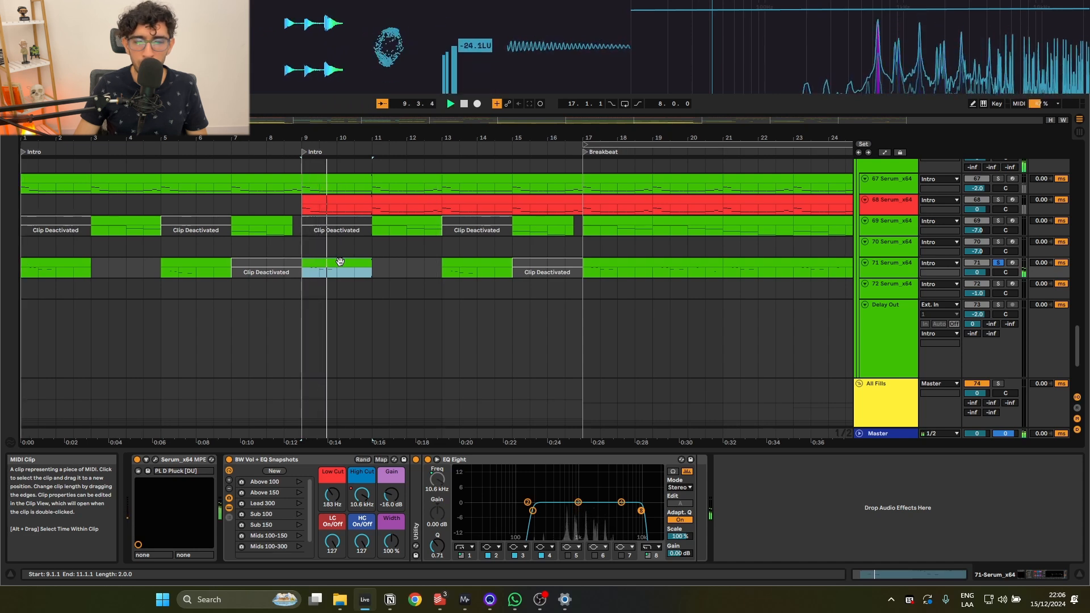
{"action": "left_click", "coordinate": [390, 224]}
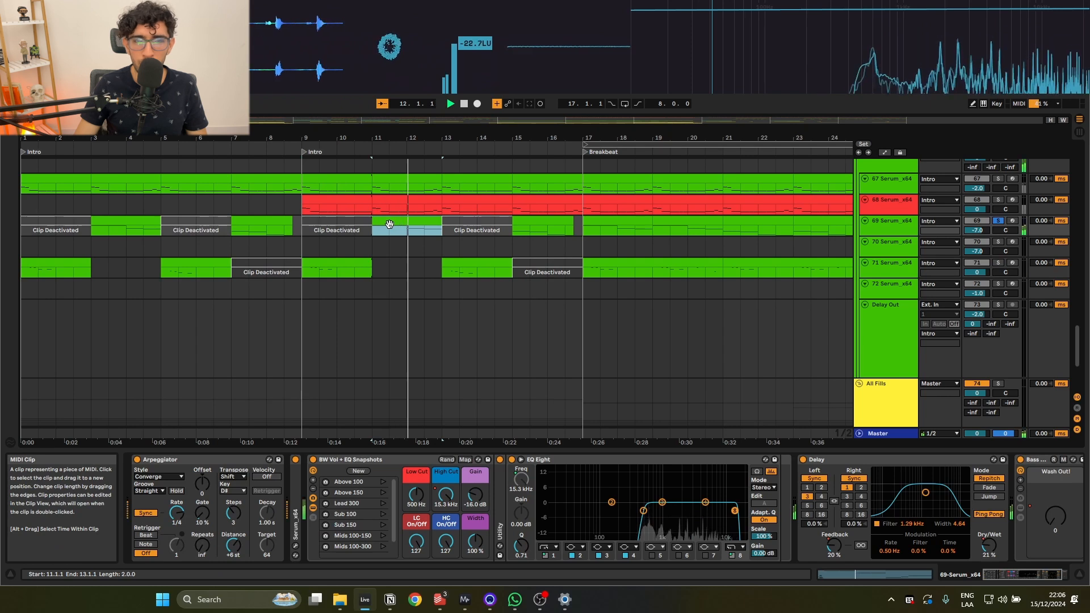
{"action": "key", "text": "space"}
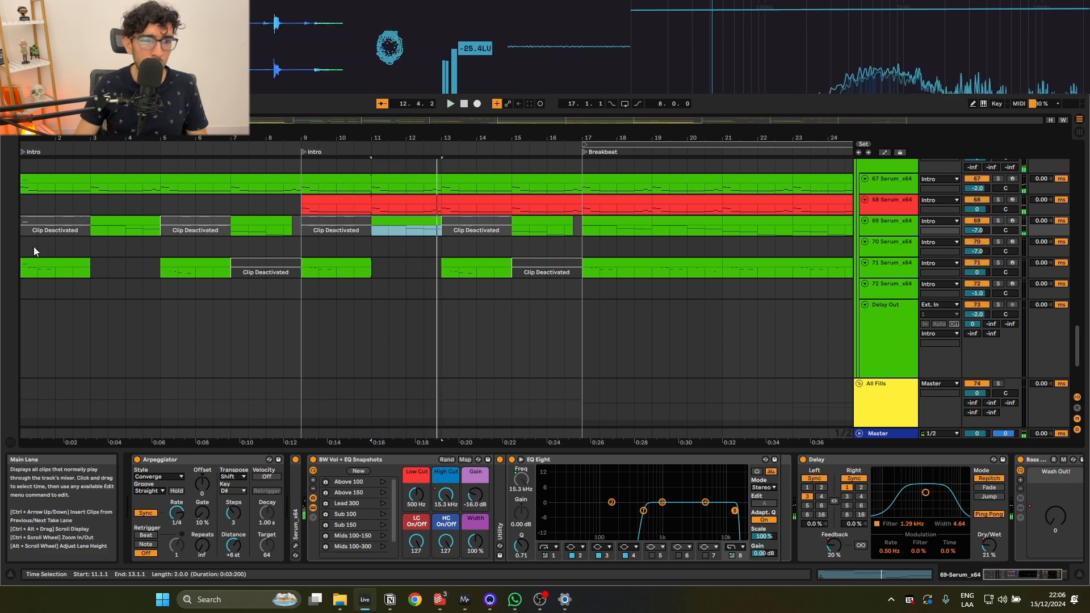
Compare the track 71 clip at bar 9 with the track 69 clip at bar 11 in the Intro.
{"action": "left_click", "coordinate": [307, 263]}
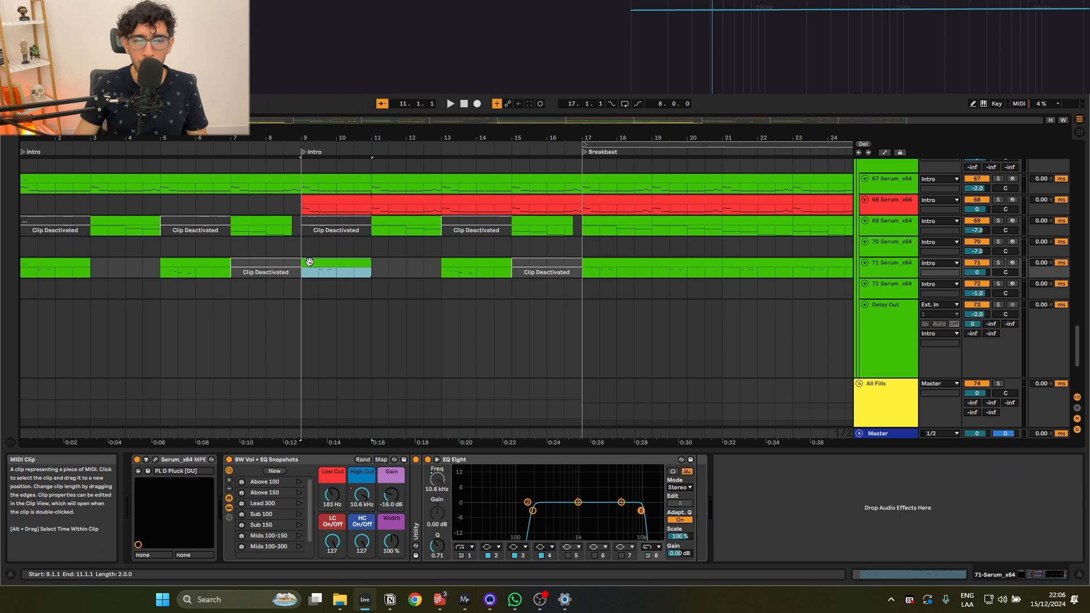
{"action": "left_click", "coordinate": [375, 224]}
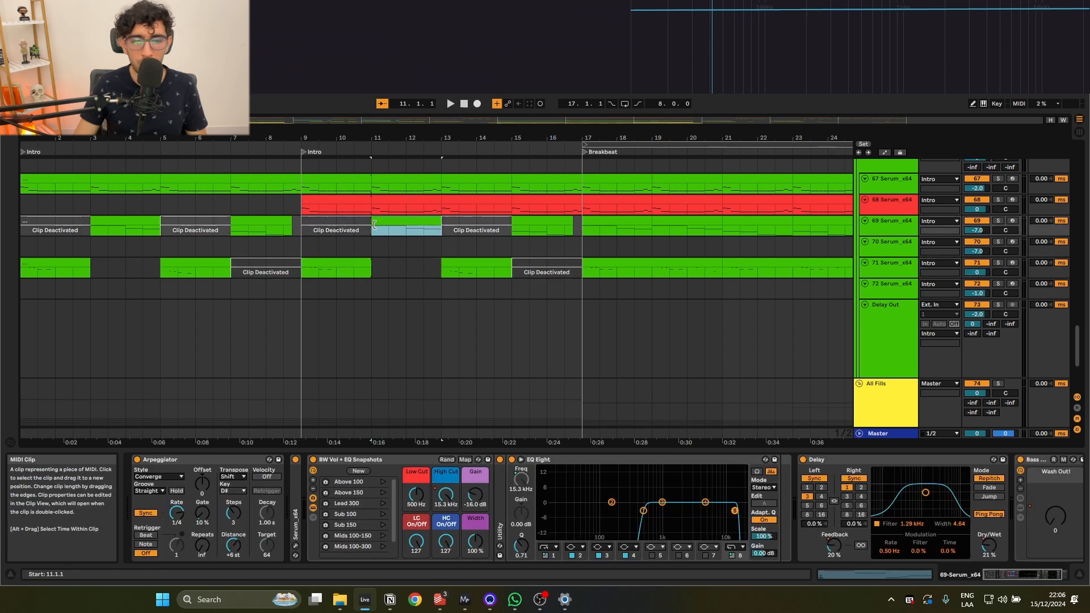
{"action": "left_click", "coordinate": [401, 255]}
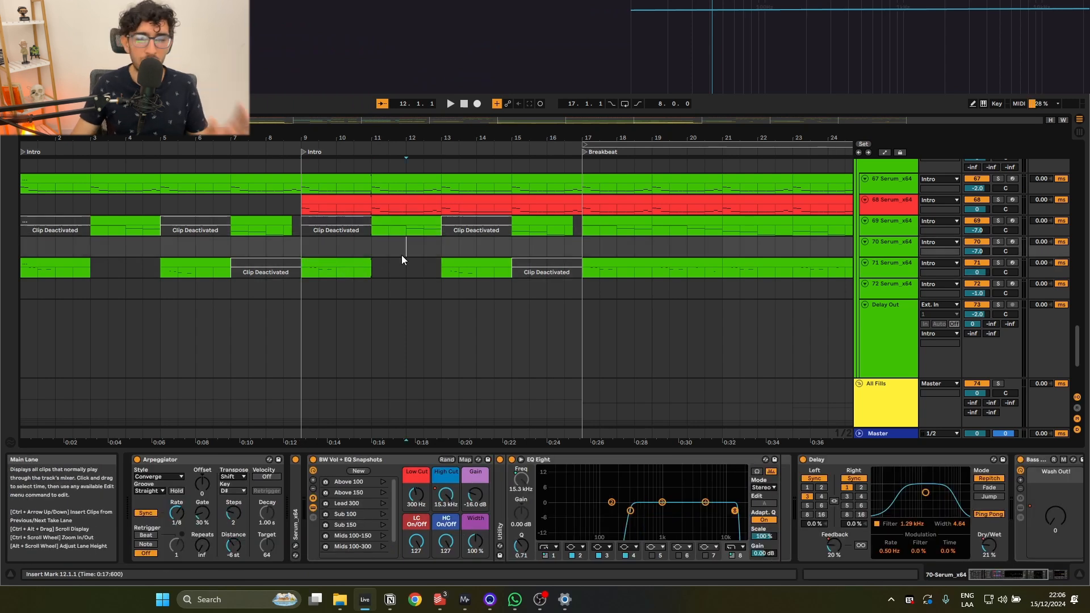
Review the lead and synth clips from the Breakbeat through the drops, then fold the section groups inside Drop.
{"action": "key", "text": "w"}
{"action": "scroll", "coordinate": [247, 248], "scroll_direction": "up", "scroll_amount": 3}
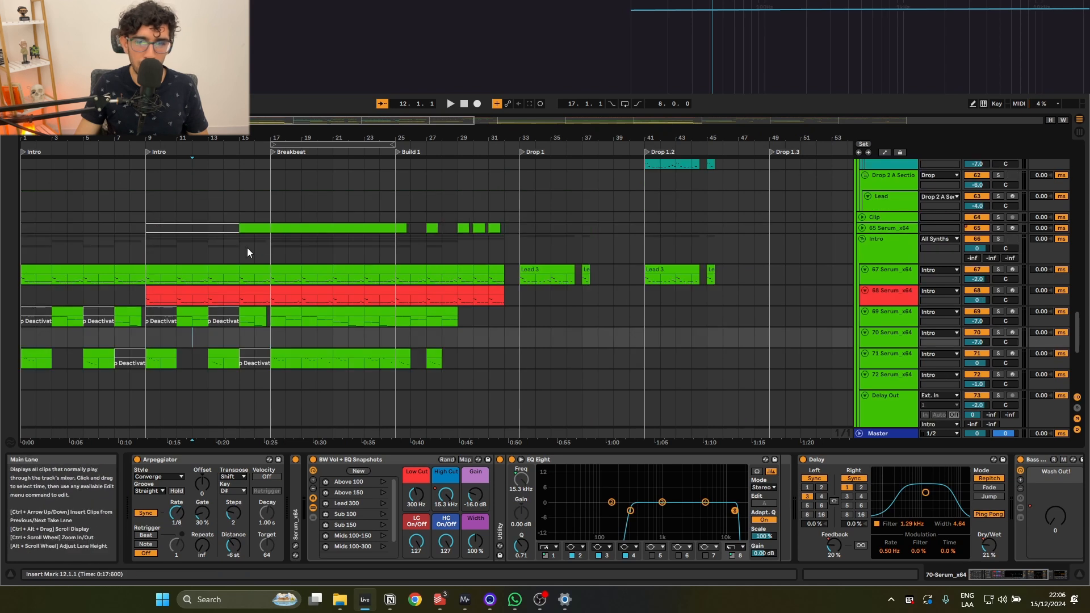
{"action": "left_click", "coordinate": [240, 246]}
{"action": "scroll", "coordinate": [239, 246], "scroll_direction": "up", "scroll_amount": 5}
{"action": "left_click", "coordinate": [242, 250]}
{"action": "scroll", "coordinate": [475, 296], "scroll_direction": "down", "scroll_amount": 3}
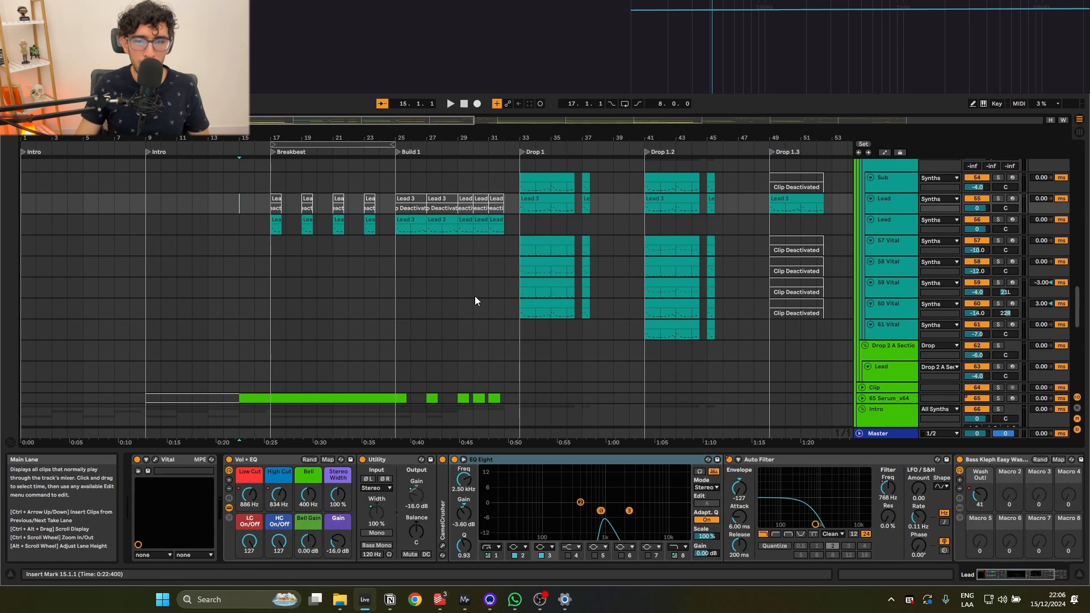
{"action": "left_click_drag", "start_coordinate": [540, 309], "coordinate": [469, 324]}
{"action": "scroll", "coordinate": [457, 292], "scroll_direction": "up", "scroll_amount": 3}
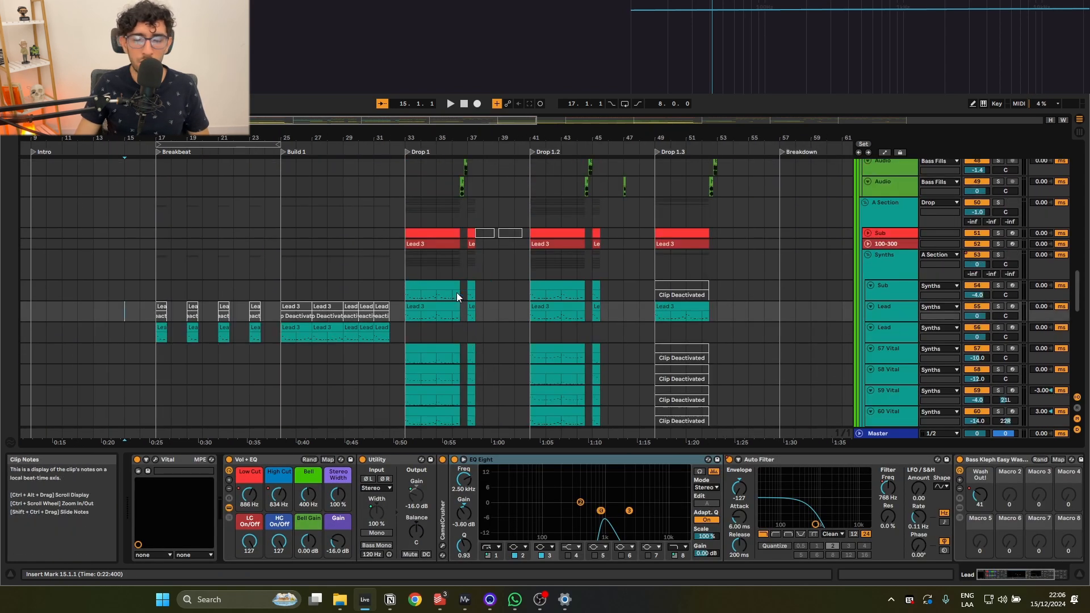
{"action": "scroll", "coordinate": [457, 292], "scroll_direction": "up", "scroll_amount": 5}
{"action": "left_click", "coordinate": [867, 283], "text": "alt"}
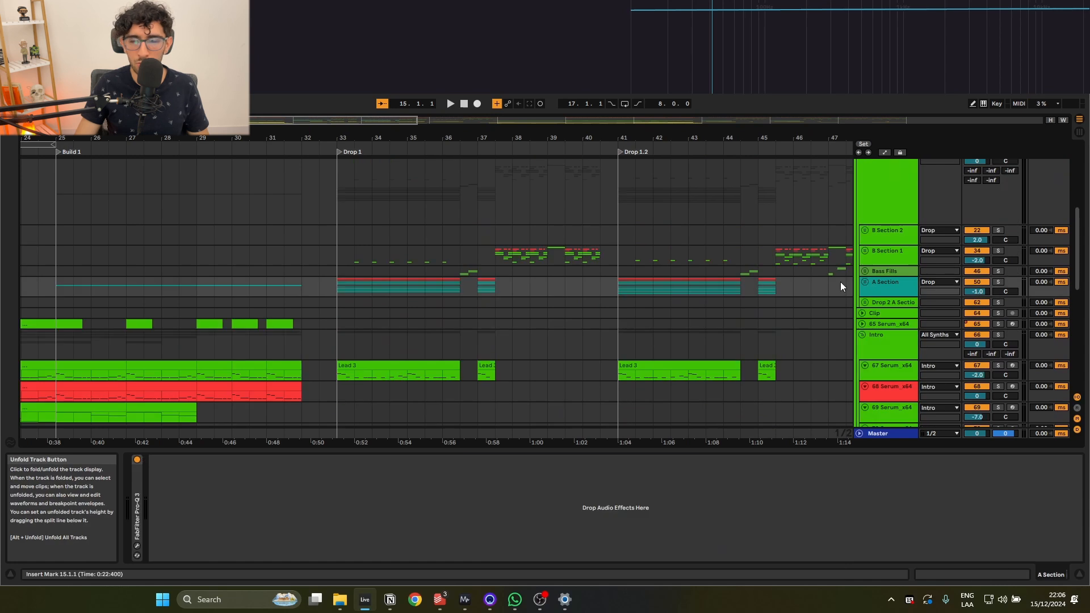
Mark the A Section part of Drop 1 from bar 33 to 37.3.1, then the B Section 1 part up to Drop 1.2.
{"action": "left_click", "coordinate": [347, 215]}
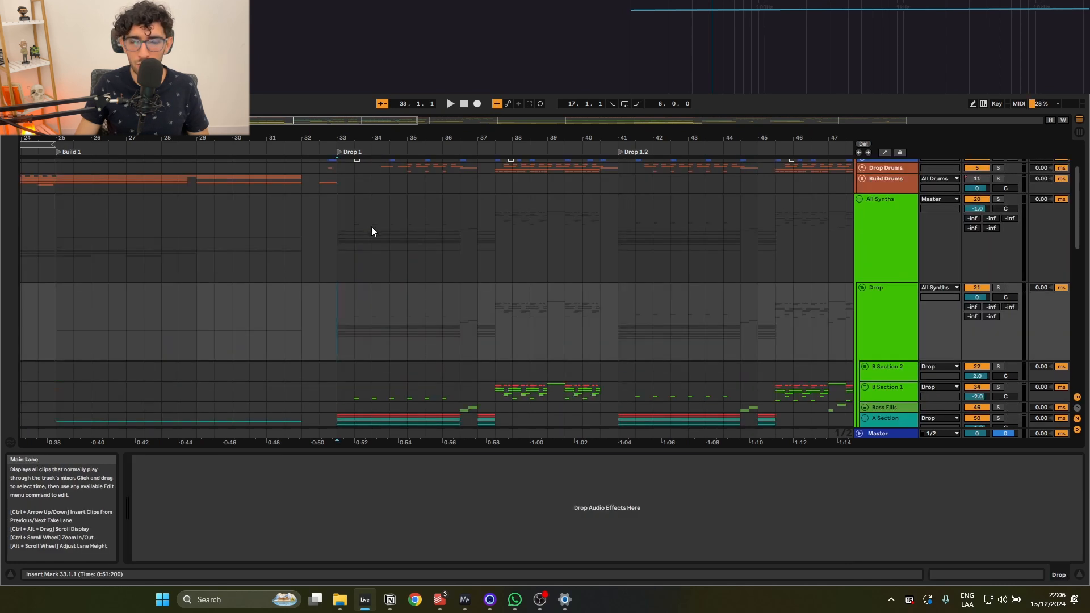
{"action": "left_click", "coordinate": [325, 214]}
{"action": "scroll", "coordinate": [474, 226], "scroll_direction": "down", "scroll_amount": 2}
{"action": "left_click", "coordinate": [473, 226]}
{"action": "left_click_drag", "start_coordinate": [472, 227], "coordinate": [502, 234]}
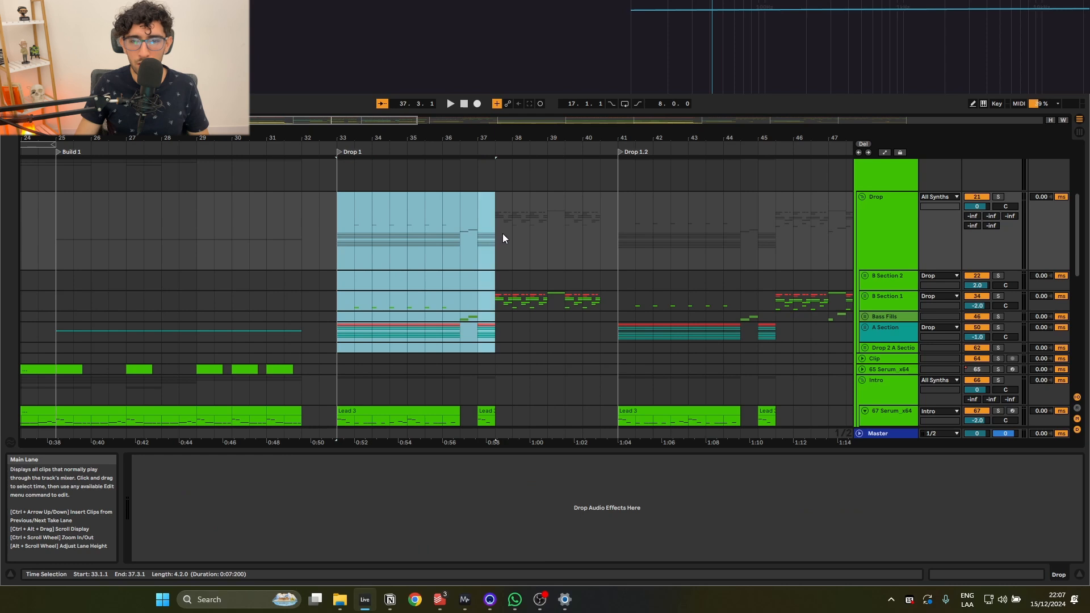
{"action": "left_click_drag", "start_coordinate": [495, 301], "coordinate": [616, 292]}
Play Drop 1 from bar 33 until just before Drop 1.2 and stop at bar 41.
{"action": "left_click", "coordinate": [351, 307]}
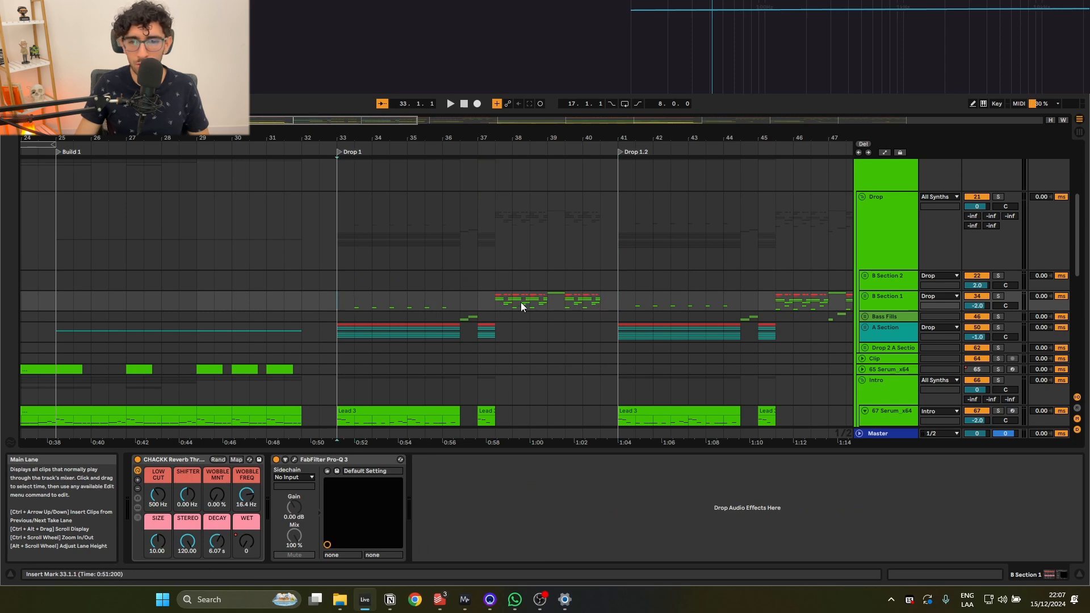
{"action": "key", "text": "space"}
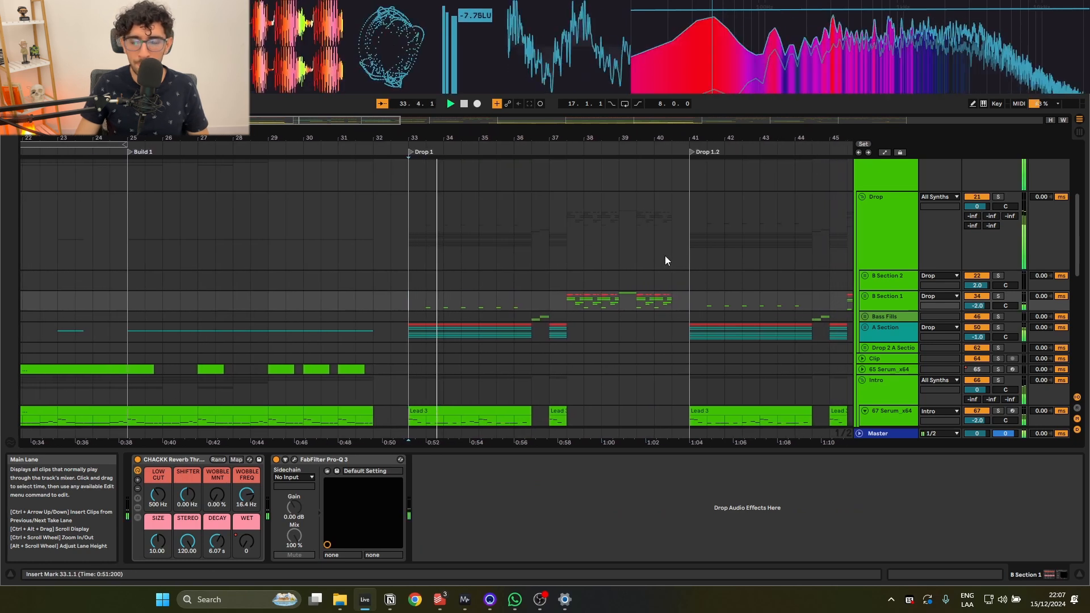
{"action": "scroll", "coordinate": [663, 256], "scroll_direction": "down", "scroll_amount": 2}
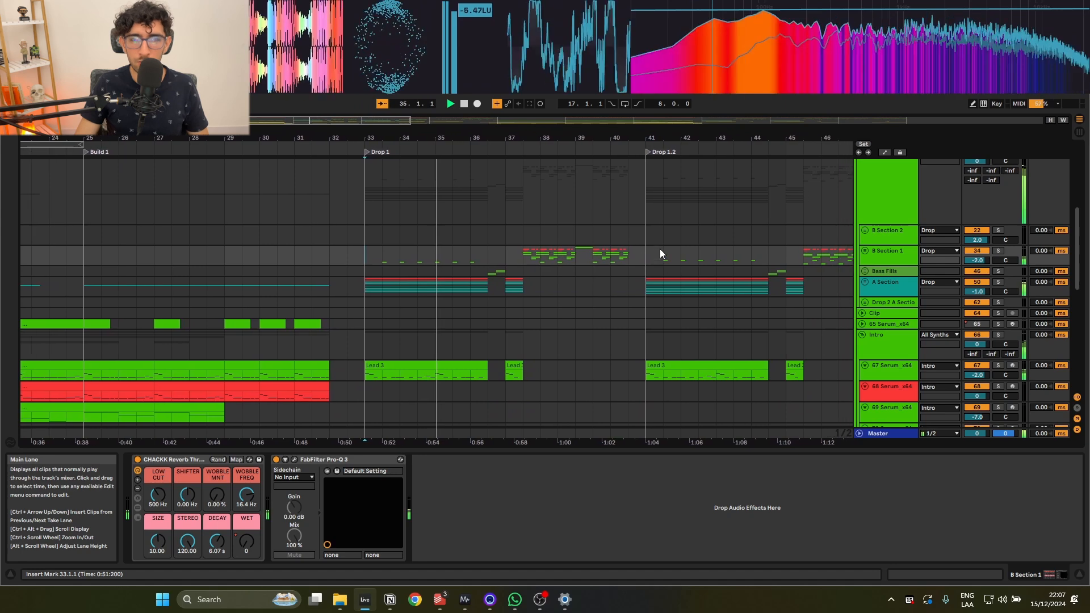
{"action": "scroll", "coordinate": [506, 270], "scroll_direction": "up", "scroll_amount": 2}
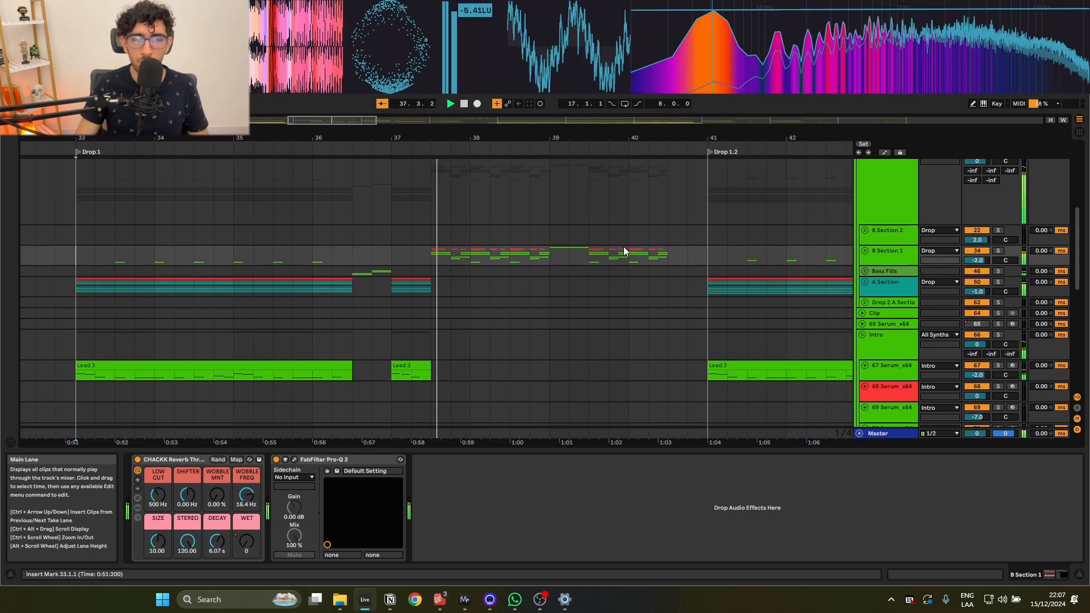
{"action": "scroll", "coordinate": [608, 251], "scroll_direction": "down", "scroll_amount": 2}
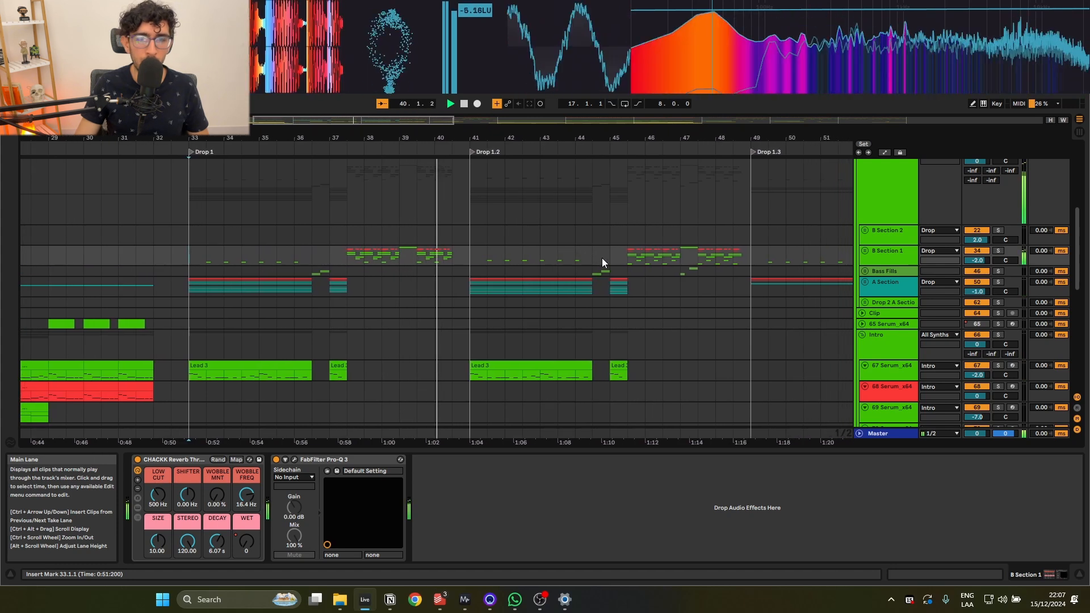
{"action": "left_click", "coordinate": [433, 258]}
{"action": "key", "text": "space"}
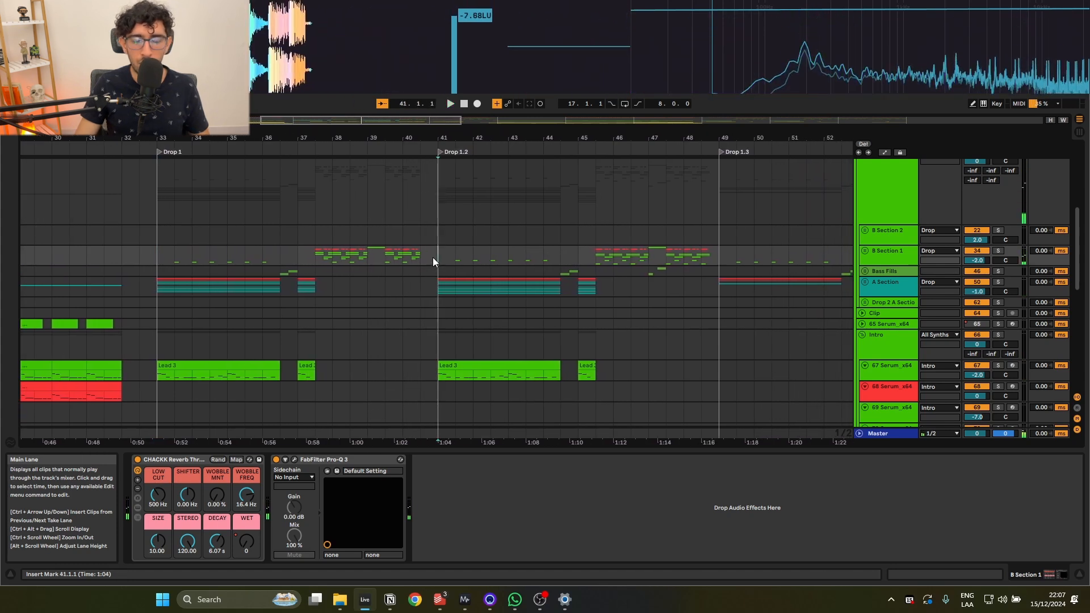
Play the opening of Drop 1.2 briefly from bar 41 and stop there.
{"action": "key", "text": "space"}
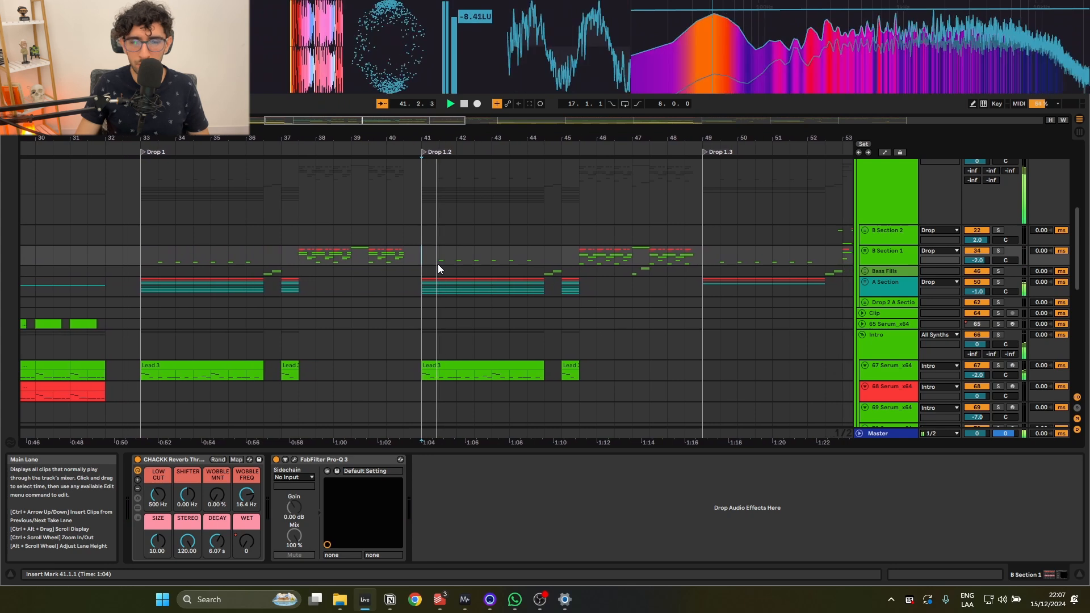
{"action": "left_click", "coordinate": [367, 311]}
{"action": "left_click", "coordinate": [406, 286]}
{"action": "key", "text": "space"}
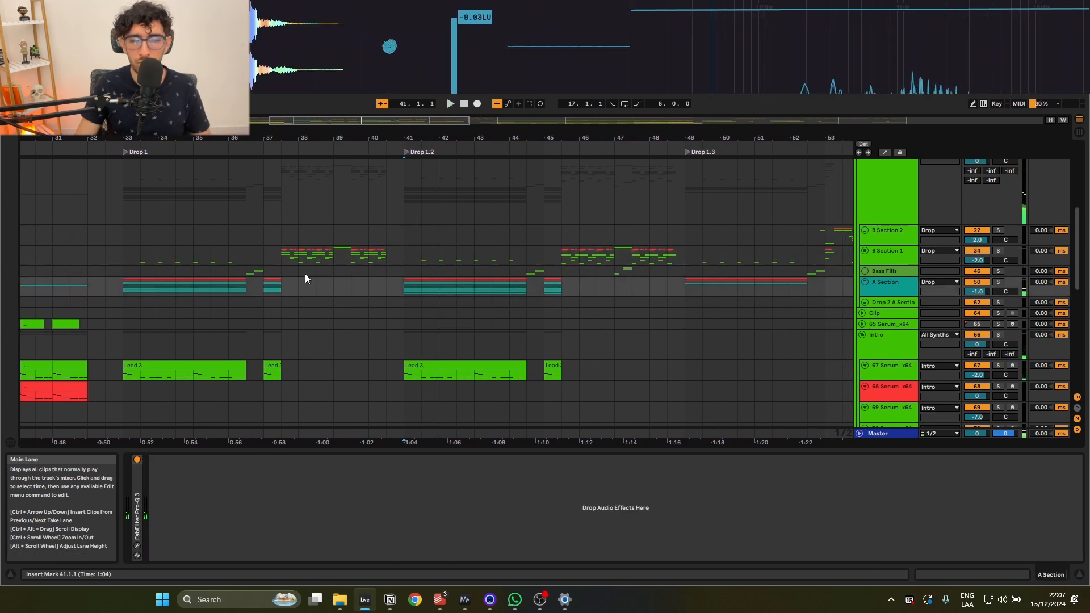
Mark the A Section part of Drop 1 from bar 33 to 37 and play its B Section 1 part from 37.3.1.
{"action": "left_click_drag", "start_coordinate": [128, 291], "coordinate": [244, 283]}
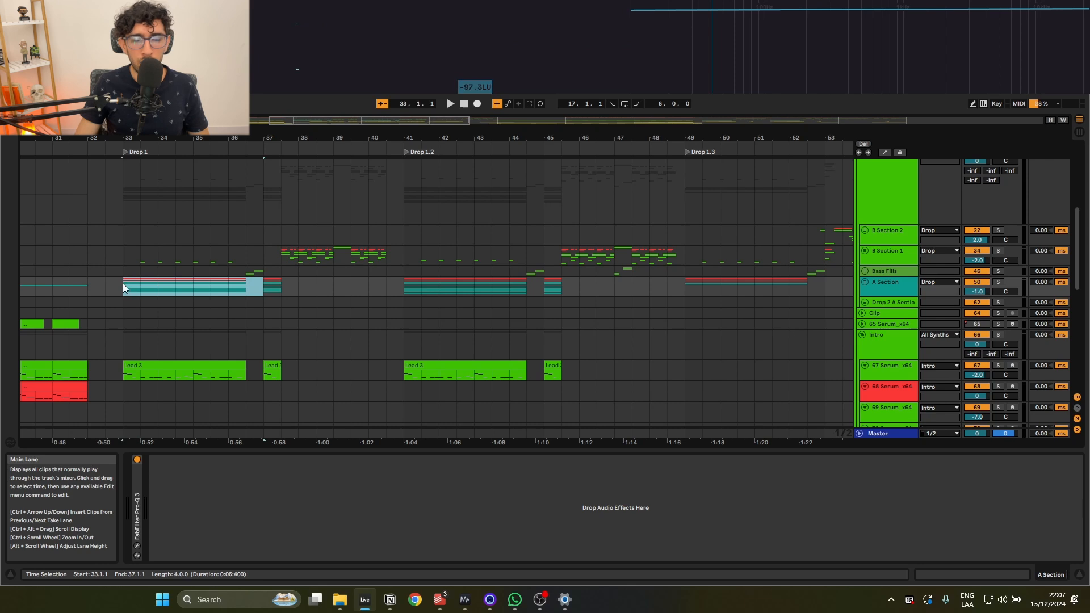
{"action": "left_click", "coordinate": [282, 259]}
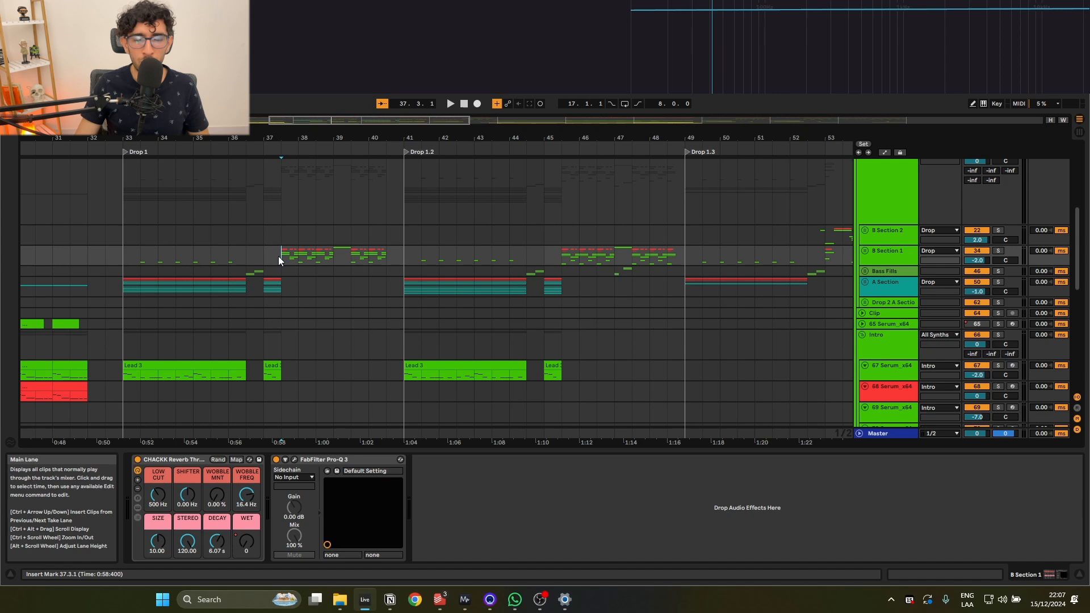
{"action": "key", "text": "space"}
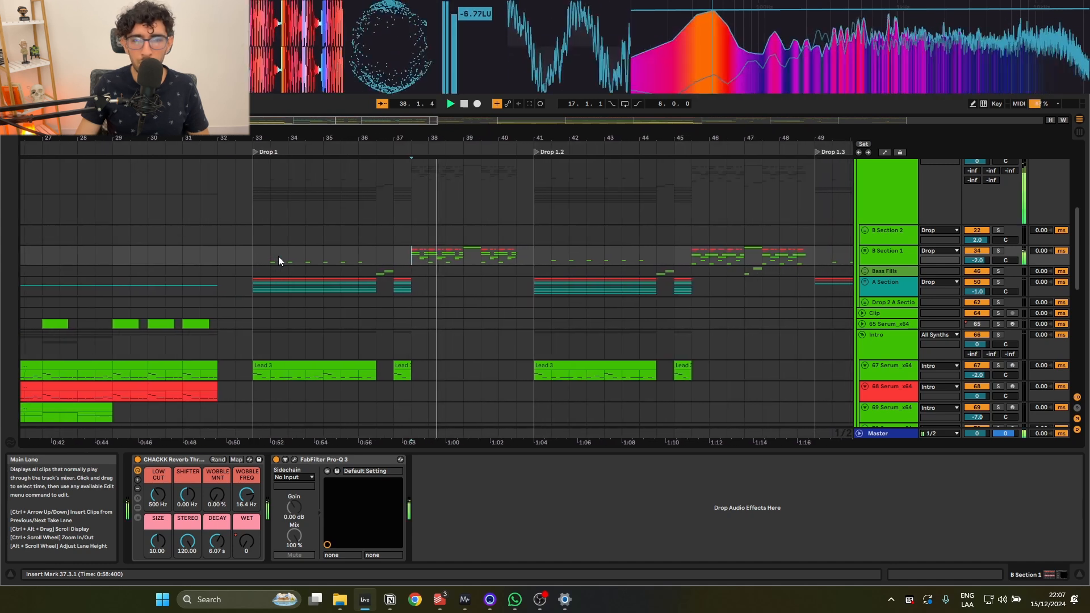
{"action": "left_click", "coordinate": [458, 256]}
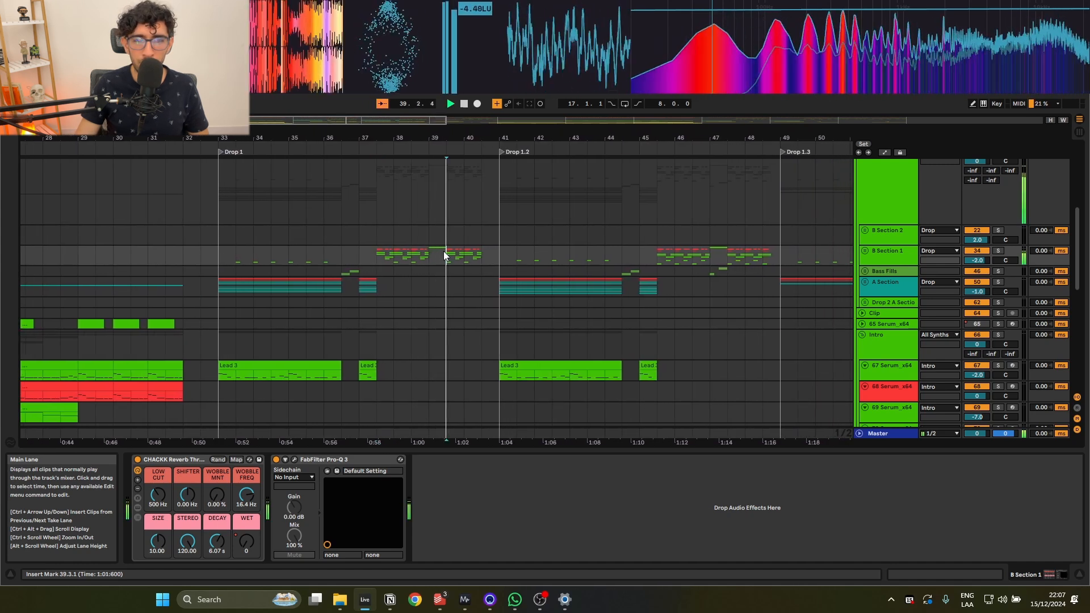
{"action": "key", "text": "space"}
{"action": "left_click", "coordinate": [392, 251]}
Play Drop 1.2 from bar 45 and stop with the insert marker at the start of Drop 1.3.
{"action": "scroll", "coordinate": [370, 248], "scroll_direction": "down", "scroll_amount": 3}
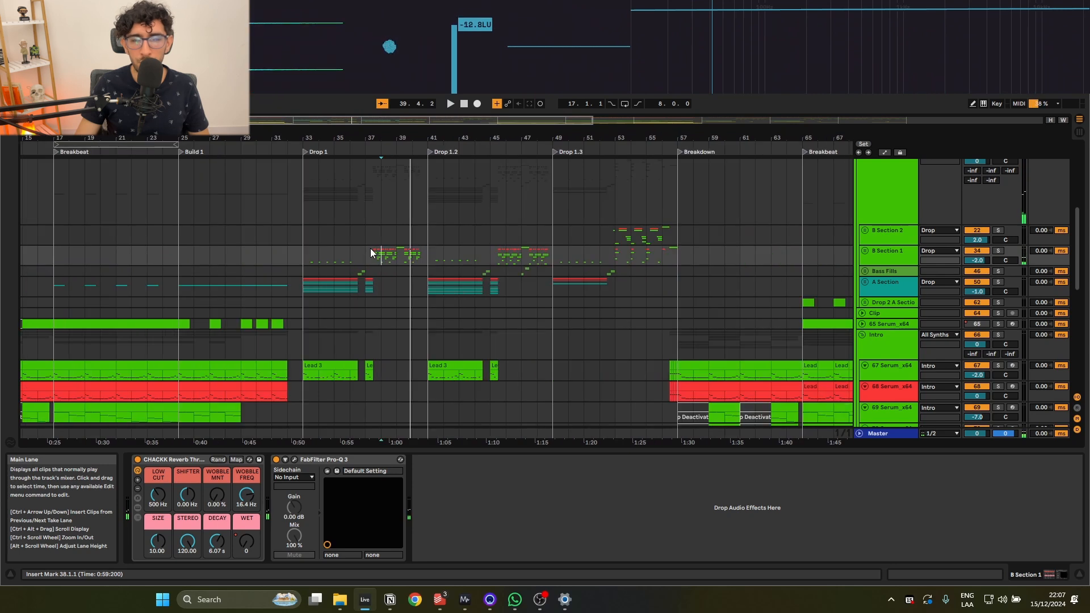
{"action": "left_click", "coordinate": [484, 257]}
{"action": "key", "text": "space"}
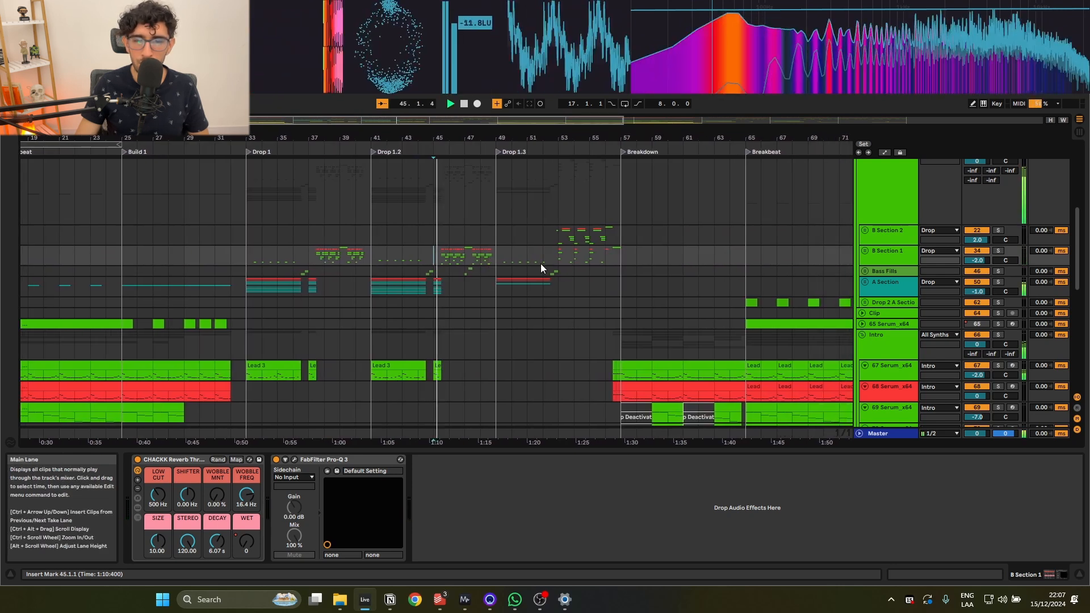
{"action": "left_click", "coordinate": [540, 264]}
{"action": "left_click", "coordinate": [496, 258]}
{"action": "key", "text": "space"}
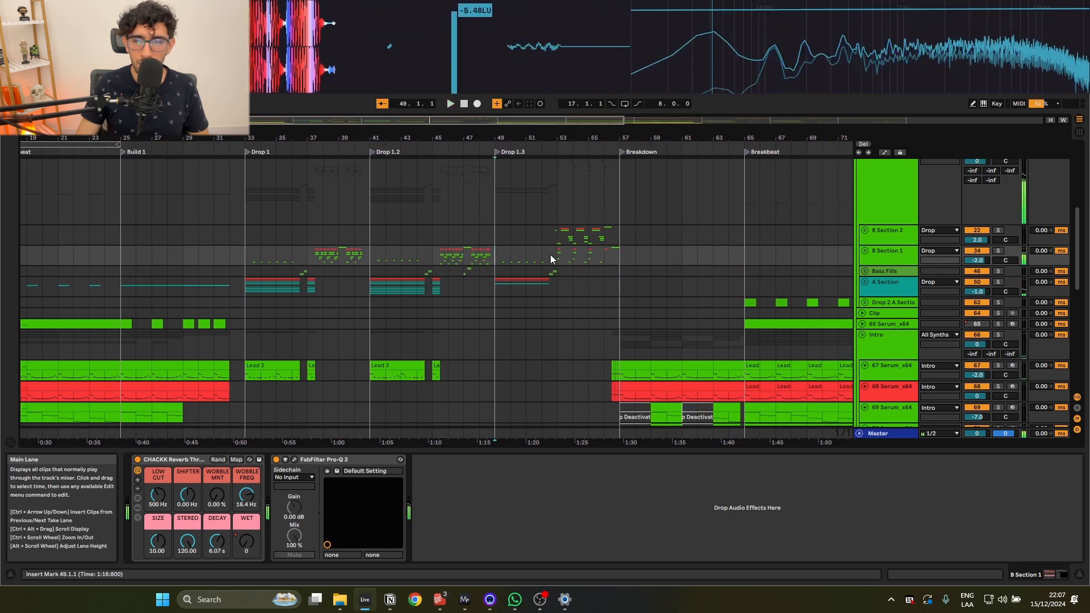
Mark Drop 1.3 up to the Breakdown and play it from bar 50.
{"action": "scroll", "coordinate": [502, 242], "scroll_direction": "up", "scroll_amount": 1}
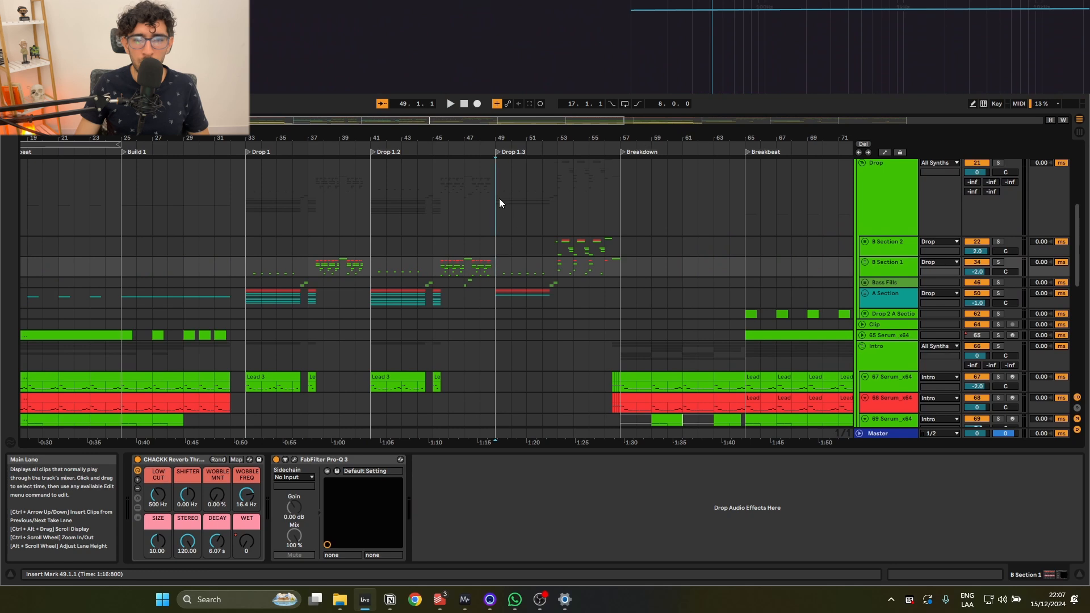
{"action": "left_click_drag", "start_coordinate": [499, 203], "coordinate": [625, 193]}
{"action": "left_click", "coordinate": [574, 205]}
{"action": "left_click", "coordinate": [503, 258]}
{"action": "key", "text": "space"}
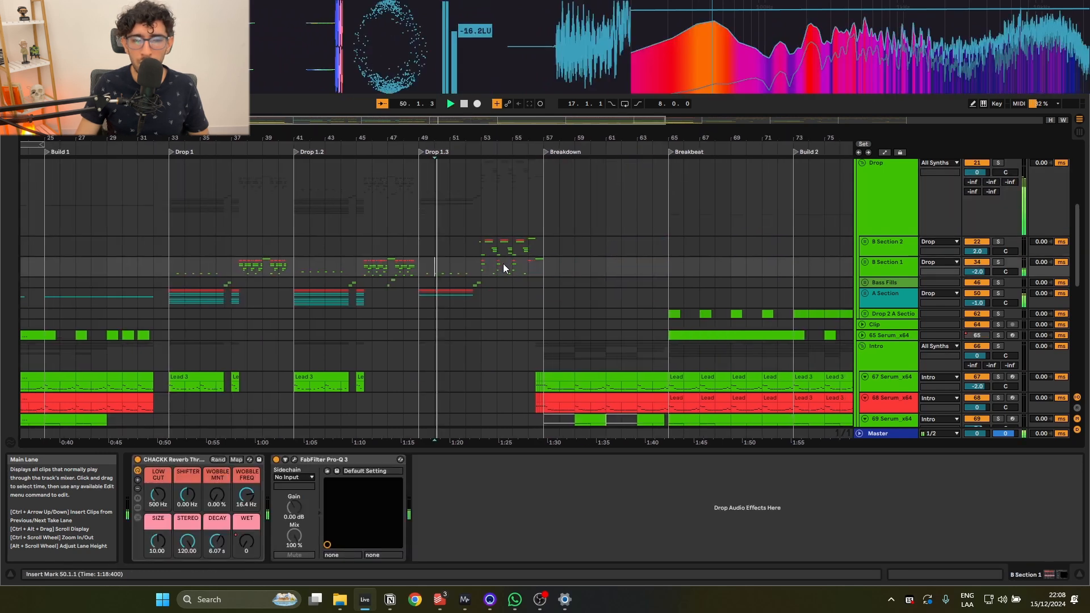
{"action": "scroll", "coordinate": [466, 271], "scroll_direction": "up", "scroll_amount": 3}
{"action": "left_click", "coordinate": [486, 264]}
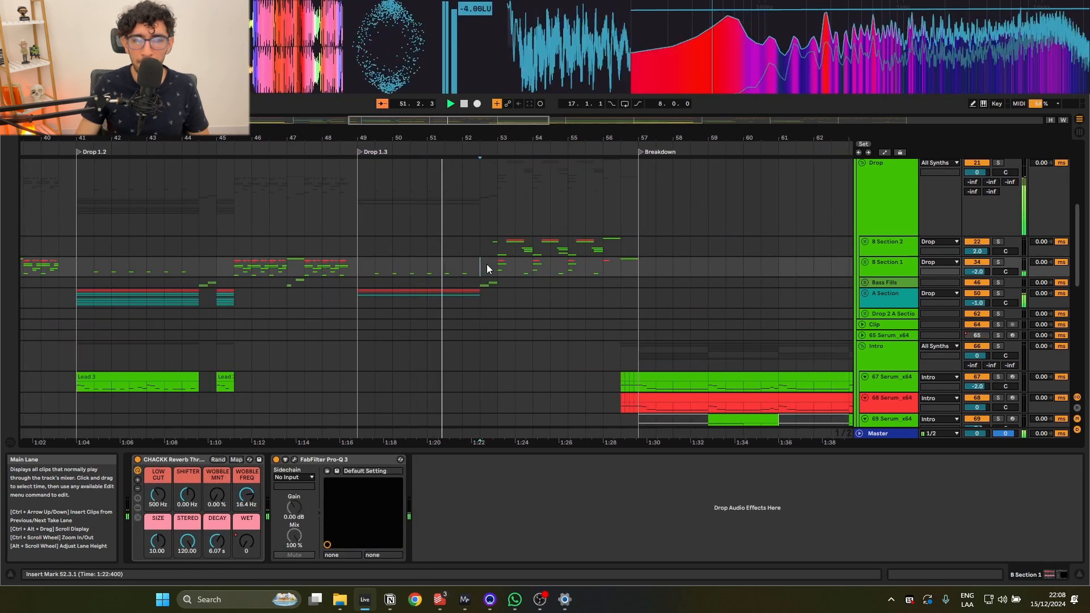
Play the B Section 2 part of Drop 1.3 from bar 53 and stop before the Breakdown.
{"action": "scroll", "coordinate": [486, 264], "scroll_direction": "down", "scroll_amount": 3}
{"action": "left_click", "coordinate": [486, 267]}
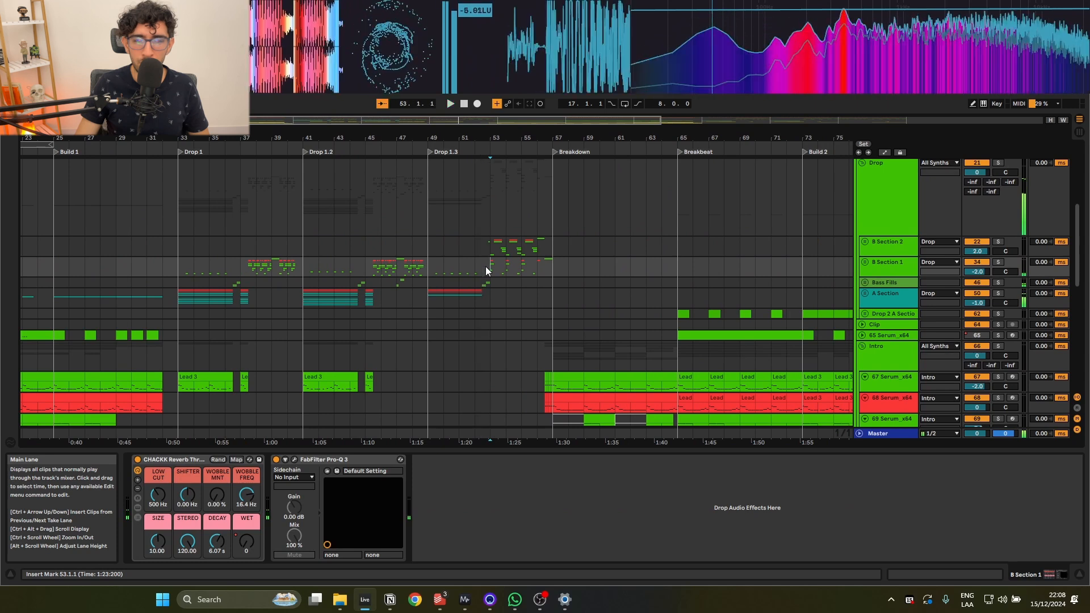
{"action": "scroll", "coordinate": [485, 267], "scroll_direction": "up", "scroll_amount": 3}
{"action": "scroll", "coordinate": [486, 271], "scroll_direction": "down", "scroll_amount": 4}
{"action": "key", "text": "space"}
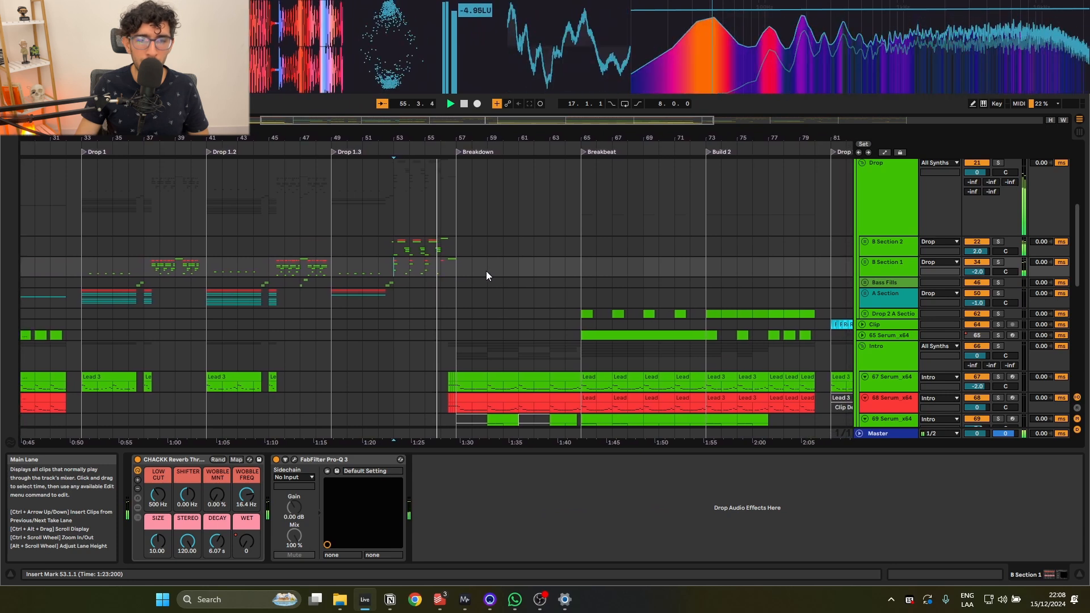
{"action": "key", "text": "space"}
{"action": "left_click", "coordinate": [414, 273]}
Mark Drop 1 and Drop 1.2 from bar 33 to 49, then all three drop parts from bar 33 to 57.
{"action": "scroll", "coordinate": [386, 268], "scroll_direction": "down", "scroll_amount": 5}
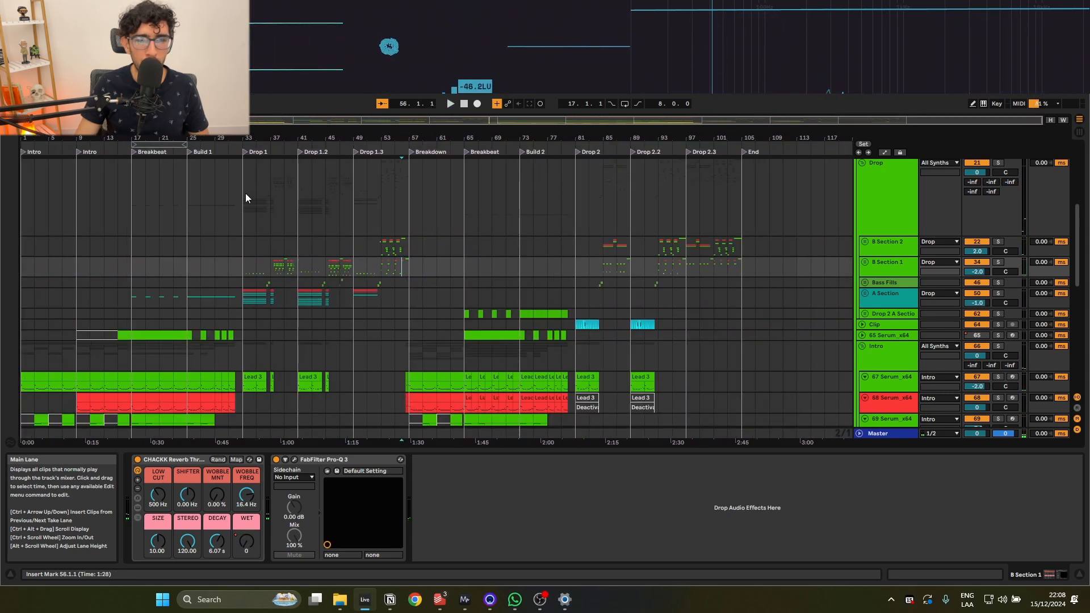
{"action": "mouse_move", "coordinate": [245, 193]}
{"action": "left_mouse_down"}
{"action": "mouse_move", "coordinate": [342, 196]}
{"action": "mouse_move", "coordinate": [358, 218]}
{"action": "mouse_move", "coordinate": [247, 206]}
{"action": "left_mouse_up"}
{"action": "left_click_drag", "start_coordinate": [247, 206], "coordinate": [347, 201]}
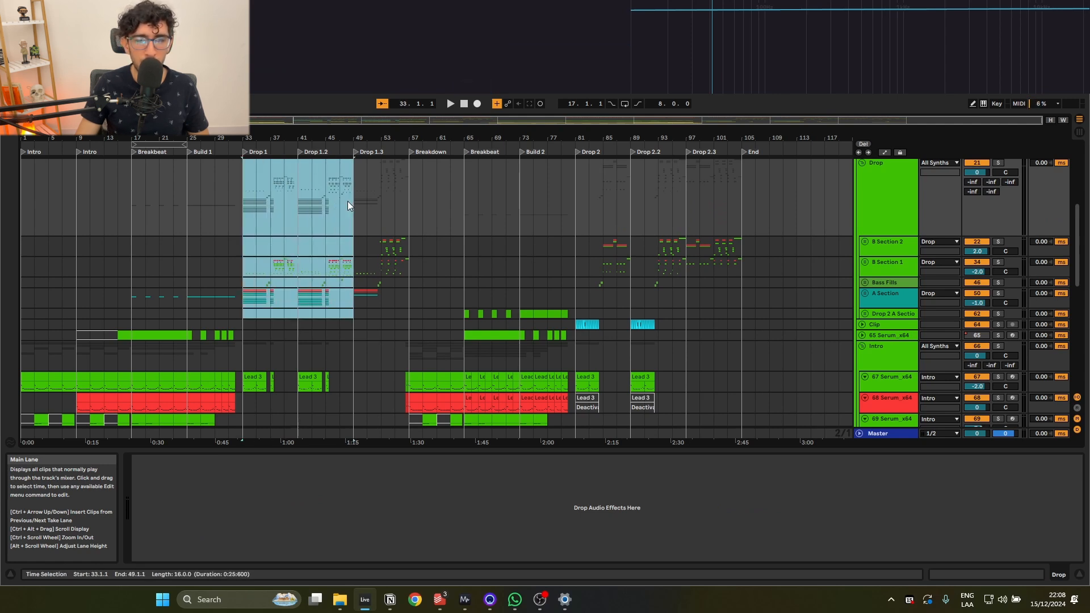
{"action": "left_click_drag", "start_coordinate": [246, 213], "coordinate": [461, 196]}
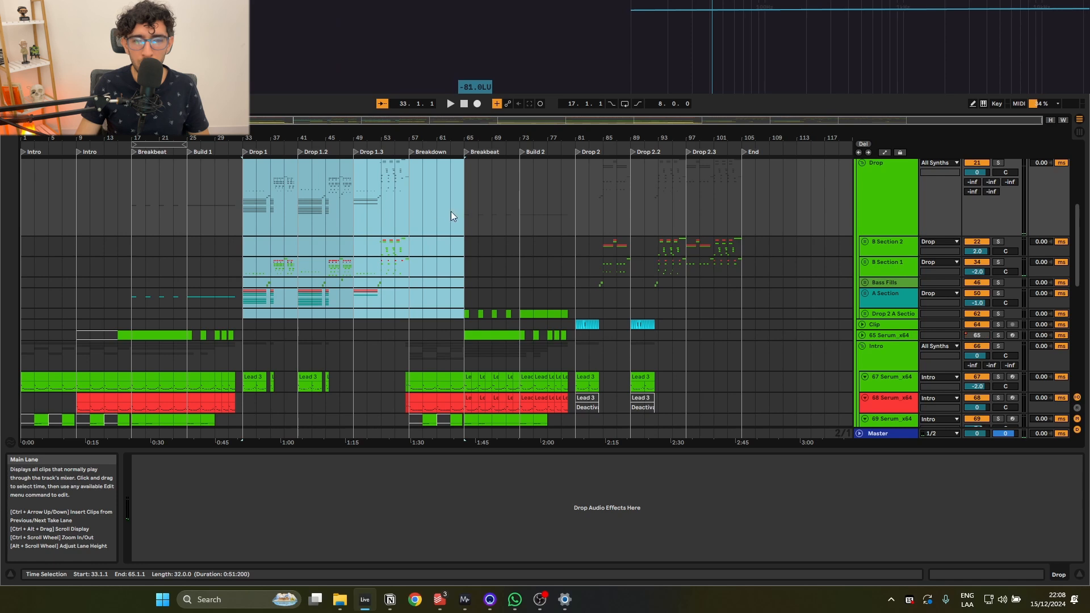
{"action": "left_click", "coordinate": [395, 186]}
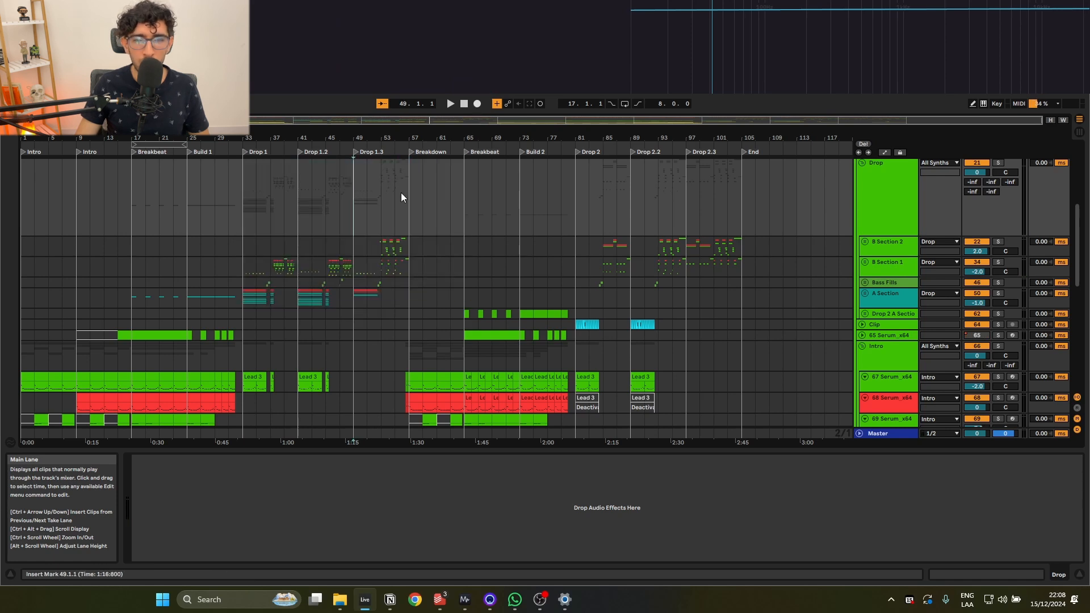
{"action": "left_click_drag", "start_coordinate": [401, 193], "coordinate": [240, 199]}
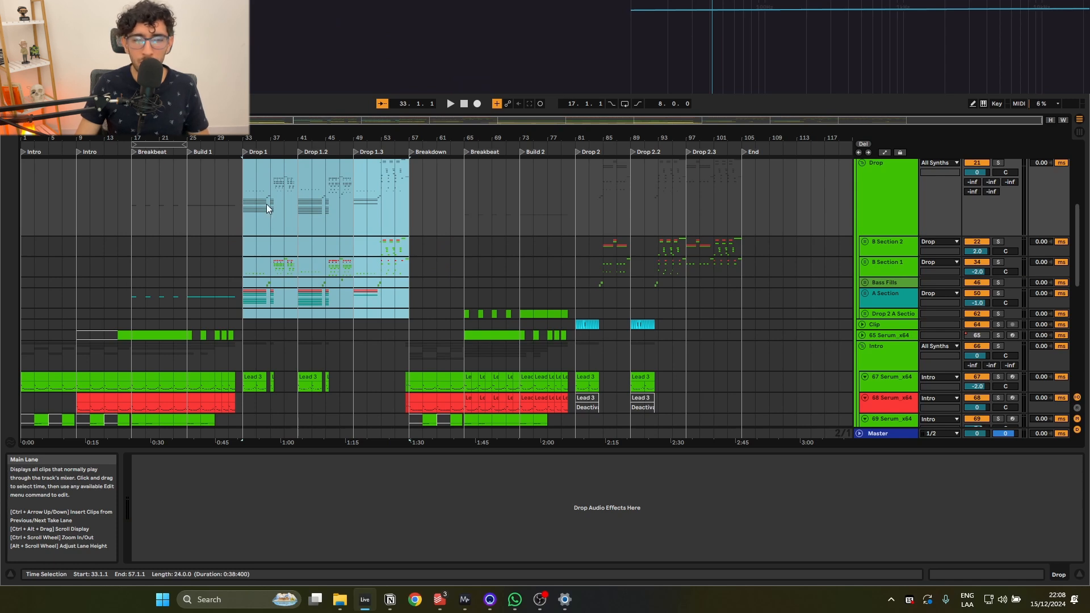
{"action": "left_click", "coordinate": [248, 189]}
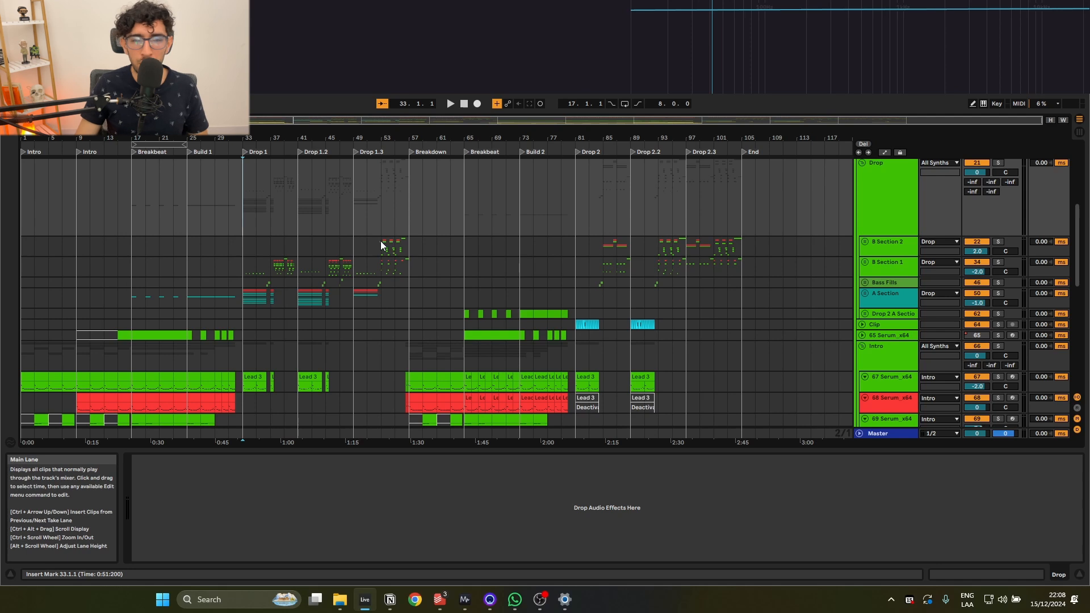
Compare the section change at bar 53 in Drop 1.3 with Drop 1 and Drop 1.2, marked from bar 33 to 49.
{"action": "left_click", "coordinate": [373, 275]}
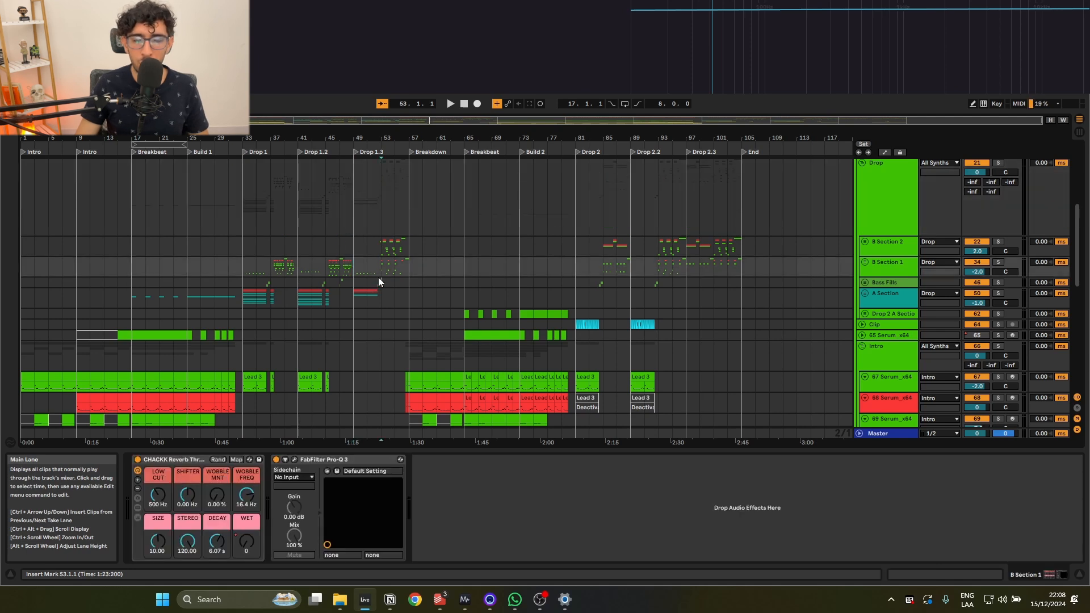
{"action": "left_click_drag", "start_coordinate": [417, 283], "coordinate": [353, 323]}
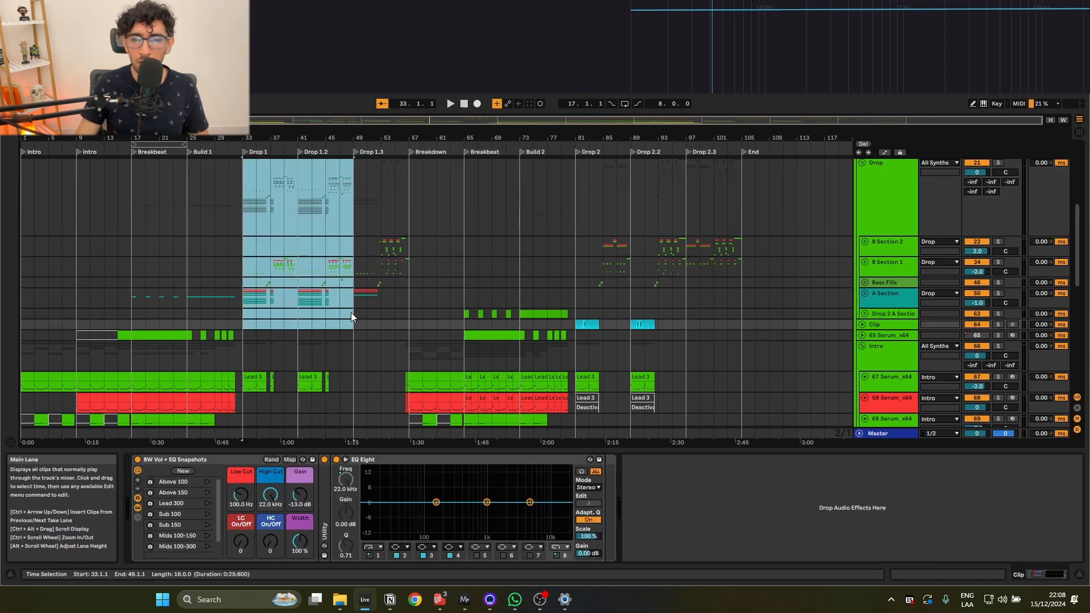
{"action": "left_click_drag", "start_coordinate": [231, 198], "coordinate": [328, 195]}
{"action": "left_click", "coordinate": [354, 203]}
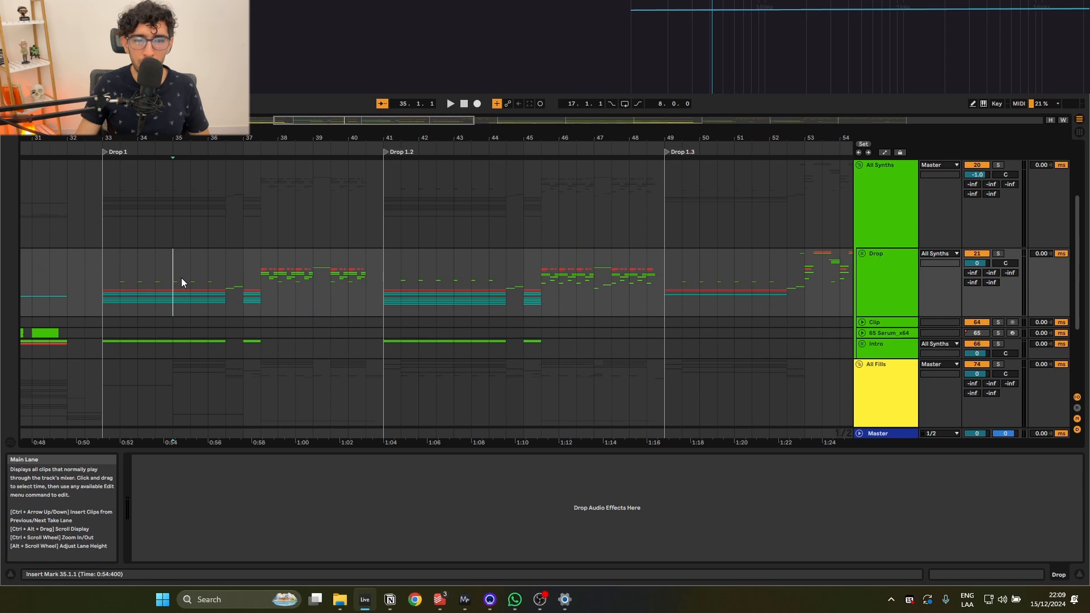
Mark the fills inside Drop 1 on the Drop group, one just before bar 37 and one from bar 39.
{"action": "scroll", "coordinate": [182, 278], "scroll_direction": "up", "scroll_amount": 3}
{"action": "scroll", "coordinate": [253, 273], "scroll_direction": "down", "scroll_amount": 3}
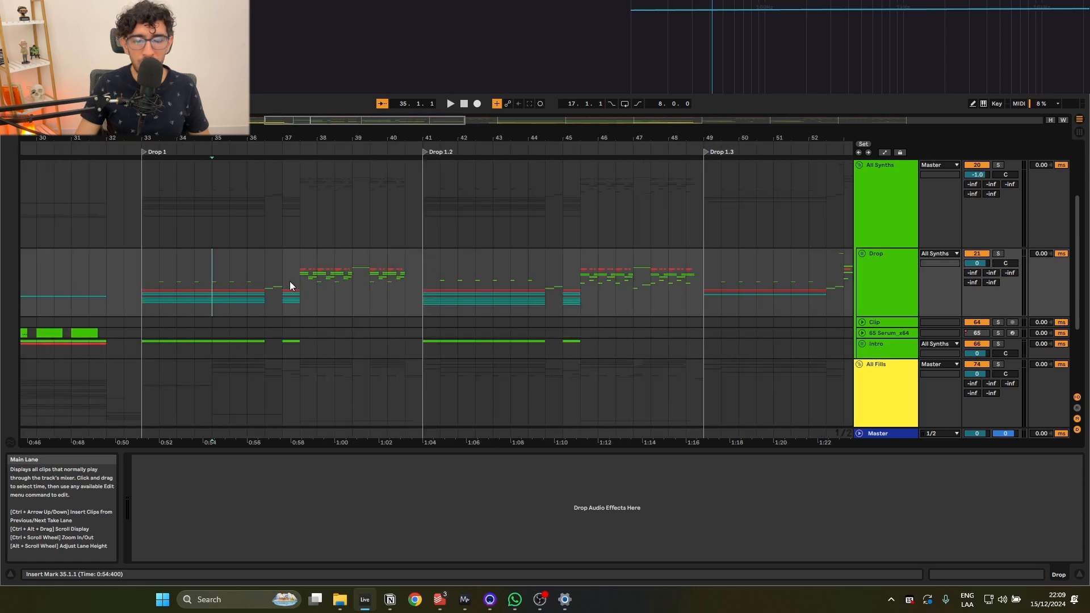
{"action": "left_click", "coordinate": [279, 284]}
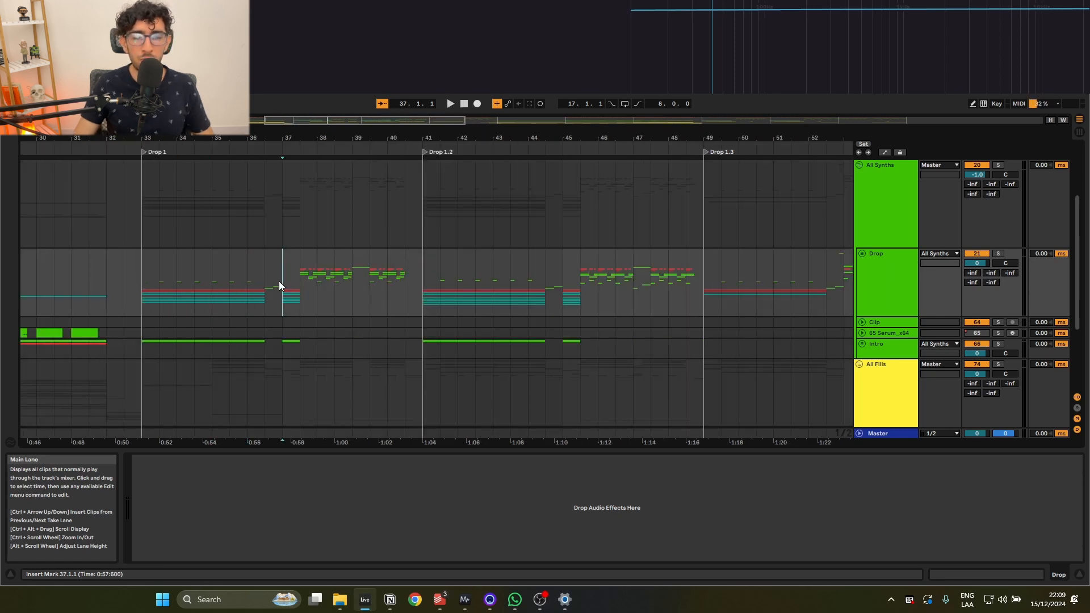
{"action": "scroll", "coordinate": [256, 295], "scroll_direction": "up", "scroll_amount": 3}
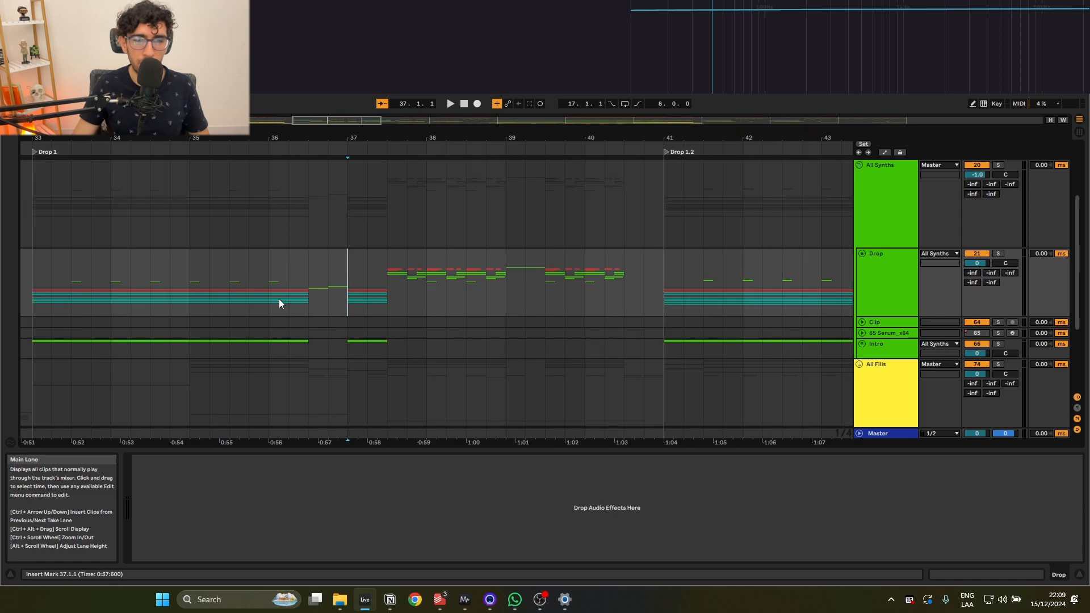
{"action": "left_click_drag", "start_coordinate": [309, 289], "coordinate": [342, 282]}
{"action": "left_click", "coordinate": [351, 283]}
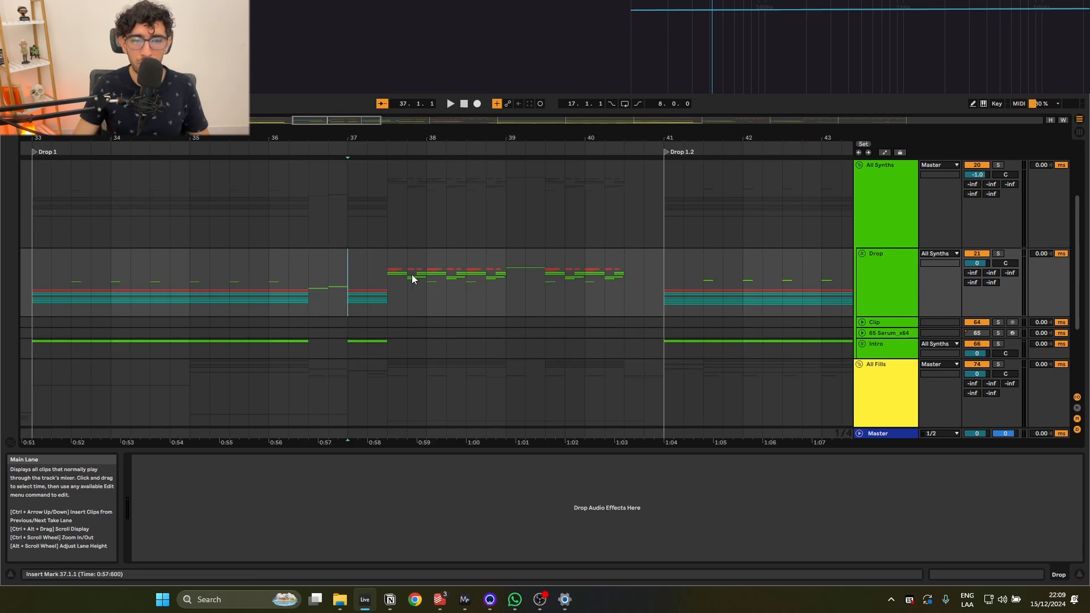
{"action": "left_click_drag", "start_coordinate": [510, 284], "coordinate": [544, 280]}
{"action": "left_click", "coordinate": [526, 281]}
Play Drop 1 from bar 35.3 into the fill before bar 37, then stop and return the position to bar 35.4.
{"action": "left_click", "coordinate": [447, 287]}
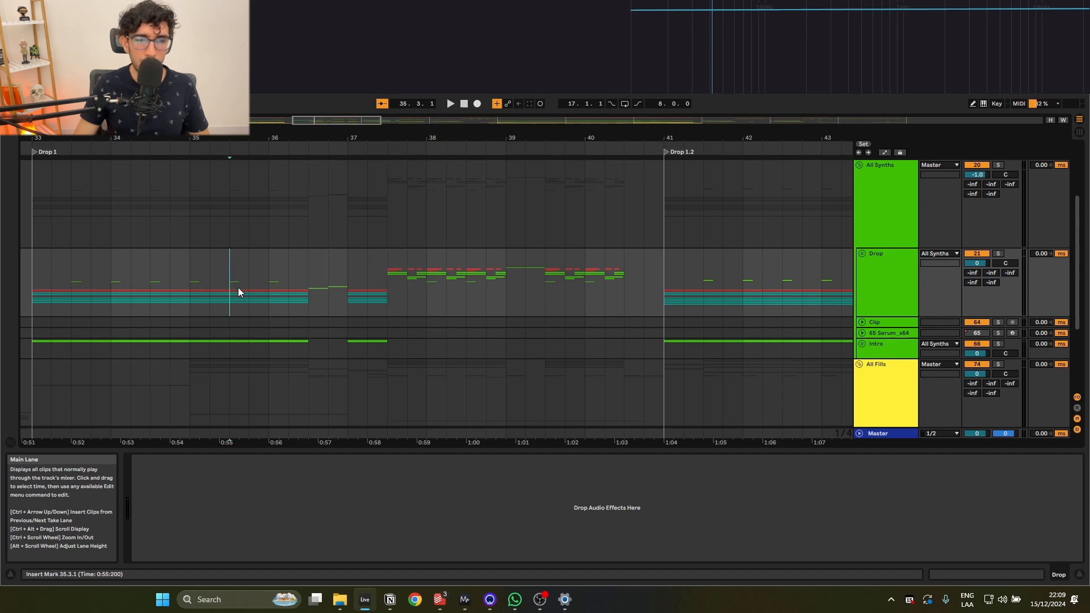
{"action": "key", "text": "space"}
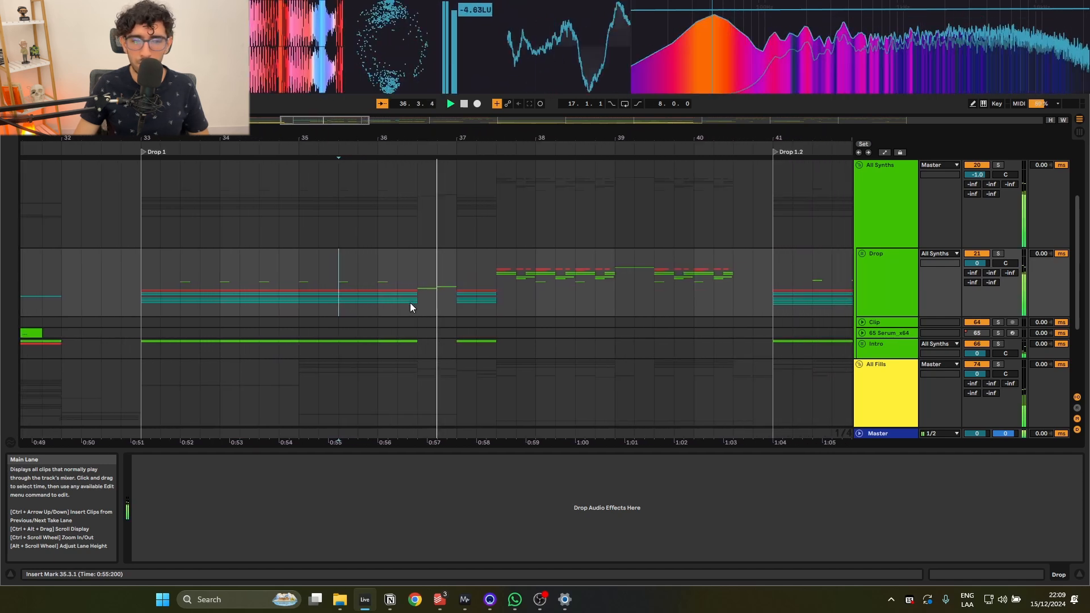
{"action": "left_click", "coordinate": [361, 292]}
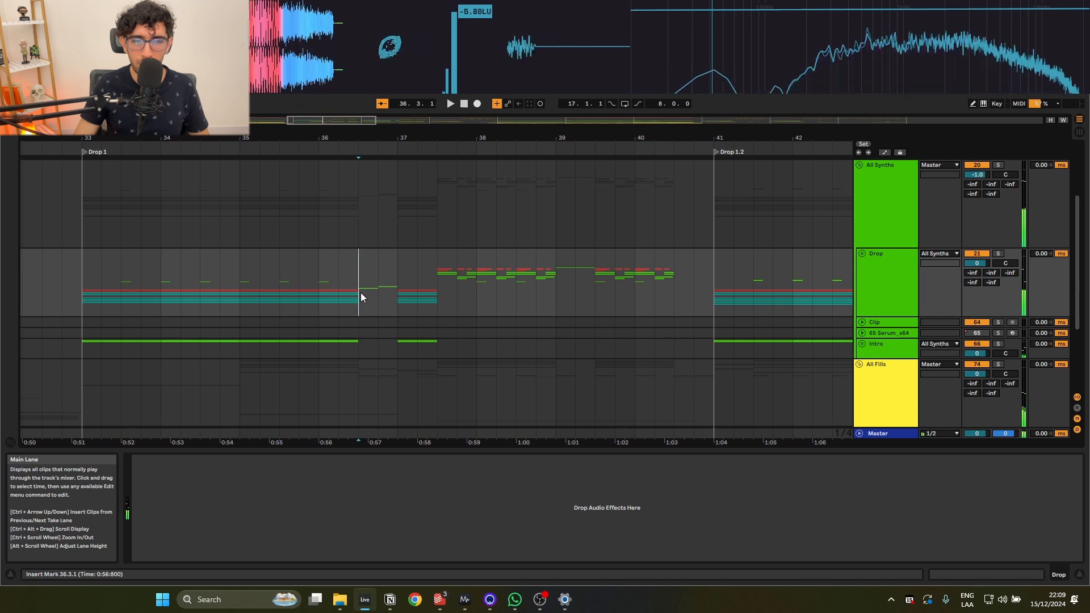
{"action": "left_click", "coordinate": [336, 291]}
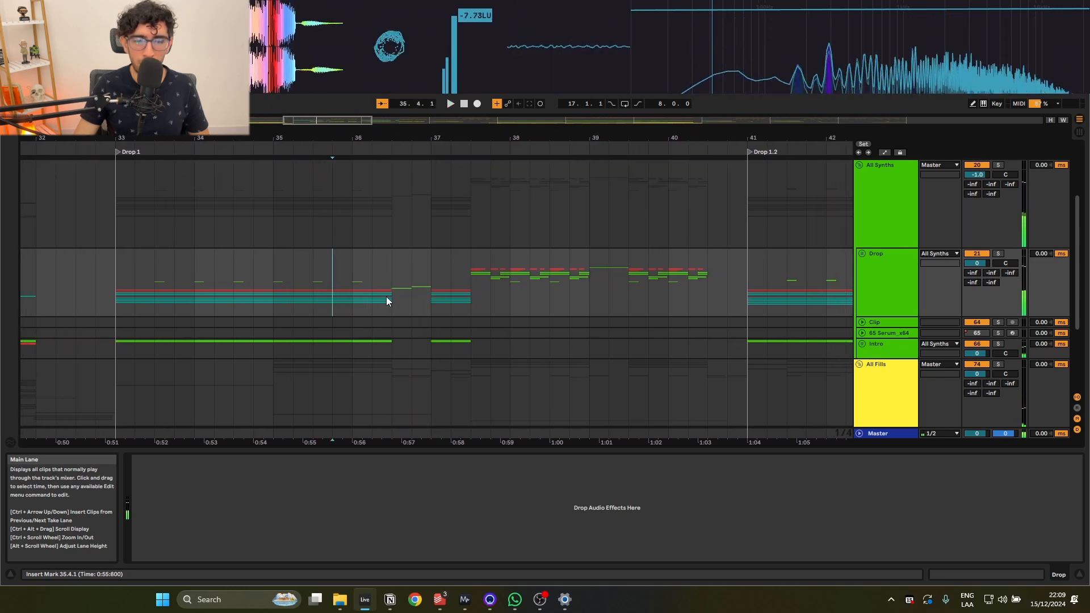
Mark bar 35 to 36.3 on the Drop group, then briefly play the fill at bar 39.
{"action": "left_click_drag", "start_coordinate": [390, 294], "coordinate": [273, 295]}
{"action": "left_click", "coordinate": [413, 293]}
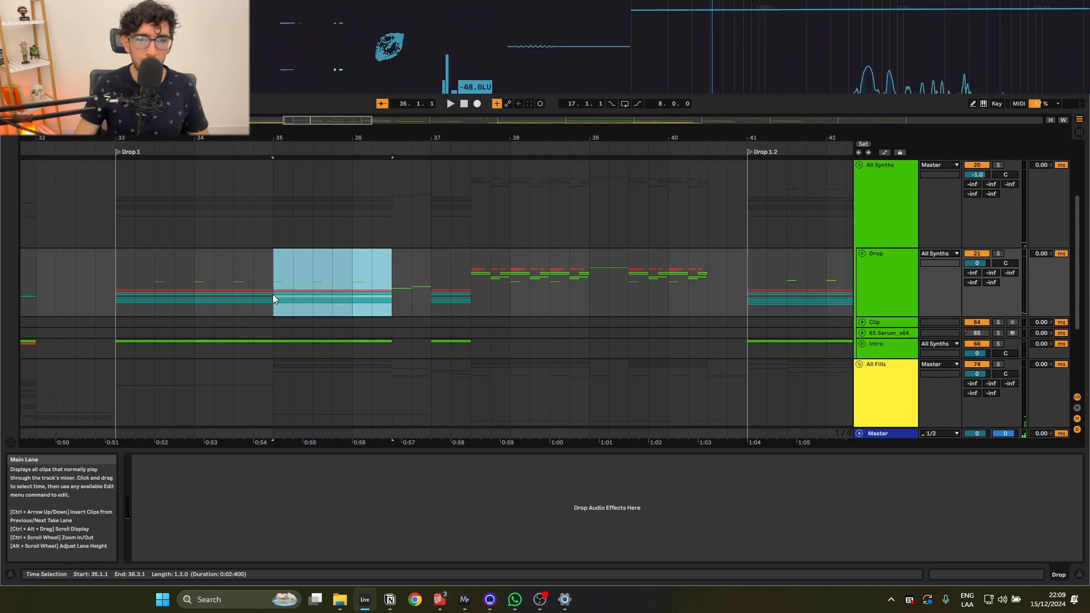
{"action": "left_click", "coordinate": [440, 296]}
{"action": "left_click", "coordinate": [592, 278]}
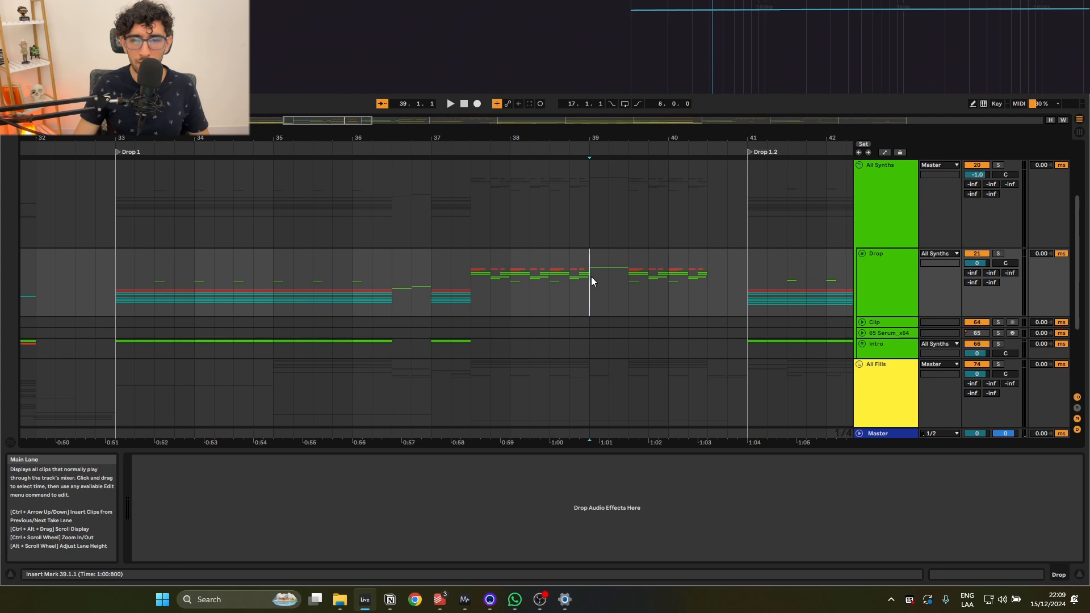
{"action": "key", "text": "space"}
{"action": "key", "text": "space"}
Mark the fill just before bar 37, then play Drop 1 from bar 38.2 through the fill at bar 39 and stop.
{"action": "left_click", "coordinate": [417, 287]}
{"action": "left_click_drag", "start_coordinate": [398, 285], "coordinate": [431, 286]}
{"action": "left_click", "coordinate": [302, 281]}
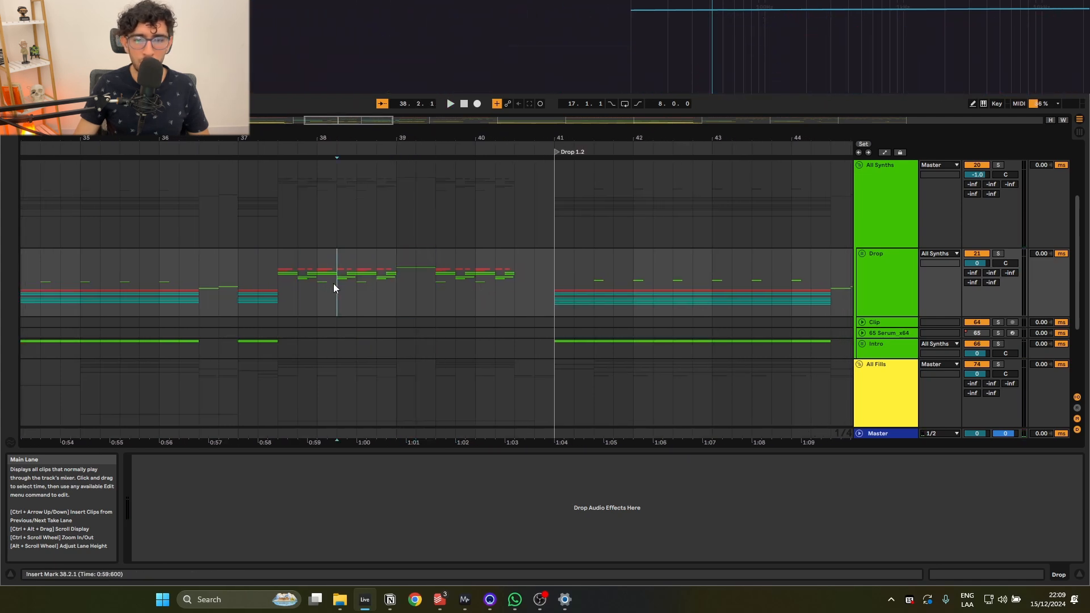
{"action": "key", "text": "space"}
{"action": "left_click", "coordinate": [523, 298]}
{"action": "key", "text": "space"}
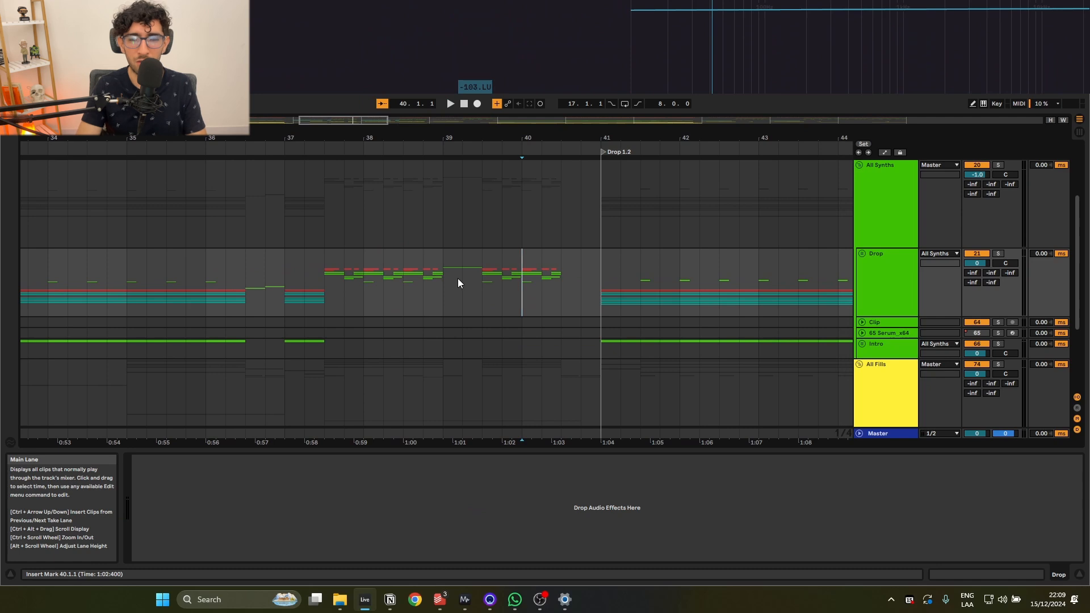
Review the drops across the All Drums, All Synths and All Fills groups, then focus on the opening of Drop 1.
{"action": "scroll", "coordinate": [458, 275], "scroll_direction": "down", "scroll_amount": 4}
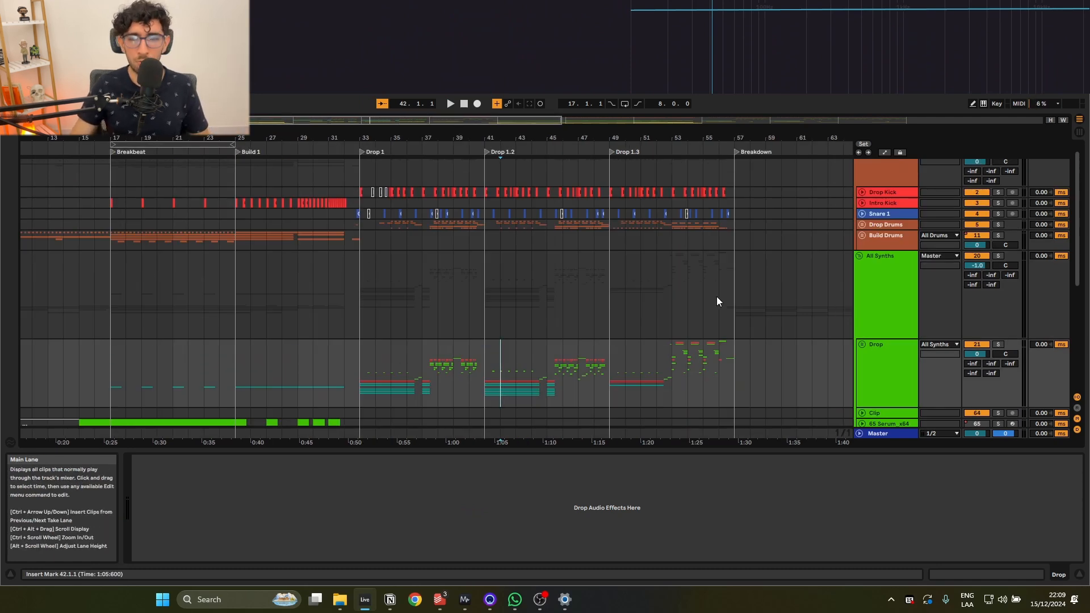
{"action": "scroll", "coordinate": [698, 293], "scroll_direction": "down", "scroll_amount": 3}
{"action": "scroll", "coordinate": [677, 292], "scroll_direction": "up", "scroll_amount": 4}
{"action": "left_click", "coordinate": [523, 306]}
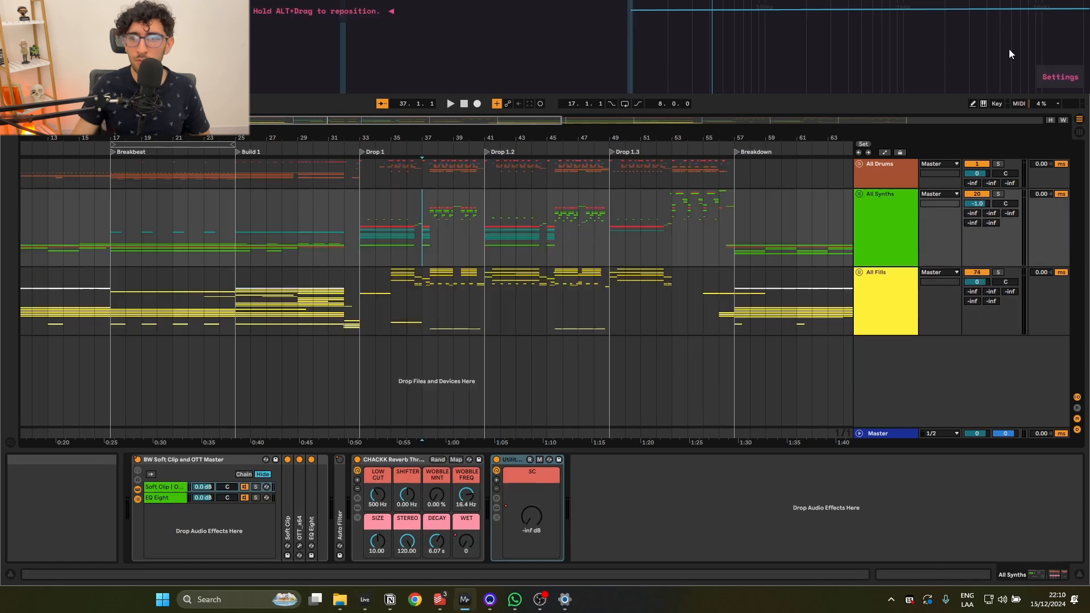
{"action": "left_click", "coordinate": [346, 227]}
{"action": "left_click", "coordinate": [375, 222]}
{"action": "scroll", "coordinate": [375, 221], "scroll_direction": "up", "scroll_amount": 5}
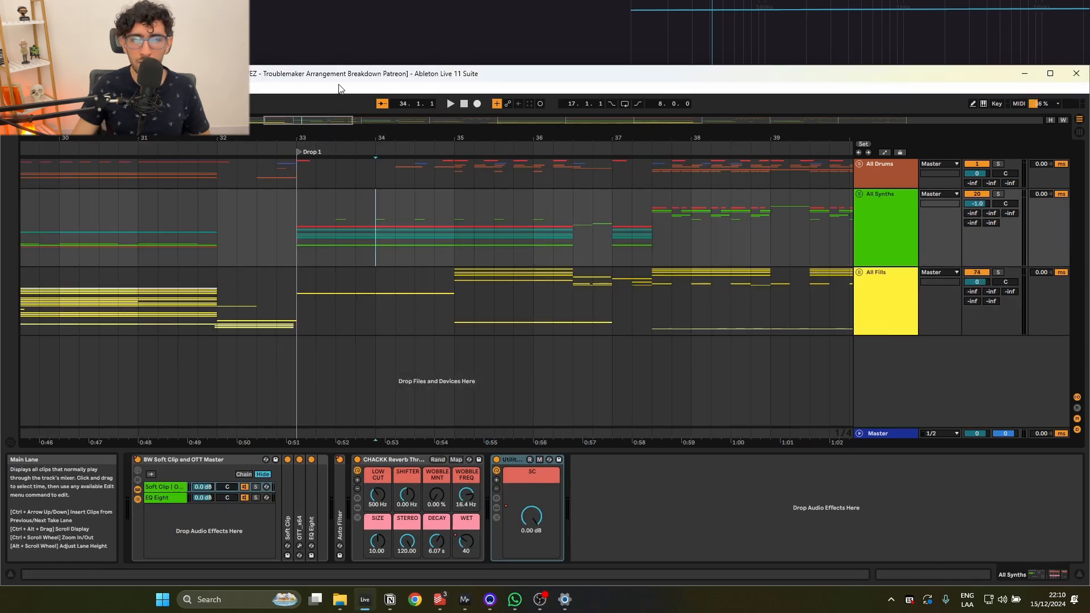
{"action": "left_click", "coordinate": [355, 46]}
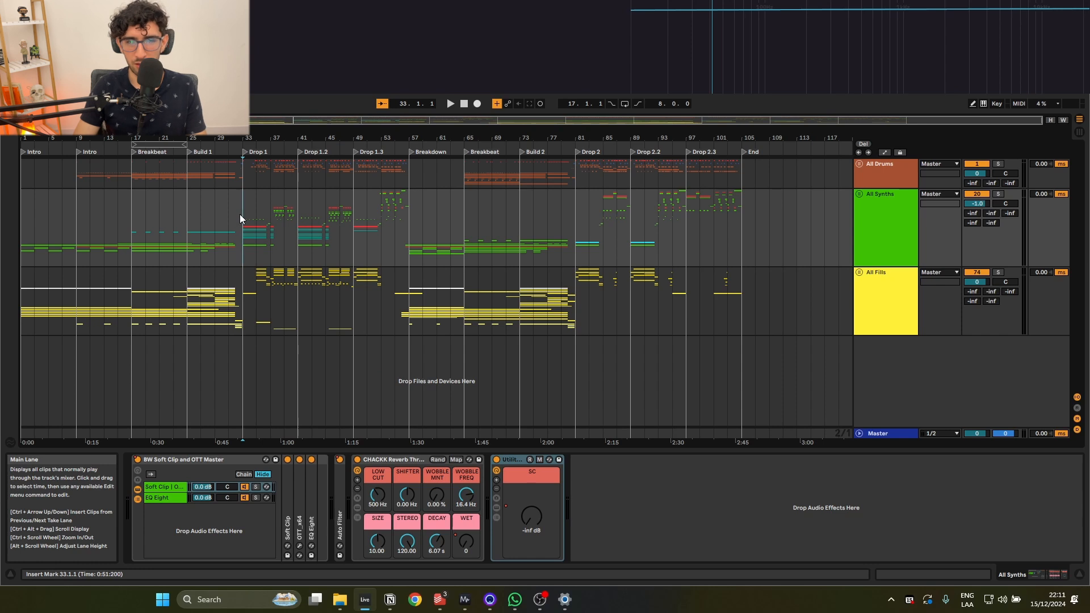
Mark the first part of Drop 1 on the All Synths group and set the position at bar 33.
{"action": "scroll", "coordinate": [239, 214], "scroll_direction": "up", "scroll_amount": 2}
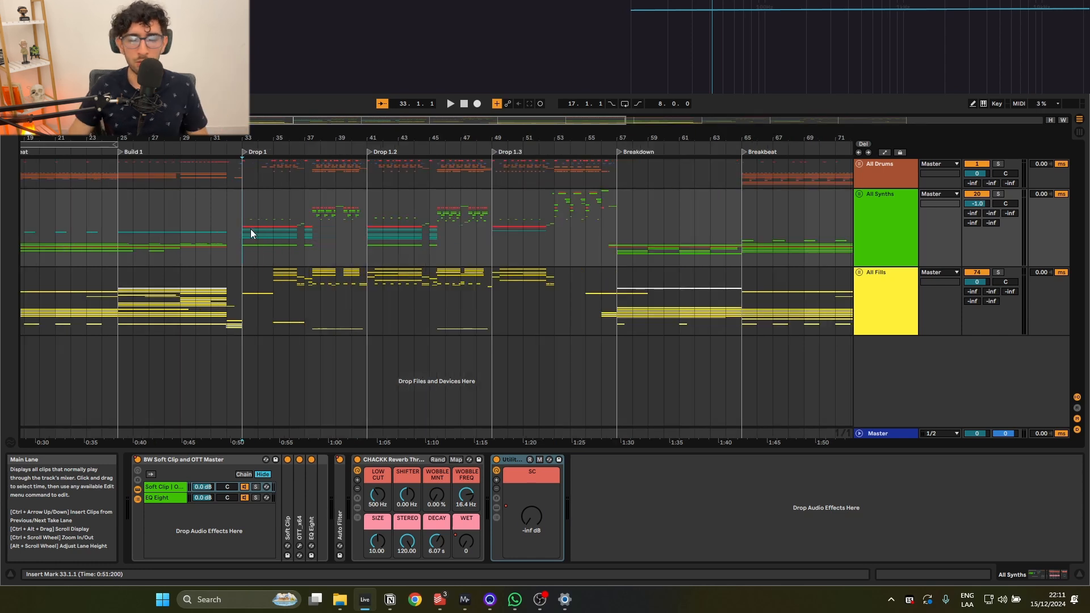
{"action": "scroll", "coordinate": [277, 239], "scroll_direction": "left", "scroll_amount": 3}
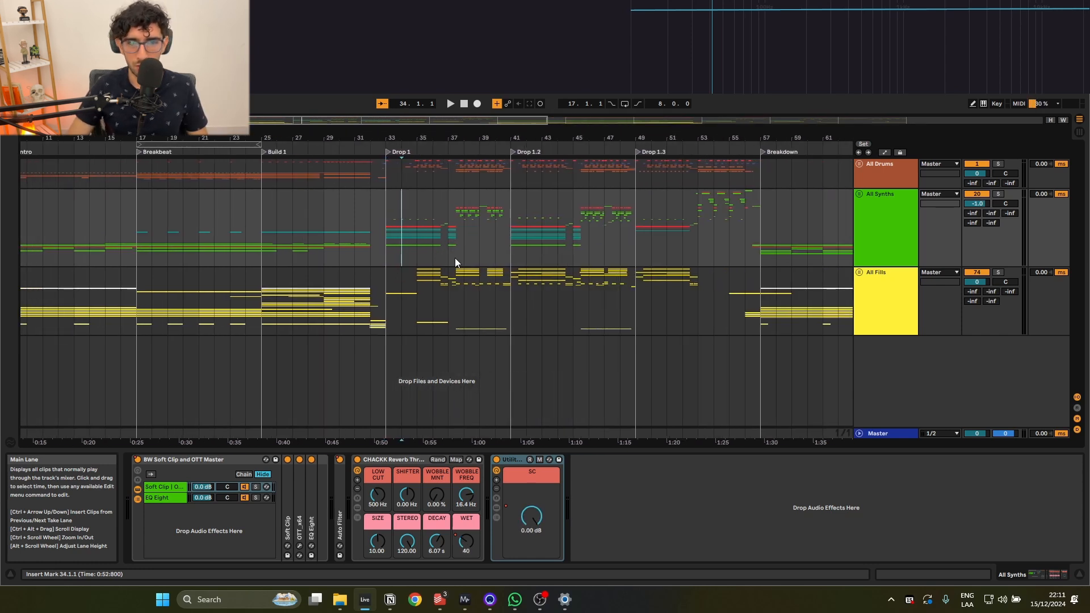
{"action": "left_click_drag", "start_coordinate": [374, 224], "coordinate": [463, 228]}
{"action": "left_click", "coordinate": [378, 231]}
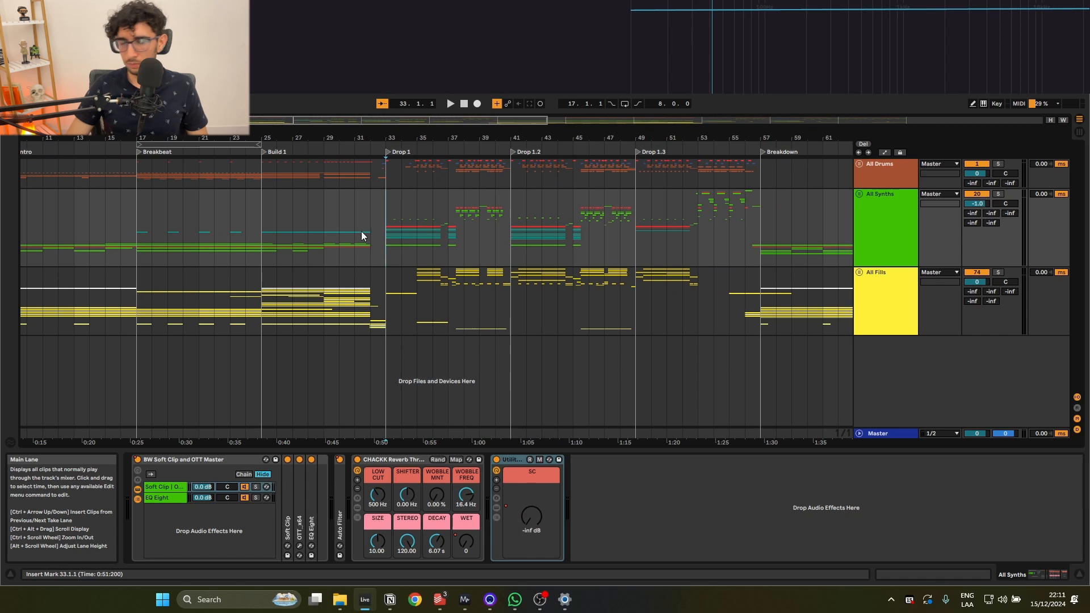
Play the start of Build 1 from bar 25, stop, and point out the Breakbeat section at bars 23 and 18.
{"action": "left_click", "coordinate": [277, 227]}
{"action": "scroll", "coordinate": [264, 219], "scroll_direction": "left", "scroll_amount": 3}
{"action": "key", "text": "space"}
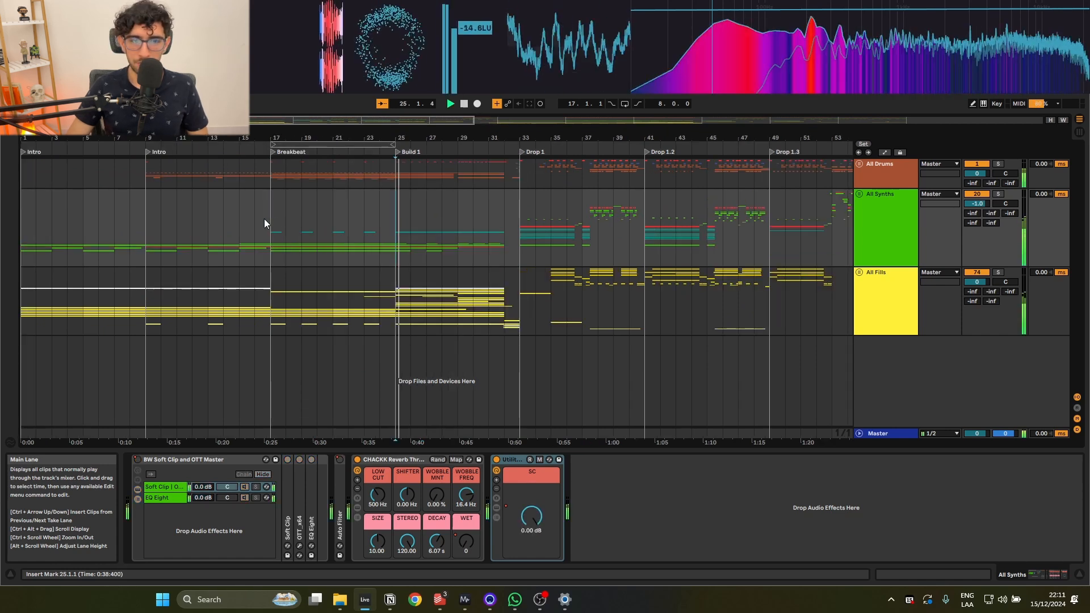
{"action": "key", "text": "space"}
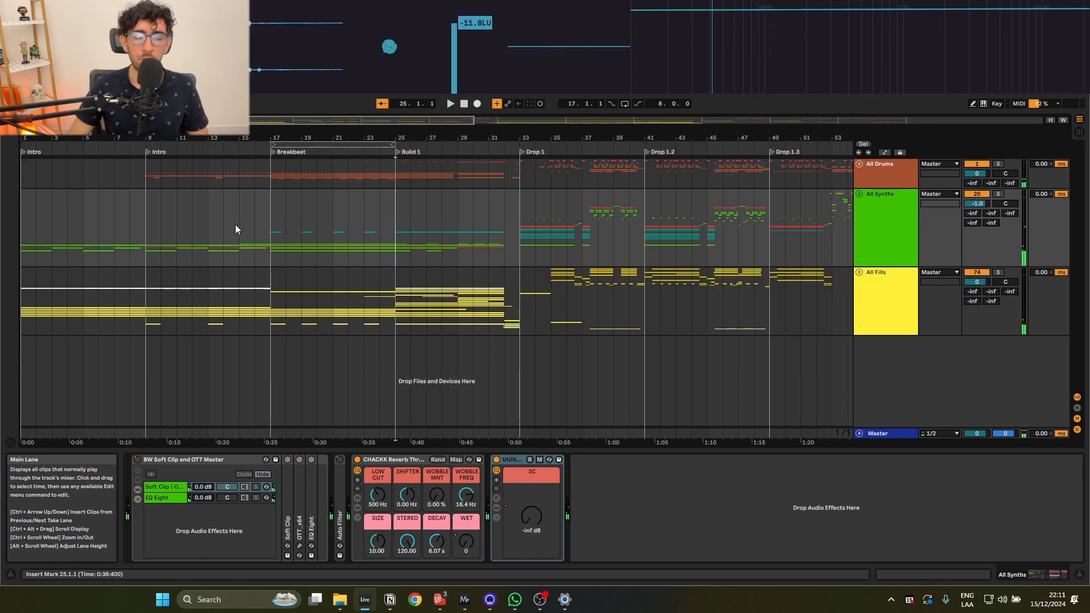
{"action": "left_click", "coordinate": [360, 238]}
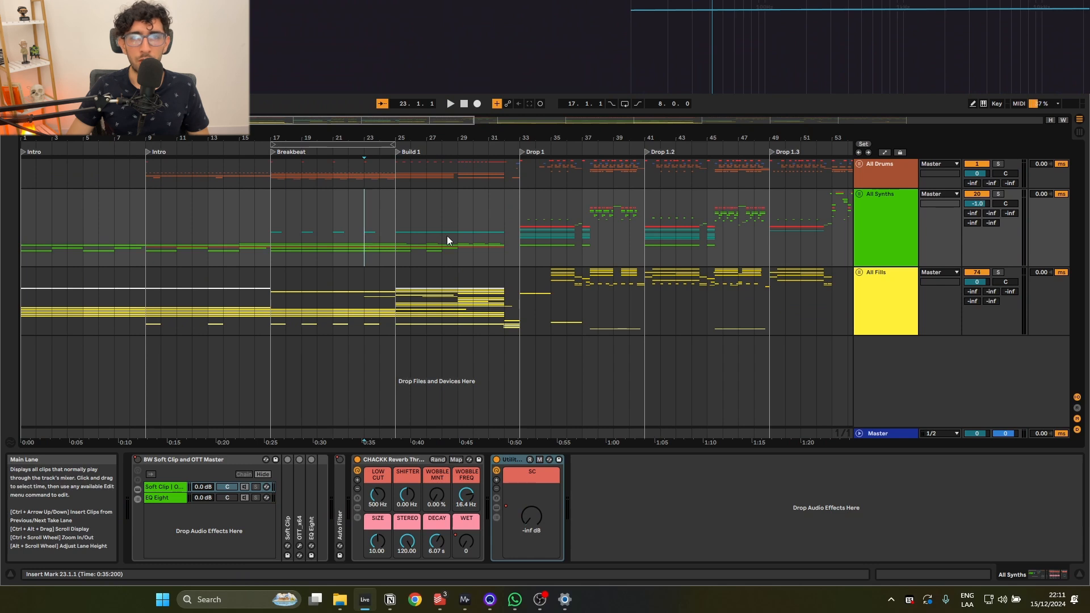
{"action": "left_click", "coordinate": [328, 225]}
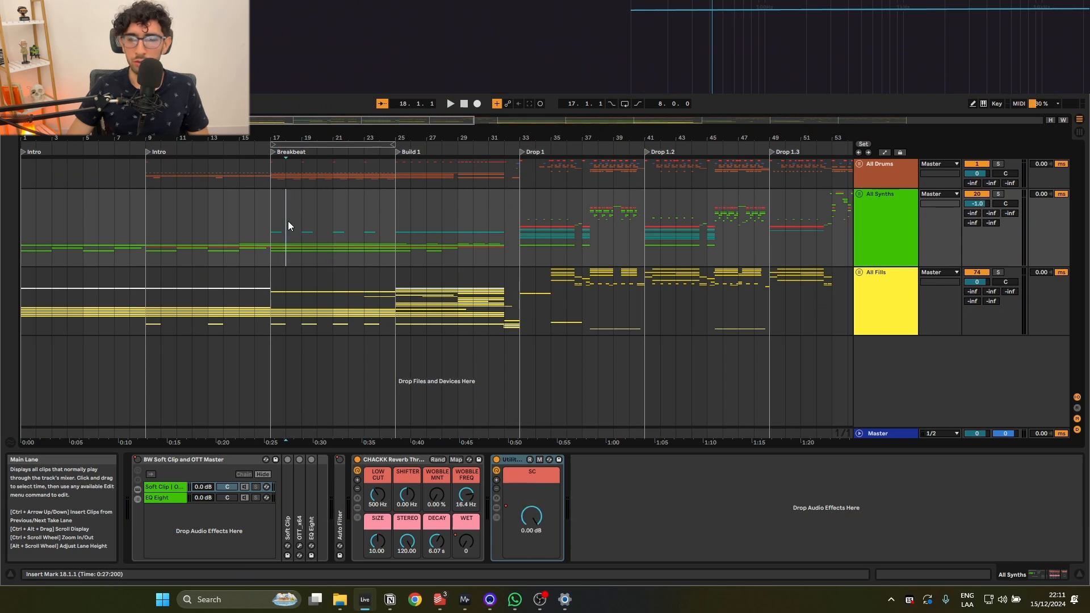
Mark the first half of the song from bar 1 to 57 across all three groups, then go to bar 65.
{"action": "key", "text": "minus"}
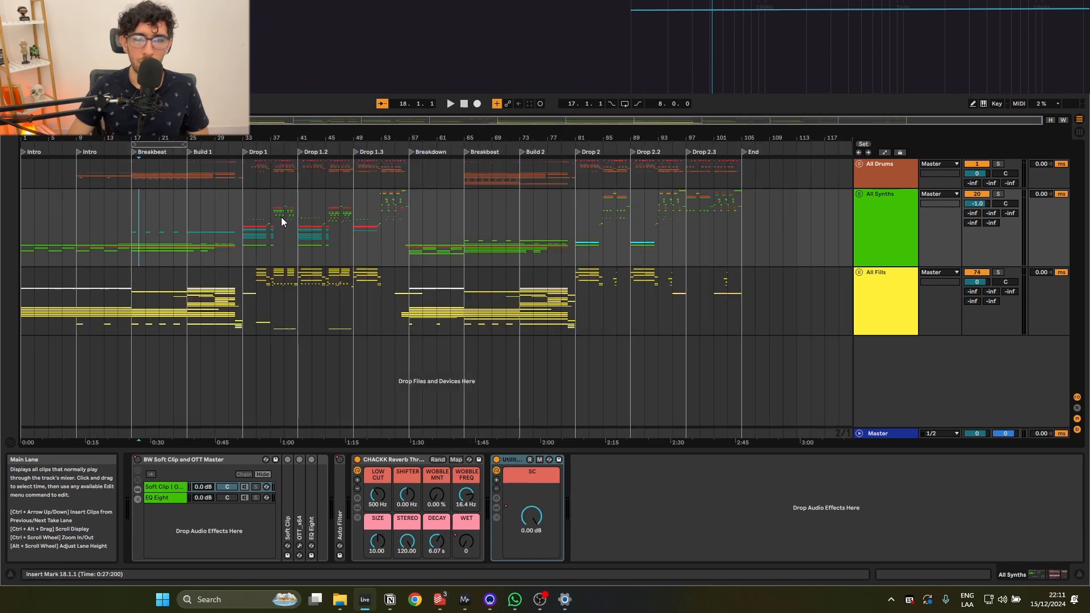
{"action": "left_click_drag", "start_coordinate": [410, 319], "coordinate": [7, 155]}
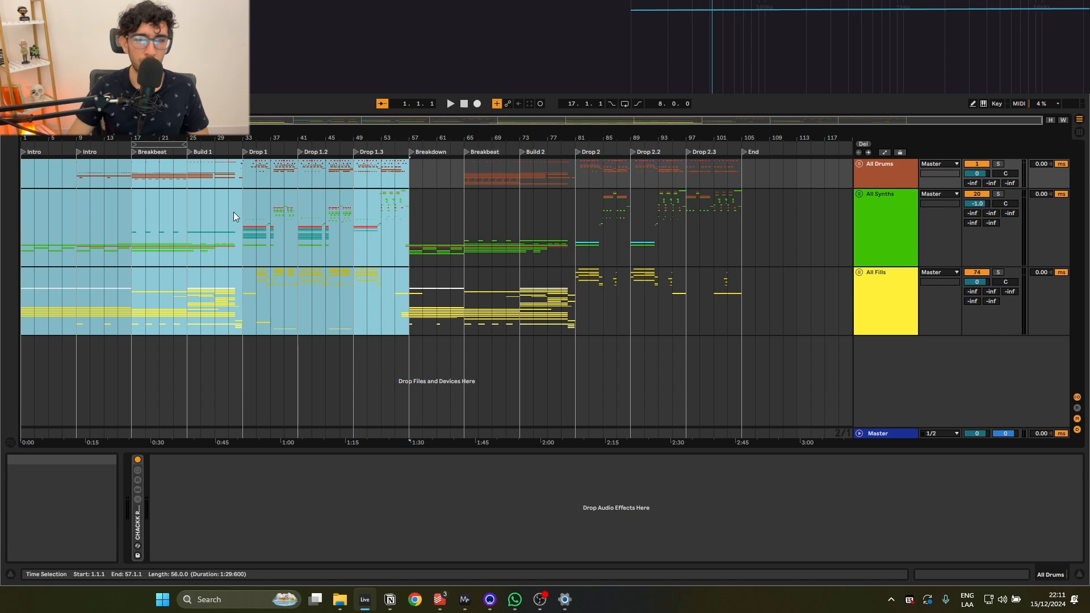
{"action": "left_click", "coordinate": [395, 206]}
{"action": "left_click", "coordinate": [462, 222]}
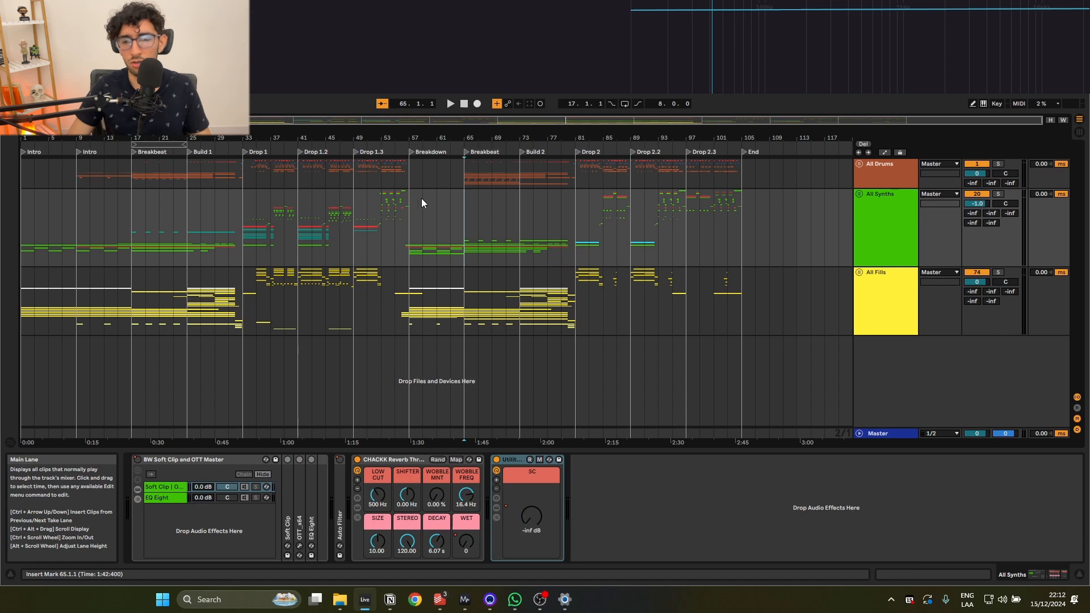
Compare the first half, marked from bar 1 to 57, with the Breakdown, second Breakbeat and Build 2 sections.
{"action": "left_click", "coordinate": [407, 206]}
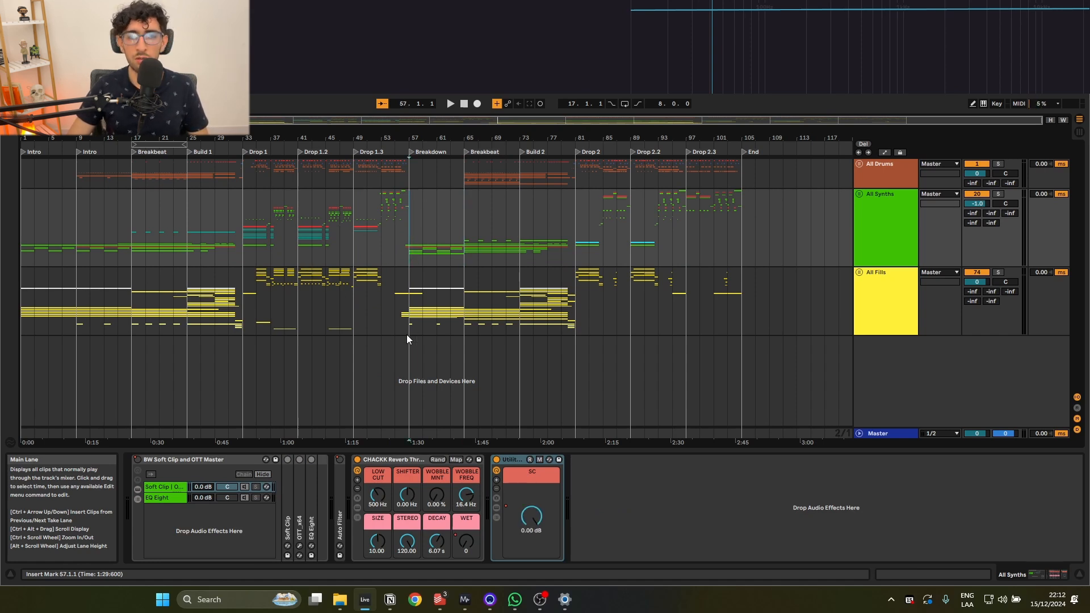
{"action": "left_click_drag", "start_coordinate": [408, 337], "coordinate": [23, 162]}
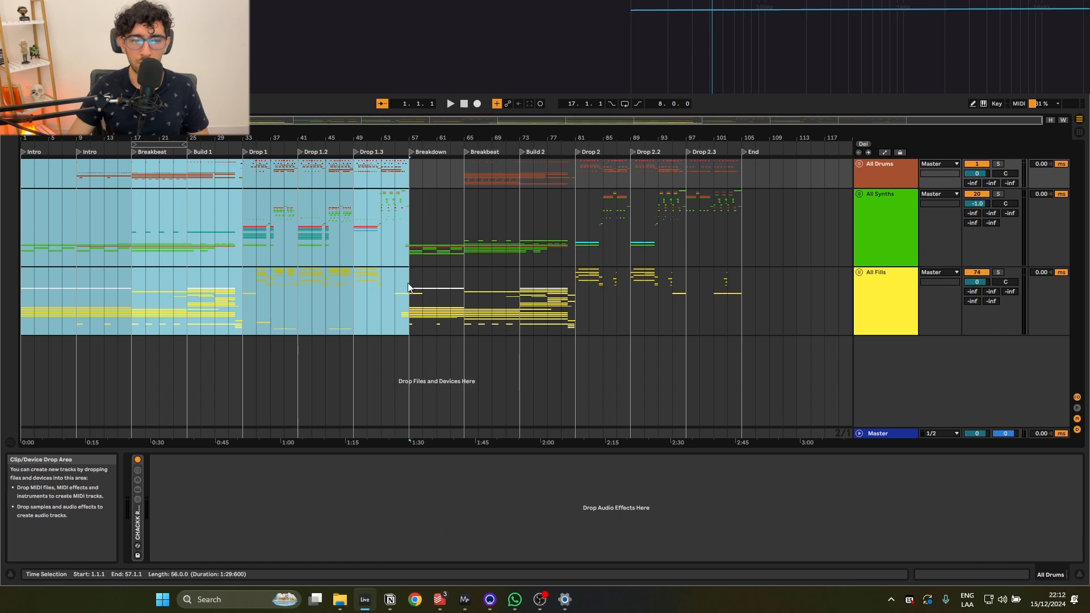
{"action": "left_click", "coordinate": [452, 209]}
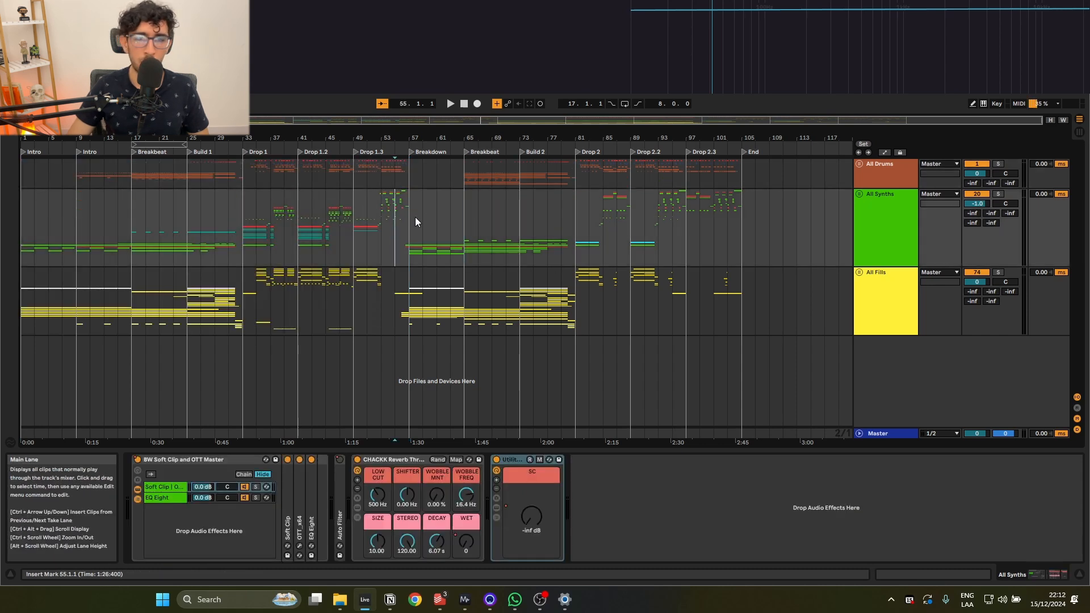
{"action": "left_click", "coordinate": [422, 217]}
{"action": "left_click", "coordinate": [479, 205]}
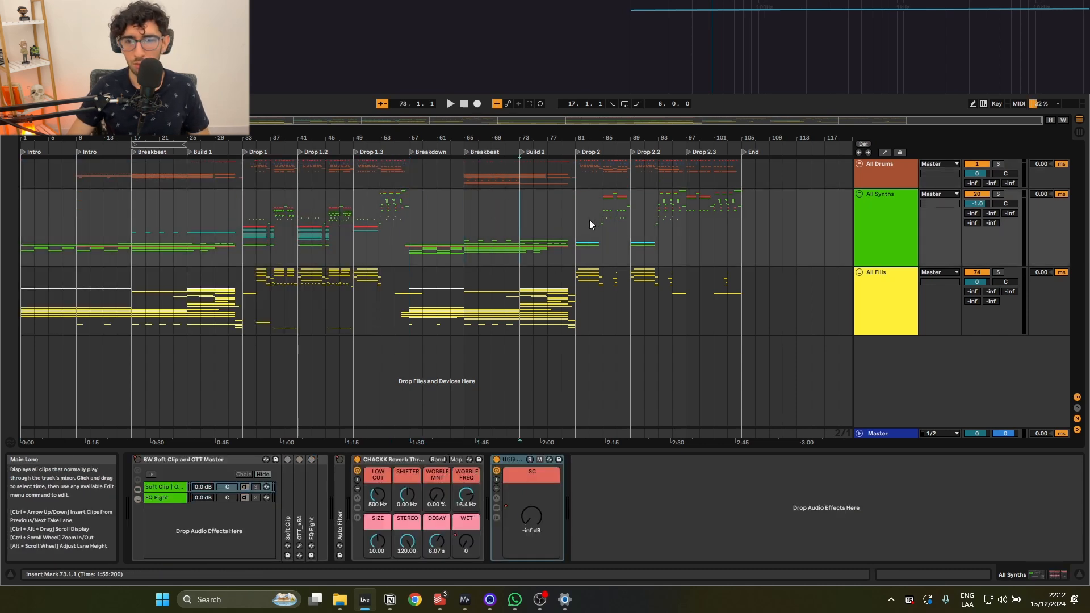
{"action": "left_click", "coordinate": [590, 222]}
{"action": "left_click", "coordinate": [512, 226]}
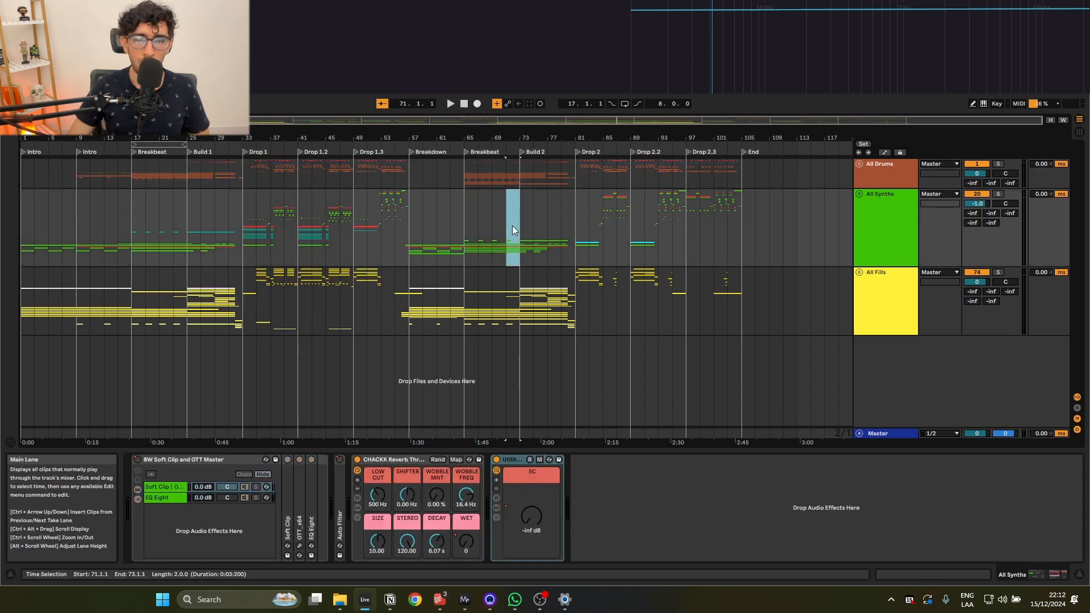
{"action": "left_click", "coordinate": [481, 206]}
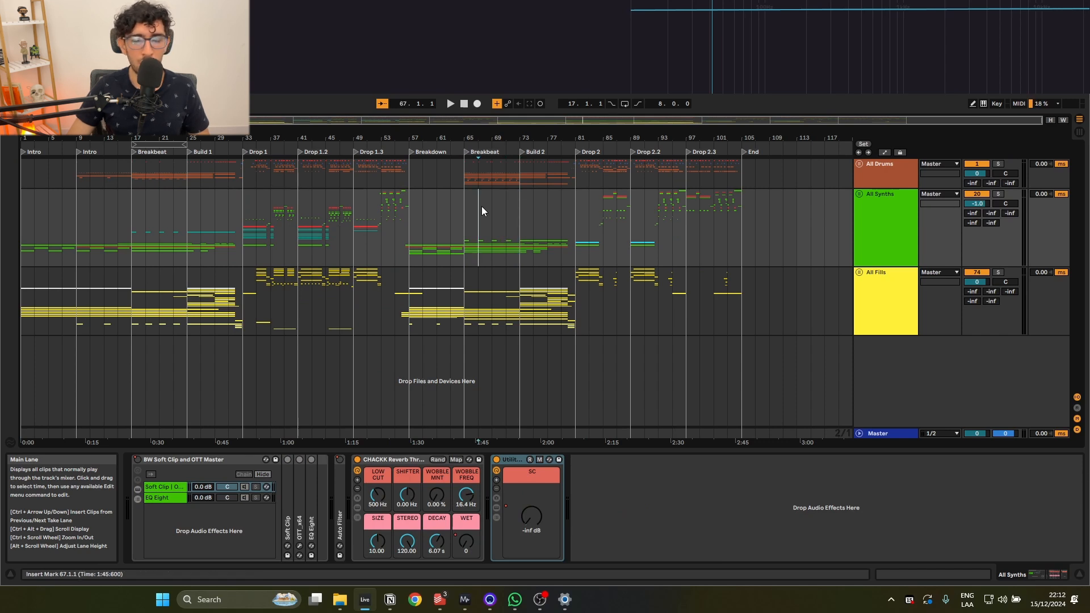
Mark bar 1 to 57 on all groups, then Build 2 and Drop 2 onward from bar 75 to 105.
{"action": "left_click_drag", "start_coordinate": [404, 321], "coordinate": [23, 170]}
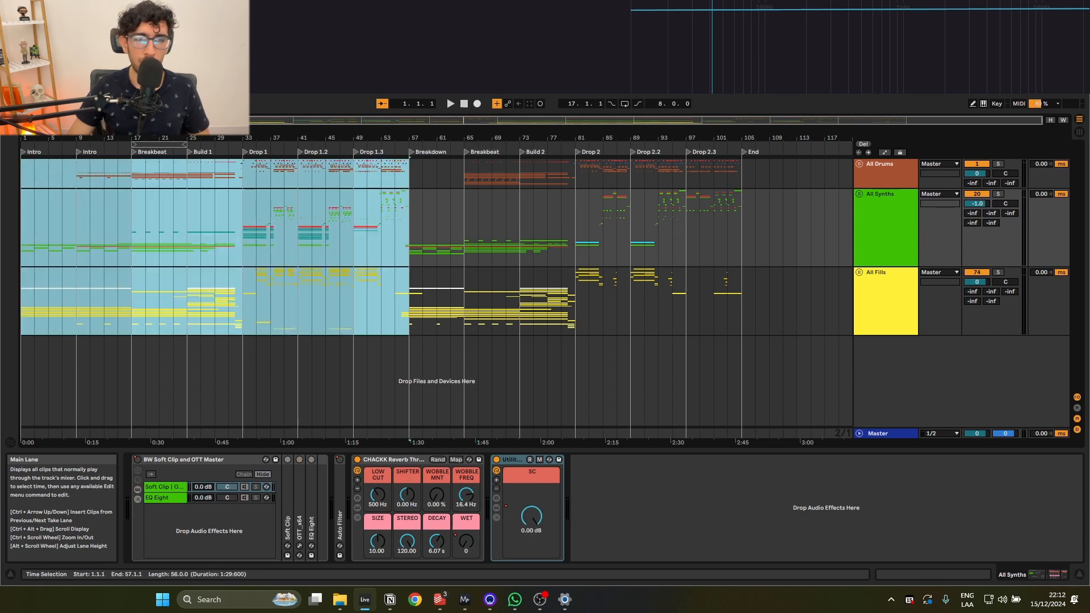
{"action": "left_click", "coordinate": [271, 207]}
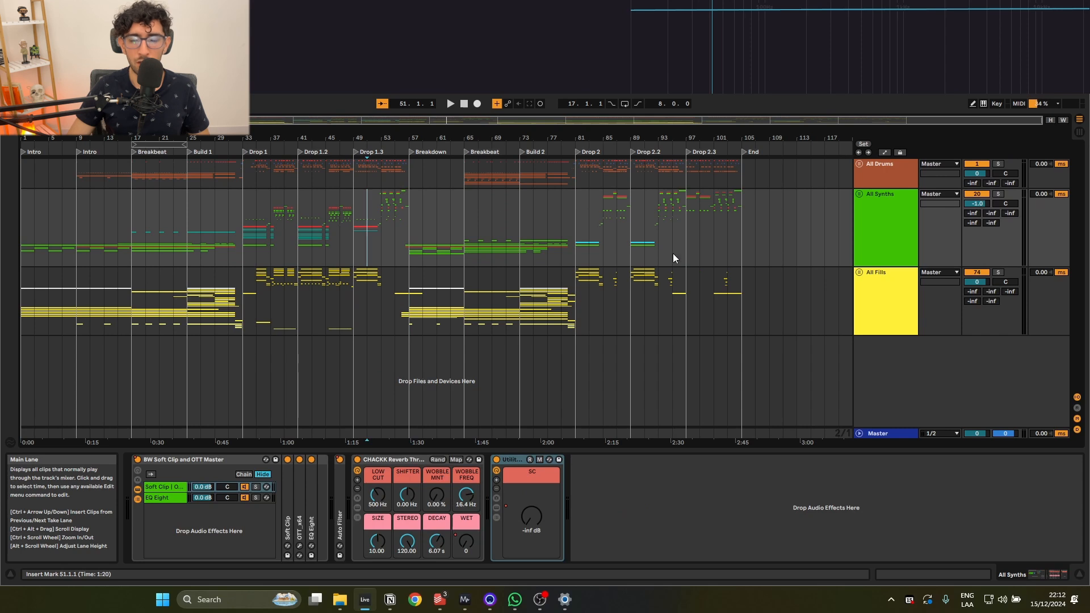
{"action": "left_click_drag", "start_coordinate": [740, 324], "coordinate": [518, 217]}
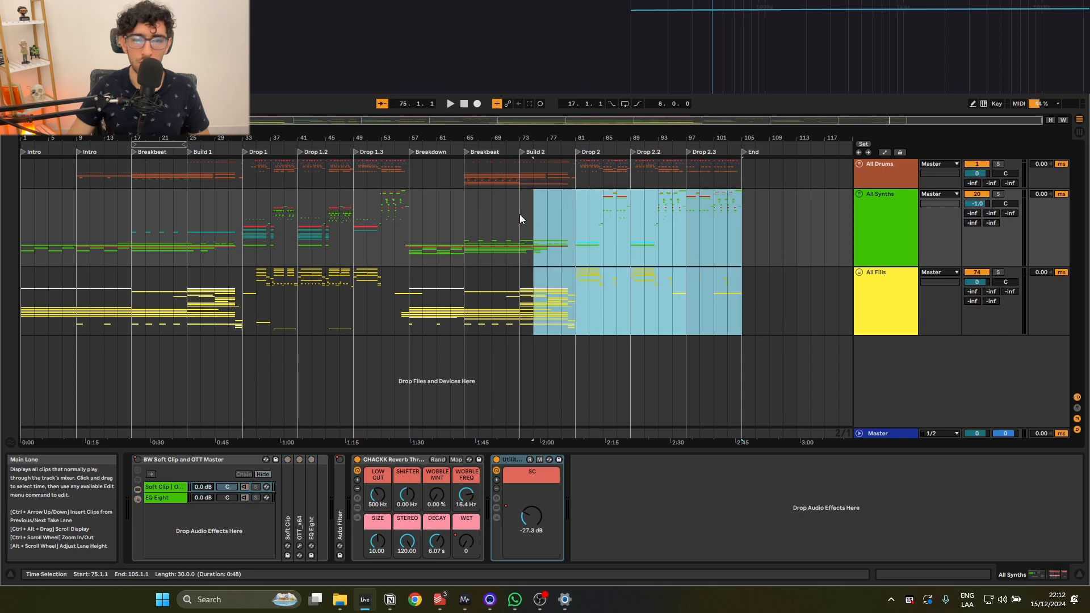
{"action": "left_click", "coordinate": [435, 233]}
Mark bar 7 to 57, then the full first half from bar 1 to 57, across all three groups.
{"action": "left_click_drag", "start_coordinate": [406, 335], "coordinate": [61, 180]}
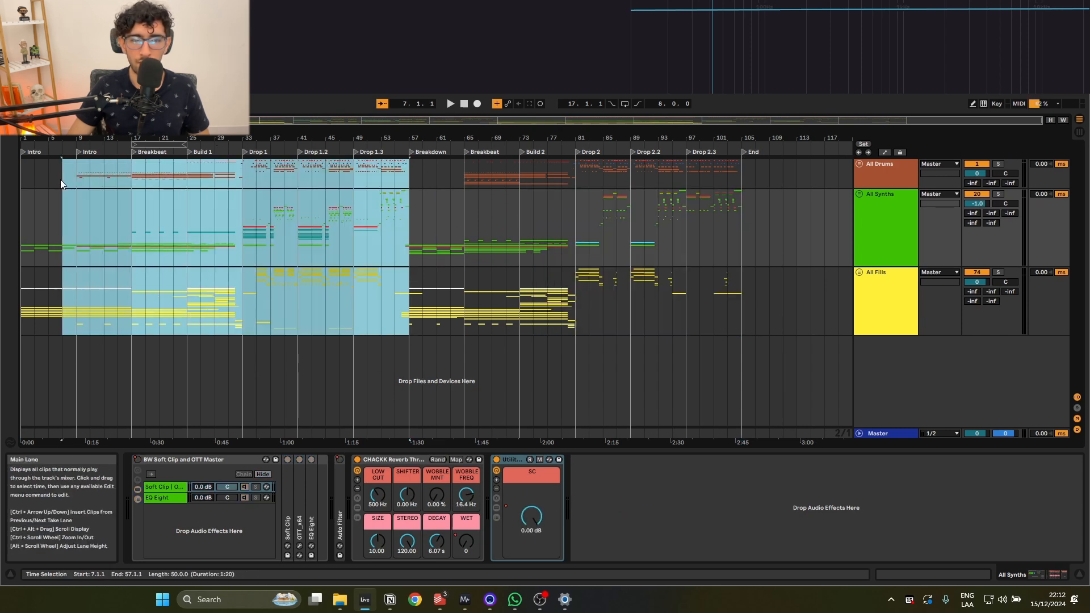
{"action": "left_click", "coordinate": [312, 233]}
{"action": "left_click_drag", "start_coordinate": [391, 312], "coordinate": [23, 165]}
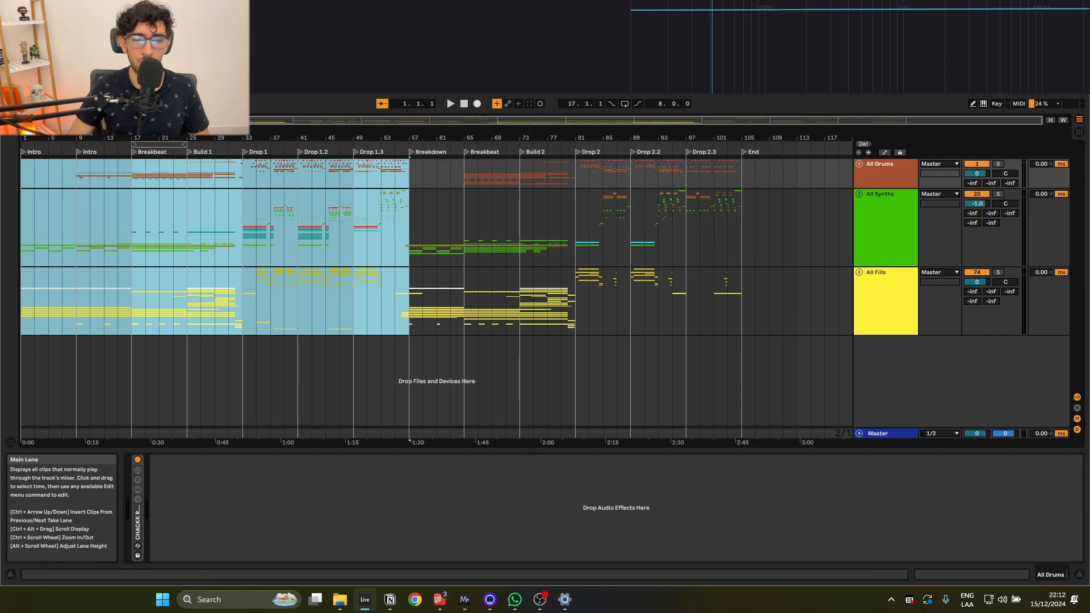
Point out the Breakdown on the All Synths group between the end of Drop 1.3 and the second Breakbeat.
{"action": "left_click", "coordinate": [381, 222]}
{"action": "left_click", "coordinate": [465, 227]}
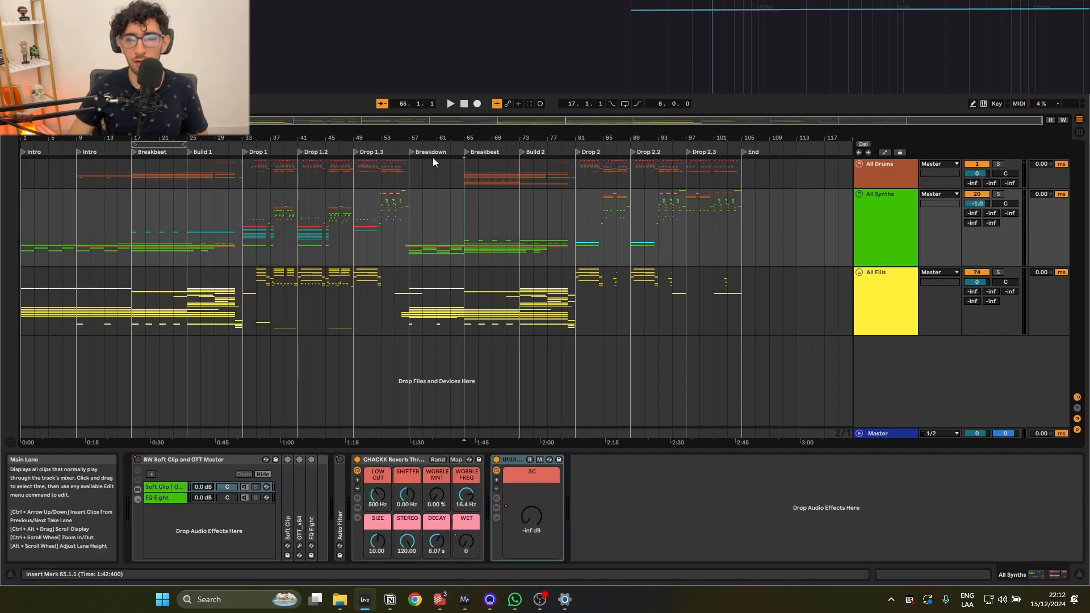
{"action": "left_click", "coordinate": [390, 210]}
{"action": "left_click", "coordinate": [453, 201]}
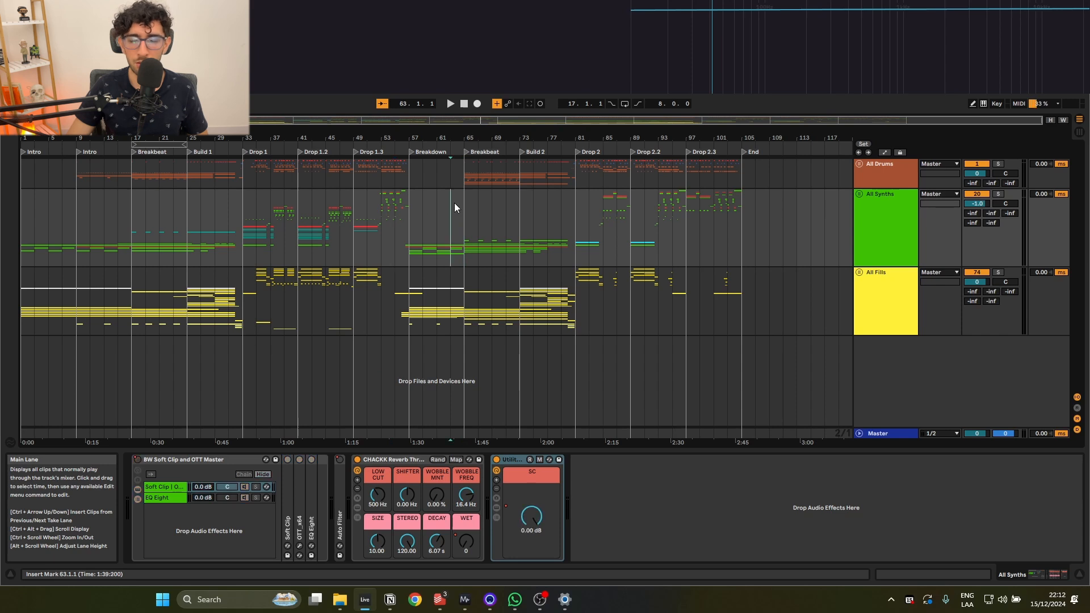
Mark the Breakdown from bar 57 to 65 on the All Synths group, then place the insert marker at the start of Drop 1.
{"action": "left_click", "coordinate": [463, 104]}
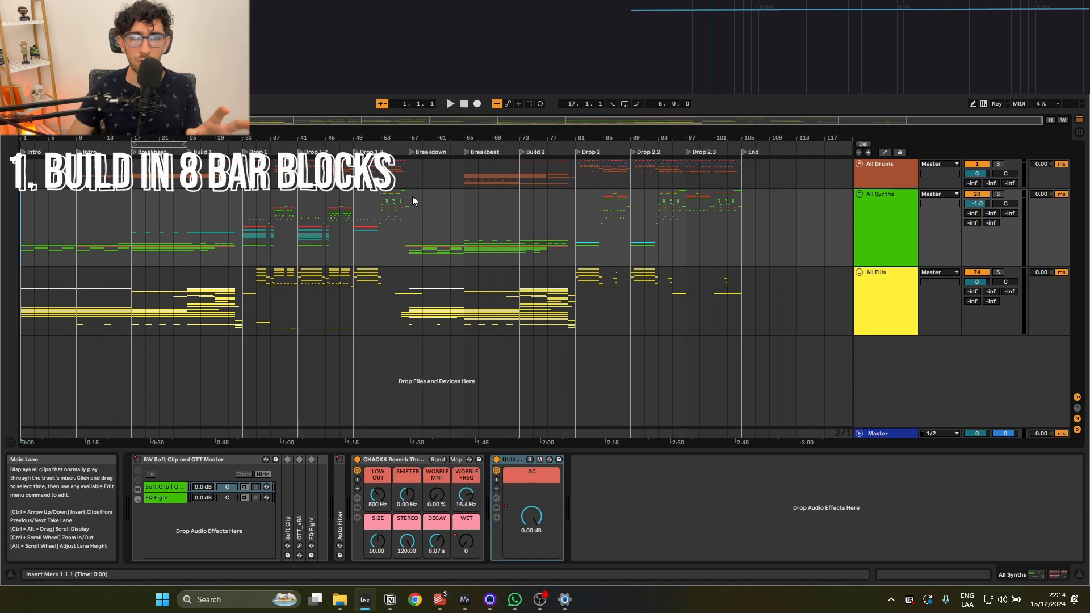
{"action": "left_click_drag", "start_coordinate": [413, 199], "coordinate": [470, 209]}
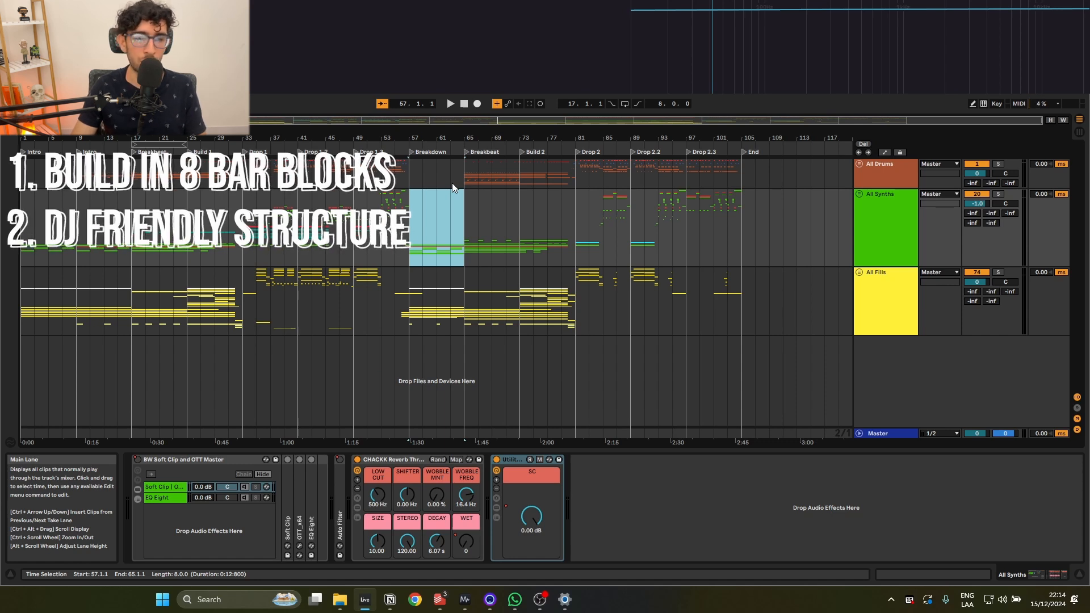
{"action": "left_click", "coordinate": [234, 195]}
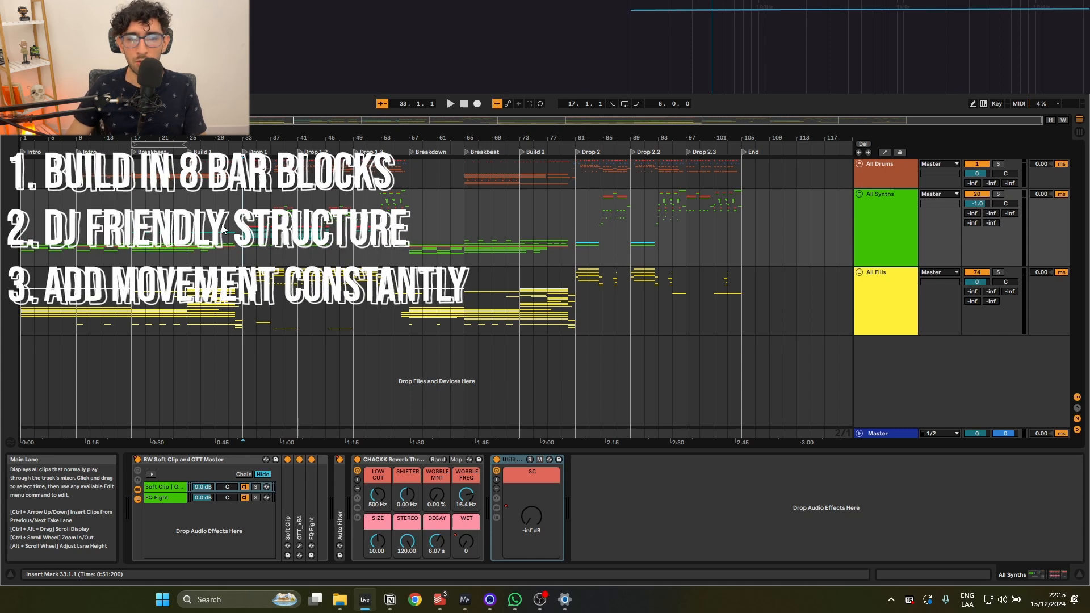
{"action": "left_click", "coordinate": [180, 234]}
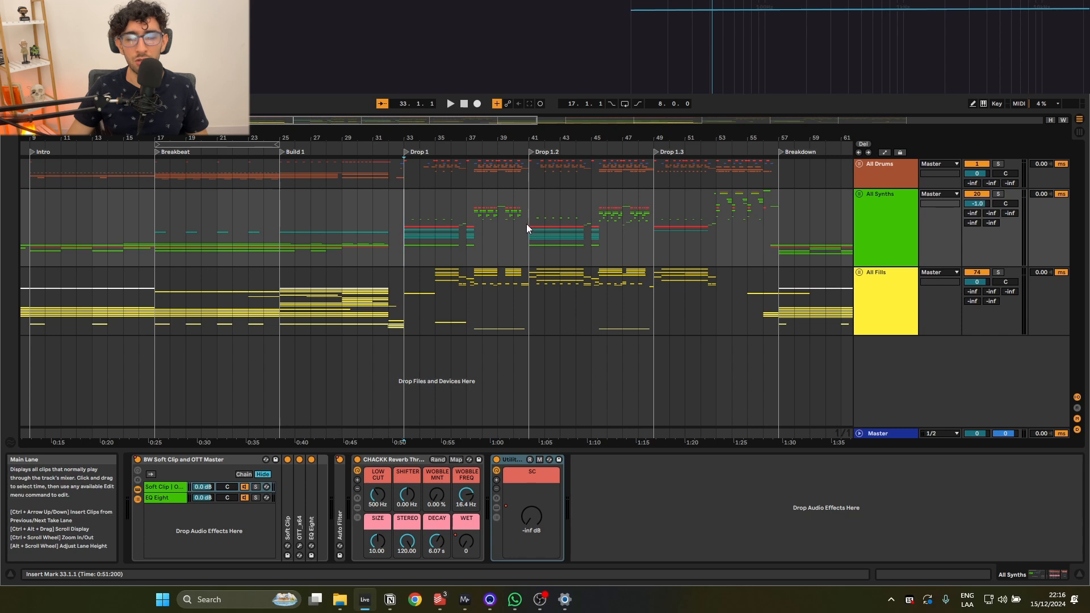
Return to the song start and mark the whole arrangement from bar 1 to 105 across all three groups.
{"action": "left_click", "coordinate": [464, 103]}
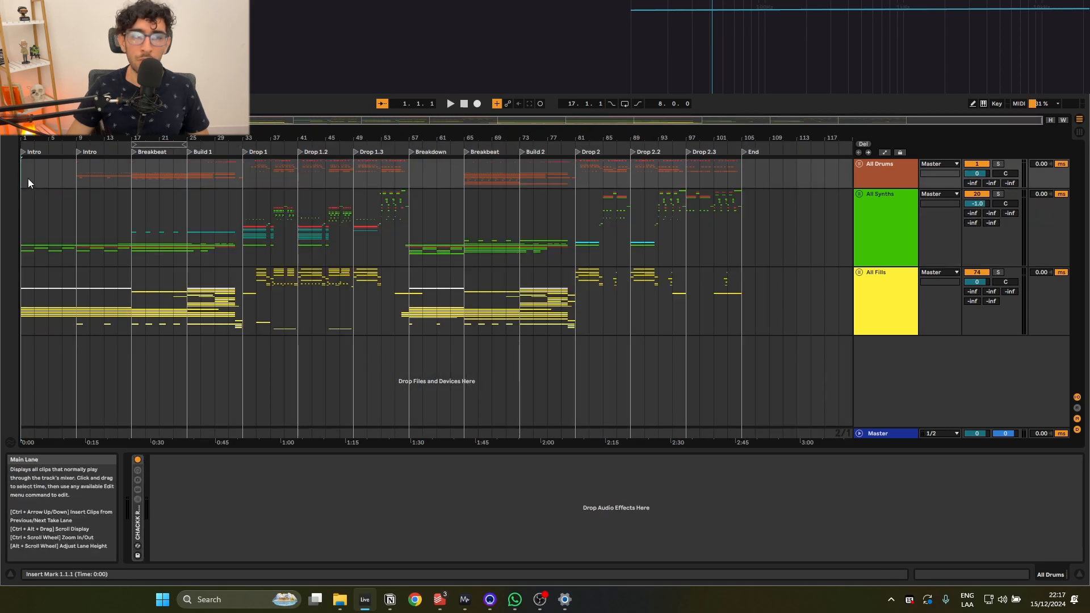
{"action": "left_click_drag", "start_coordinate": [28, 178], "coordinate": [744, 300]}
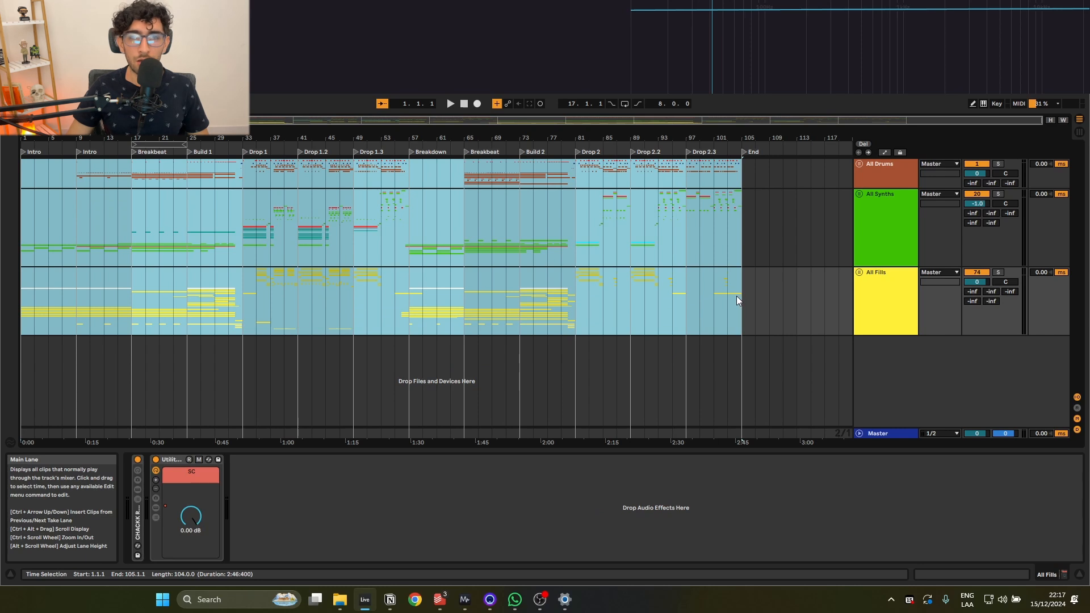
Unfold the drum, synth and fill groups to view their individual tracks, then fold all groups again.
{"action": "left_click", "coordinate": [858, 193]}
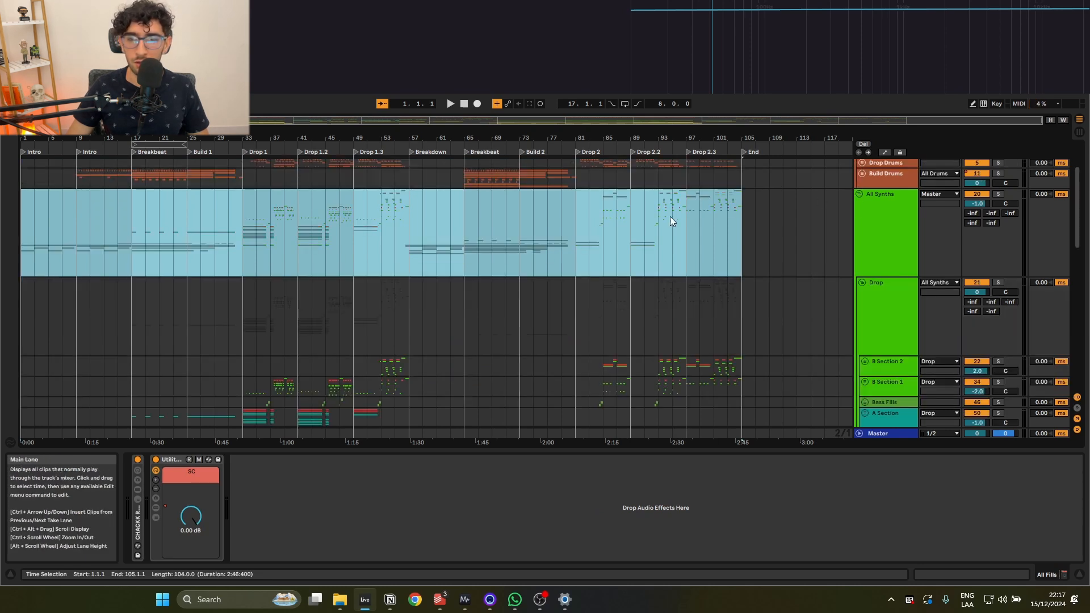
{"action": "left_click", "coordinate": [551, 226]}
{"action": "scroll", "coordinate": [551, 227], "scroll_direction": "down", "scroll_amount": 10}
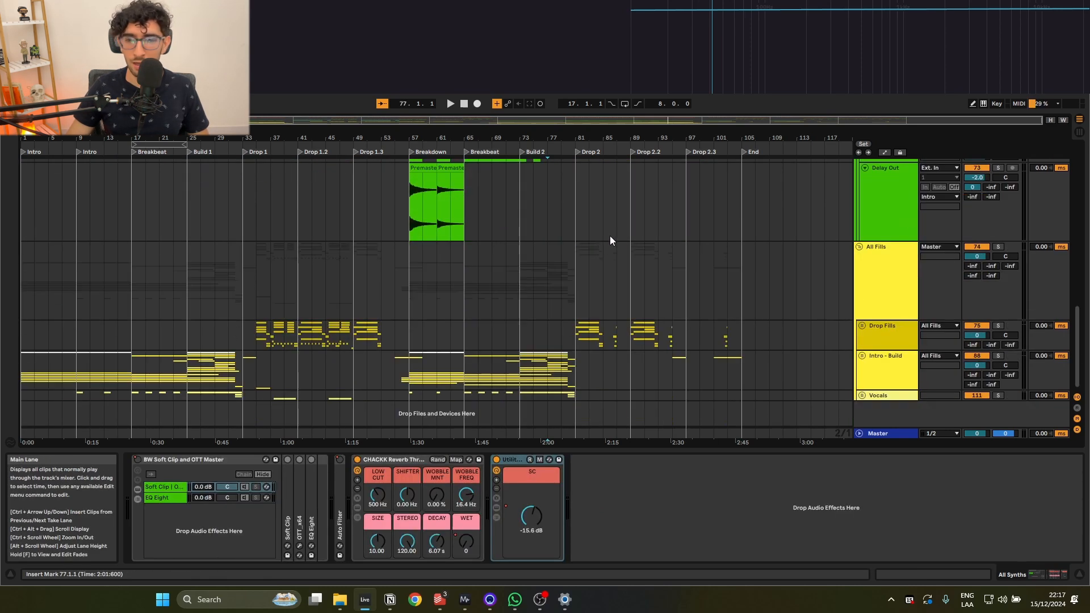
{"action": "left_click", "coordinate": [860, 247], "text": "alt"}
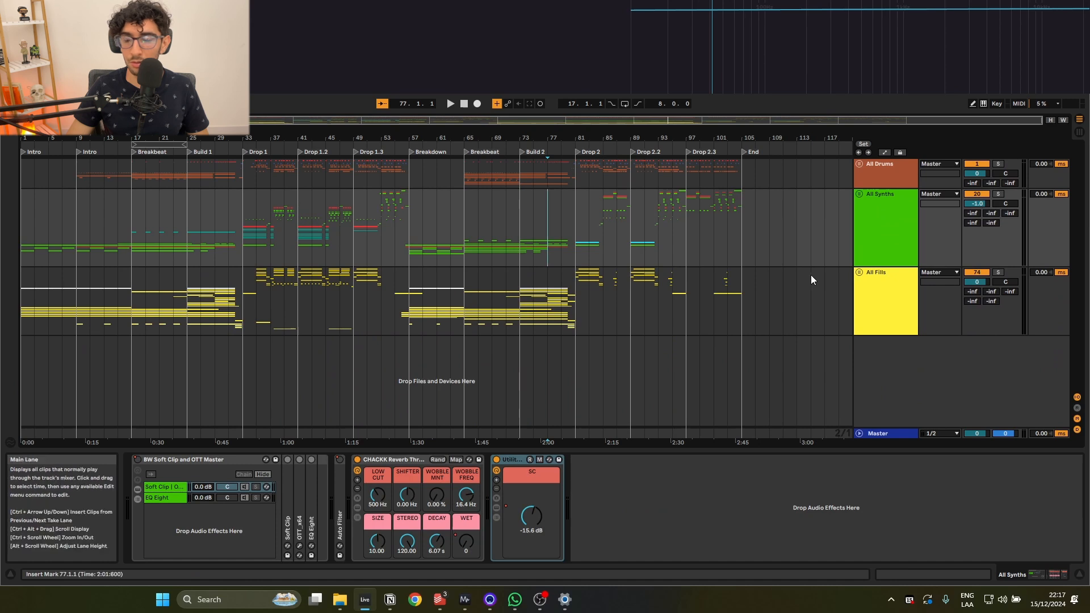
{"action": "left_click", "coordinate": [659, 227]}
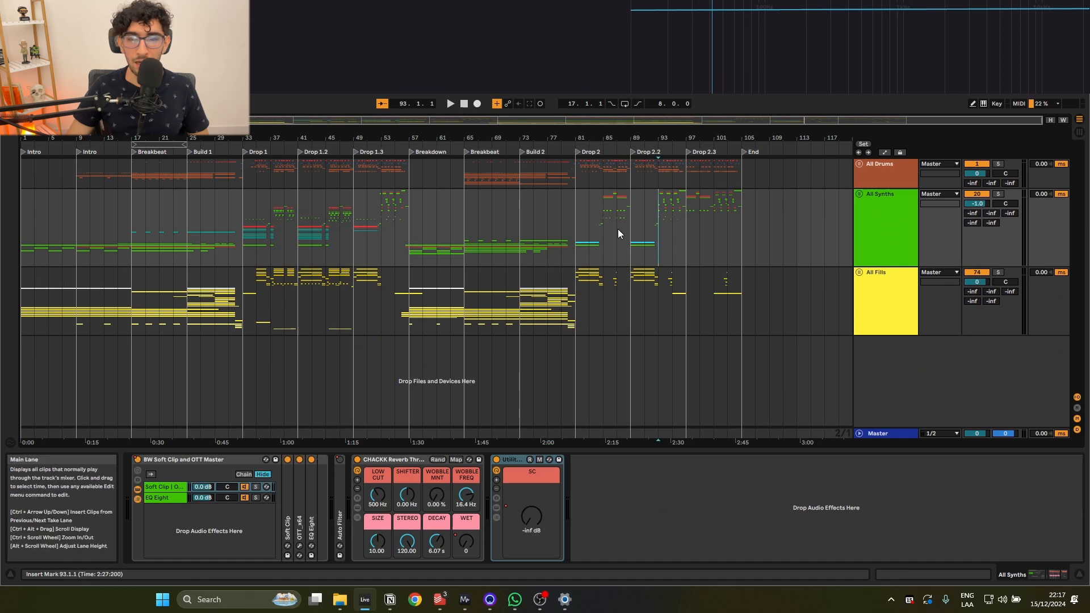
{"action": "left_click", "coordinate": [240, 227]}
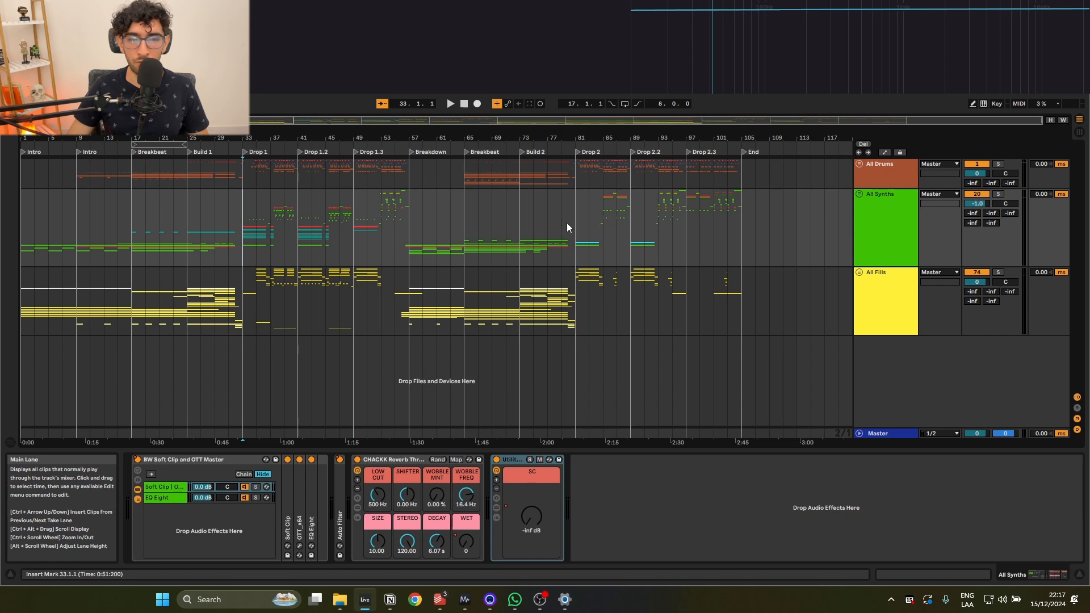
{"action": "left_click", "coordinate": [418, 305]}
{"action": "left_click", "coordinate": [230, 233]}
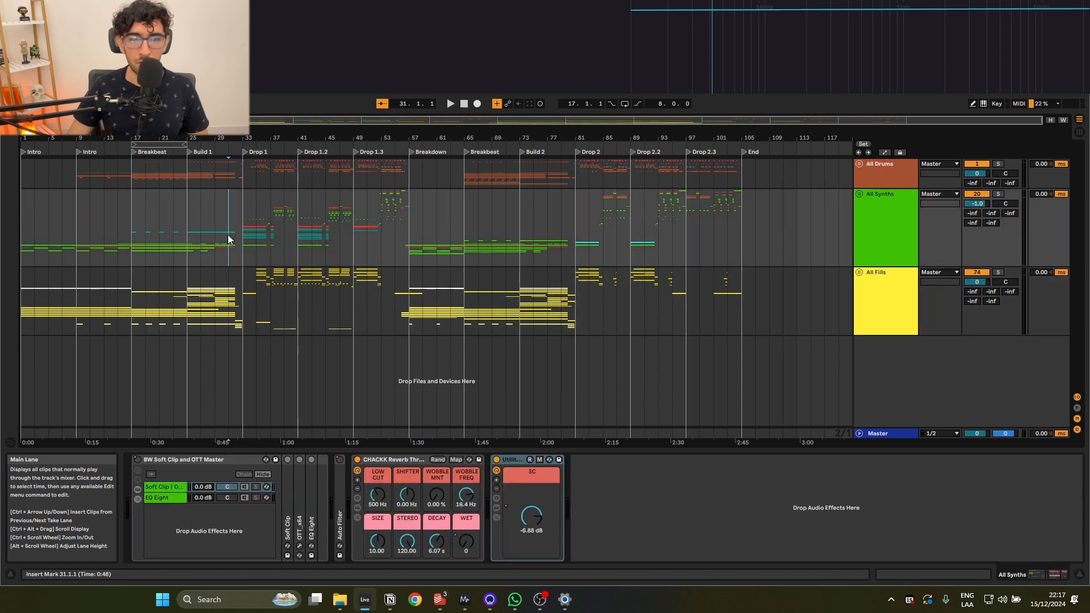
{"action": "left_click", "coordinate": [464, 104]}
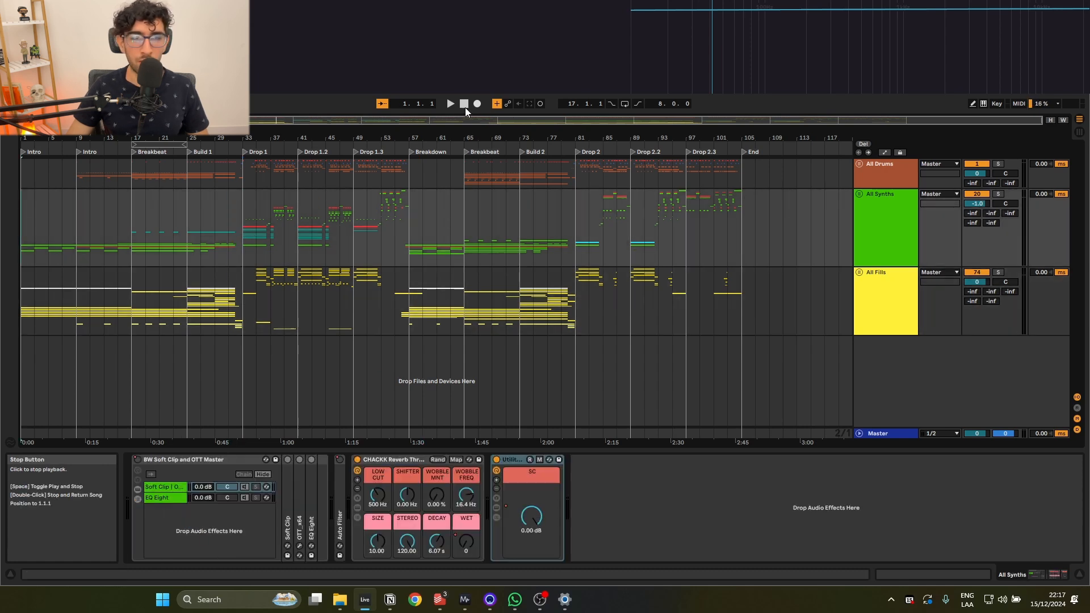
{"action": "left_click", "coordinate": [319, 218]}
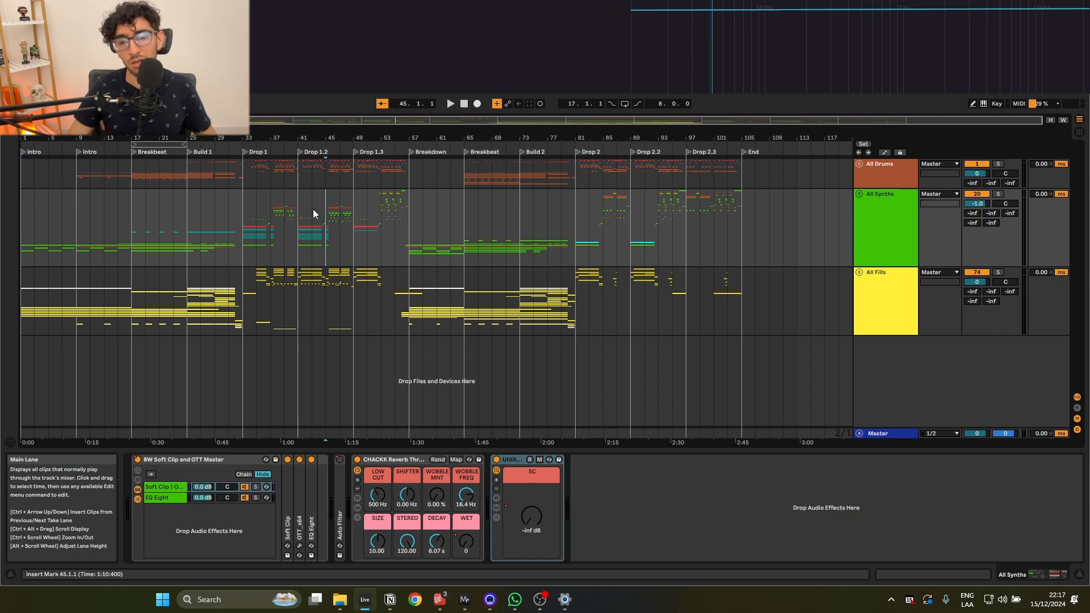